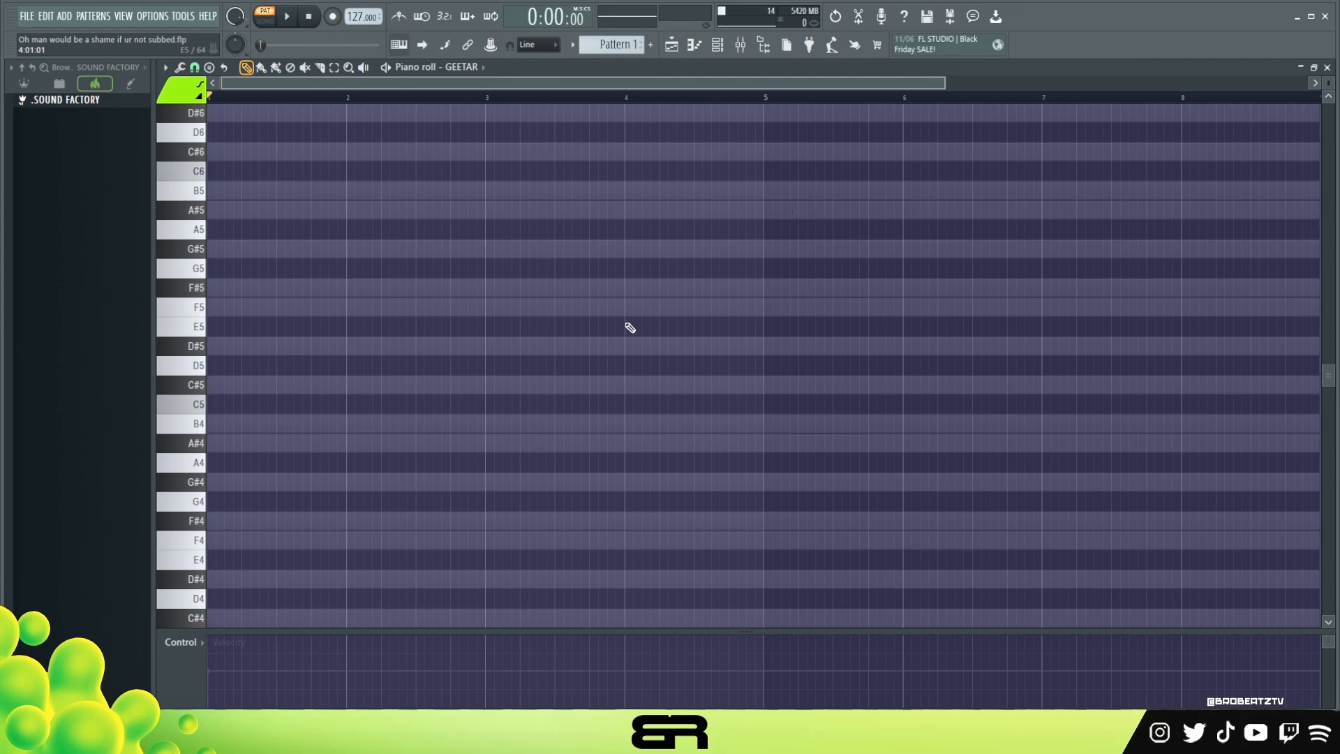
Place three GEETAR notes on D#5, F#5 and A#5 at the start of bar 1, each about 13 steps long.
{"action": "left_click", "coordinate": [719, 46]}
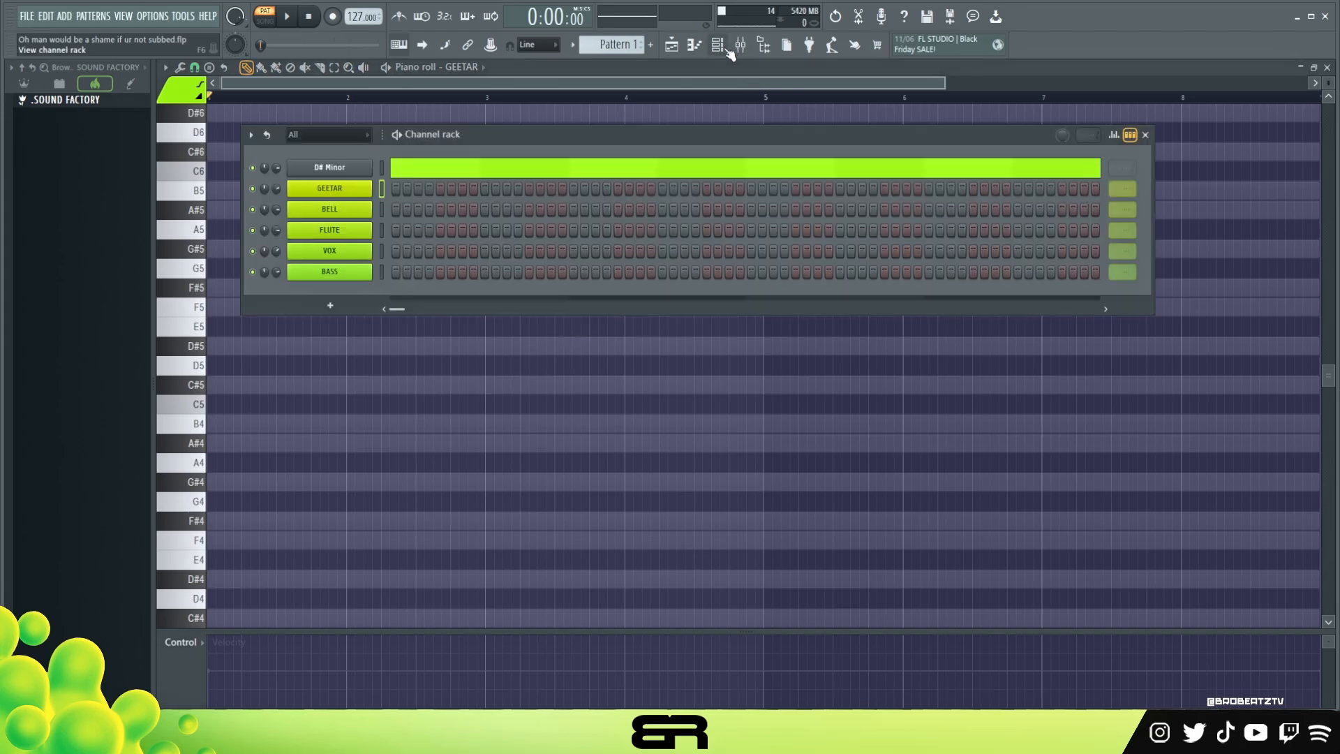
{"action": "left_click", "coordinate": [719, 46]}
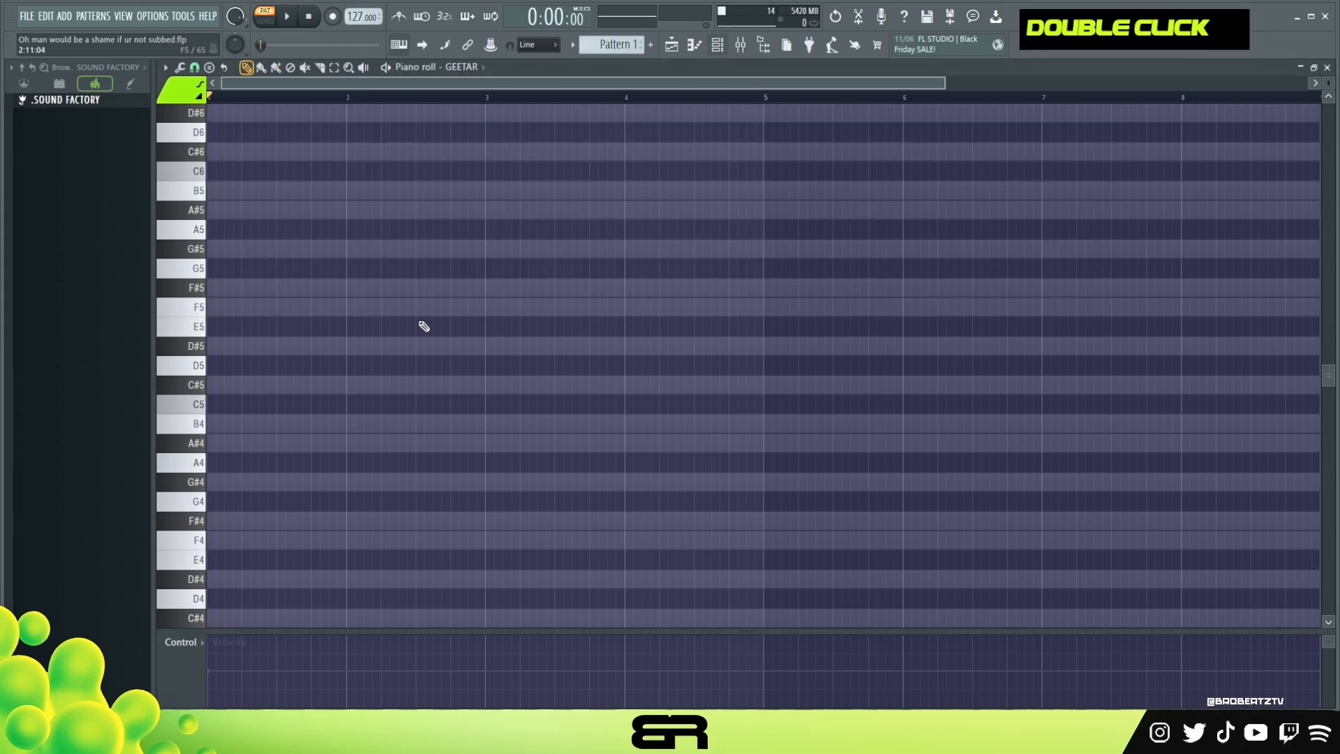
{"action": "left_click", "coordinate": [248, 349]}
{"action": "key", "text": "space"}
{"action": "key", "text": "space"}
{"action": "left_click_drag", "start_coordinate": [284, 341], "coordinate": [226, 205], "text": "shift"}
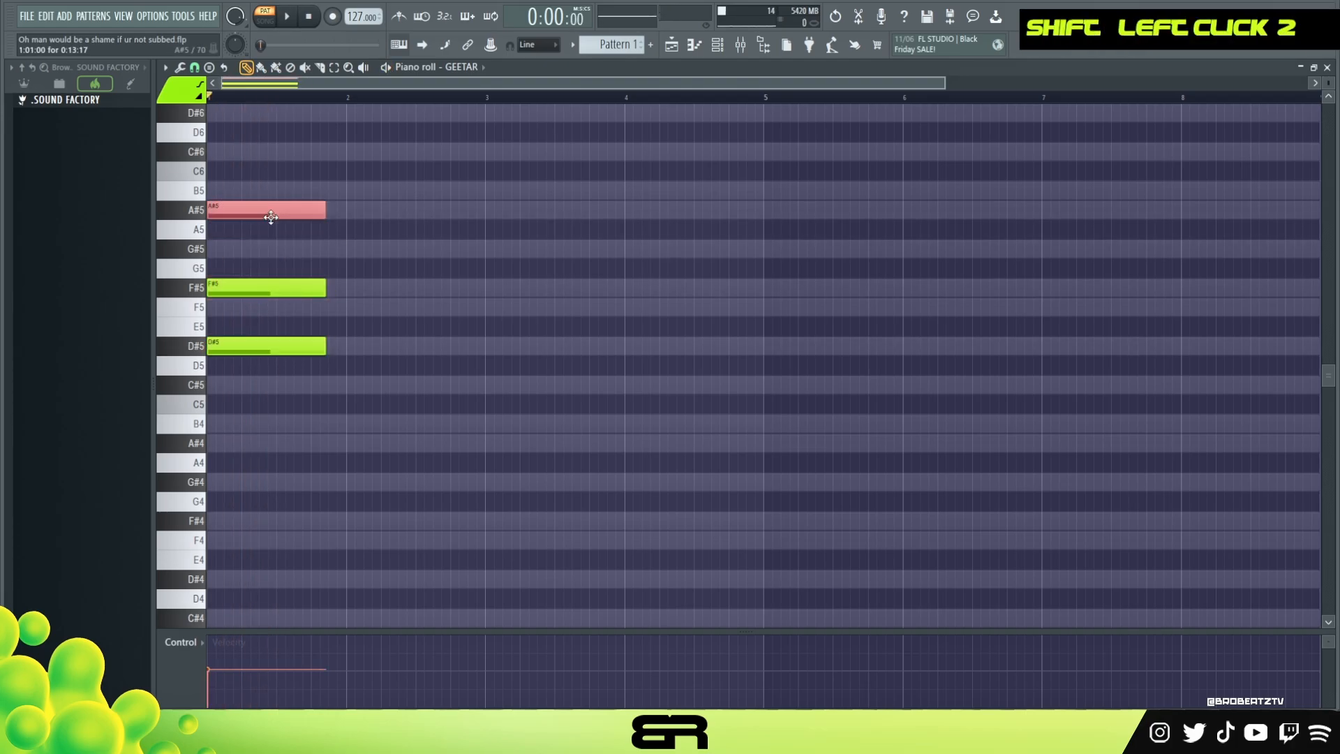
Move the A#5 note to step 7 of bar 1, shorten it, and place a longer A#5 note right after it.
{"action": "scroll", "coordinate": [265, 101], "scroll_direction": "up", "scroll_amount": 2}
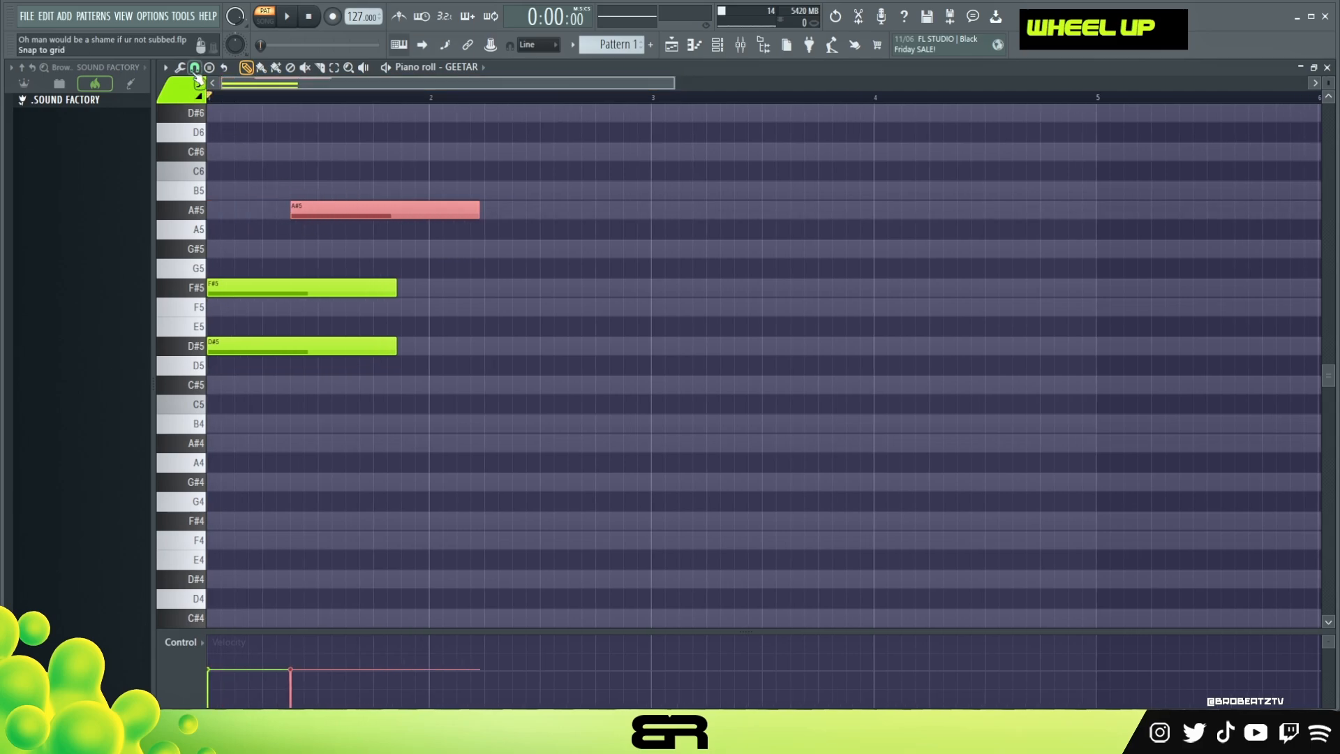
{"action": "left_click", "coordinate": [195, 68]}
{"action": "left_click", "coordinate": [221, 253]}
{"action": "right_click", "coordinate": [323, 254]}
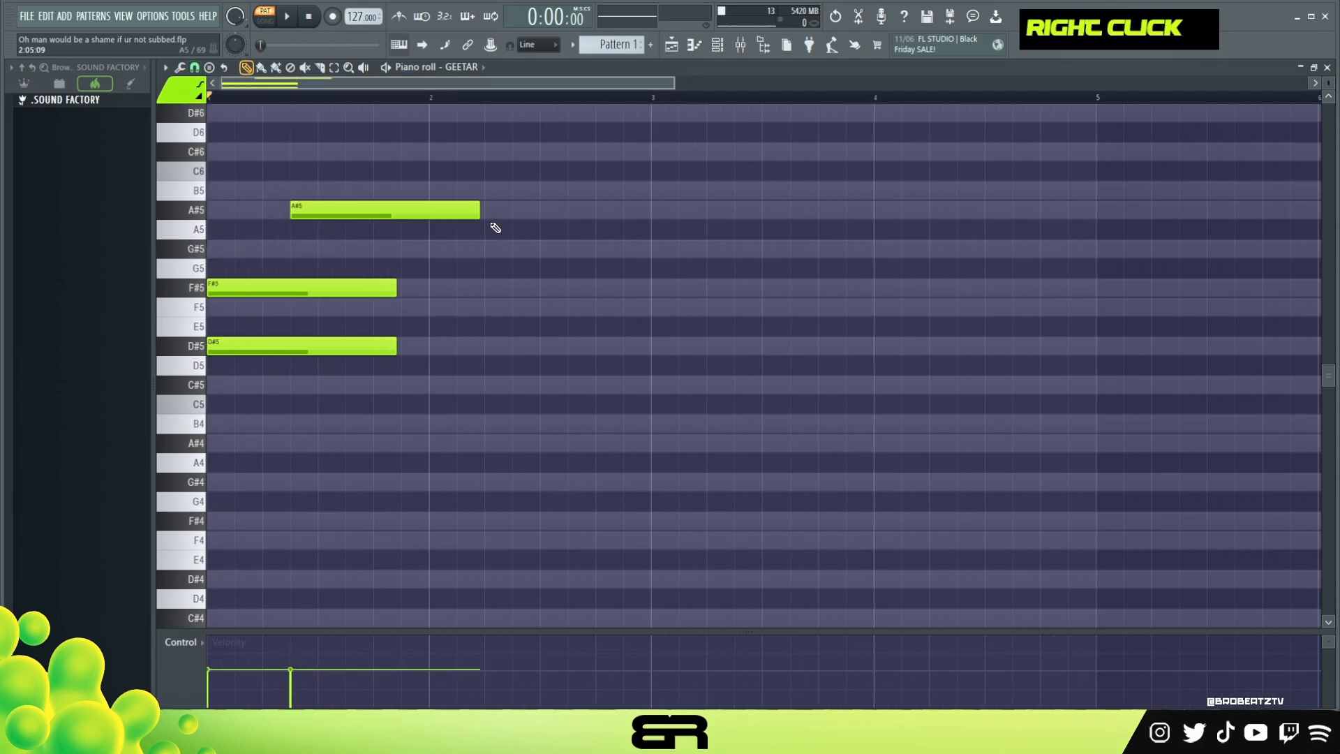
{"action": "left_click_drag", "start_coordinate": [338, 235], "coordinate": [425, 213]}
Delete the F#5 note from bar 1 and play the pattern back.
{"action": "key", "text": "space"}
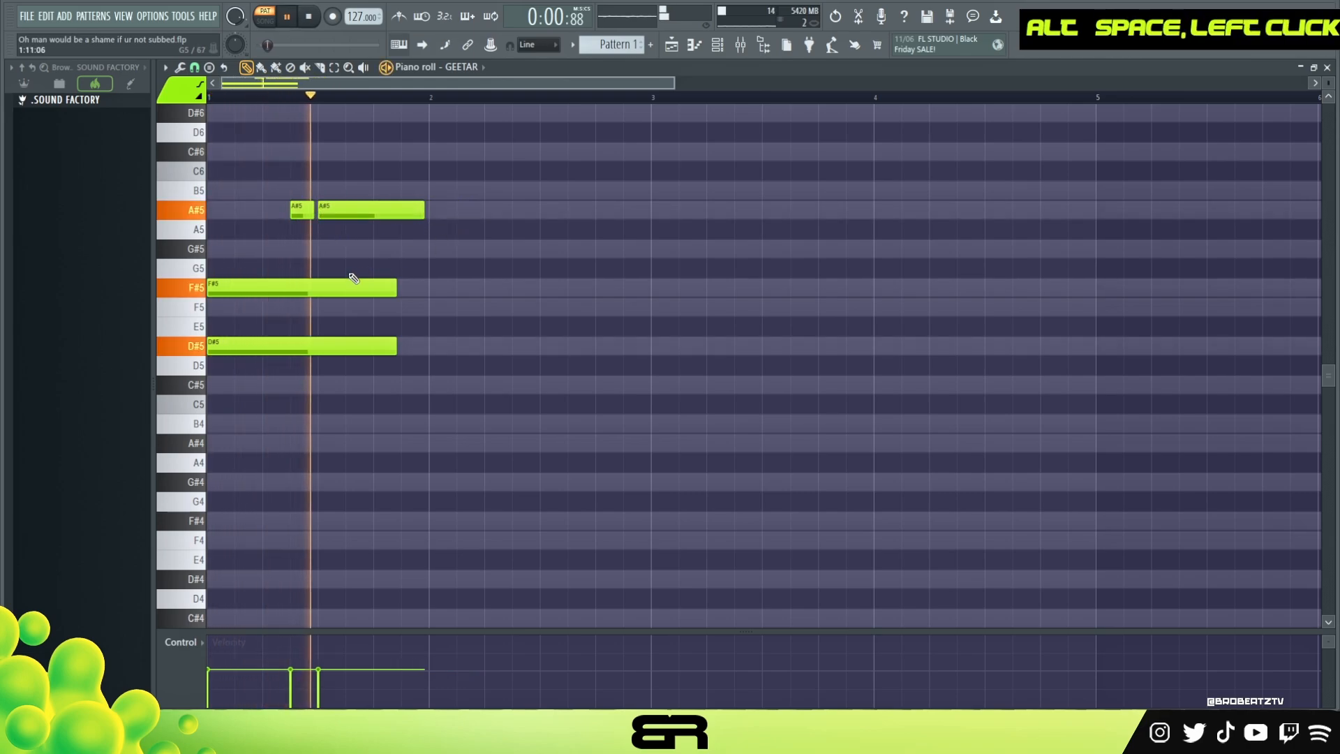
{"action": "right_click", "coordinate": [368, 288]}
{"action": "key", "text": "space"}
{"action": "key", "text": "space"}
Lower the velocities of both A#5 notes in bar 1, making the short first one softer than the longer one.
{"action": "left_click", "coordinate": [304, 210], "text": "ctrl"}
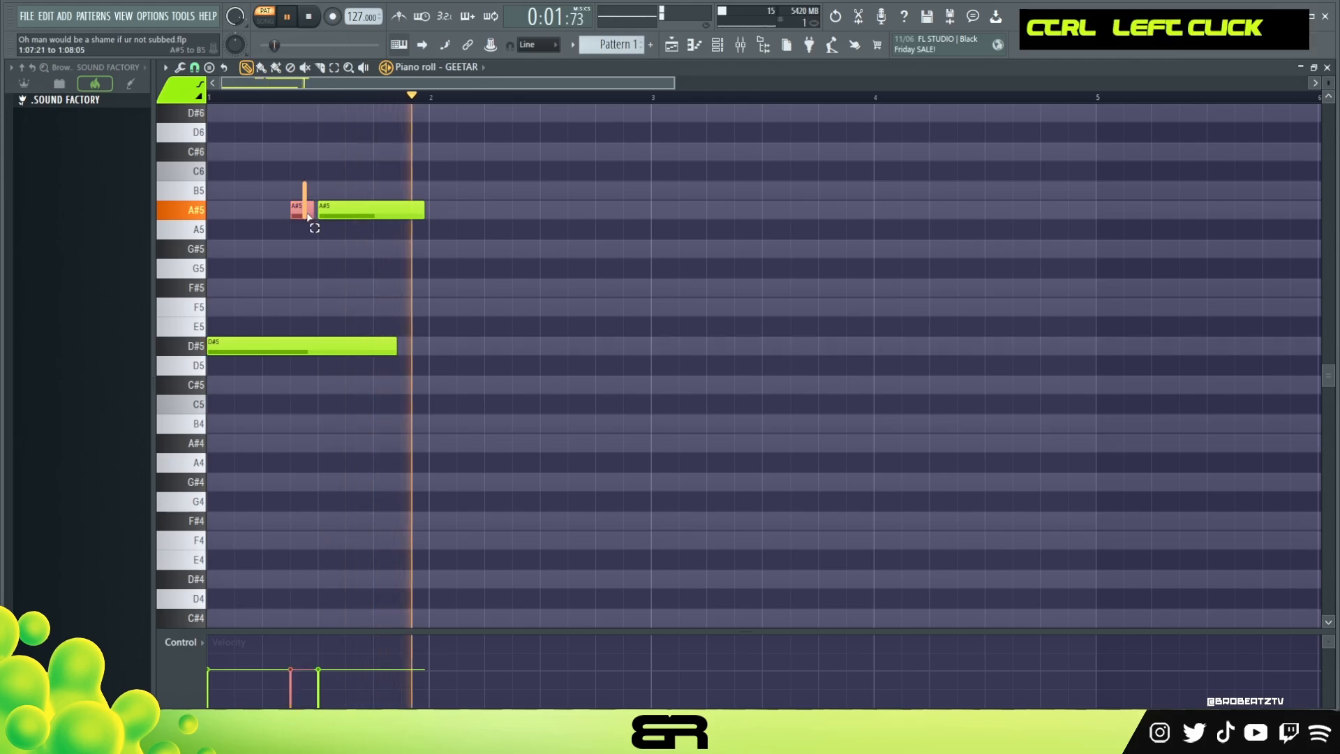
{"action": "scroll", "coordinate": [329, 230], "scroll_direction": "down", "scroll_amount": 5, "text": "alt"}
{"action": "left_click_drag", "start_coordinate": [364, 183], "coordinate": [323, 254], "text": "ctrl"}
{"action": "scroll", "coordinate": [329, 241], "scroll_direction": "down", "scroll_amount": 1, "text": "alt"}
{"action": "left_click_drag", "start_coordinate": [445, 210], "coordinate": [304, 238], "text": "ctrl"}
{"action": "scroll", "coordinate": [321, 236], "scroll_direction": "down", "scroll_amount": 1, "text": "alt"}
{"action": "key", "text": "space"}
{"action": "key", "text": "space"}
Raise the velocity of the D#5 note in bar 1 and play the pattern back.
{"action": "key", "text": "ctrl+a"}
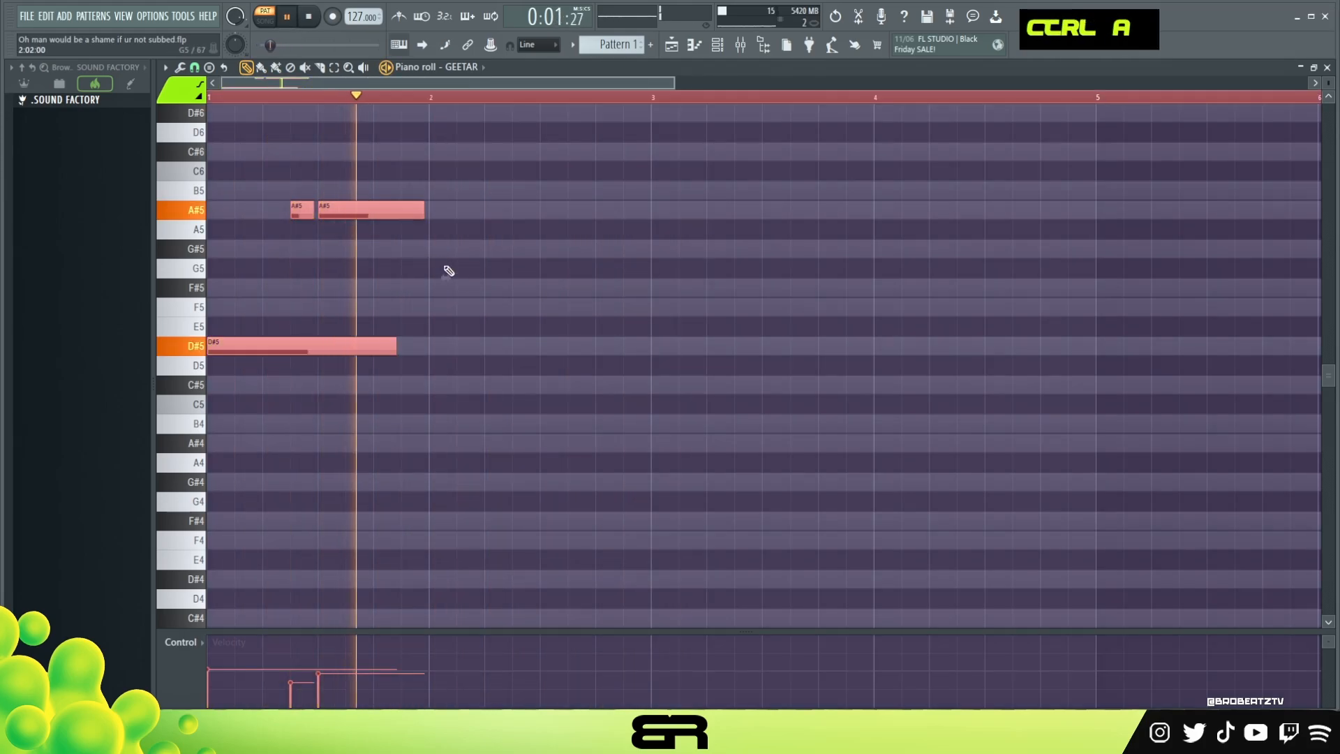
{"action": "key", "text": "space"}
{"action": "left_click_drag", "start_coordinate": [373, 258], "coordinate": [323, 365], "text": "ctrl"}
{"action": "scroll", "coordinate": [323, 365], "scroll_direction": "up", "scroll_amount": 3, "text": "alt"}
{"action": "key", "text": "space"}
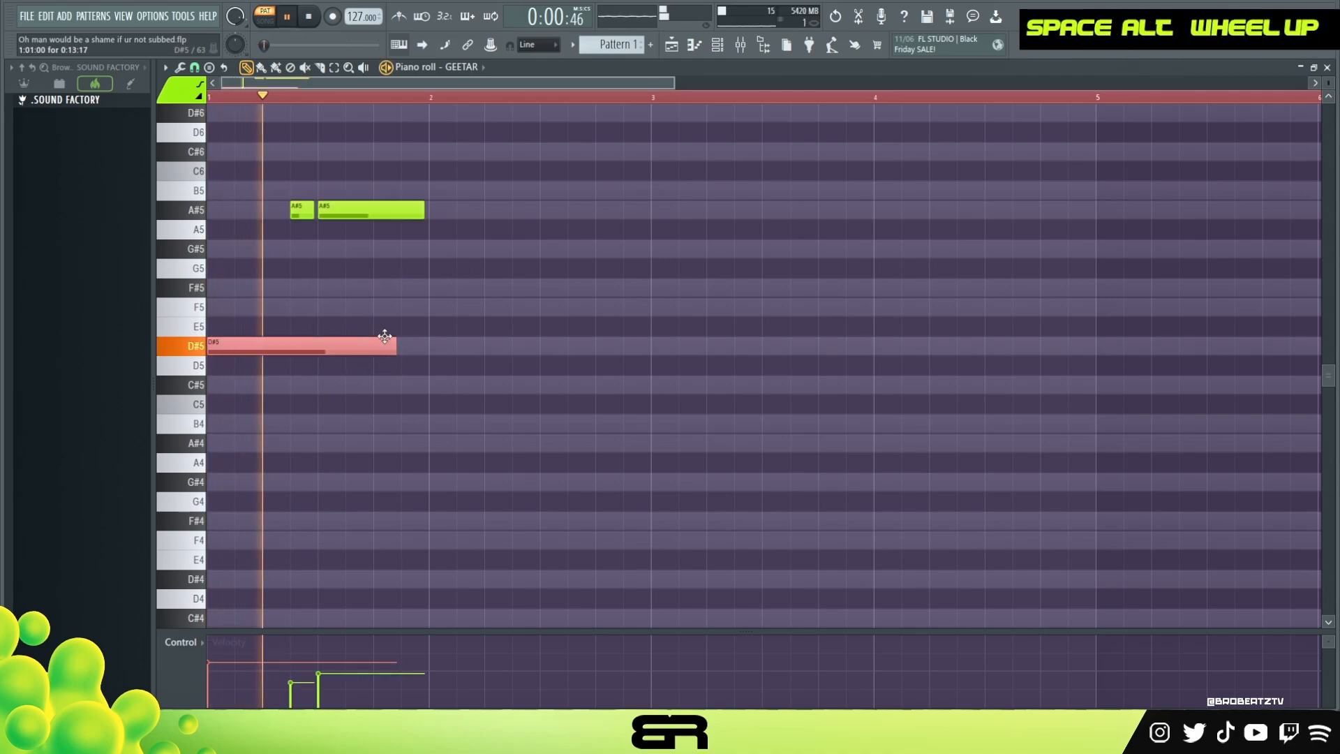
Raise the velocities of both A#5 notes together, check them in playback, and clear the time selection.
{"action": "left_click_drag", "start_coordinate": [407, 199], "coordinate": [283, 237], "text": "ctrl"}
{"action": "scroll", "coordinate": [353, 224], "scroll_direction": "up", "scroll_amount": 3, "text": "alt"}
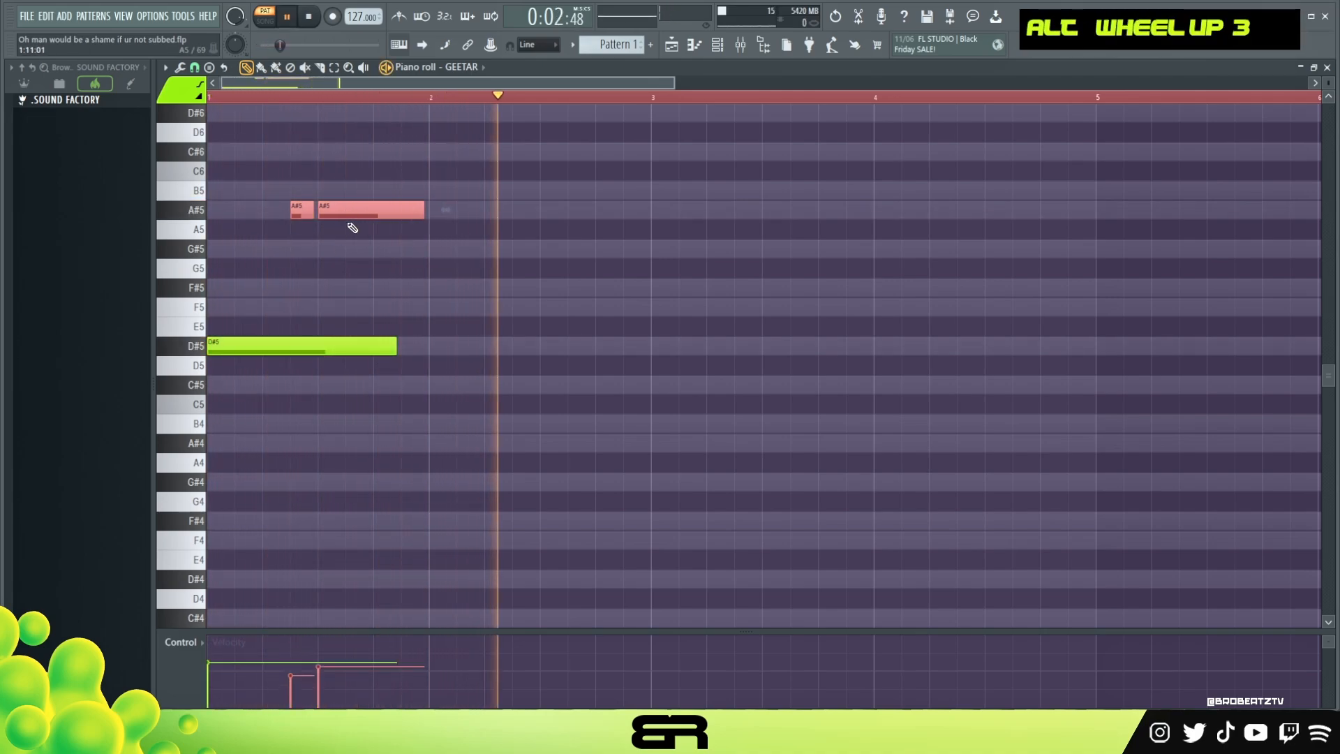
{"action": "key", "text": "space"}
{"action": "key", "text": "space"}
{"action": "right_click", "coordinate": [422, 261]}
{"action": "scroll", "coordinate": [464, 276], "scroll_direction": "up", "scroll_amount": 2}
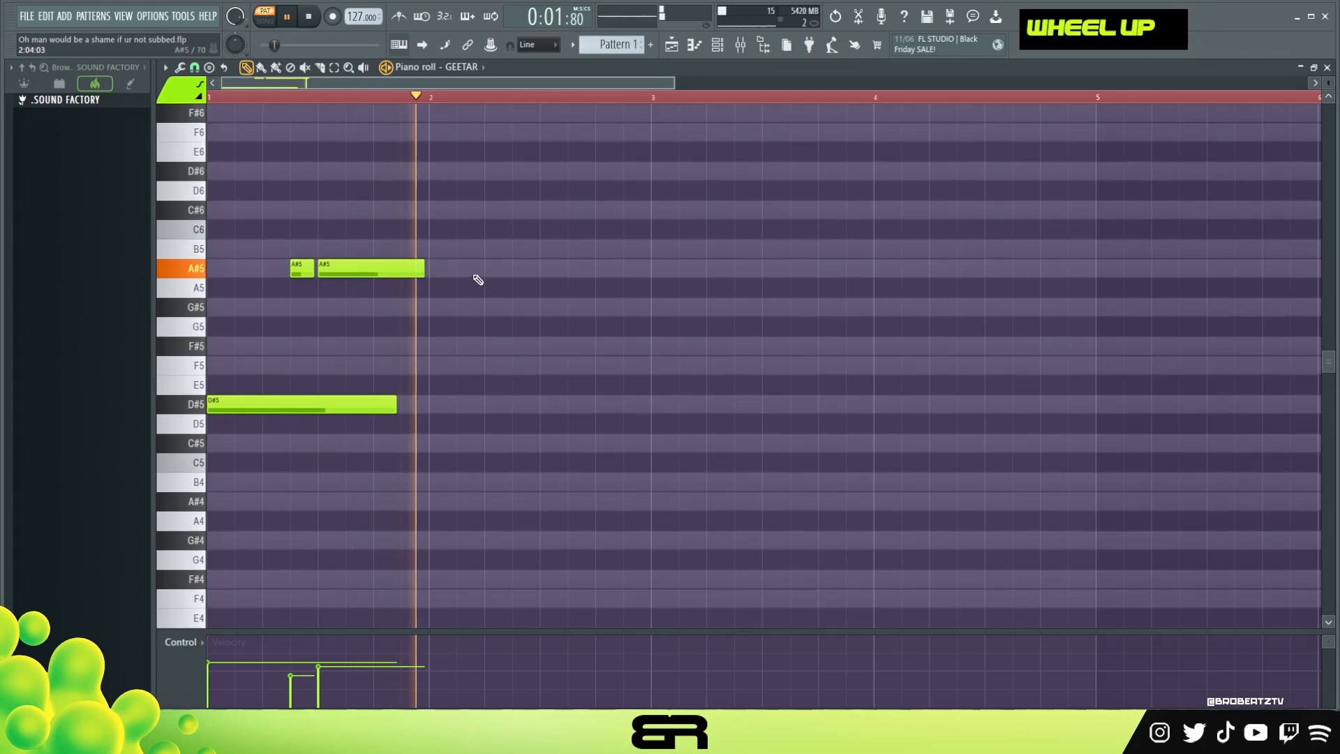
{"action": "key", "text": "space"}
{"action": "double_click", "coordinate": [392, 96]}
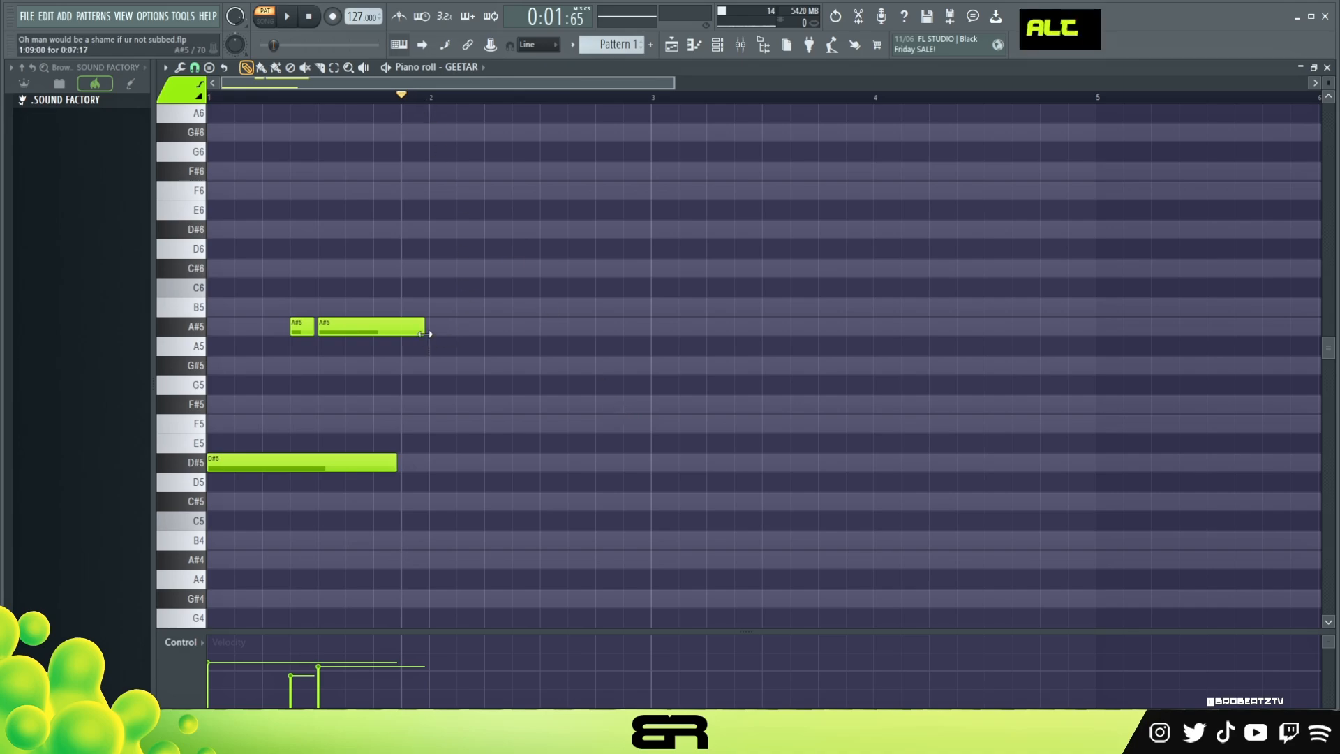
Lengthen the second A#5 note into the first quarter of bar 2 and return the playhead to the start.
{"action": "left_click_drag", "start_coordinate": [425, 334], "coordinate": [471, 333]}
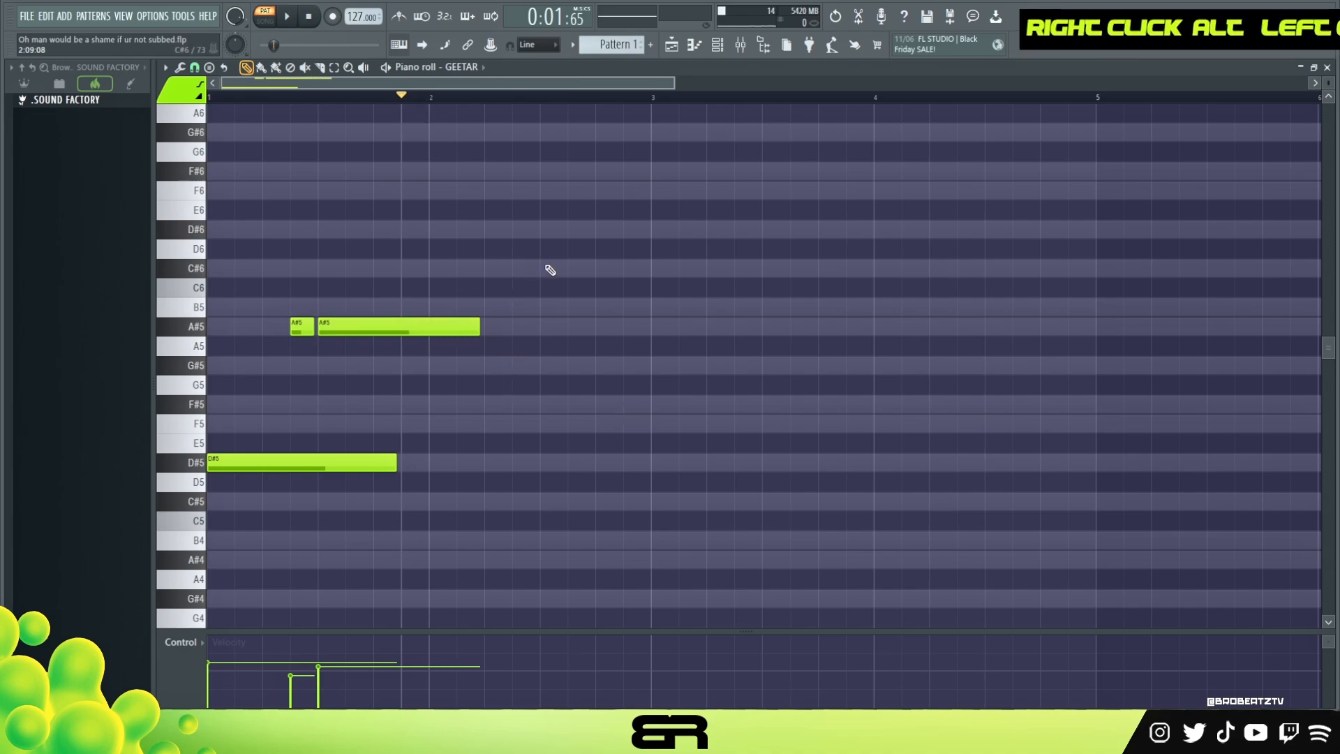
{"action": "left_click_drag", "start_coordinate": [370, 97], "coordinate": [134, 137]}
{"action": "left_click_drag", "start_coordinate": [256, 319], "coordinate": [402, 477]}
{"action": "right_click", "coordinate": [524, 479]}
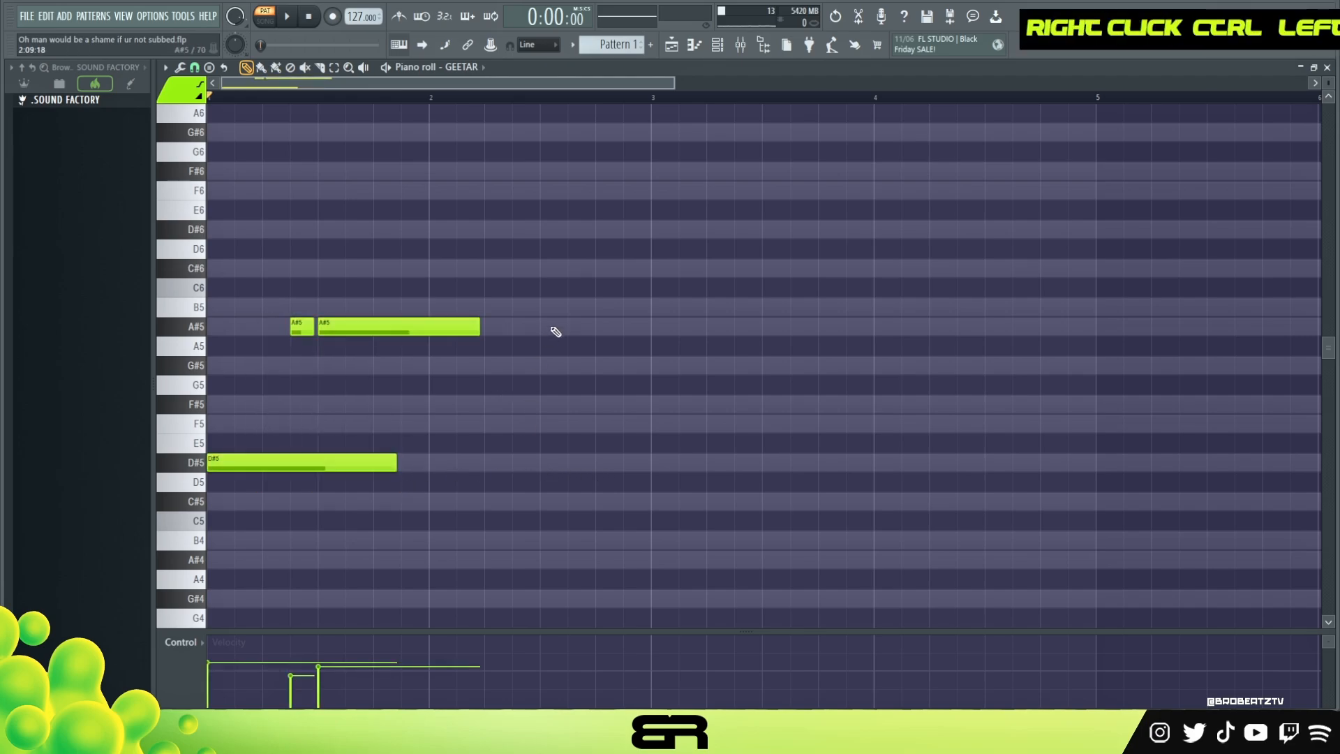
Add a descending run of D#6, C#6 and B5 notes in the second half of bar 2, starting mid-bar.
{"action": "left_click", "coordinate": [544, 229]}
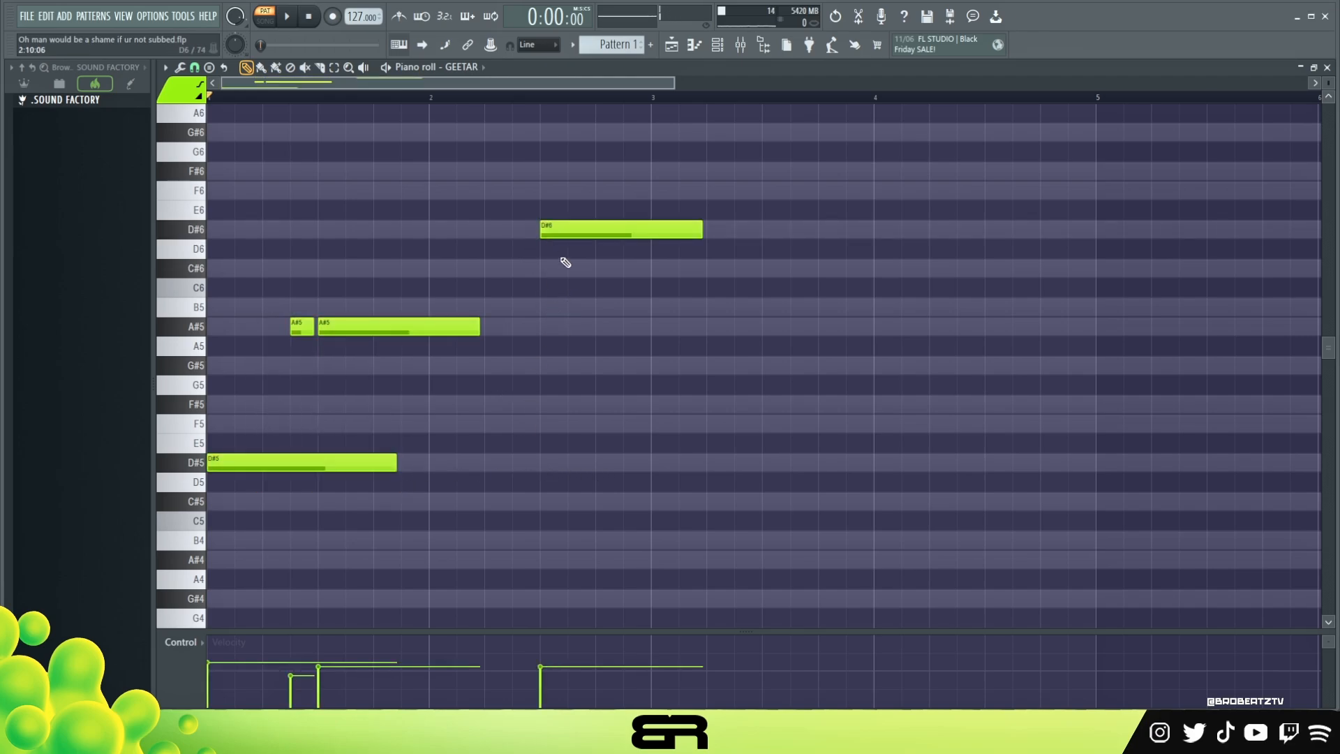
{"action": "left_click", "coordinate": [572, 268]}
{"action": "mouse_move", "coordinate": [599, 307]}
{"action": "left_mouse_down"}
{"action": "mouse_move", "coordinate": [626, 328]}
{"action": "mouse_move", "coordinate": [595, 303]}
{"action": "left_mouse_up"}
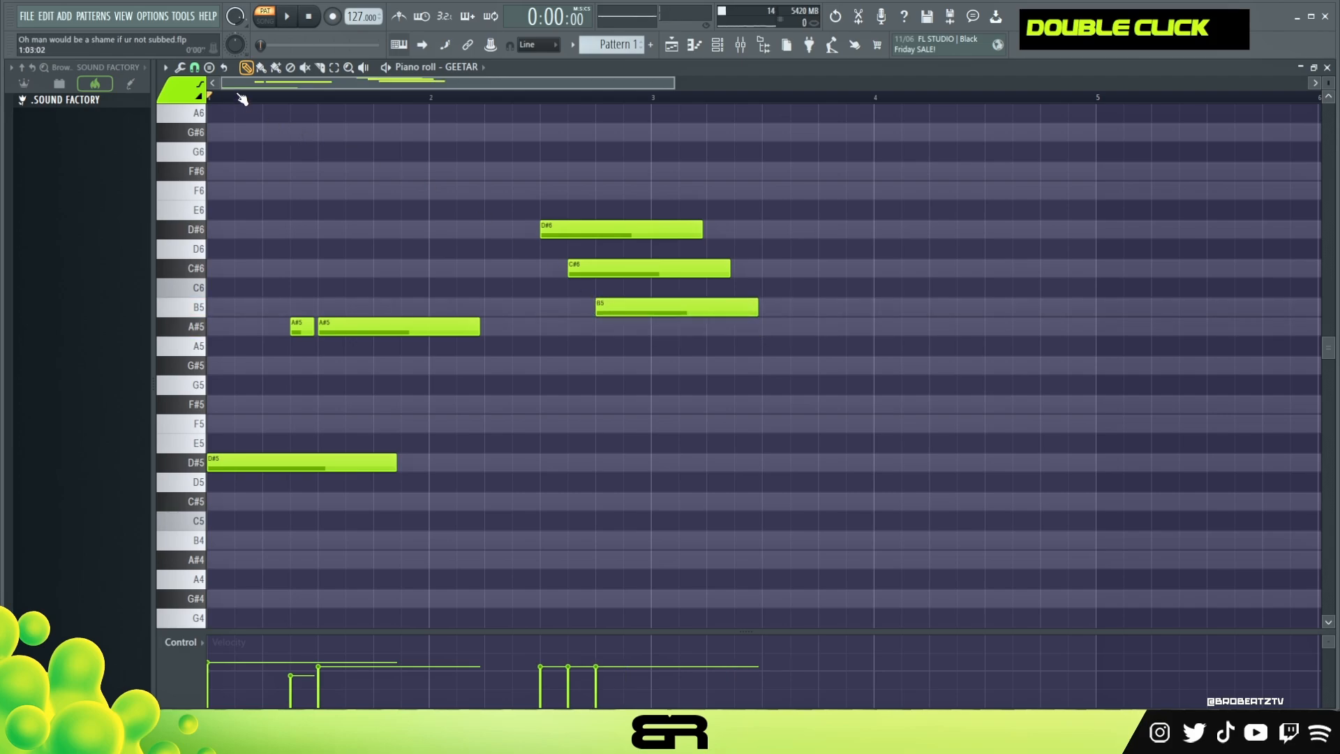
Shift the C#6 and B5 notes in bar 2 slightly later, shorten both to about one step, and play them back.
{"action": "left_click", "coordinate": [195, 70]}
{"action": "left_click", "coordinate": [223, 225]}
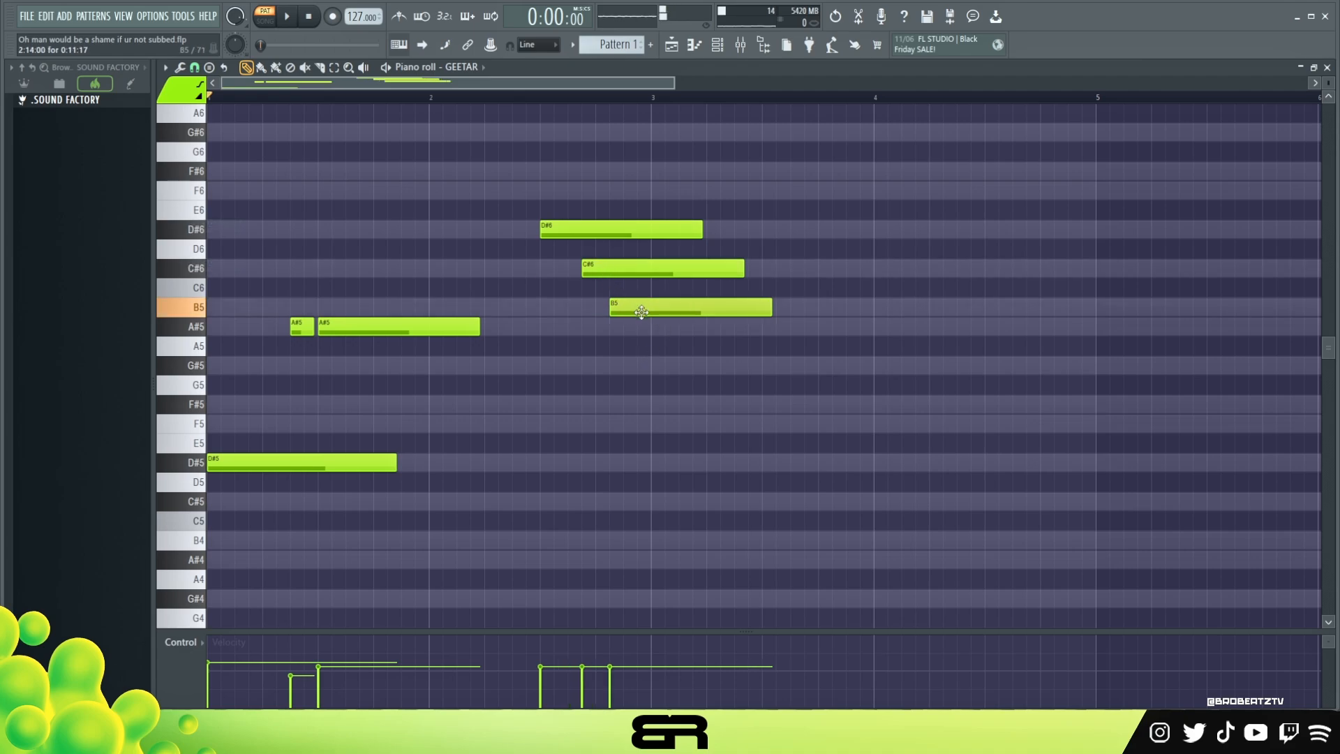
{"action": "left_click_drag", "start_coordinate": [628, 242], "coordinate": [720, 357]}
{"action": "key", "text": "shift+d"}
{"action": "right_click", "coordinate": [658, 360]}
{"action": "key", "text": "space"}
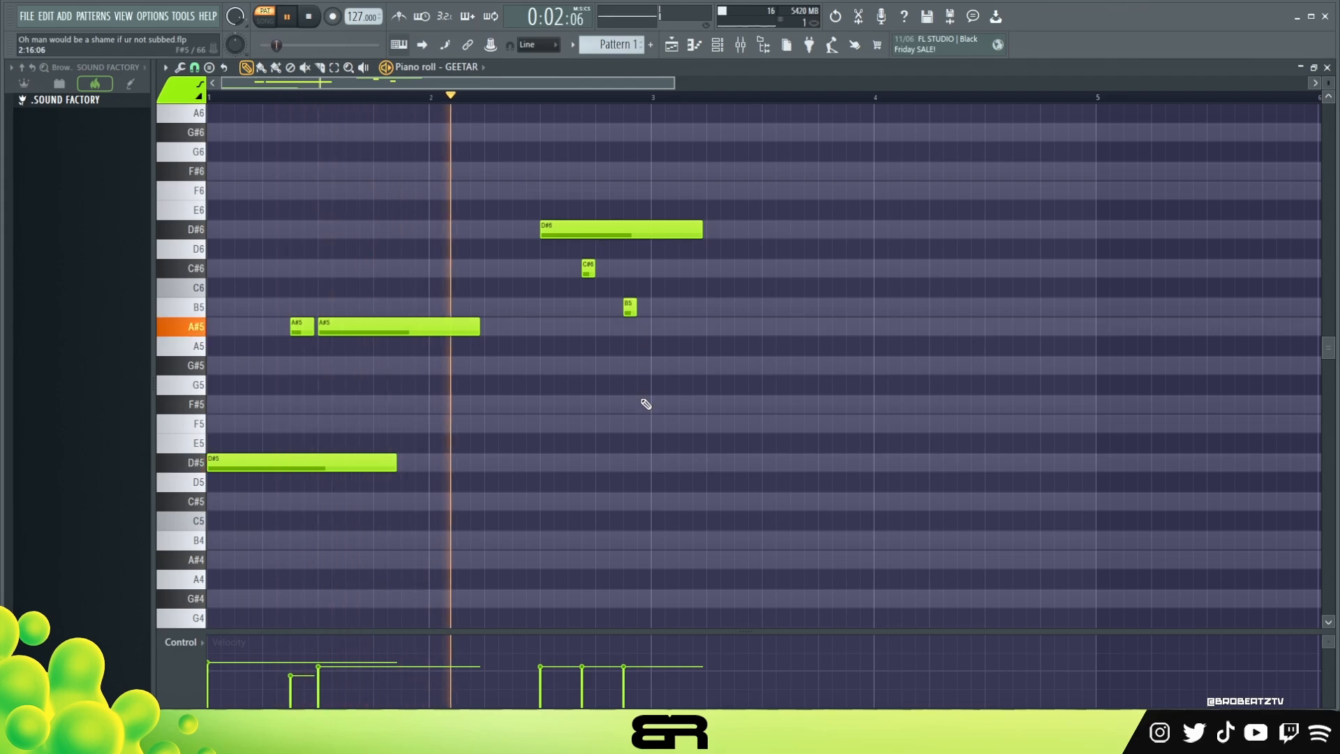
{"action": "key", "text": "space"}
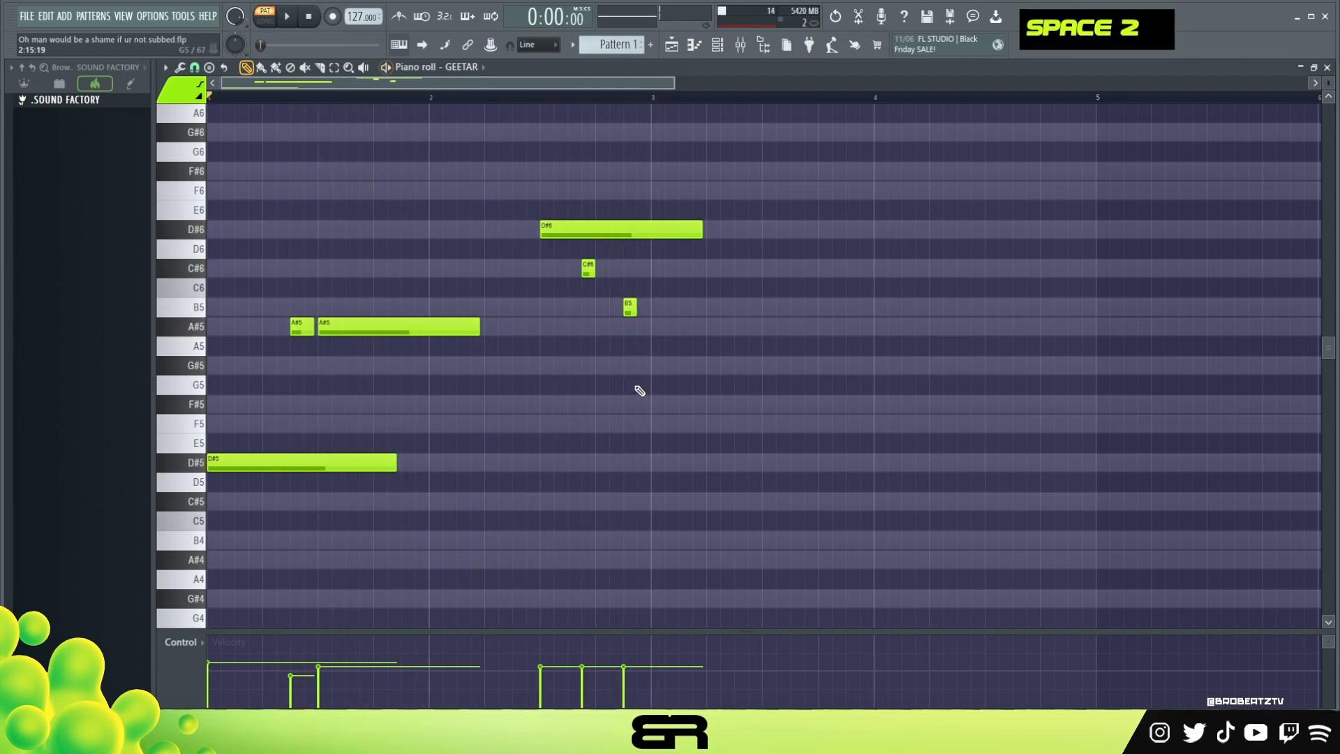
Build a chord at the start of bar 3 with a new G#5 note and copies of the D#5 note on D#5 and B4.
{"action": "left_click", "coordinate": [652, 366]}
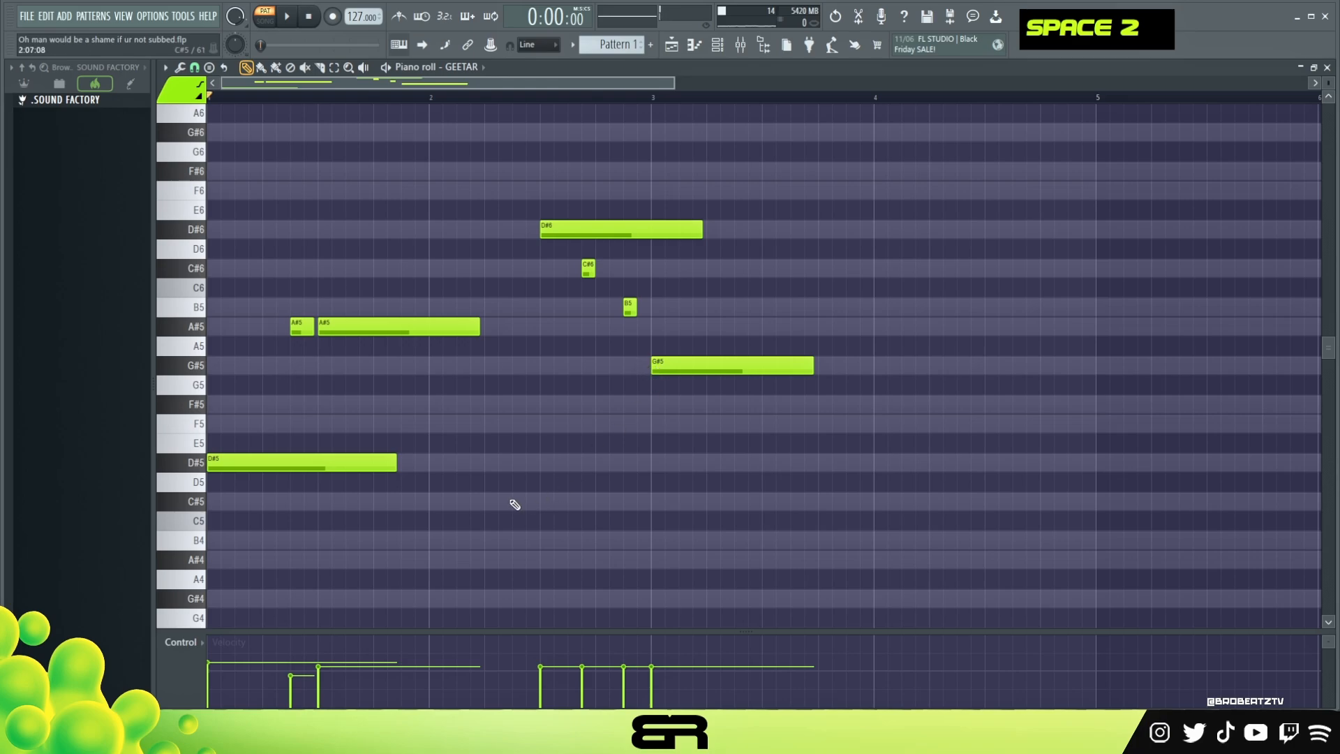
{"action": "left_click", "coordinate": [275, 464], "text": "ctrl"}
{"action": "left_click_drag", "start_coordinate": [275, 464], "coordinate": [684, 553], "text": "shift"}
{"action": "key", "text": "space"}
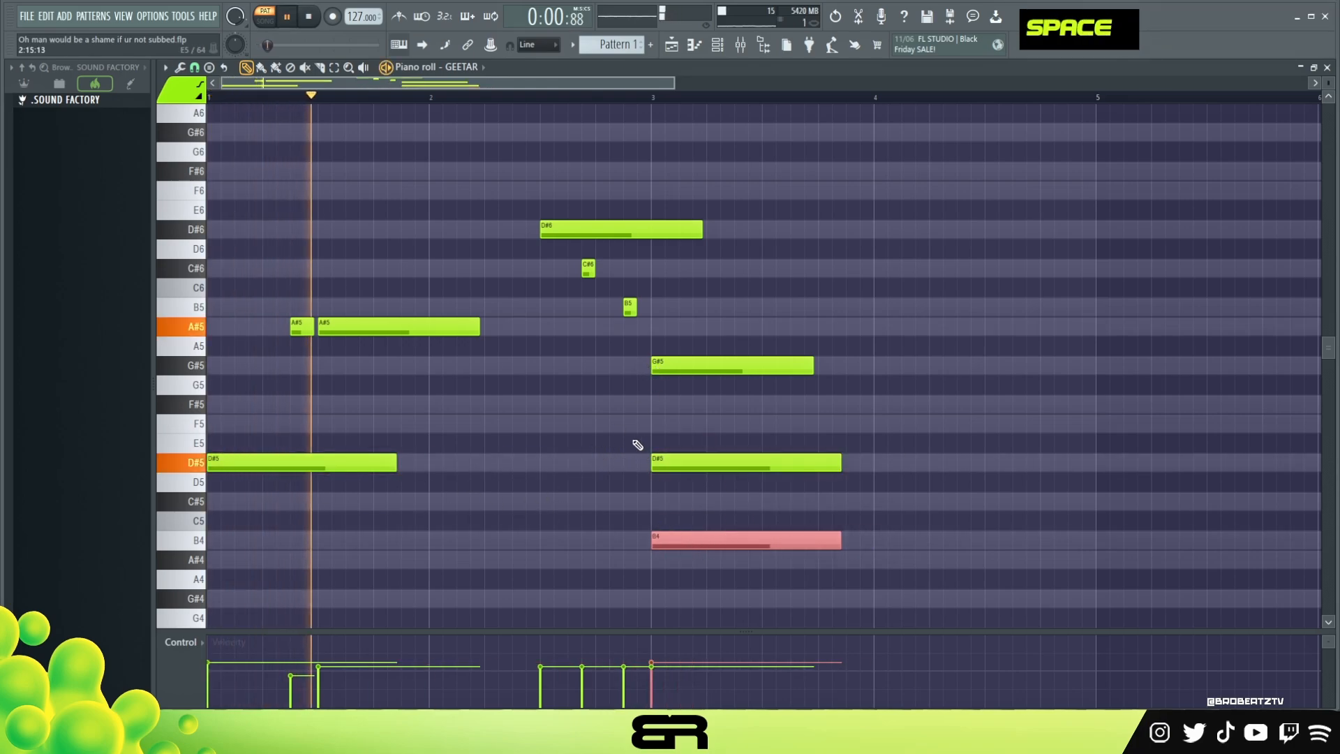
{"action": "right_click", "coordinate": [746, 288]}
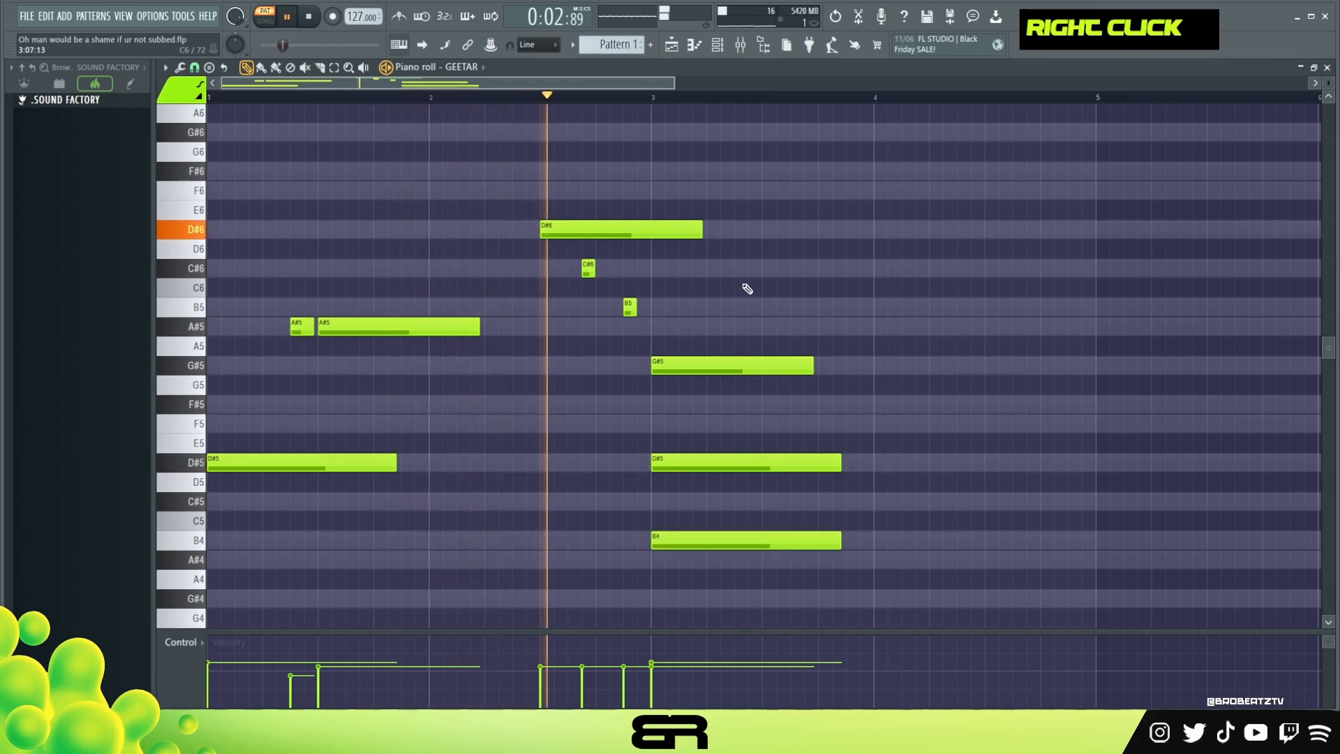
{"action": "key", "text": "space"}
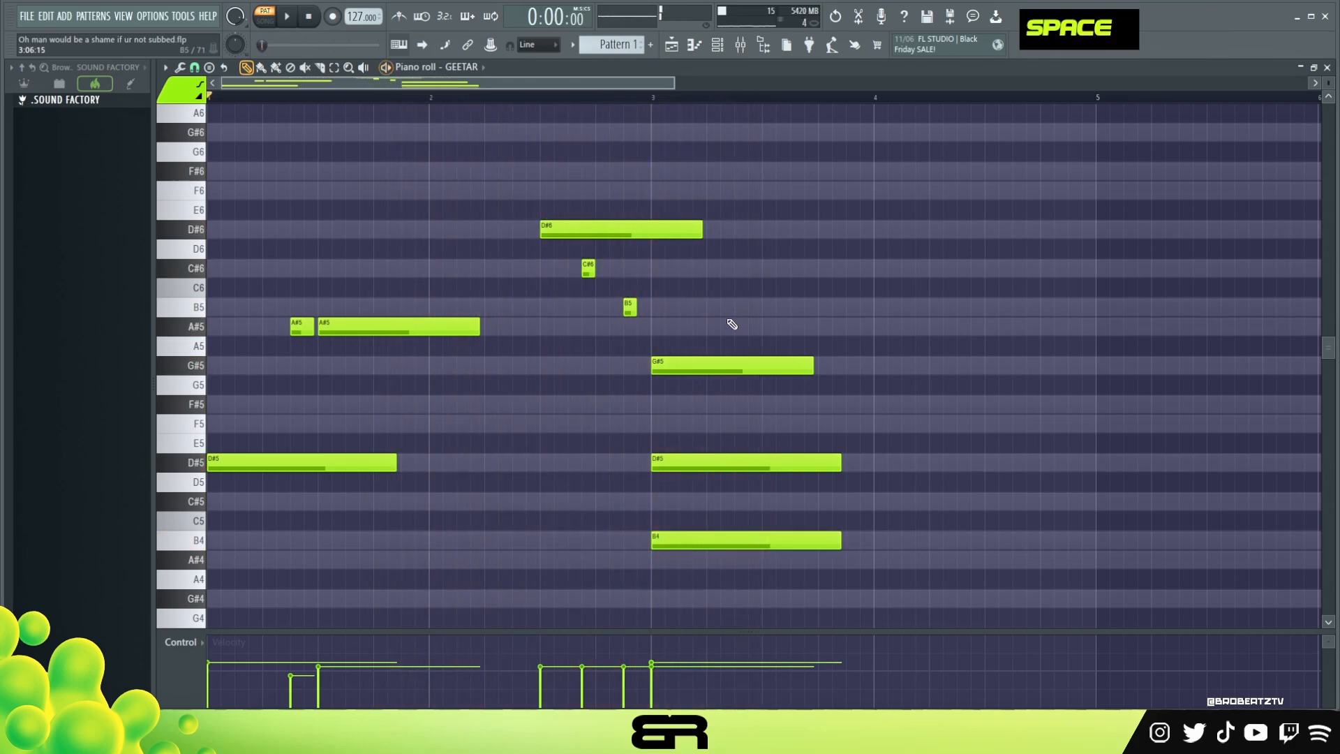
Strum the bar 3 chord by nudging its B4 note slightly earlier and its G#5 note slightly later.
{"action": "left_click_drag", "start_coordinate": [722, 318], "coordinate": [691, 522]}
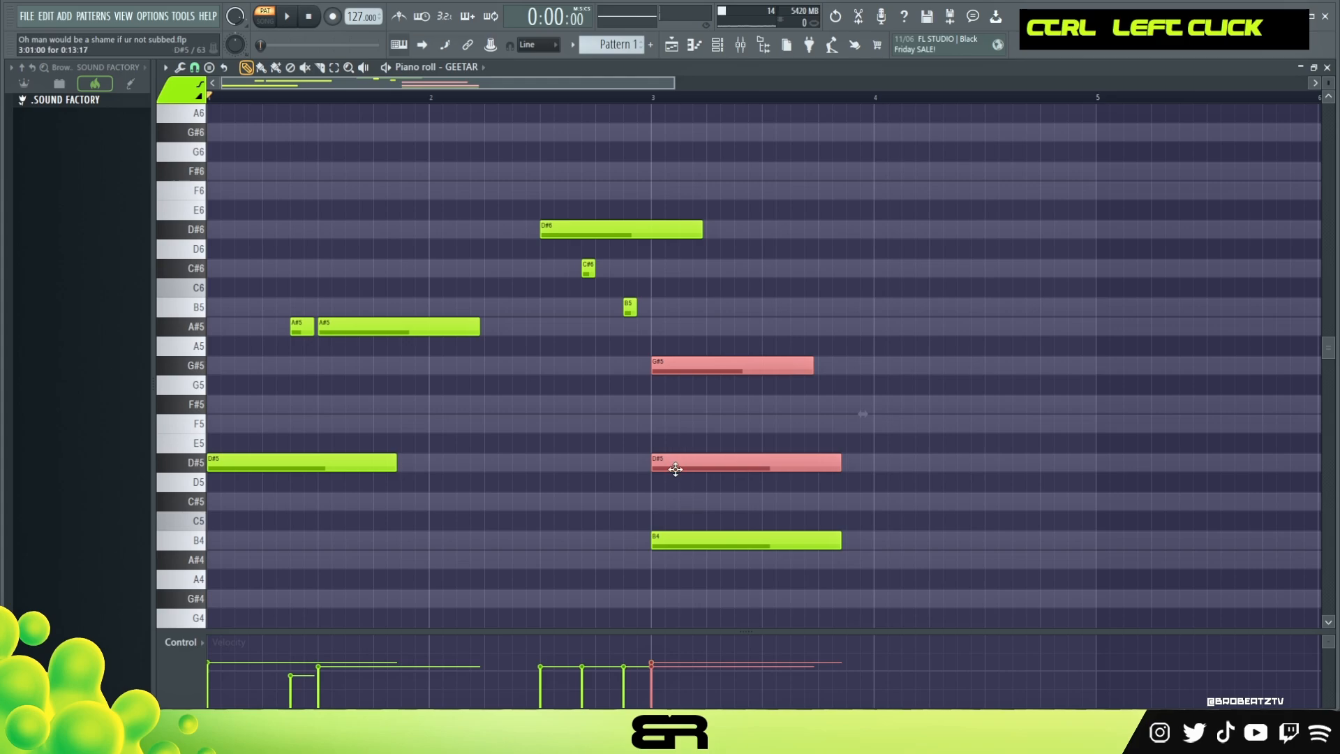
{"action": "left_click_drag", "start_coordinate": [699, 300], "coordinate": [688, 538]}
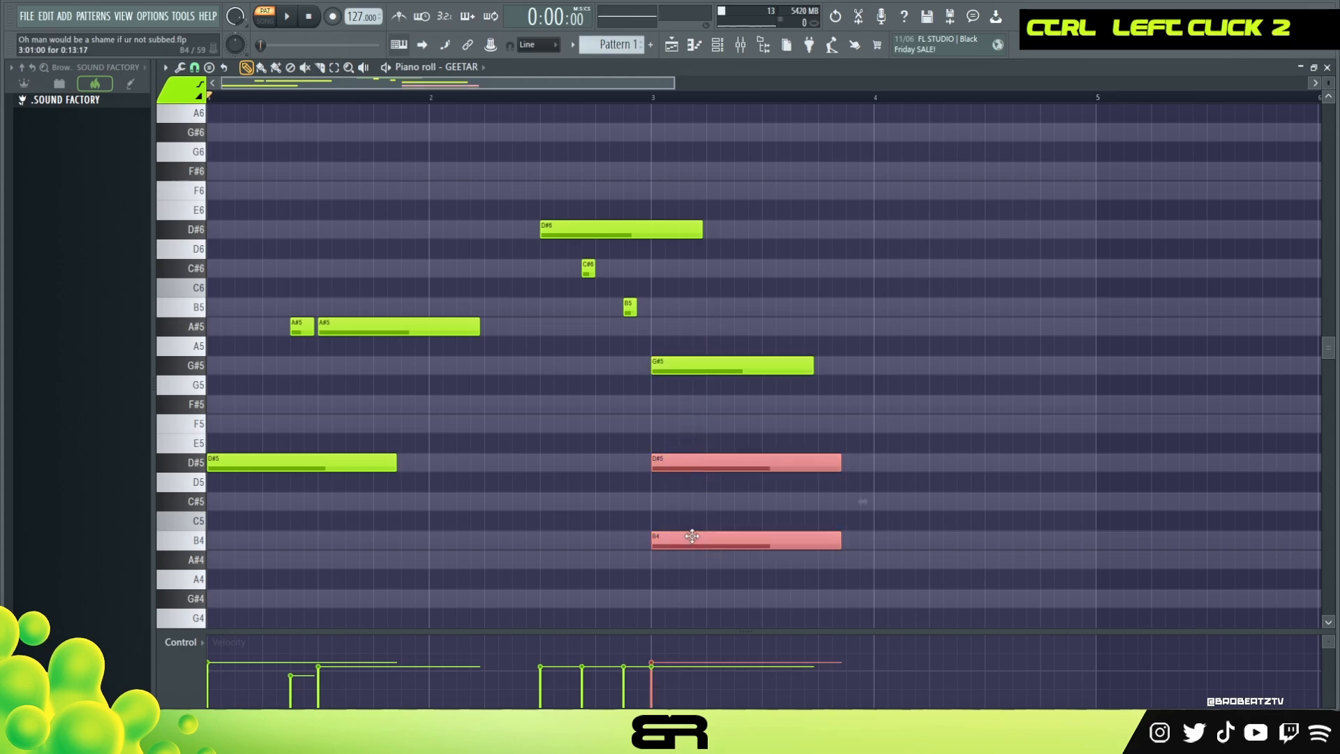
{"action": "left_click", "coordinate": [698, 536], "text": "ctrl"}
{"action": "scroll", "coordinate": [698, 536], "scroll_direction": "up", "scroll_amount": 1, "text": "shift"}
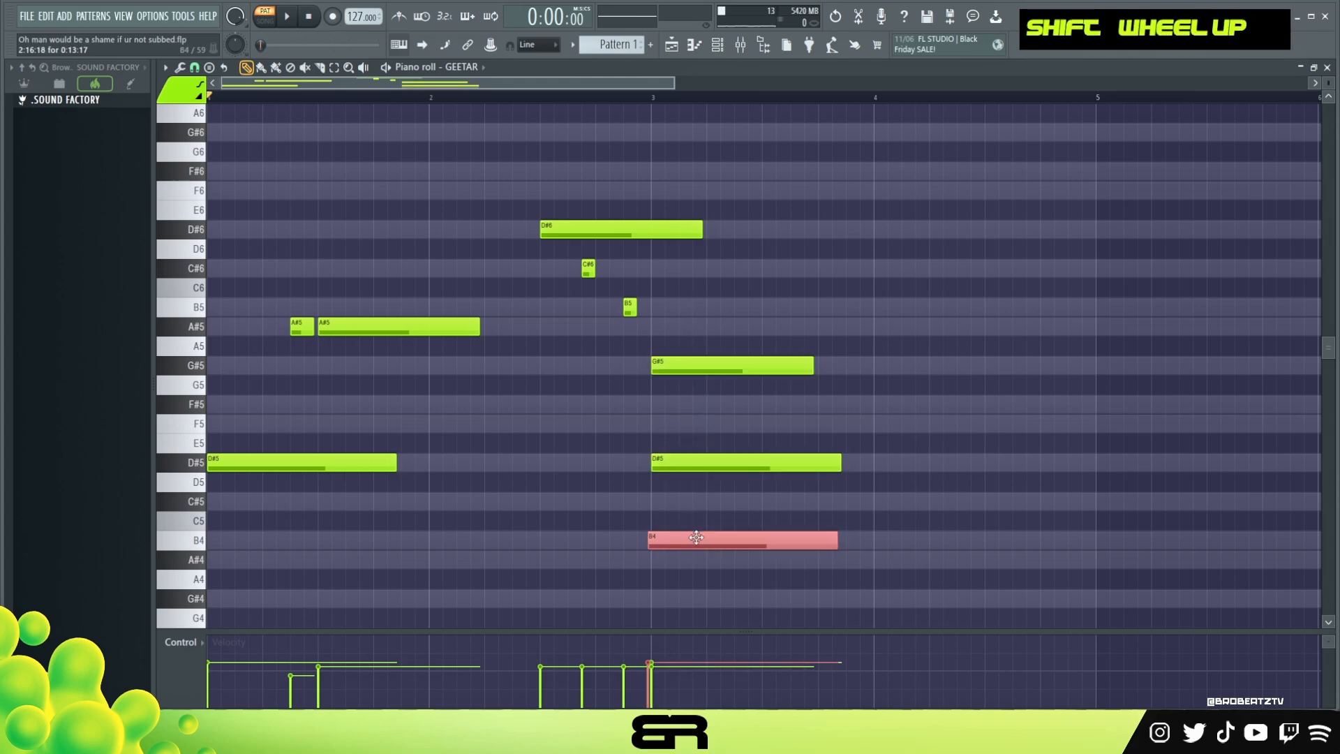
{"action": "left_click", "coordinate": [693, 371], "text": "ctrl"}
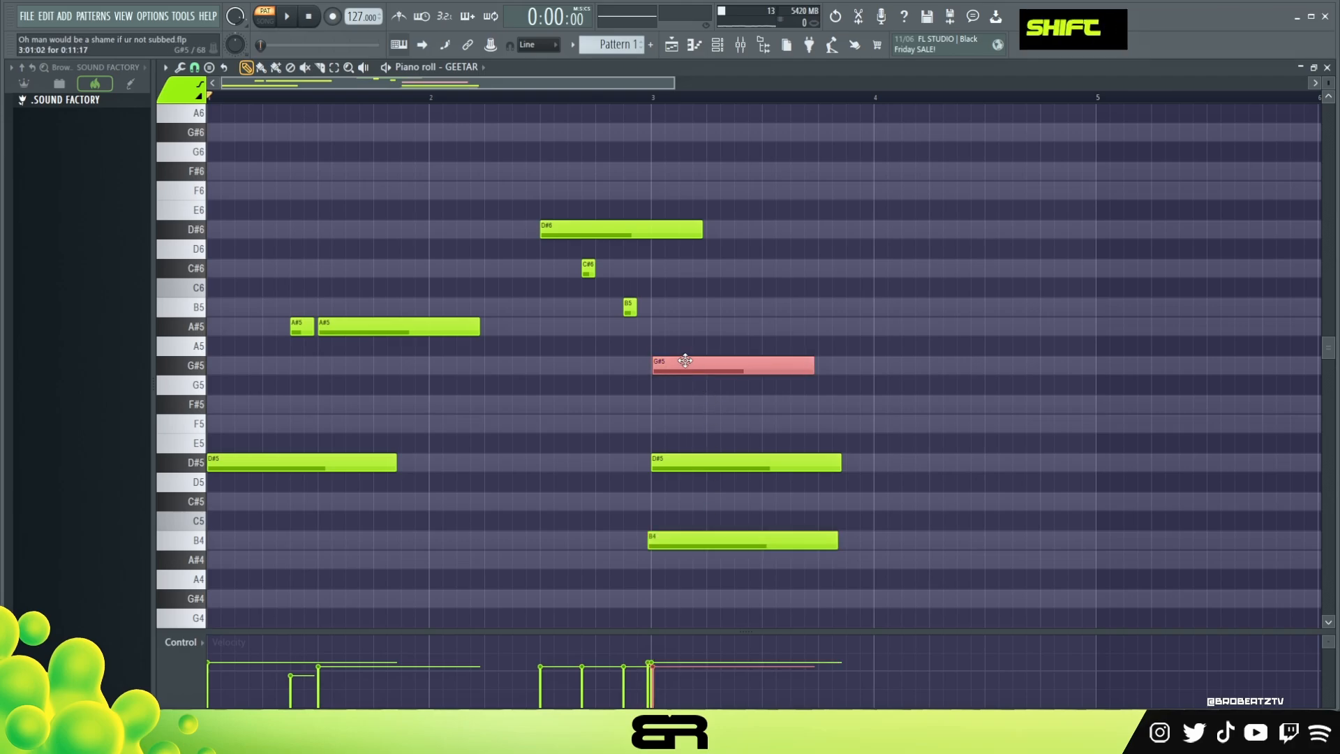
Vary the velocities of the bar 3 chord, making B4 the softest, and lower G#5 and D#5 a little.
{"action": "left_click_drag", "start_coordinate": [689, 345], "coordinate": [656, 561], "text": "ctrl"}
{"action": "right_click", "coordinate": [649, 682]}
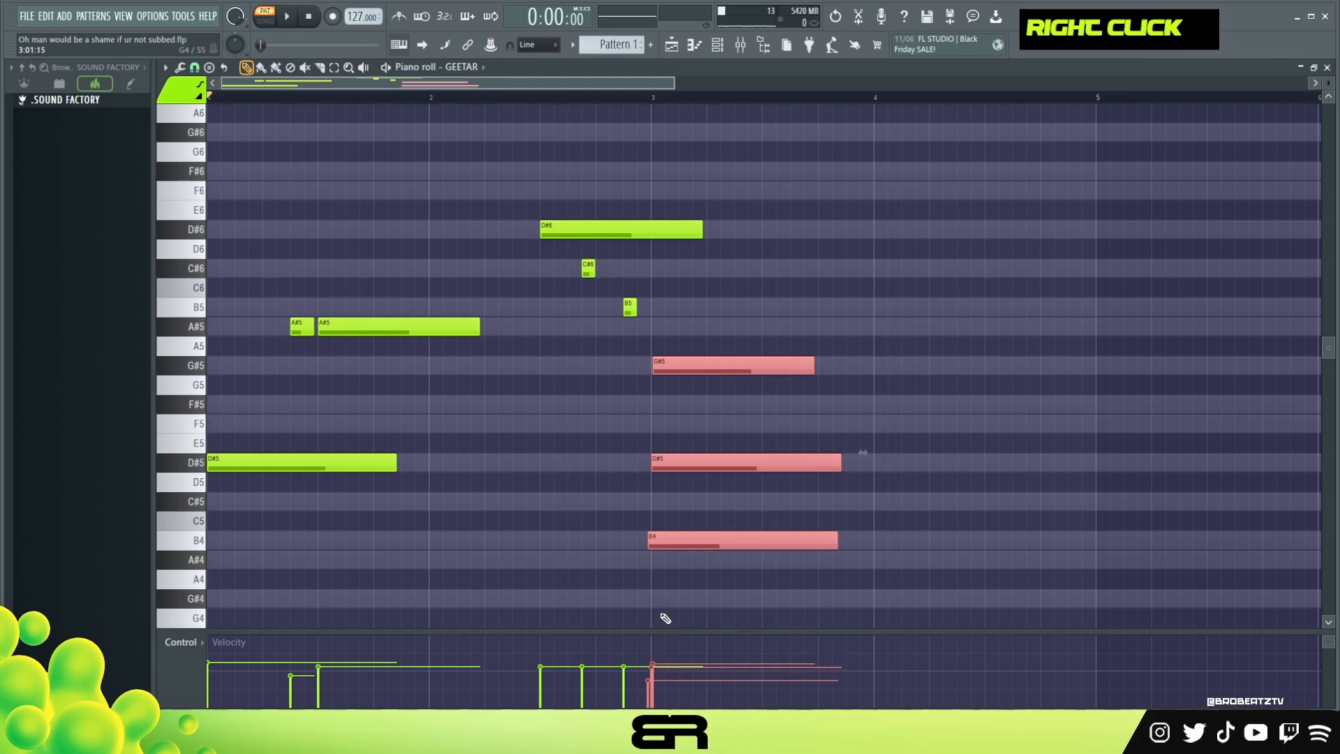
{"action": "left_click_drag", "start_coordinate": [739, 346], "coordinate": [709, 465], "text": "ctrl"}
{"action": "scroll", "coordinate": [707, 460], "scroll_direction": "down", "scroll_amount": 2, "text": "alt"}
{"action": "right_click", "coordinate": [791, 279]}
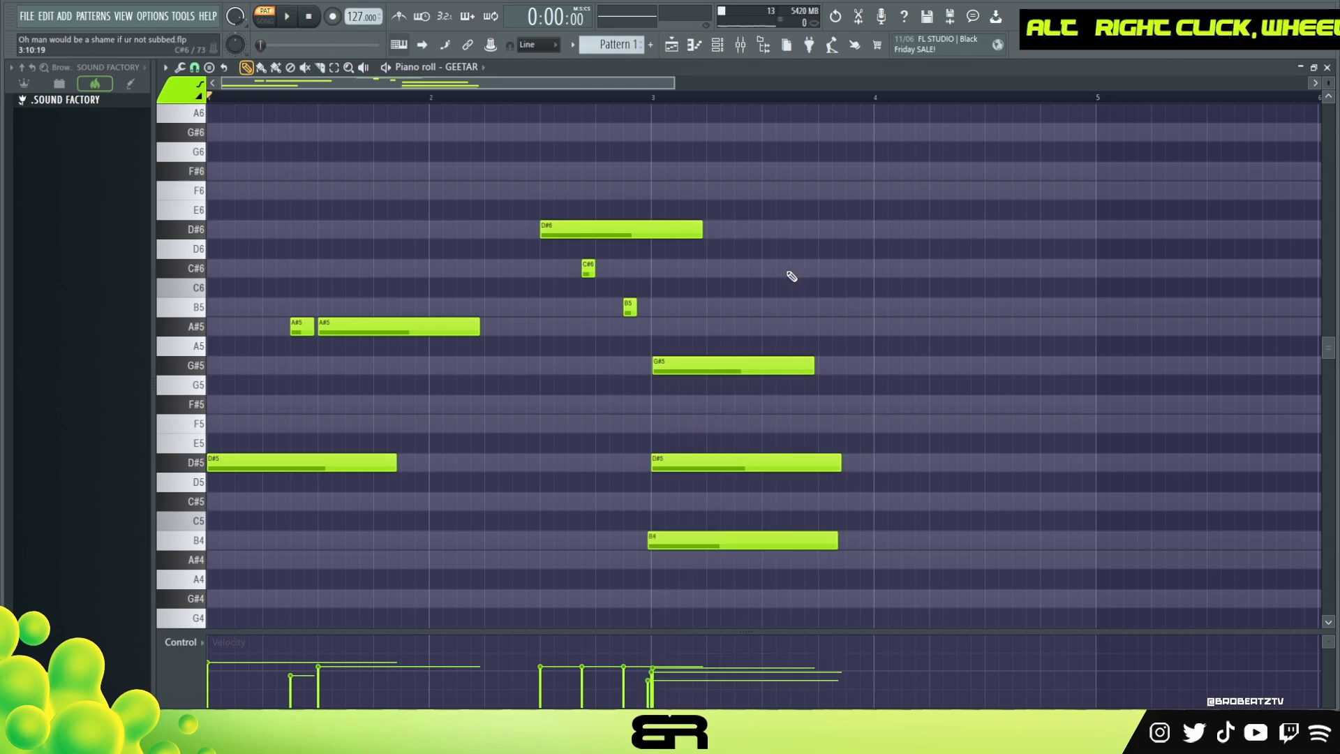
Copy the two A#5 notes from bar 1 to the same position in bar 3.
{"action": "left_click_drag", "start_coordinate": [512, 309], "coordinate": [278, 360], "text": "ctrl"}
{"action": "left_click_drag", "start_coordinate": [377, 326], "coordinate": [821, 326], "text": "shift"}
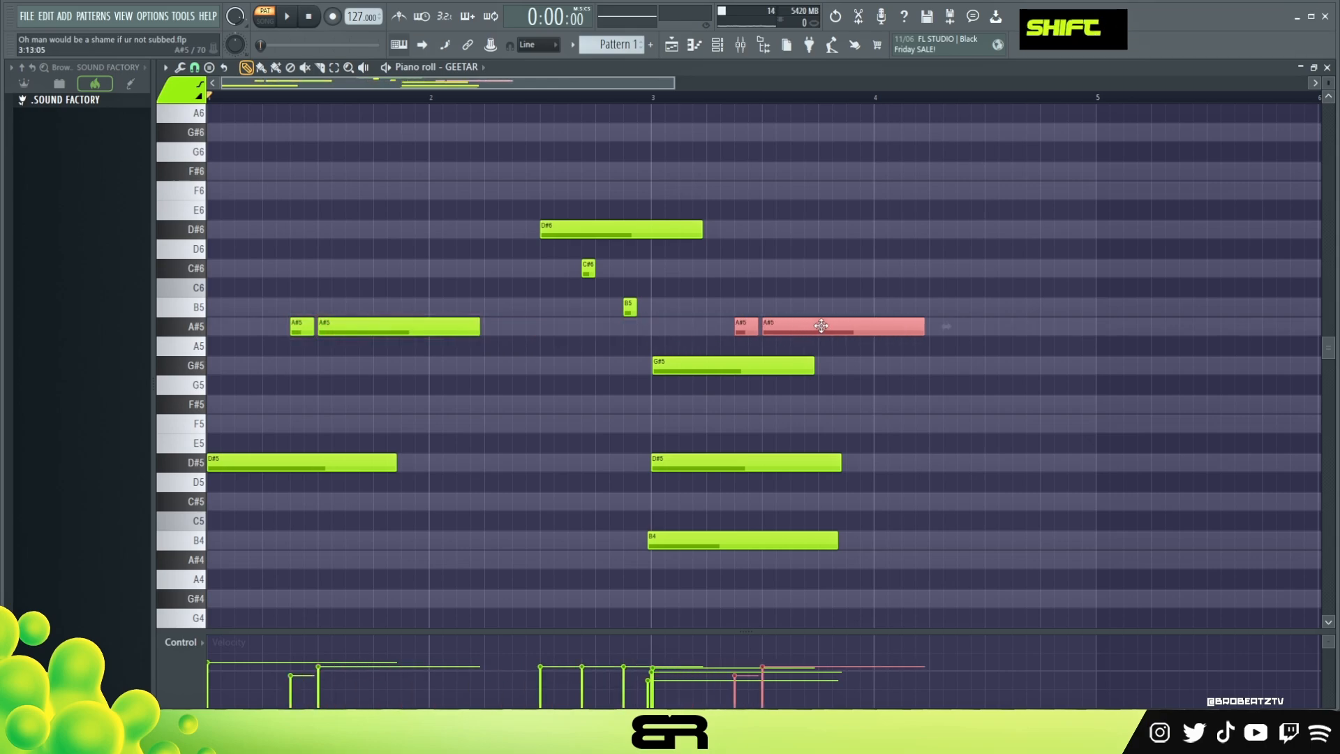
{"action": "right_click", "coordinate": [843, 352]}
Shorten the D#6 note in bar 2 to about one step and lengthen C#6 and B5 to about two steps each.
{"action": "left_click_drag", "start_coordinate": [514, 182], "coordinate": [656, 349], "text": "ctrl"}
{"action": "left_click_drag", "start_coordinate": [703, 230], "coordinate": [599, 272], "text": "alt"}
{"action": "left_click_drag", "start_coordinate": [633, 314], "coordinate": [647, 314], "text": "alt"}
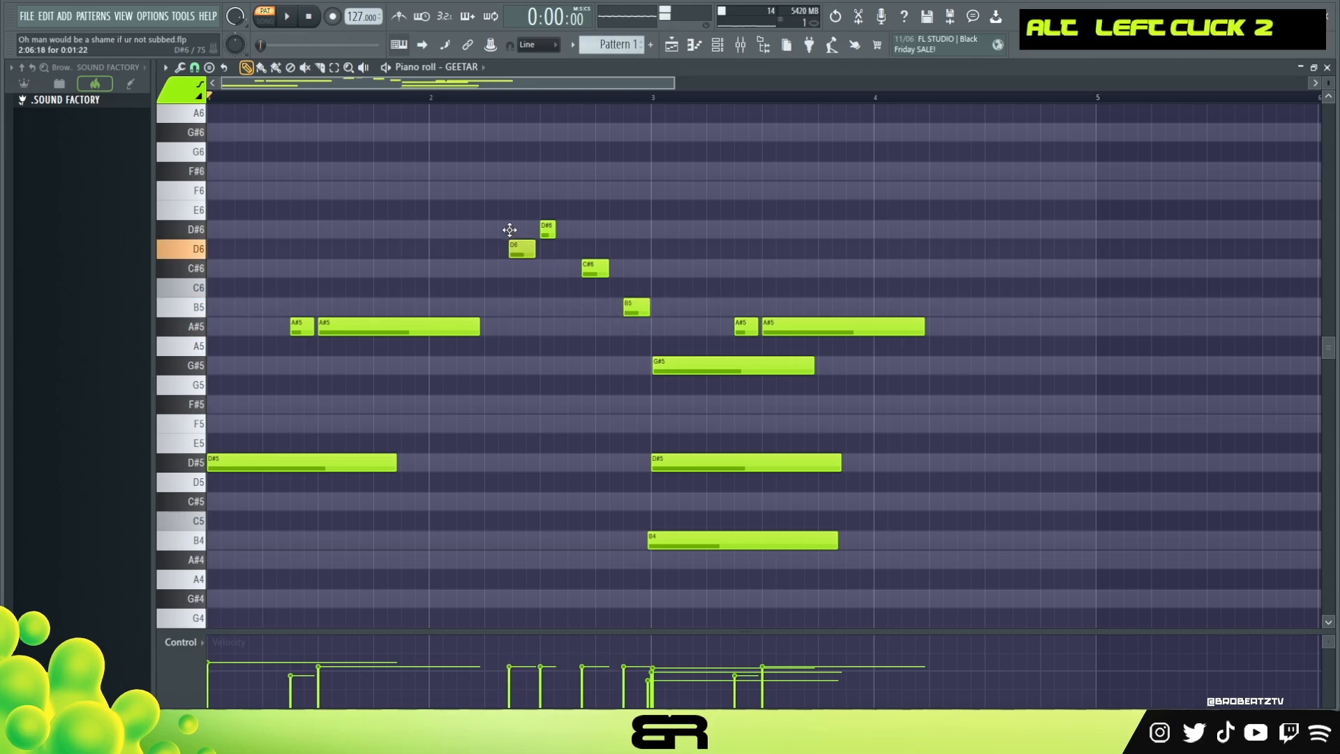
Copy the D#6, C#6, B5 run to the second half of bar 4, and lengthen the D#6 note in bar 2 slightly.
{"action": "mouse_move", "coordinate": [529, 219]}
{"action": "left_mouse_down", "text": "ctrl"}
{"action": "mouse_move", "coordinate": [661, 344]}
{"action": "mouse_move", "coordinate": [687, 231]}
{"action": "mouse_move", "coordinate": [981, 230]}
{"action": "left_mouse_up", "text": "ctrl"}
{"action": "right_click", "coordinate": [998, 284]}
{"action": "key", "text": "space"}
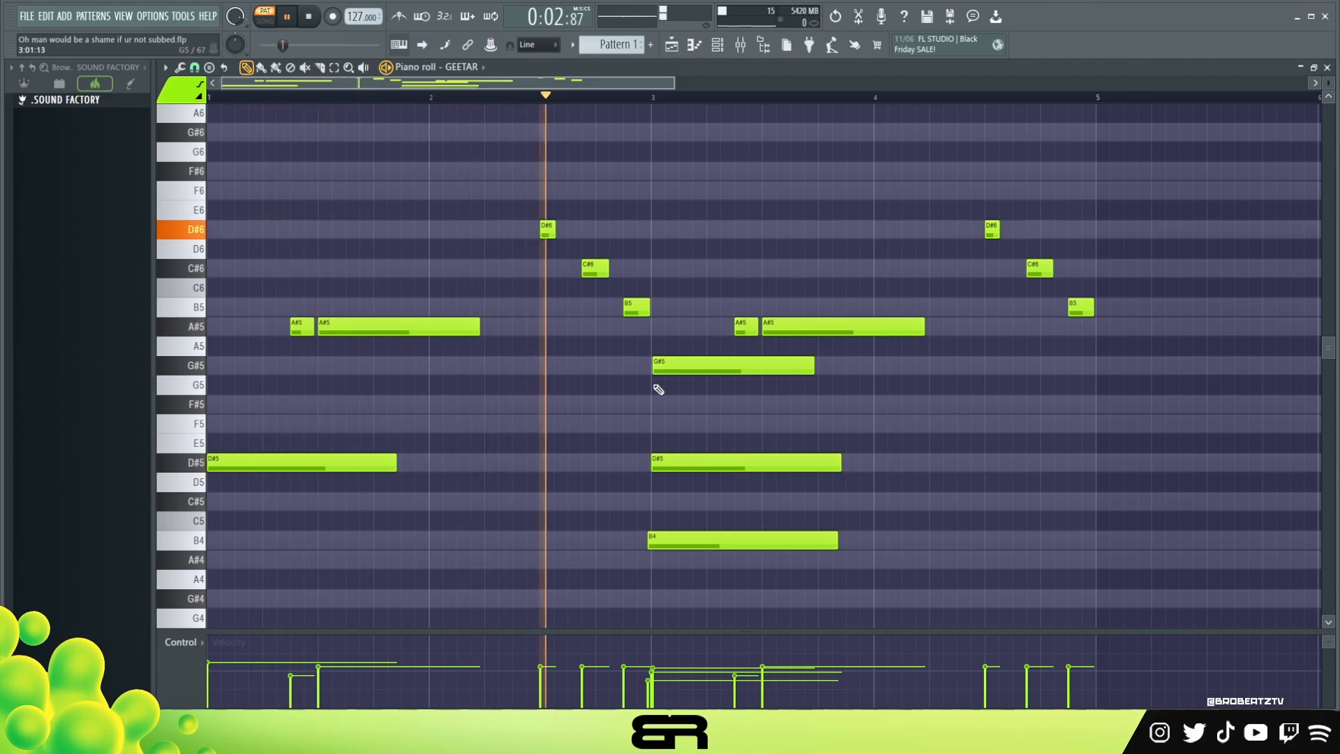
{"action": "left_click", "coordinate": [550, 234], "text": "alt"}
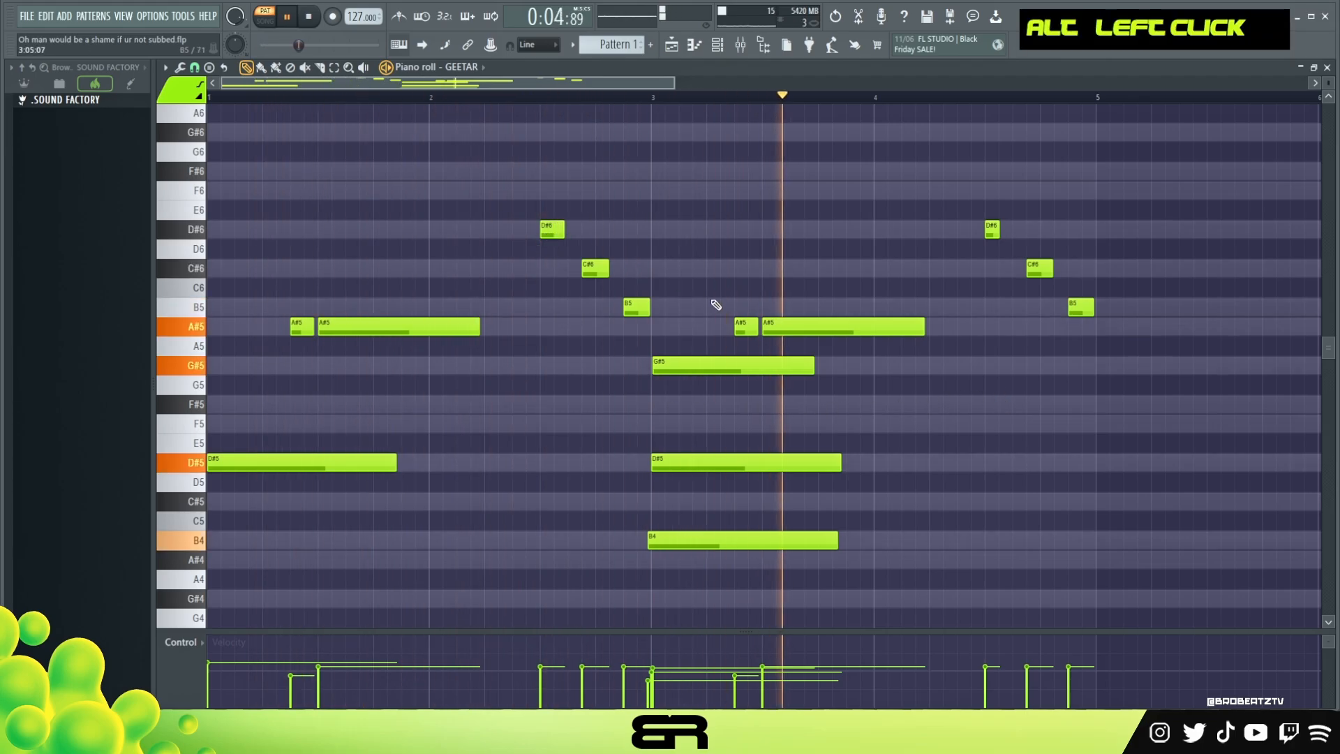
Raise the velocities of all notes in the pattern, and raise those of the bar 3 chord further.
{"action": "key", "text": "ctrl+a"}
{"action": "scroll", "coordinate": [803, 319], "scroll_direction": "up", "scroll_amount": 2, "text": "alt"}
{"action": "key", "text": "space"}
{"action": "left_click_drag", "start_coordinate": [772, 278], "coordinate": [860, 556], "text": "ctrl"}
{"action": "scroll", "coordinate": [868, 508], "scroll_direction": "up", "scroll_amount": 2, "text": "alt"}
{"action": "key", "text": "space"}
Raise the velocity of the short A#5 note in bar 3 and lower that of the longer A#5 after it.
{"action": "left_click", "coordinate": [748, 325], "text": "ctrl"}
{"action": "scroll", "coordinate": [747, 331], "scroll_direction": "up", "scroll_amount": 2, "text": "alt"}
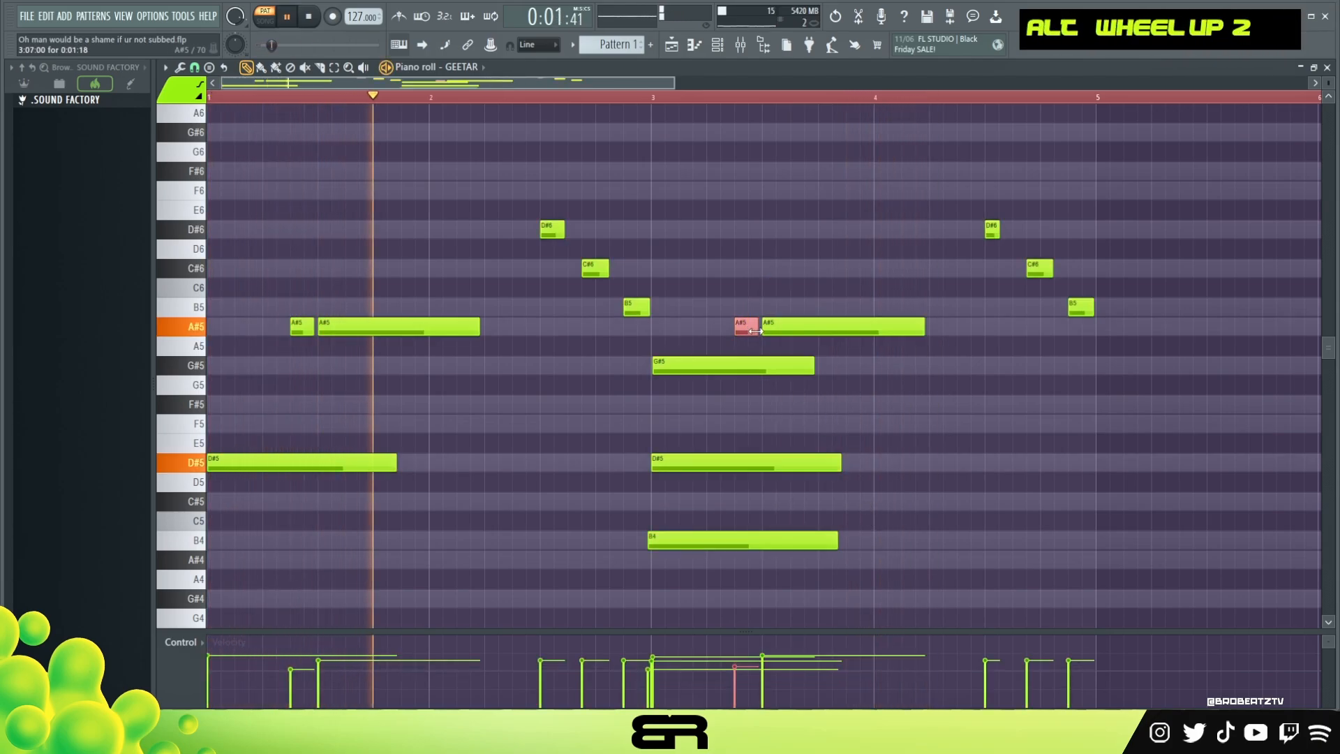
{"action": "left_click", "coordinate": [797, 328], "text": "ctrl"}
{"action": "scroll", "coordinate": [799, 330], "scroll_direction": "down", "scroll_amount": 4, "text": "alt"}
{"action": "right_click", "coordinate": [812, 277]}
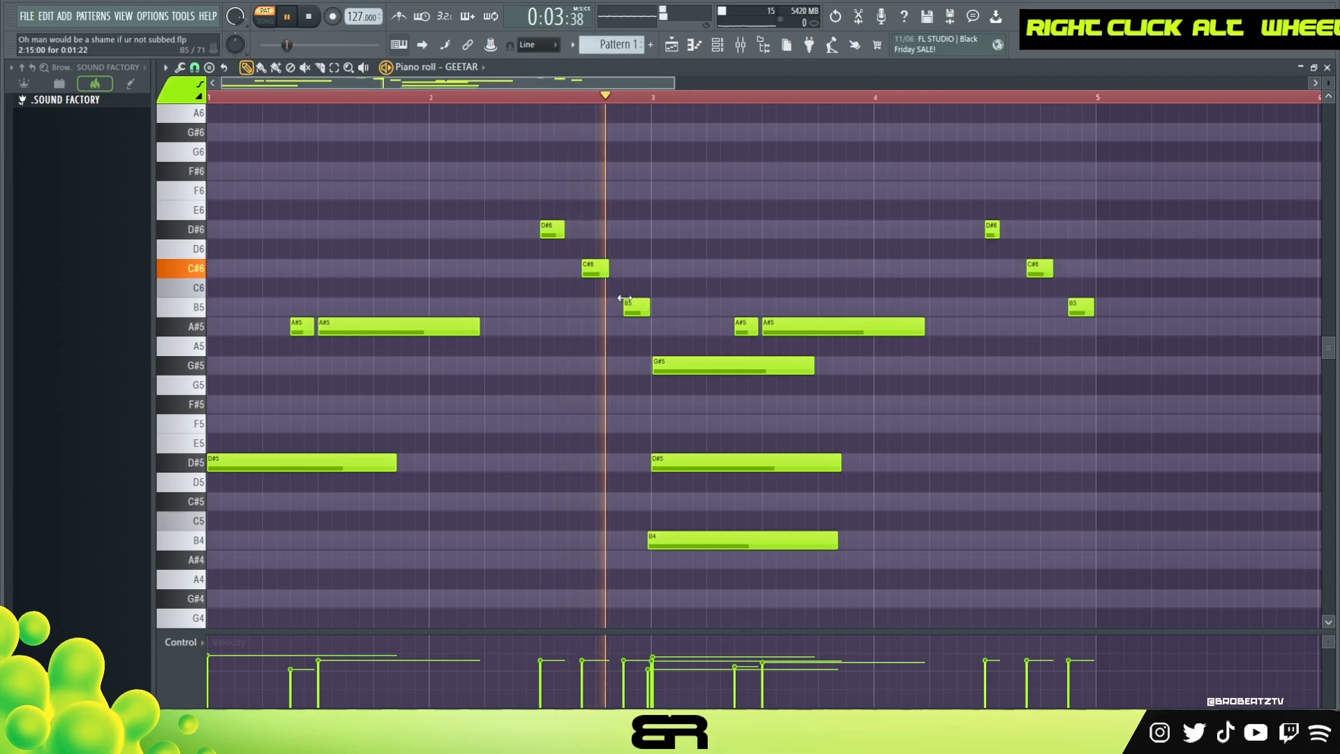
Lower the velocities of the bar 3 chord and the two A#5 notes above it slightly, and play the passage back.
{"action": "left_click_drag", "start_coordinate": [668, 321], "coordinate": [907, 571], "text": "ctrl"}
{"action": "scroll", "coordinate": [876, 488], "scroll_direction": "down", "scroll_amount": 2, "text": "alt"}
{"action": "key", "text": "space"}
{"action": "key", "text": "space"}
{"action": "left_click", "coordinate": [596, 98]}
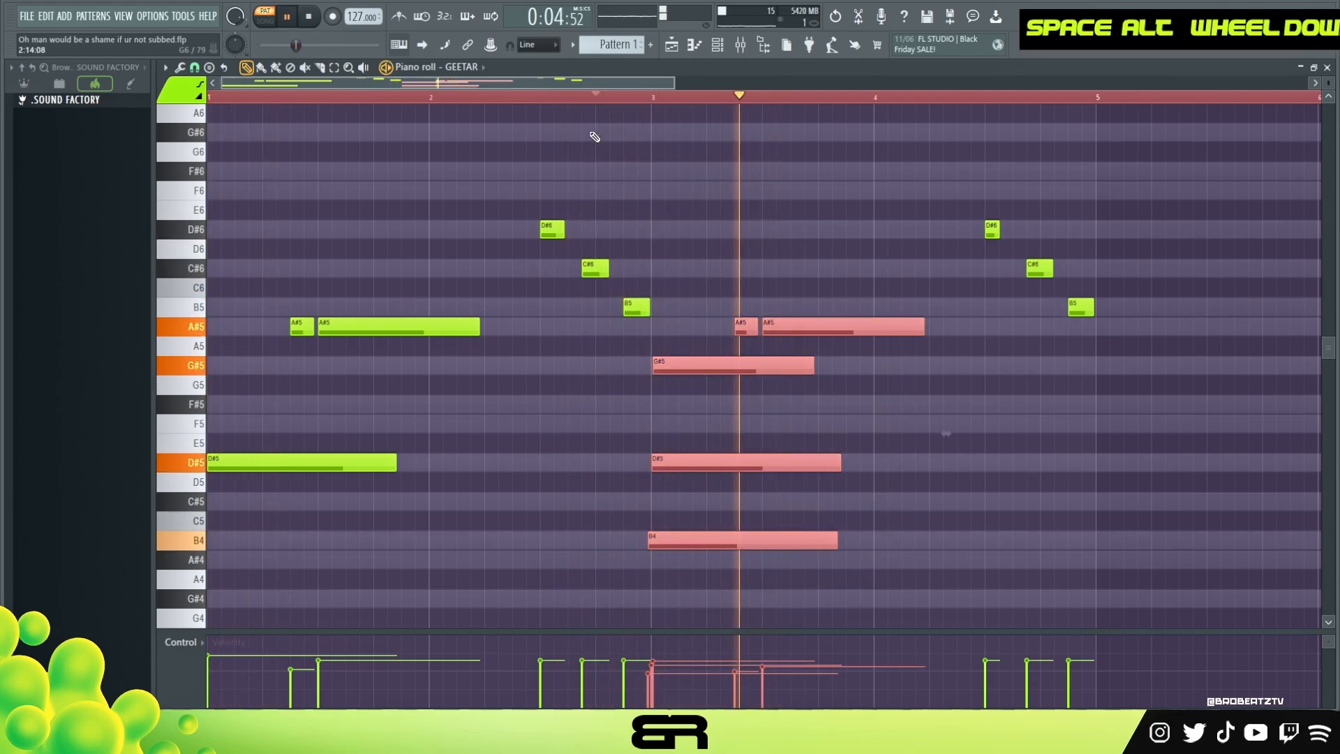
{"action": "key", "text": "space"}
{"action": "key", "text": "space"}
{"action": "key", "text": "space"}
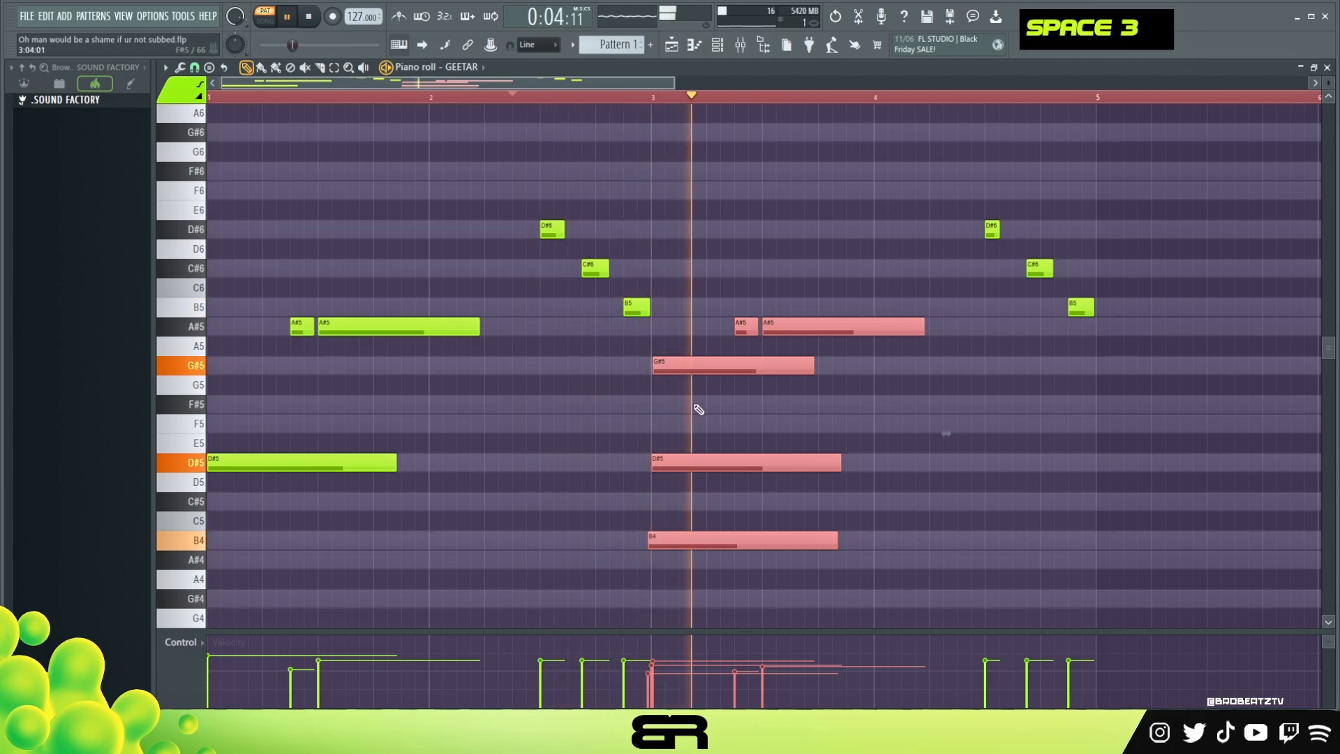
{"action": "right_click", "coordinate": [930, 455]}
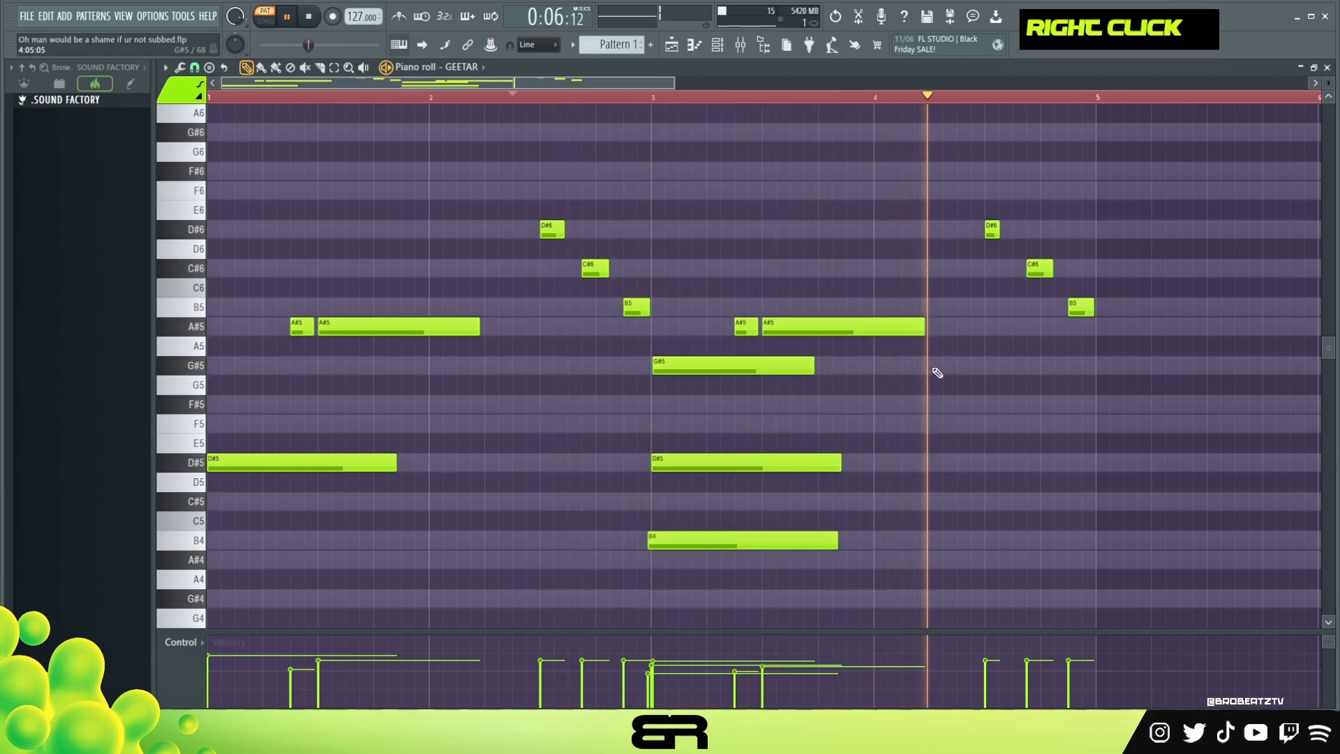
Lengthen the D#6 note in bar 4 until it meets the following C#6, and listen to the ending.
{"action": "key", "text": "space"}
{"action": "key", "text": "space"}
{"action": "left_click_drag", "start_coordinate": [998, 230], "coordinate": [1024, 230]}
{"action": "left_click", "coordinate": [971, 98]}
{"action": "key", "text": "space"}
Duplicate the whole four-bar guitar melody into bars 5 to 8.
{"action": "key", "text": "ctrl+a"}
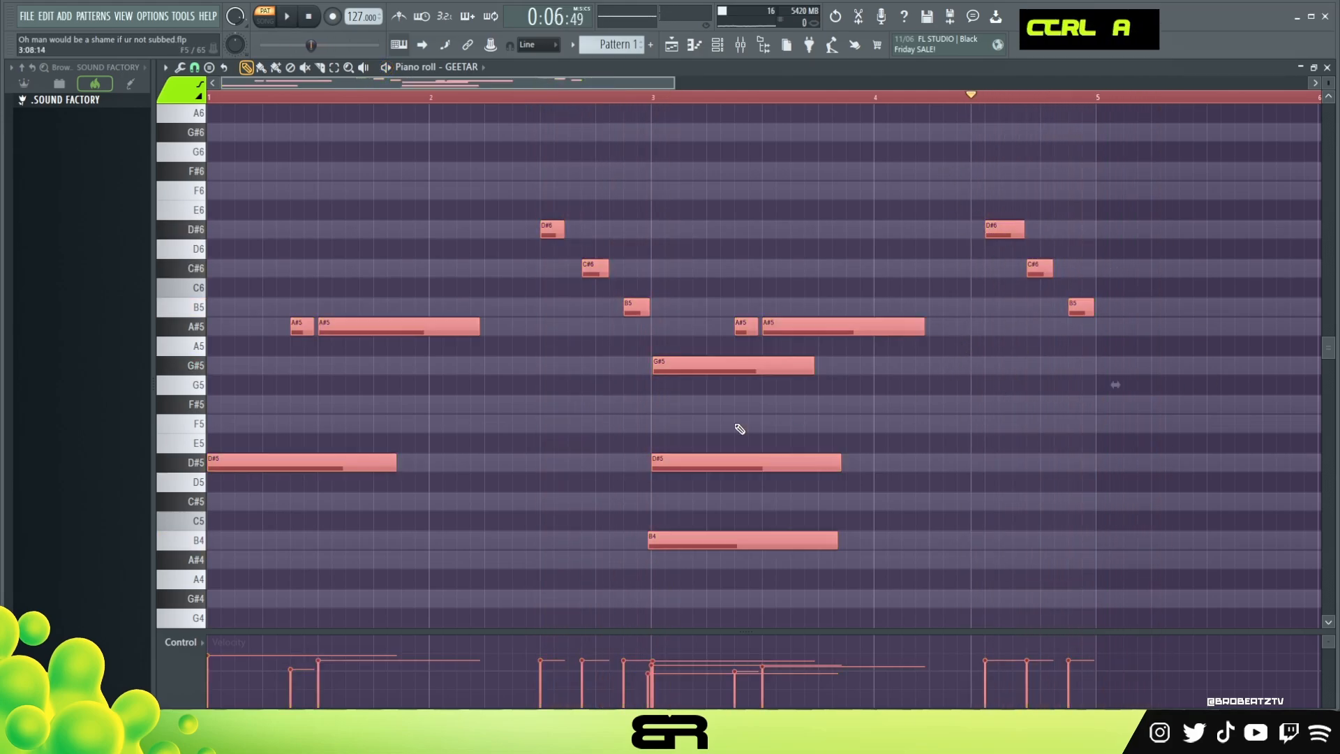
{"action": "left_click_drag", "start_coordinate": [274, 460], "coordinate": [1162, 460]}
{"action": "right_click", "coordinate": [975, 432], "text": "ctrl"}
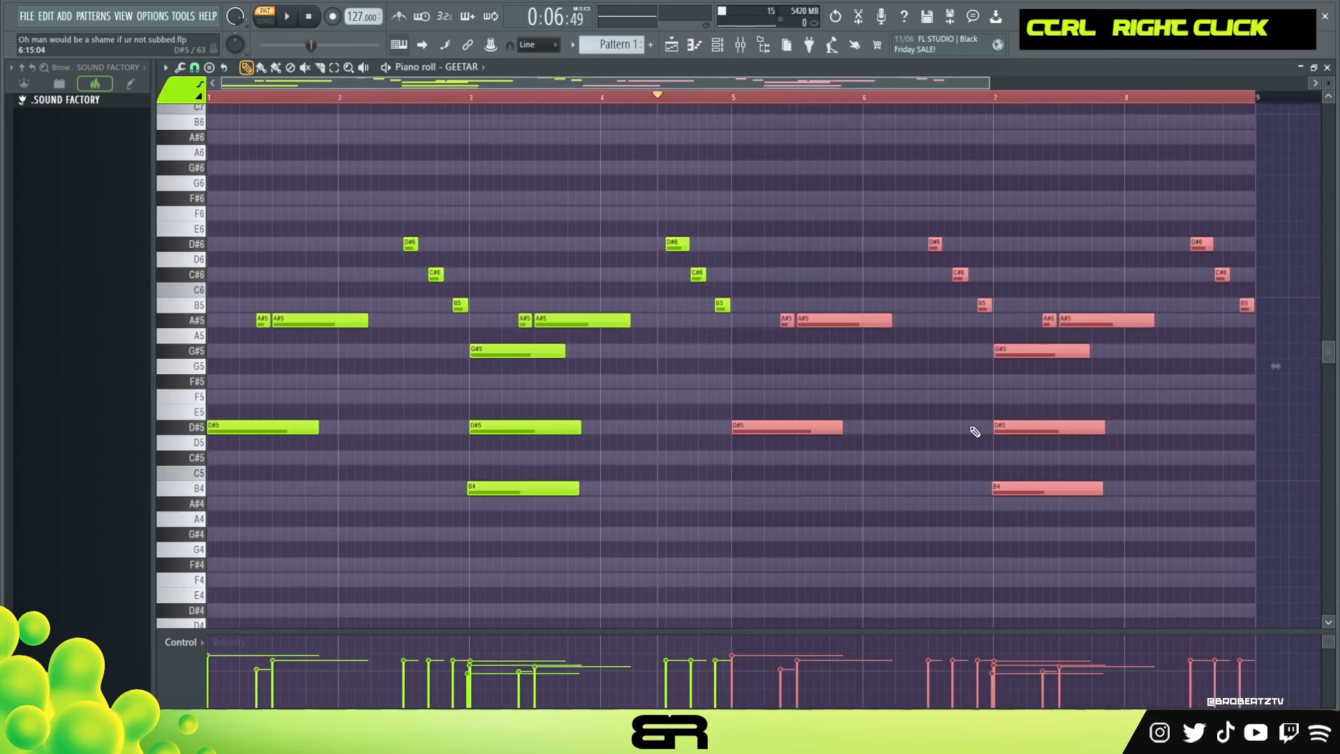
{"action": "right_click", "coordinate": [908, 428]}
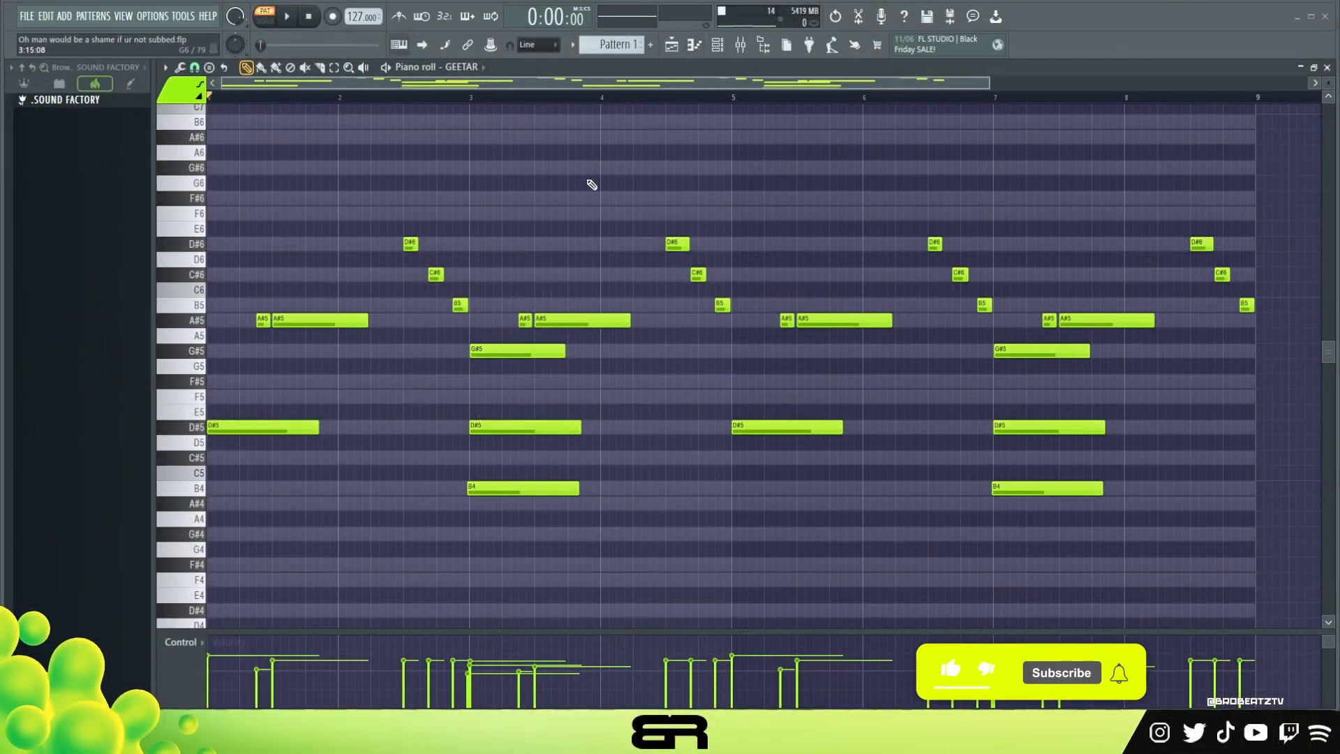
Check the instrument loaded on the BASS channel.
{"action": "left_click", "coordinate": [721, 50]}
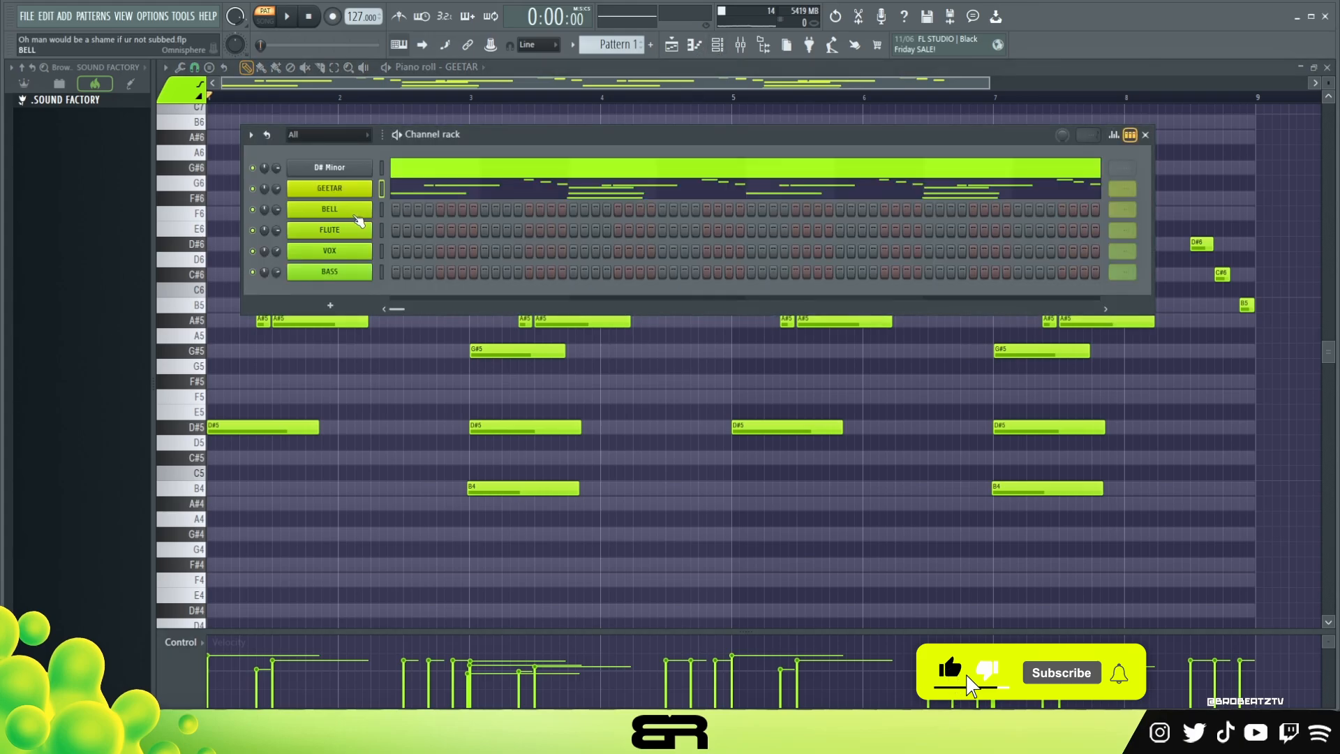
{"action": "left_click", "coordinate": [343, 277]}
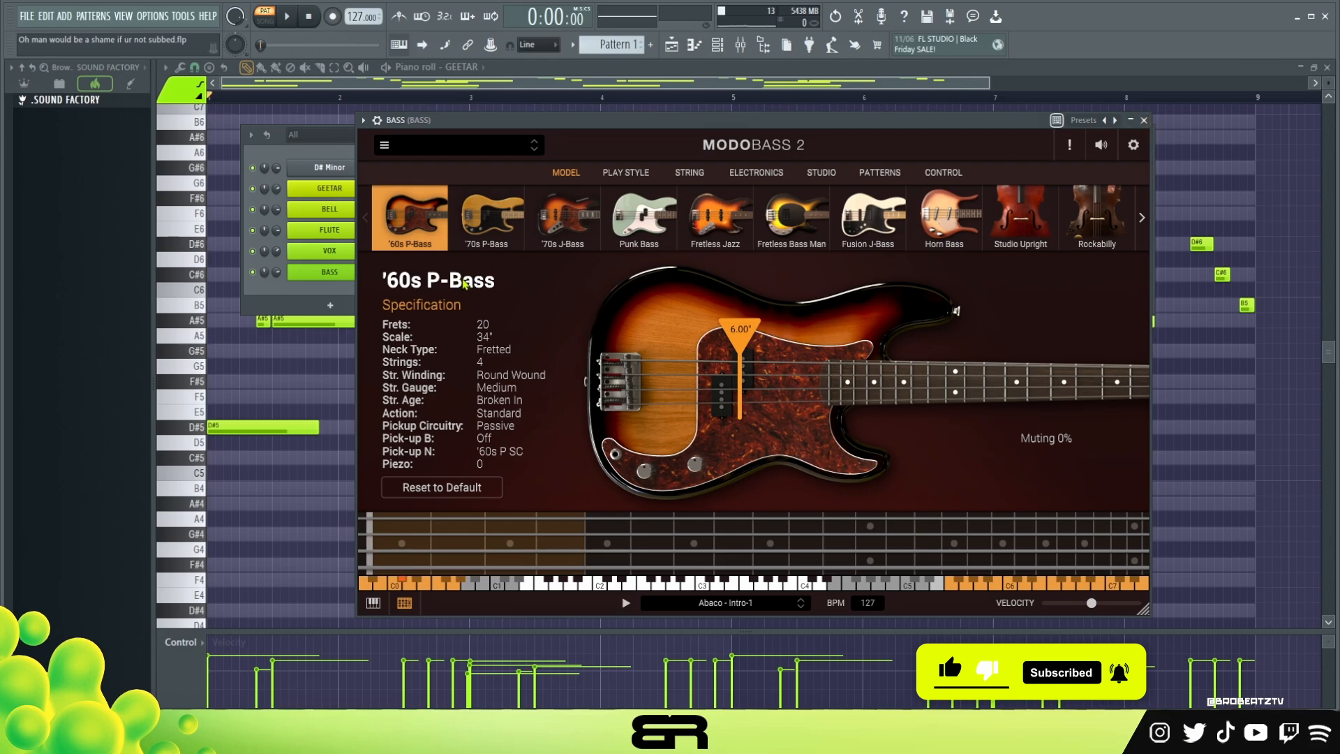
{"action": "left_click", "coordinate": [1144, 121]}
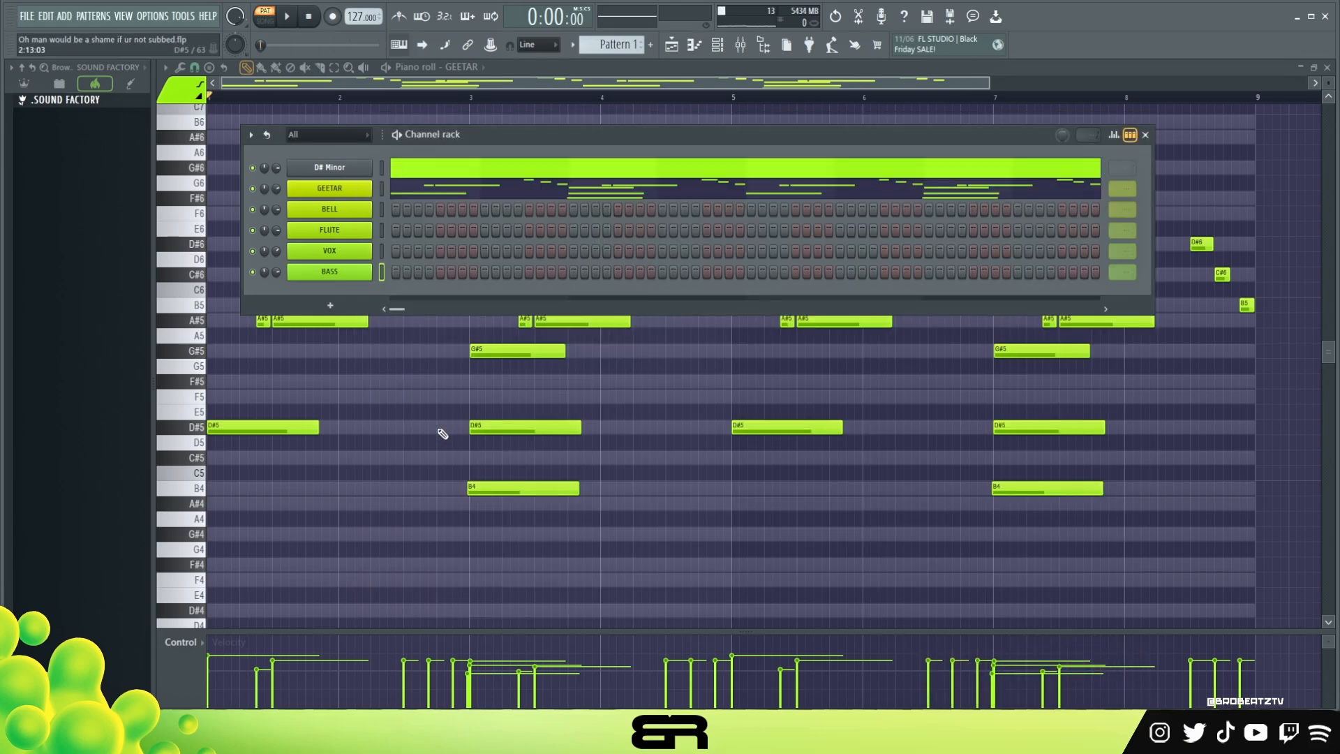
{"action": "scroll", "coordinate": [442, 433], "scroll_direction": "down", "scroll_amount": 3}
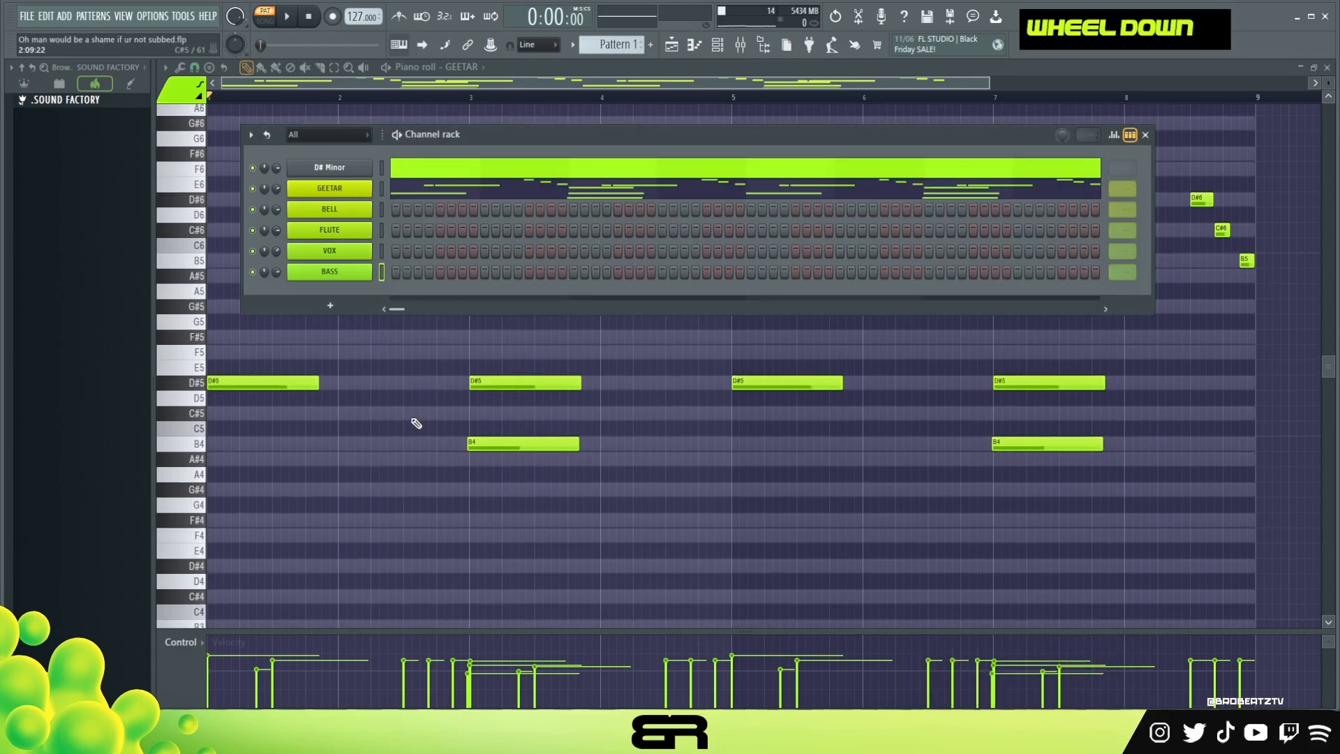
{"action": "right_click", "coordinate": [351, 278]}
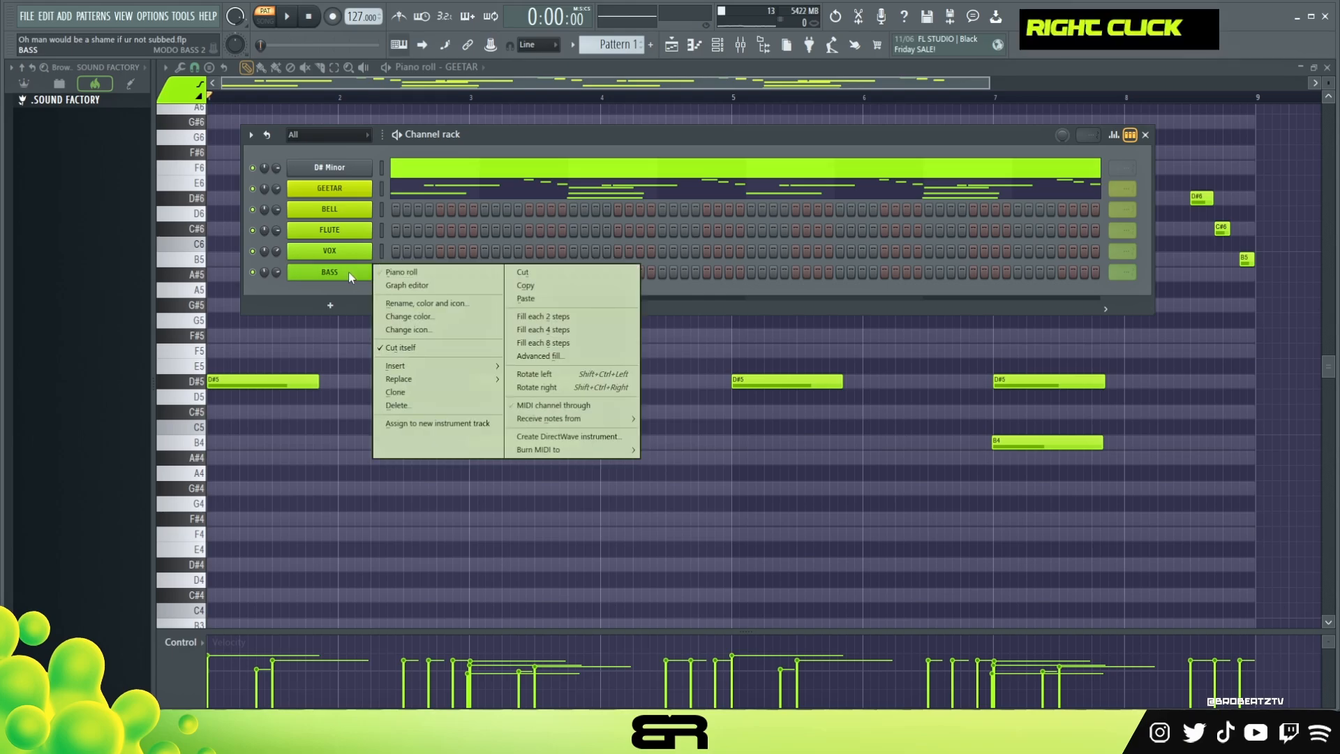
{"action": "left_click", "coordinate": [350, 431]}
{"action": "left_click_drag", "start_coordinate": [259, 331], "coordinate": [305, 408], "text": "ctrl"}
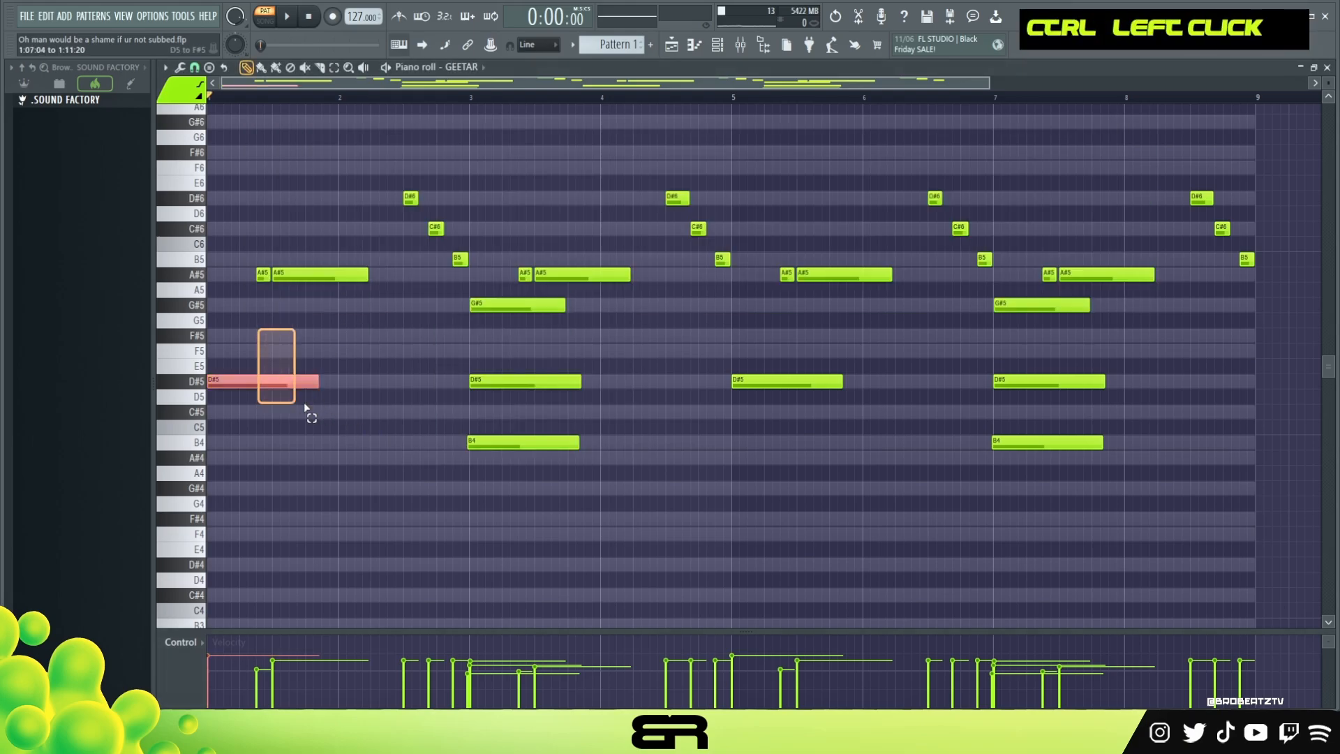
{"action": "right_click", "coordinate": [380, 358]}
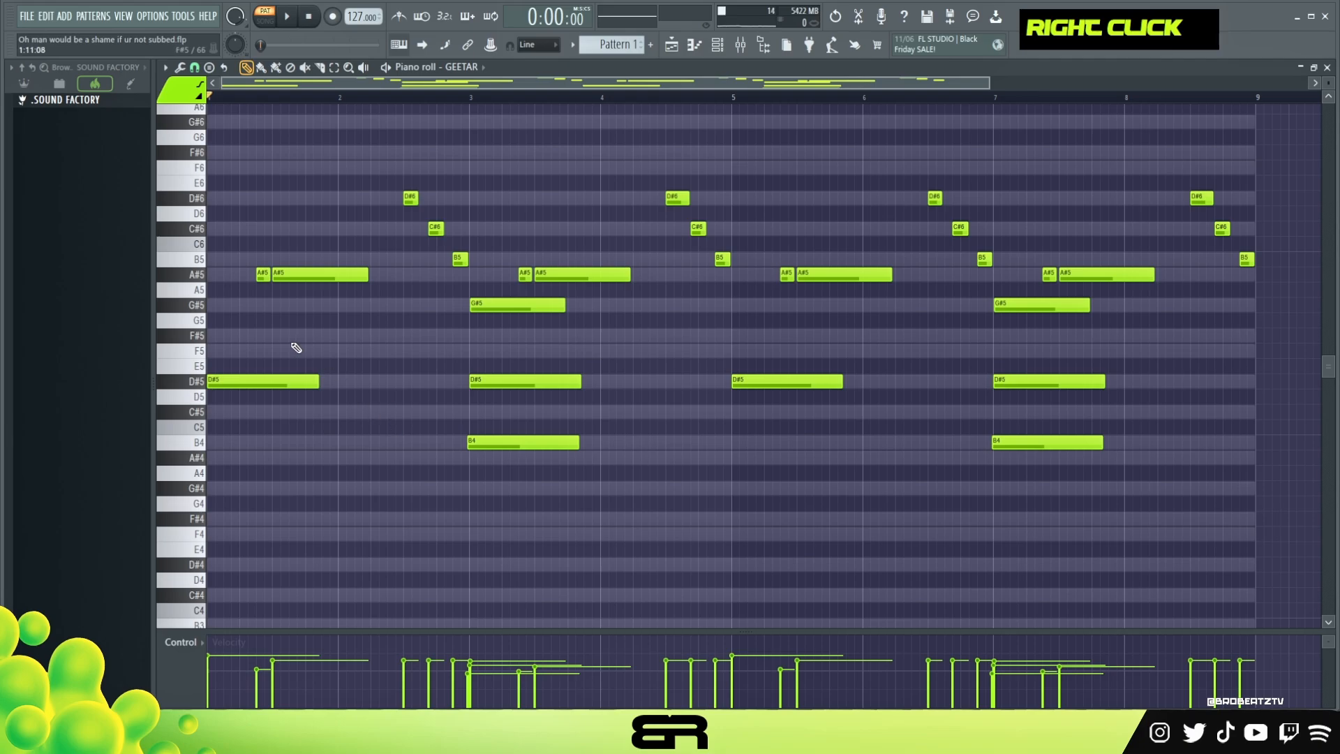
{"action": "left_click_drag", "start_coordinate": [227, 331], "coordinate": [387, 335], "text": "alt"}
{"action": "right_click", "coordinate": [284, 339], "text": "alt"}
{"action": "right_click", "coordinate": [490, 356], "text": "alt"}
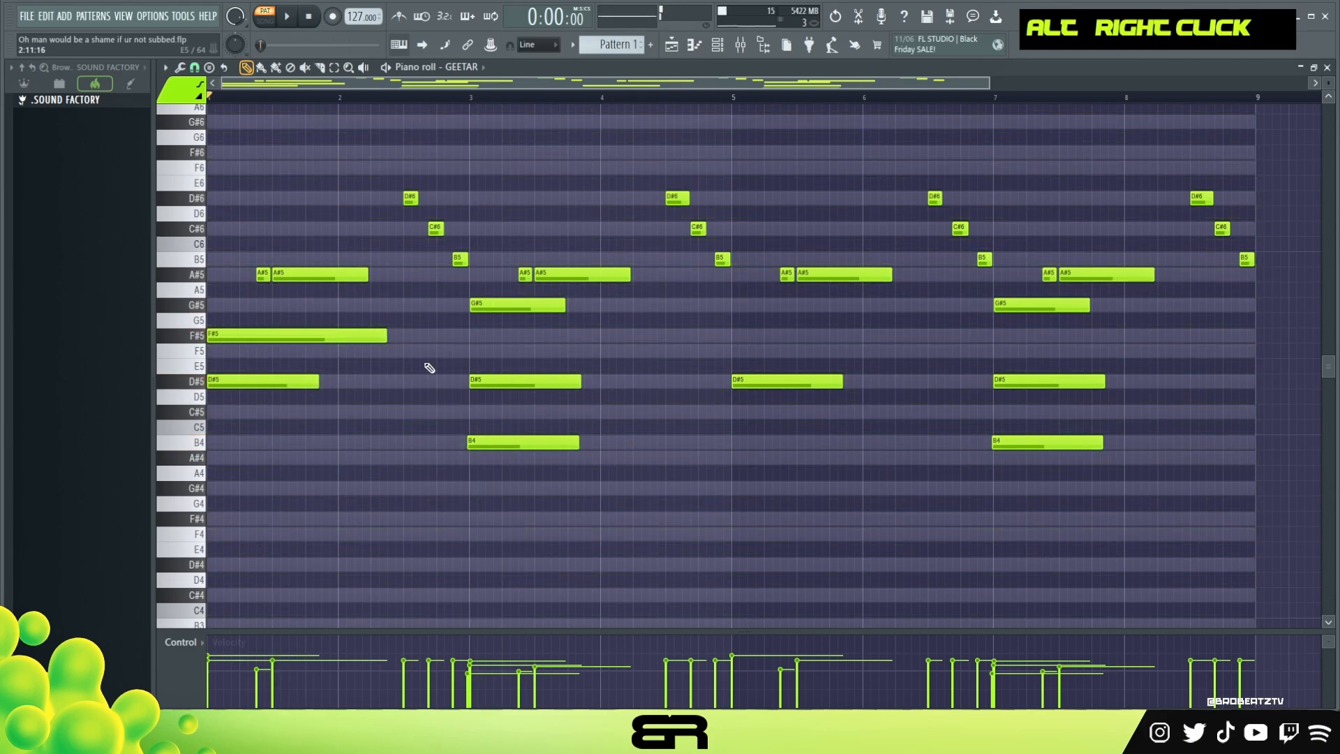
{"action": "right_click", "coordinate": [385, 335]}
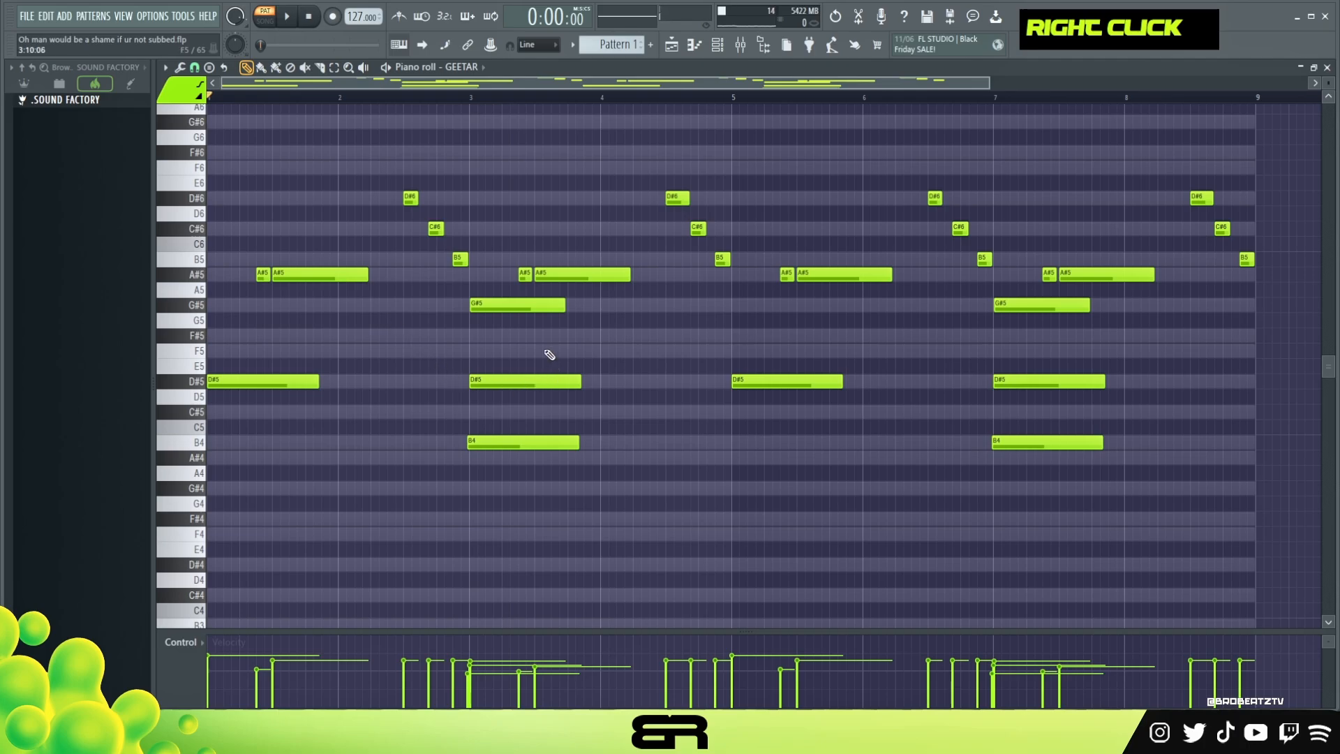
Open the BASS channel's piano roll and place a D#4 note at the start of bar 1.
{"action": "left_click", "coordinate": [724, 47]}
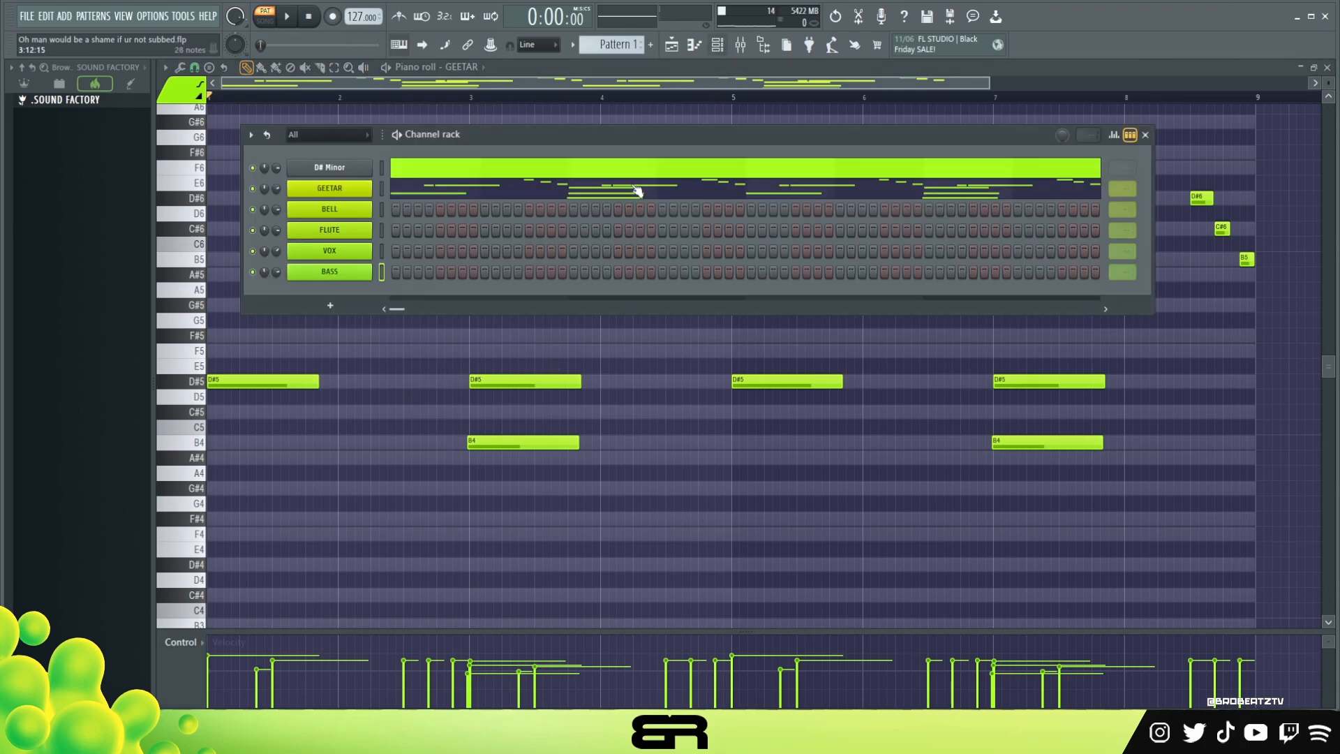
{"action": "right_click", "coordinate": [356, 274]}
{"action": "left_click", "coordinate": [399, 273]}
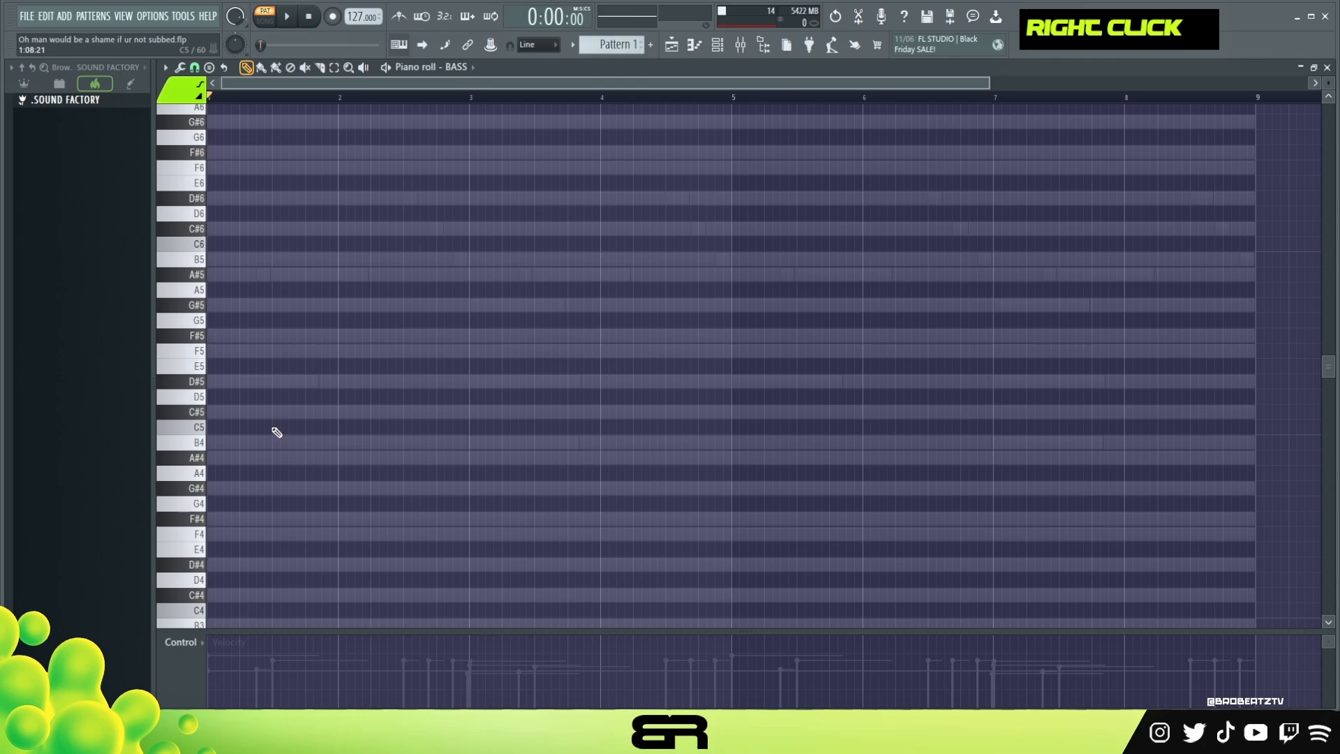
{"action": "left_click", "coordinate": [265, 382]}
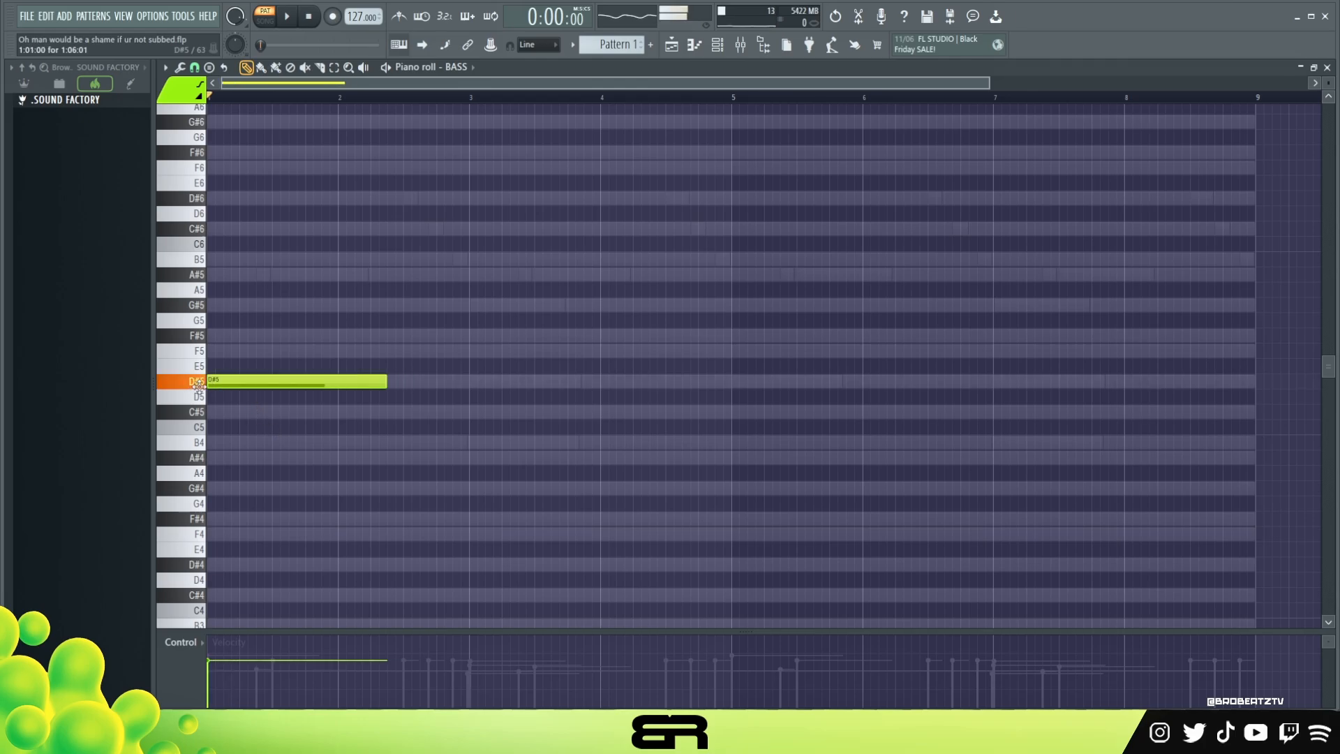
{"action": "key", "text": "space"}
{"action": "key", "text": "ctrl+Down"}
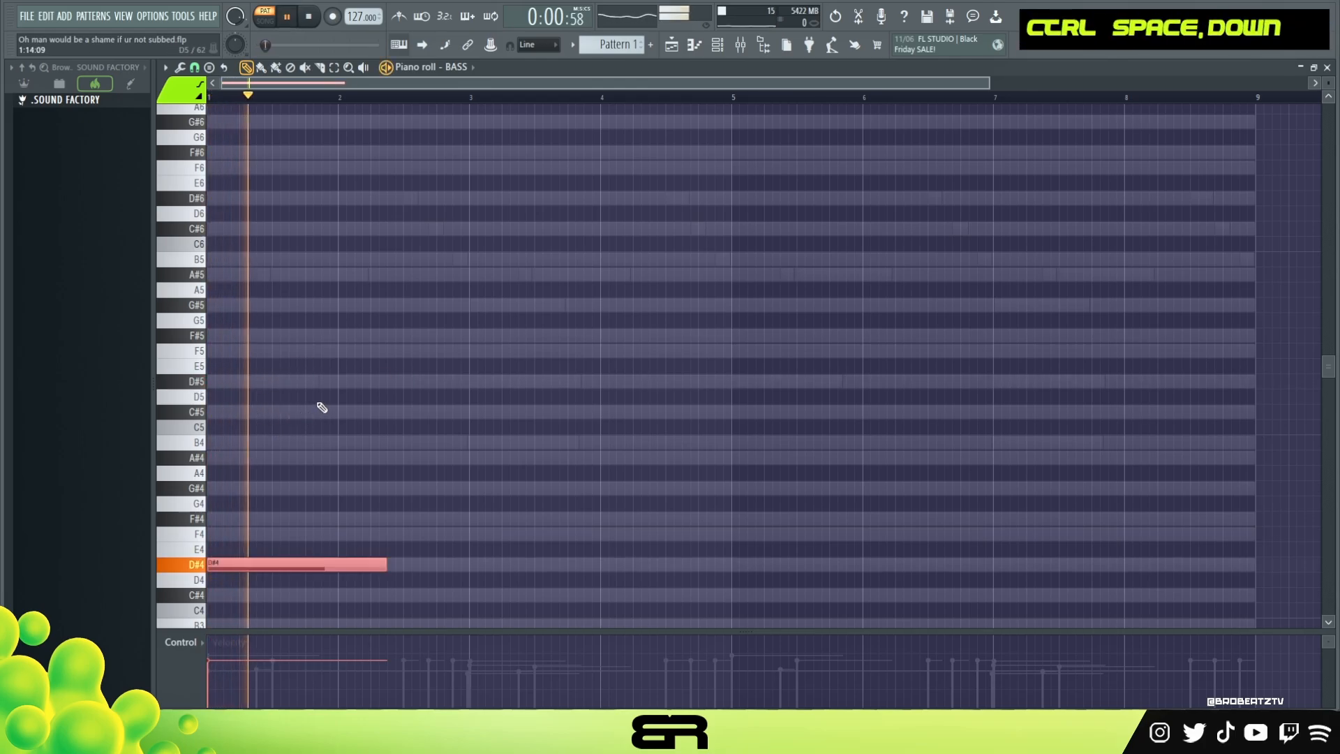
Shorten the D#4 bass note to about one bar and play it back.
{"action": "key", "text": "space"}
{"action": "key", "text": "space"}
{"action": "left_click_drag", "start_coordinate": [385, 567], "coordinate": [335, 573]}
{"action": "key", "text": "space"}
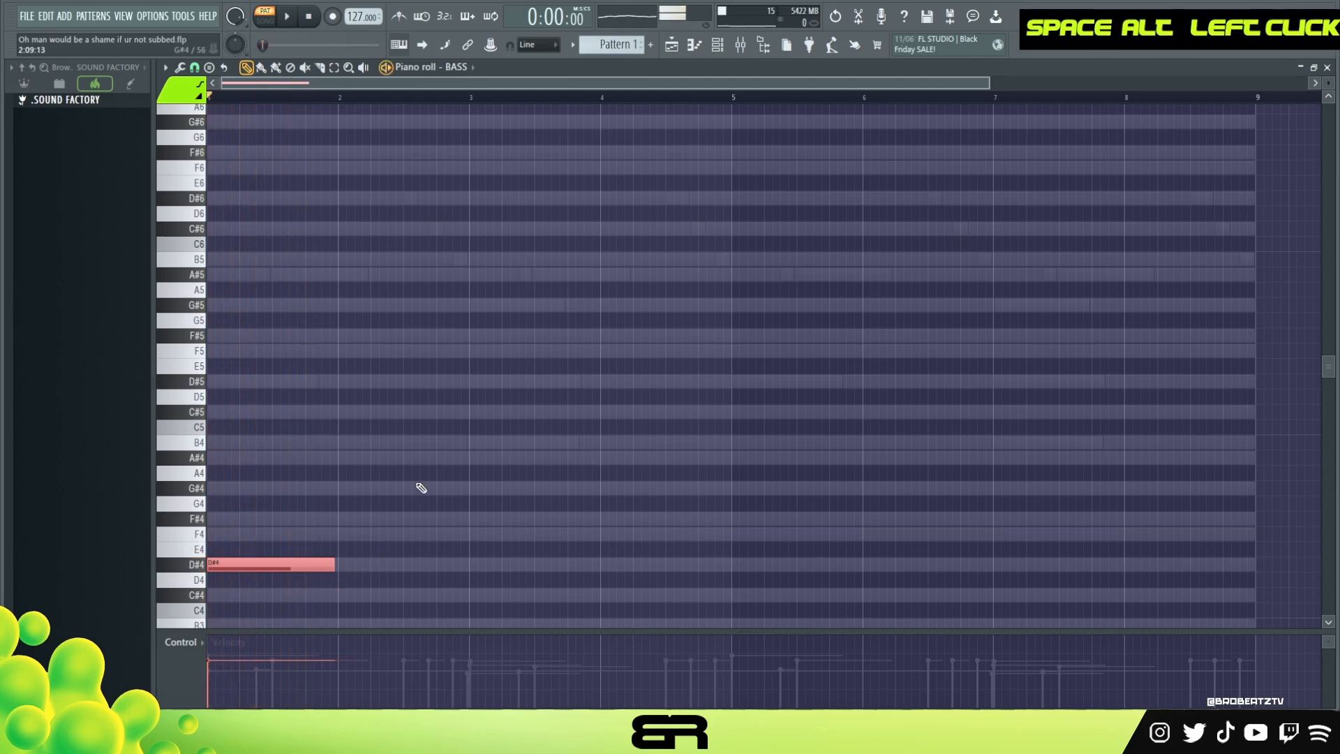
Add a B3 bass note in the middle of bar 2 and a G#3 at the start of bar 3.
{"action": "scroll", "coordinate": [421, 308], "scroll_direction": "down", "scroll_amount": 2}
{"action": "scroll", "coordinate": [364, 108], "scroll_direction": "up", "scroll_amount": 1}
{"action": "left_click_drag", "start_coordinate": [323, 329], "coordinate": [243, 516]}
{"action": "left_click_drag", "start_coordinate": [278, 468], "coordinate": [437, 529]}
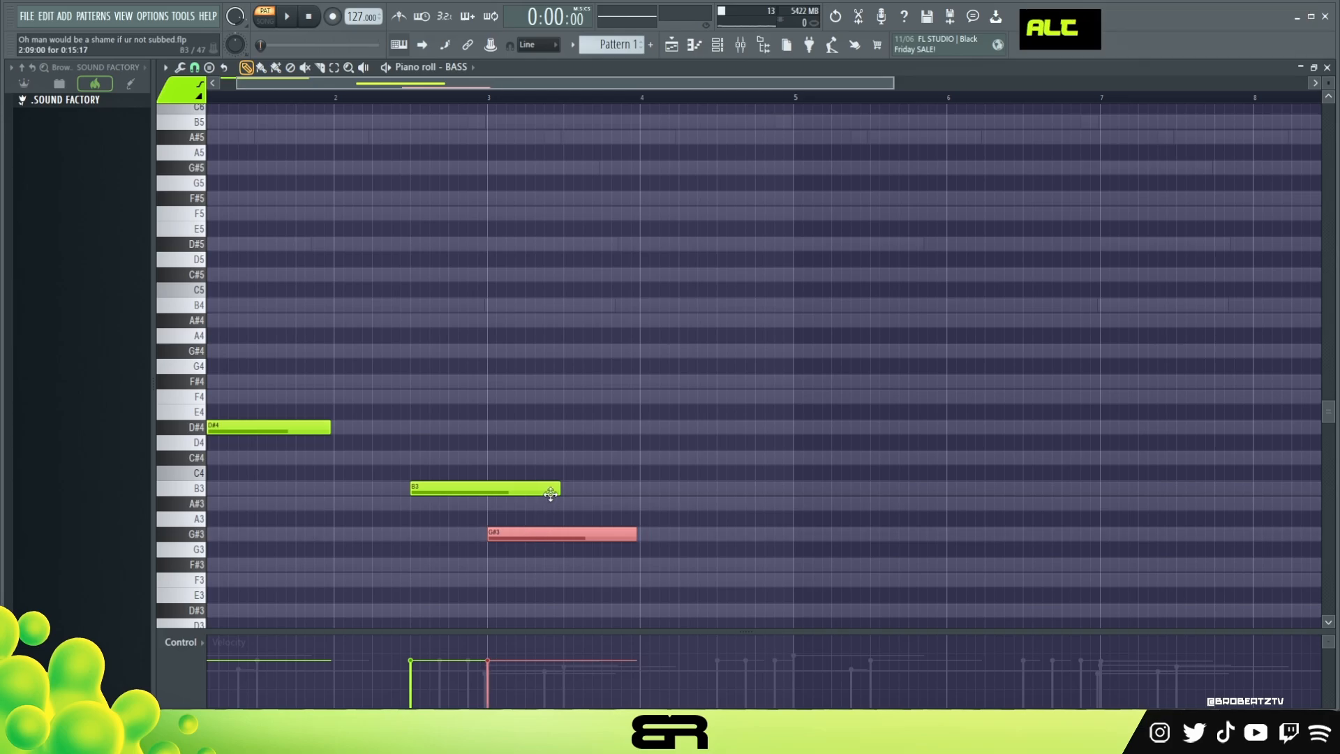
Shorten the B3 note to just under half a bar and extend the D#4 note slightly into bar 2.
{"action": "left_click_drag", "start_coordinate": [559, 490], "coordinate": [503, 501]}
{"action": "key", "text": "space"}
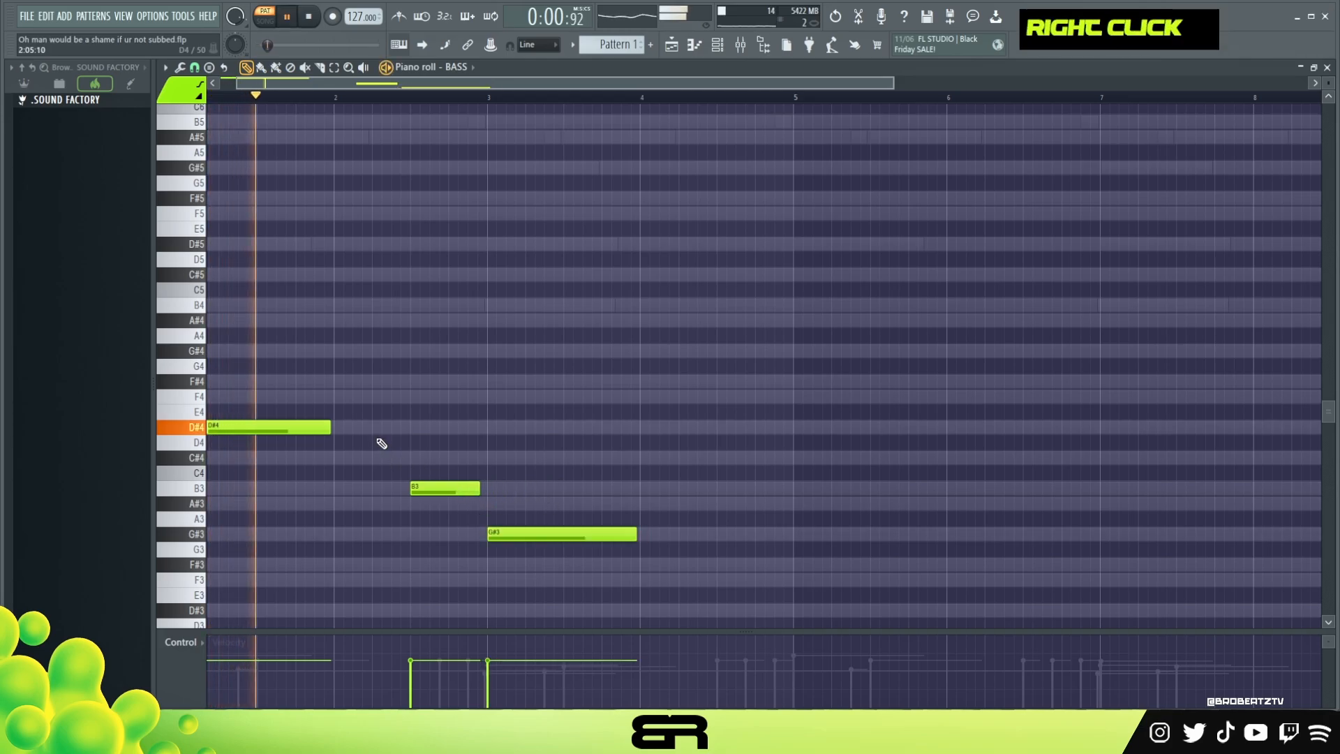
{"action": "left_click_drag", "start_coordinate": [331, 427], "coordinate": [351, 428]}
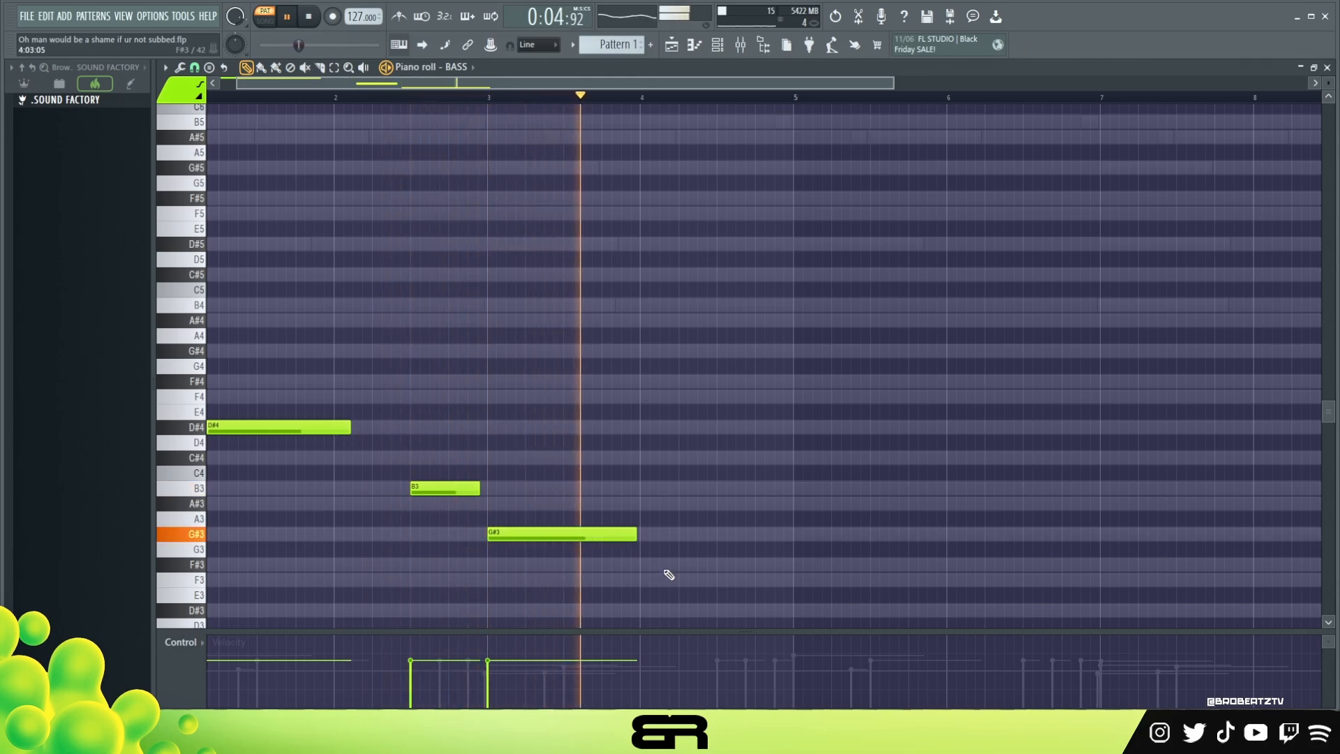
Add an F#3 note of about half a bar in the second half of bar 4, and extend G#3 slightly into bar 4.
{"action": "left_click", "coordinate": [730, 566]}
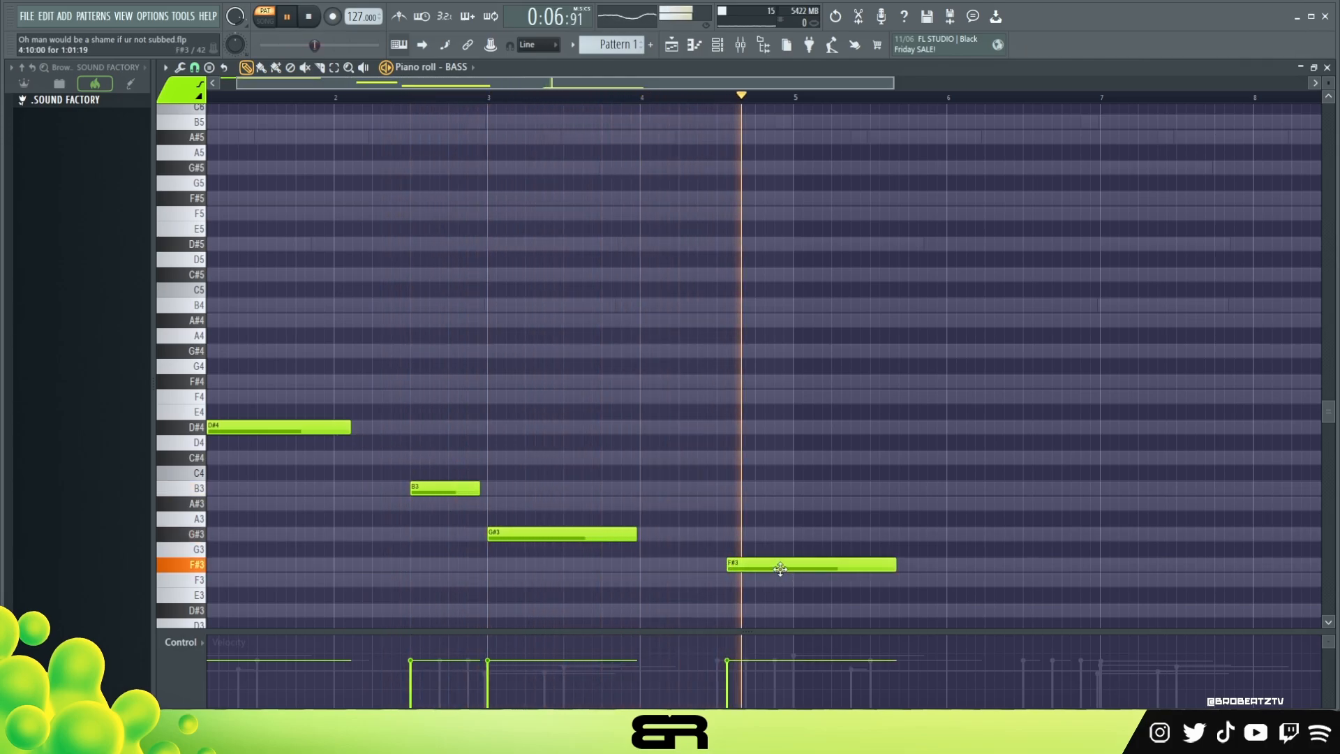
{"action": "key", "text": "space"}
{"action": "key", "text": "space"}
{"action": "left_click_drag", "start_coordinate": [880, 569], "coordinate": [787, 585]}
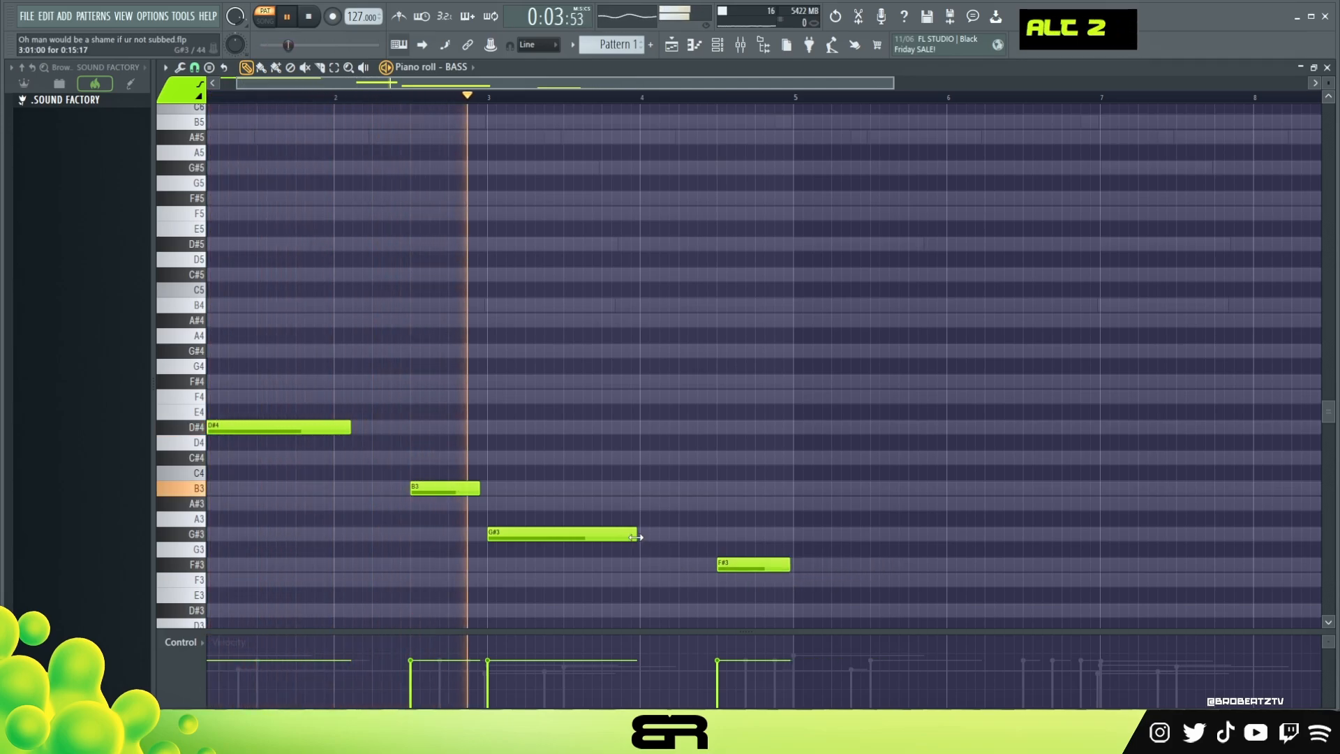
{"action": "left_click_drag", "start_coordinate": [643, 547], "coordinate": [667, 548]}
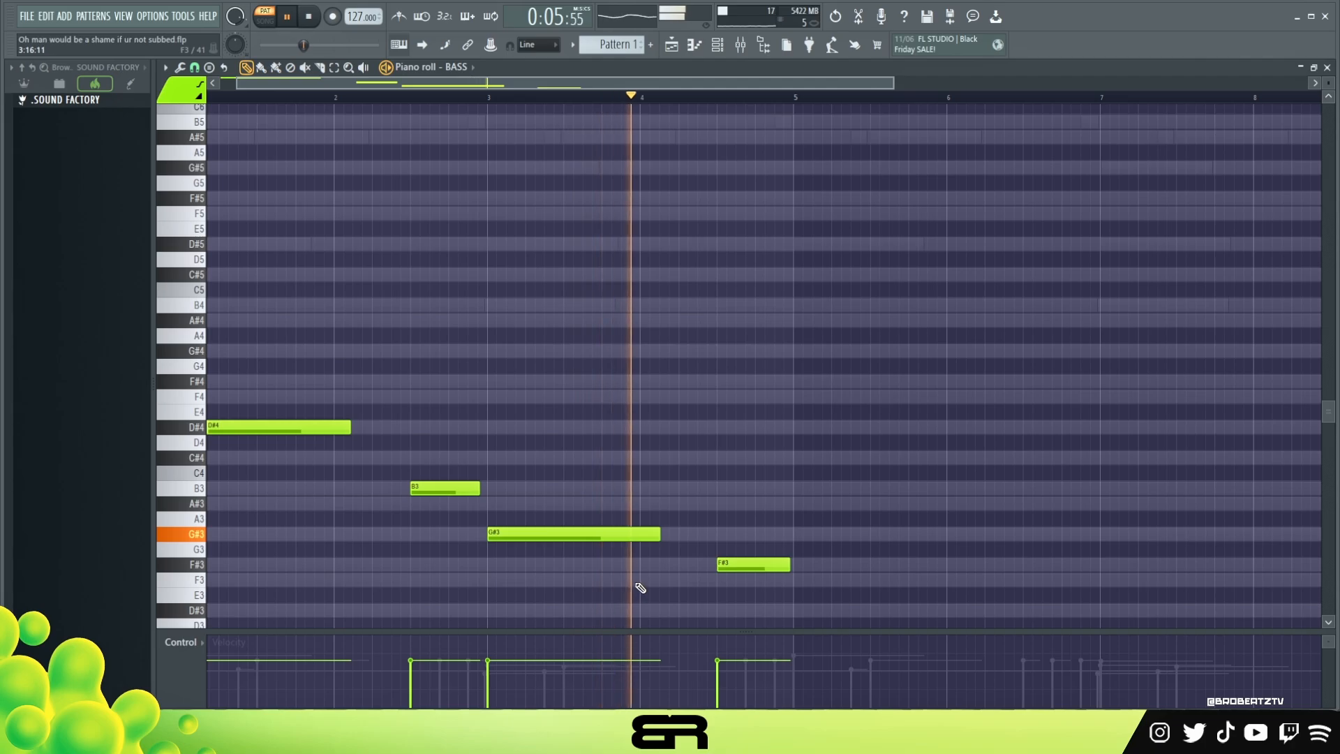
{"action": "key", "text": "space"}
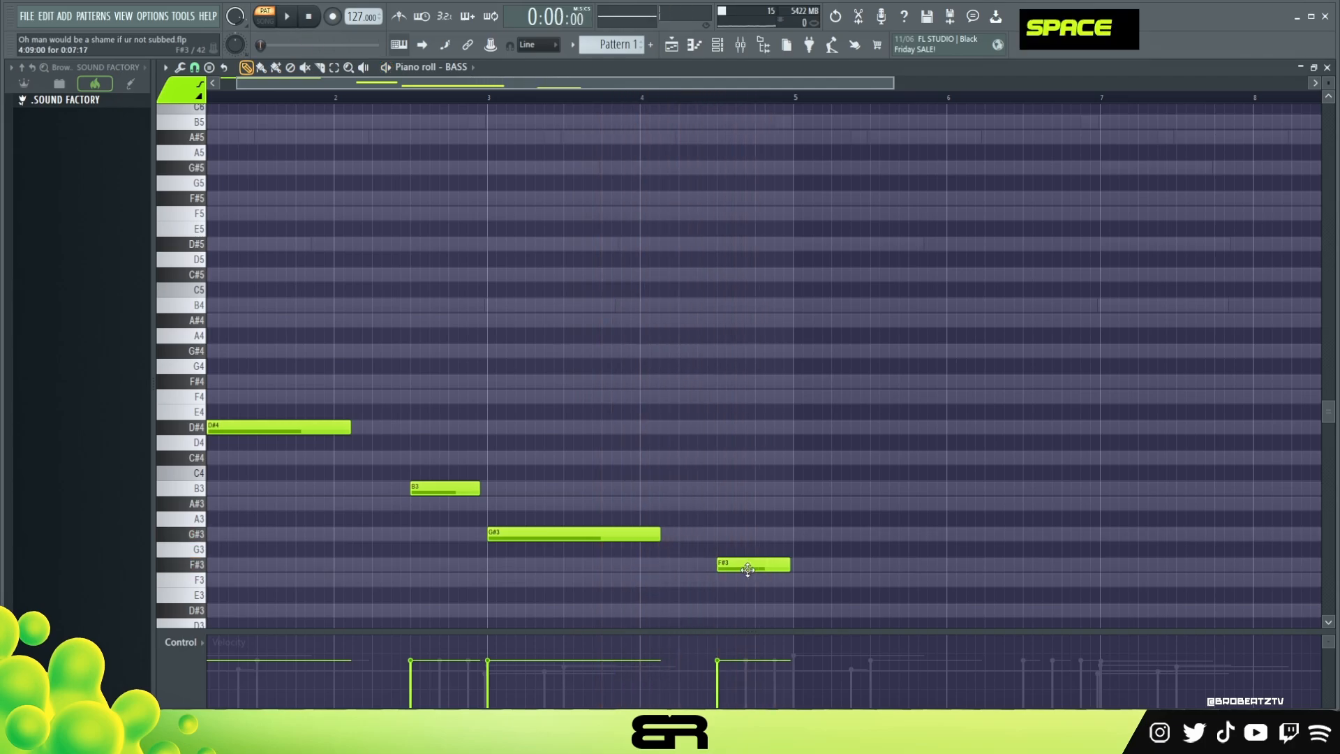
Lower the F#3 note's velocity slightly and duplicate the four-bar bass line into bars 5 to 8.
{"action": "scroll", "coordinate": [748, 575], "scroll_direction": "down", "scroll_amount": 1, "text": "shift"}
{"action": "left_click", "coordinate": [748, 575], "text": "ctrl"}
{"action": "key", "text": "ctrl+a"}
{"action": "mouse_move", "coordinate": [269, 446]}
{"action": "left_mouse_down", "text": "shift"}
{"action": "mouse_move", "coordinate": [634, 456]}
{"action": "mouse_move", "coordinate": [622, 455]}
{"action": "left_mouse_up", "text": "shift"}
{"action": "right_click", "coordinate": [568, 449]}
{"action": "left_click_drag", "start_coordinate": [315, 391], "coordinate": [939, 638], "text": "ctrl"}
{"action": "left_click_drag", "start_coordinate": [275, 422], "coordinate": [874, 425], "text": "shift"}
{"action": "right_click", "coordinate": [839, 366], "text": "ctrl"}
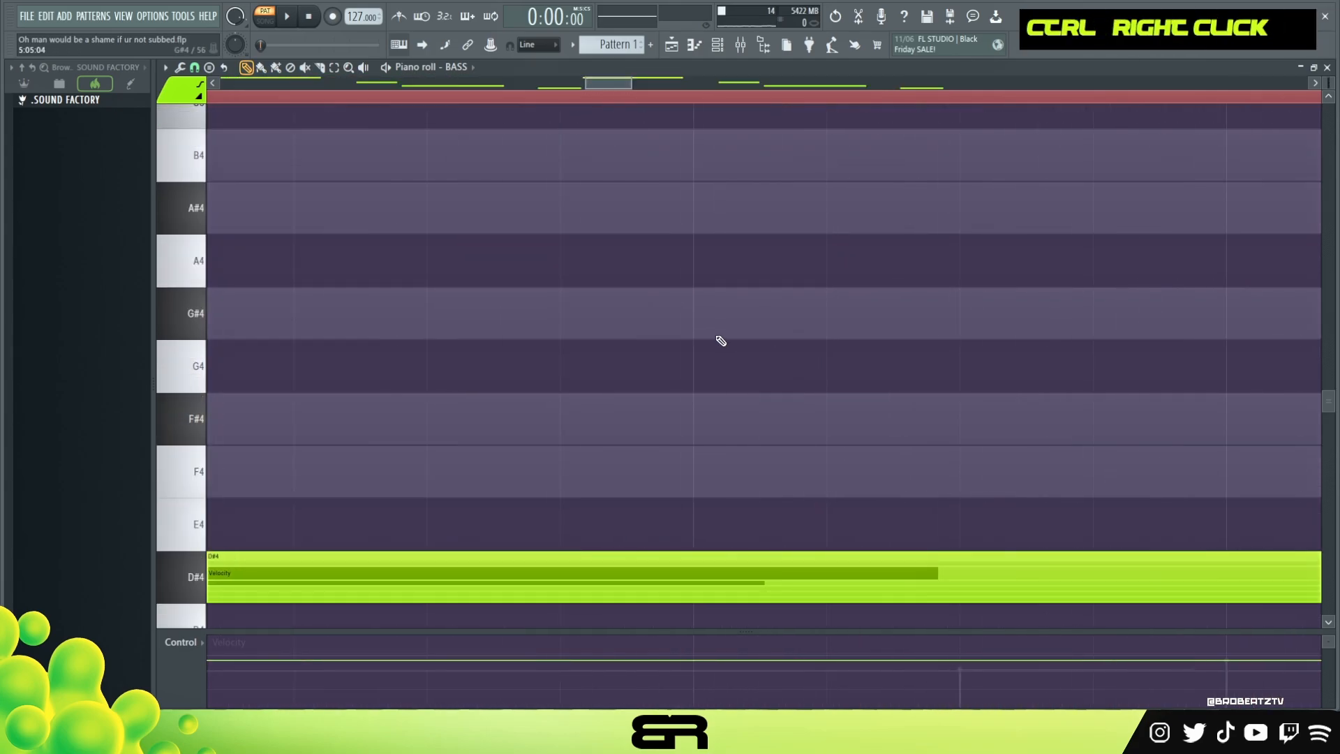
{"action": "right_click", "coordinate": [703, 342], "text": "ctrl"}
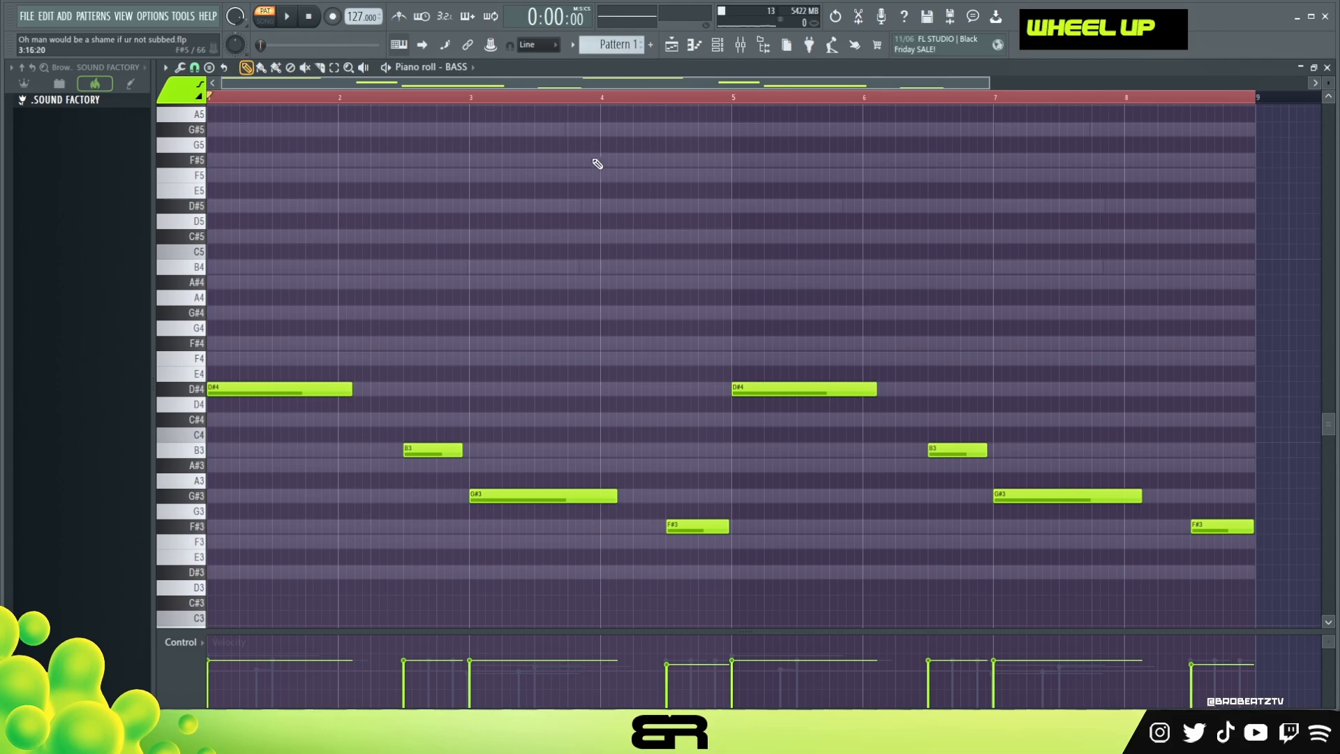
{"action": "double_click", "coordinate": [569, 101]}
{"action": "left_click_drag", "start_coordinate": [286, 338], "coordinate": [520, 518]}
{"action": "left_click", "coordinate": [537, 527], "text": "ctrl"}
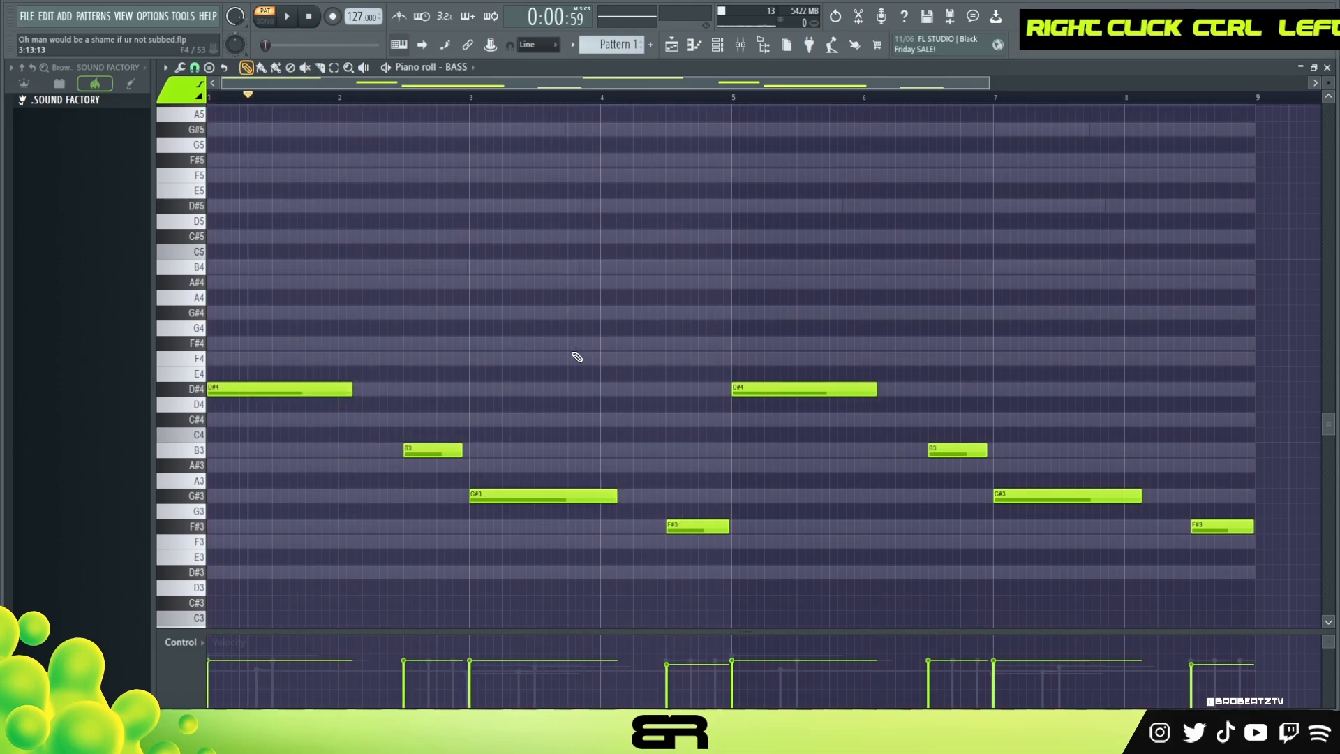
{"action": "left_click_drag", "start_coordinate": [347, 367], "coordinate": [625, 535]}
{"action": "right_click", "coordinate": [620, 407]}
Check the BELL channel's instrument and open that channel's empty piano roll.
{"action": "left_click", "coordinate": [717, 45]}
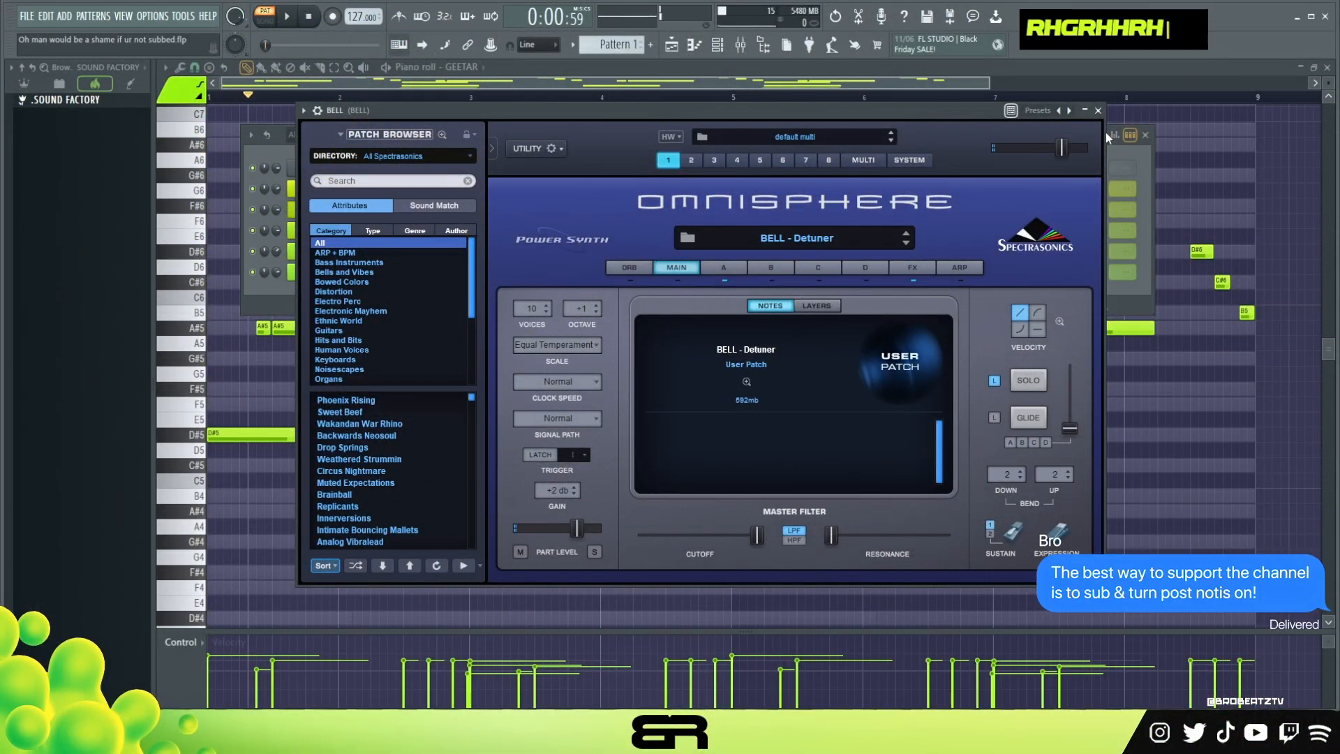
{"action": "left_click", "coordinate": [1098, 111]}
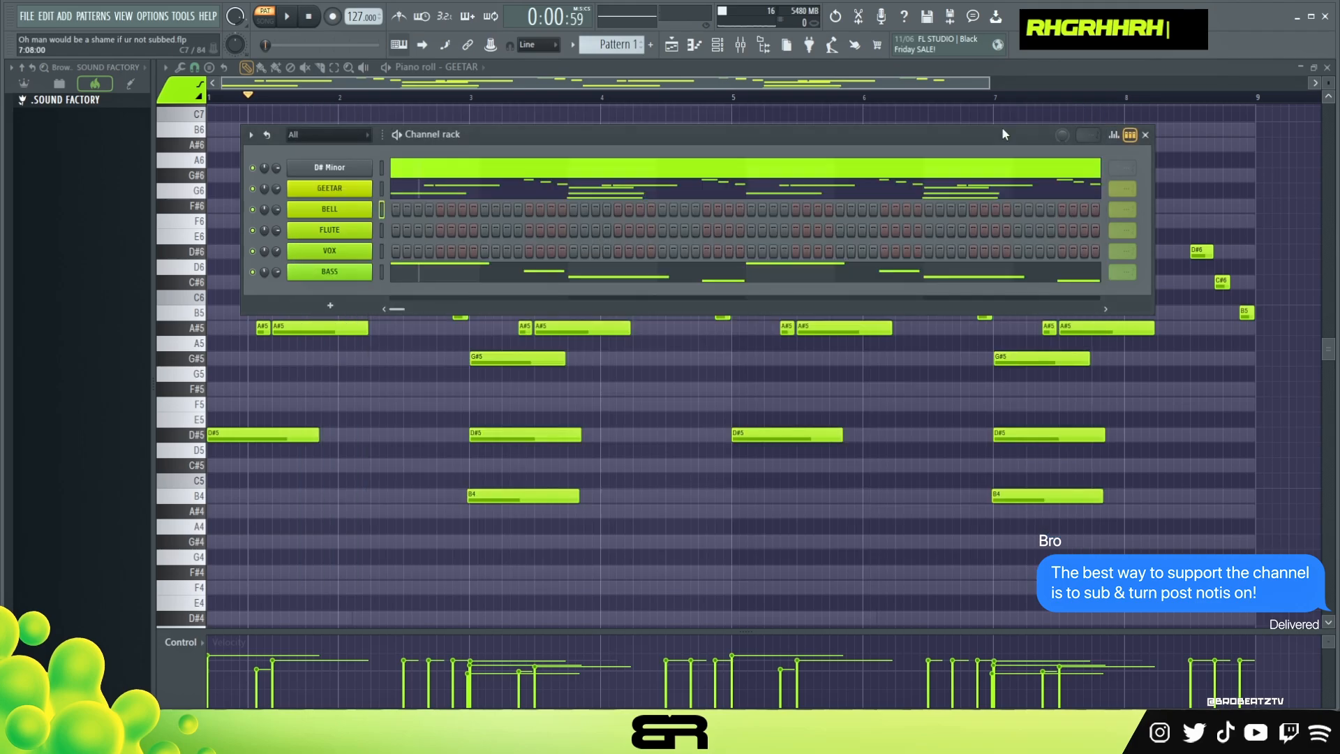
{"action": "right_click", "coordinate": [340, 211]}
{"action": "left_click", "coordinate": [388, 210]}
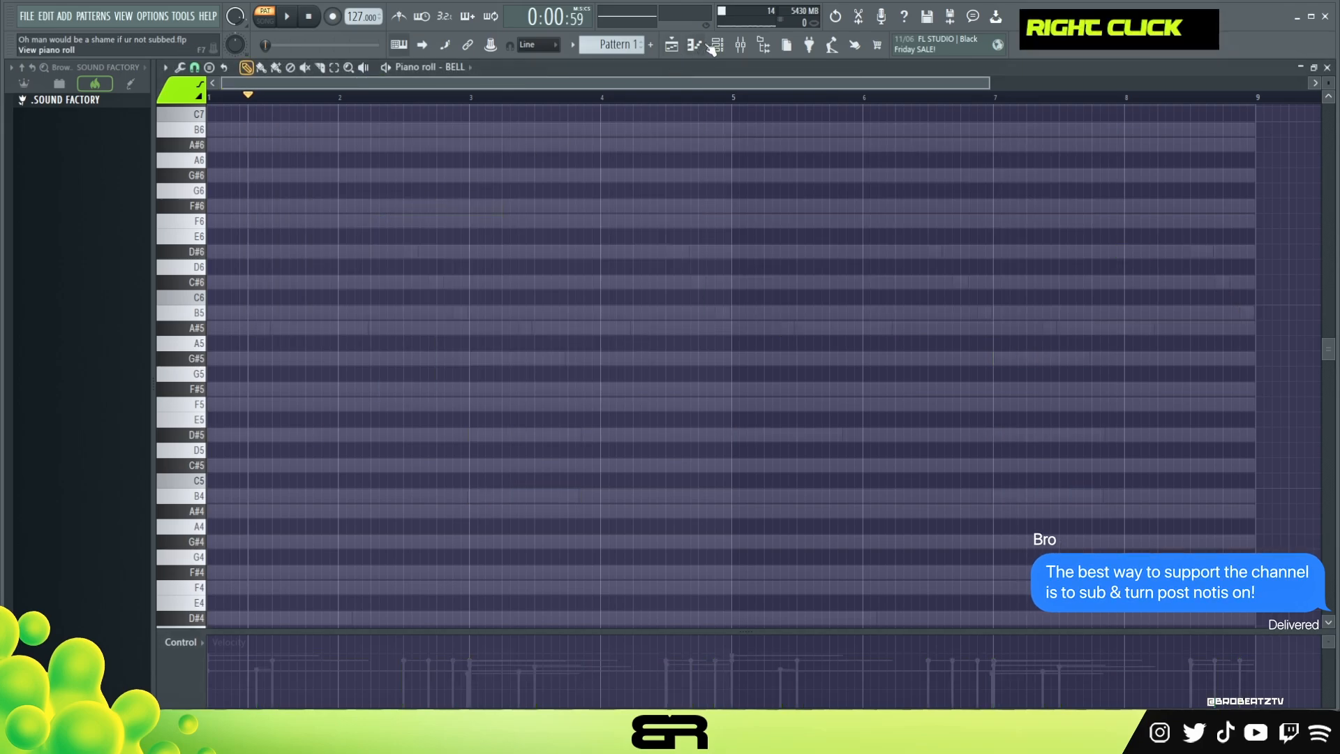
Return to the GEETAR piano roll and copy the D#6, C#6, B5 run in bar 2.
{"action": "left_click", "coordinate": [411, 193]}
{"action": "scroll", "coordinate": [388, 98], "scroll_direction": "up", "scroll_amount": 3}
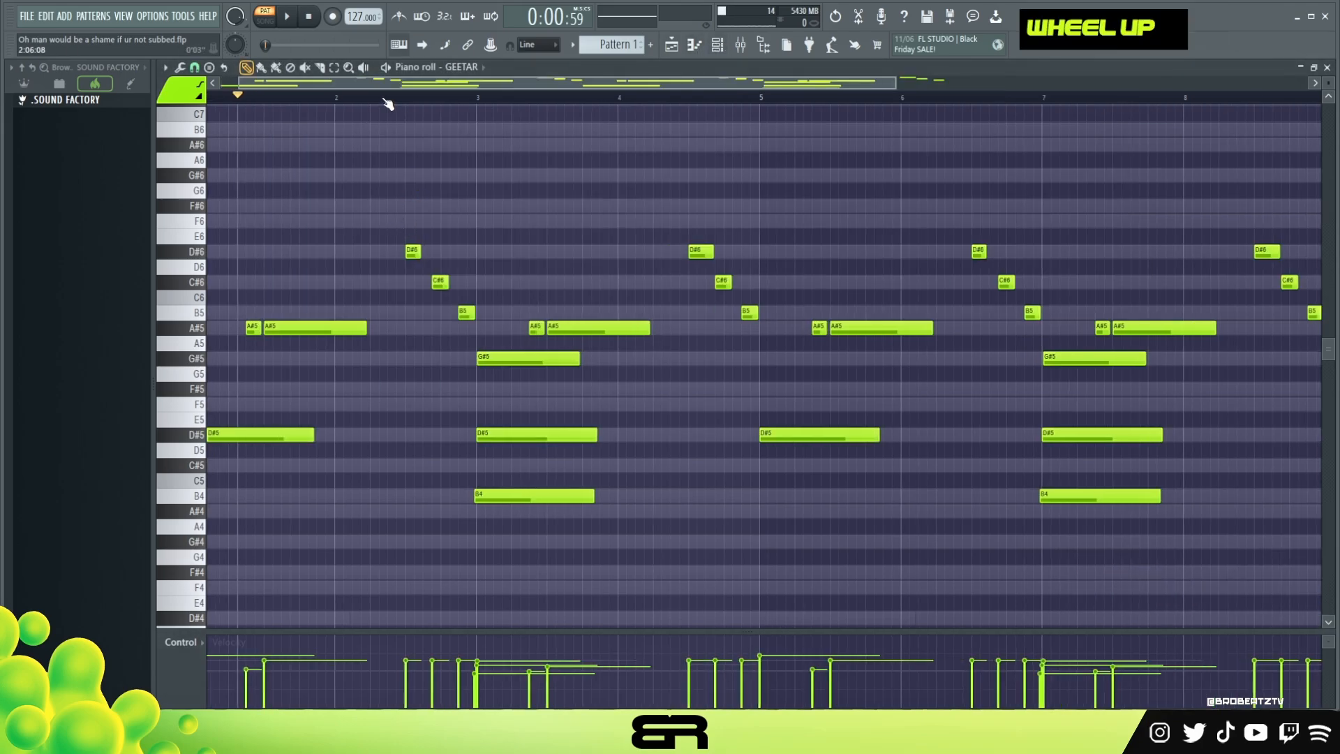
{"action": "left_click_drag", "start_coordinate": [450, 215], "coordinate": [572, 317]}
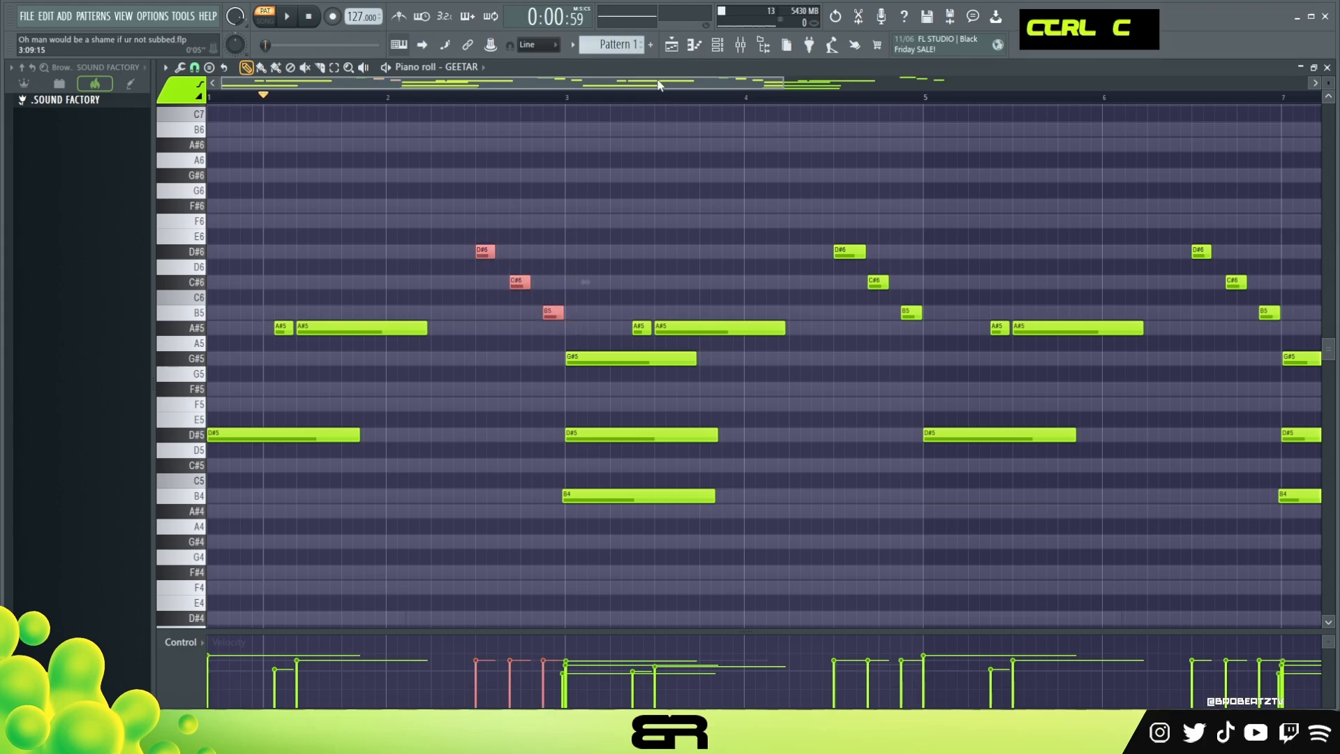
Open the BELL channel's piano roll, paste the copied D#6, C#6, B5 run, and move it to beat 3 of bar 2.
{"action": "left_click", "coordinate": [716, 44]}
{"action": "right_click", "coordinate": [369, 205]}
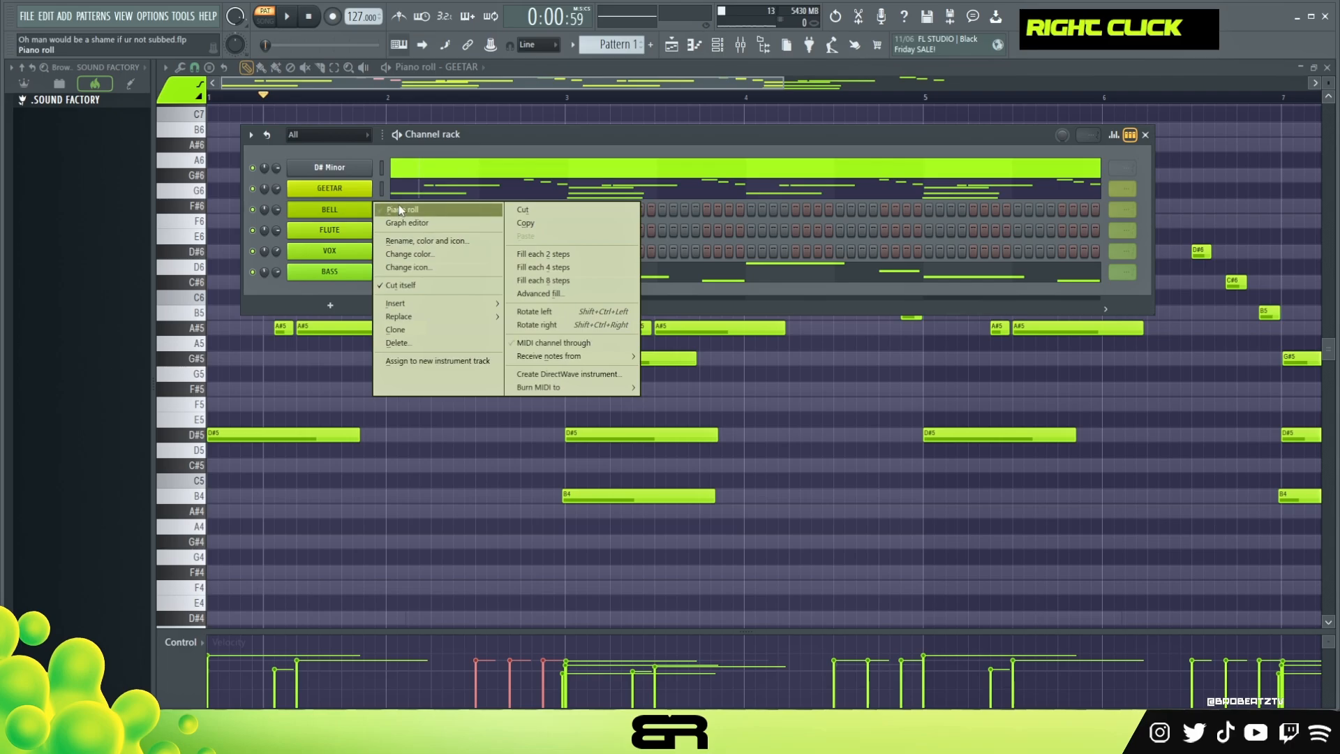
{"action": "left_click", "coordinate": [397, 204]}
{"action": "key", "text": "ctrl+v"}
{"action": "right_click", "coordinate": [492, 218]}
{"action": "scroll", "coordinate": [206, 96], "scroll_direction": "up", "scroll_amount": 3}
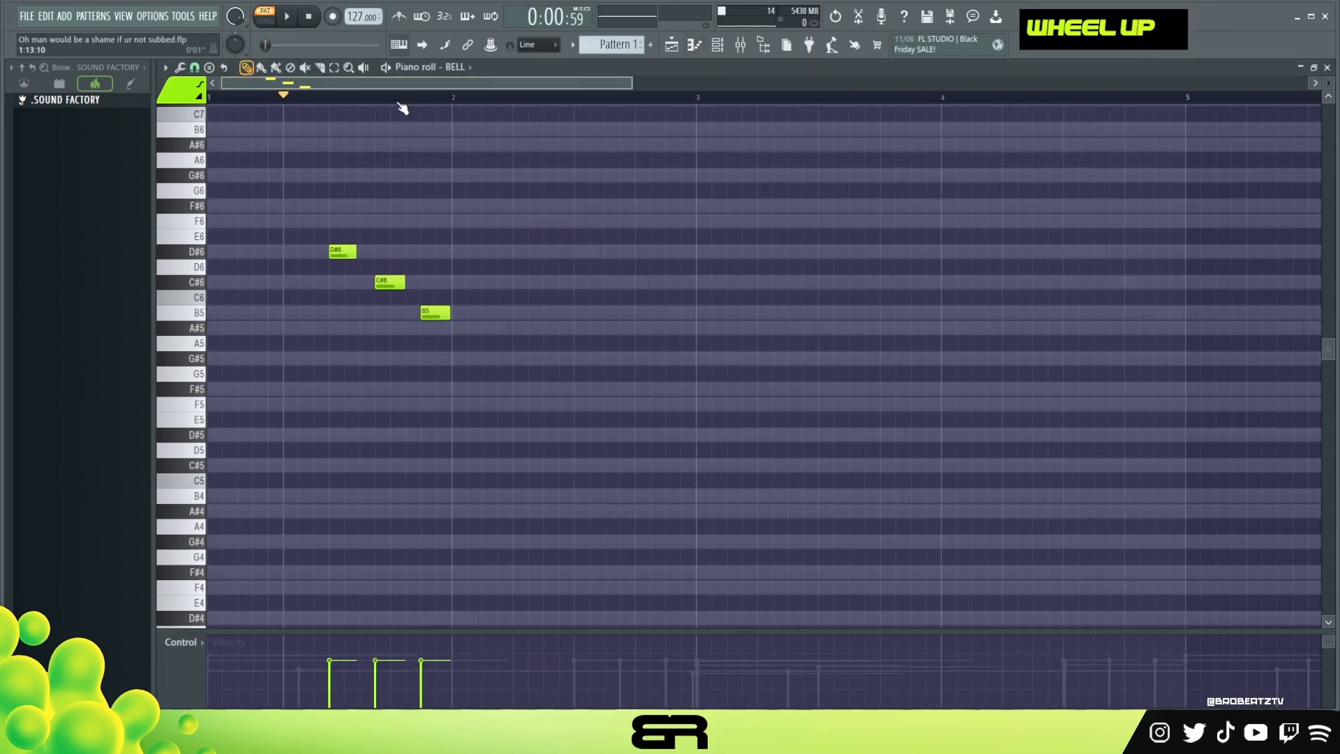
{"action": "left_click_drag", "start_coordinate": [318, 241], "coordinate": [486, 331], "text": "ctrl"}
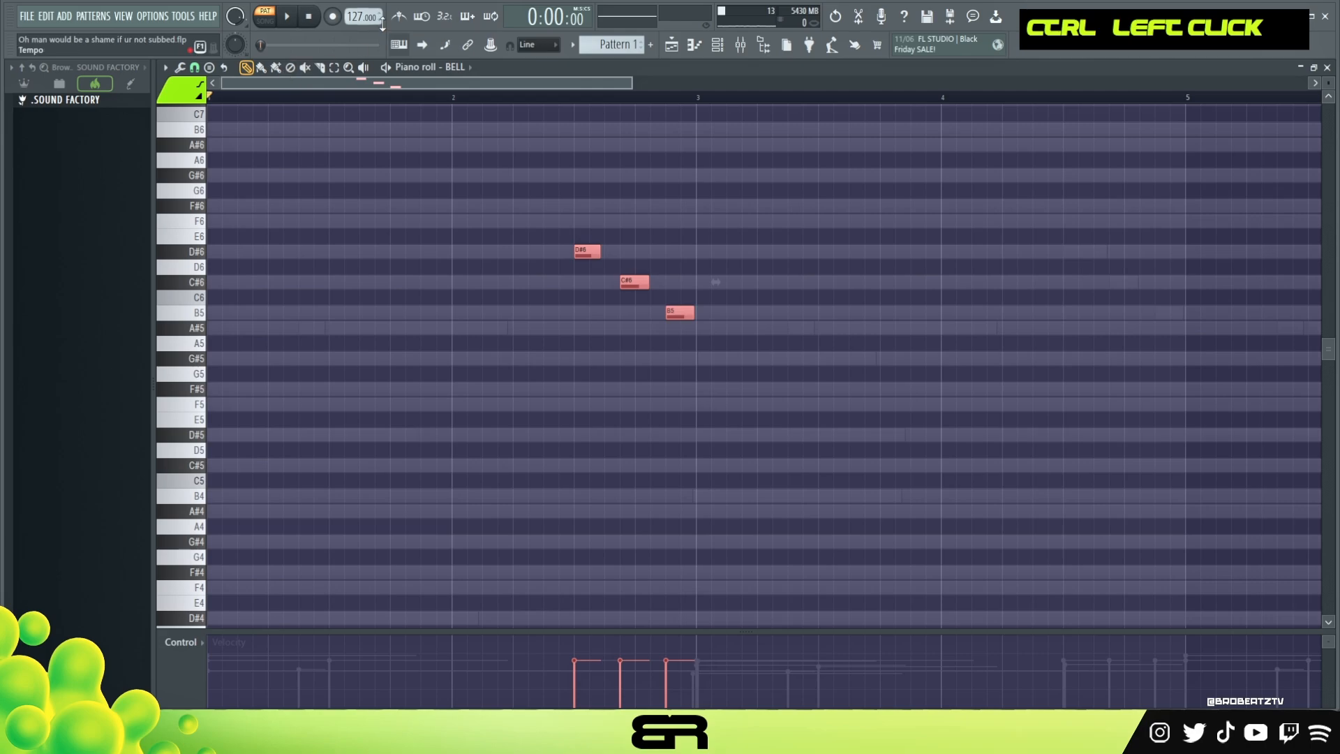
Try the run starting at beat 4 of bar 1 and at beat 2 of bar 2, auditioning each position.
{"action": "key", "text": "space"}
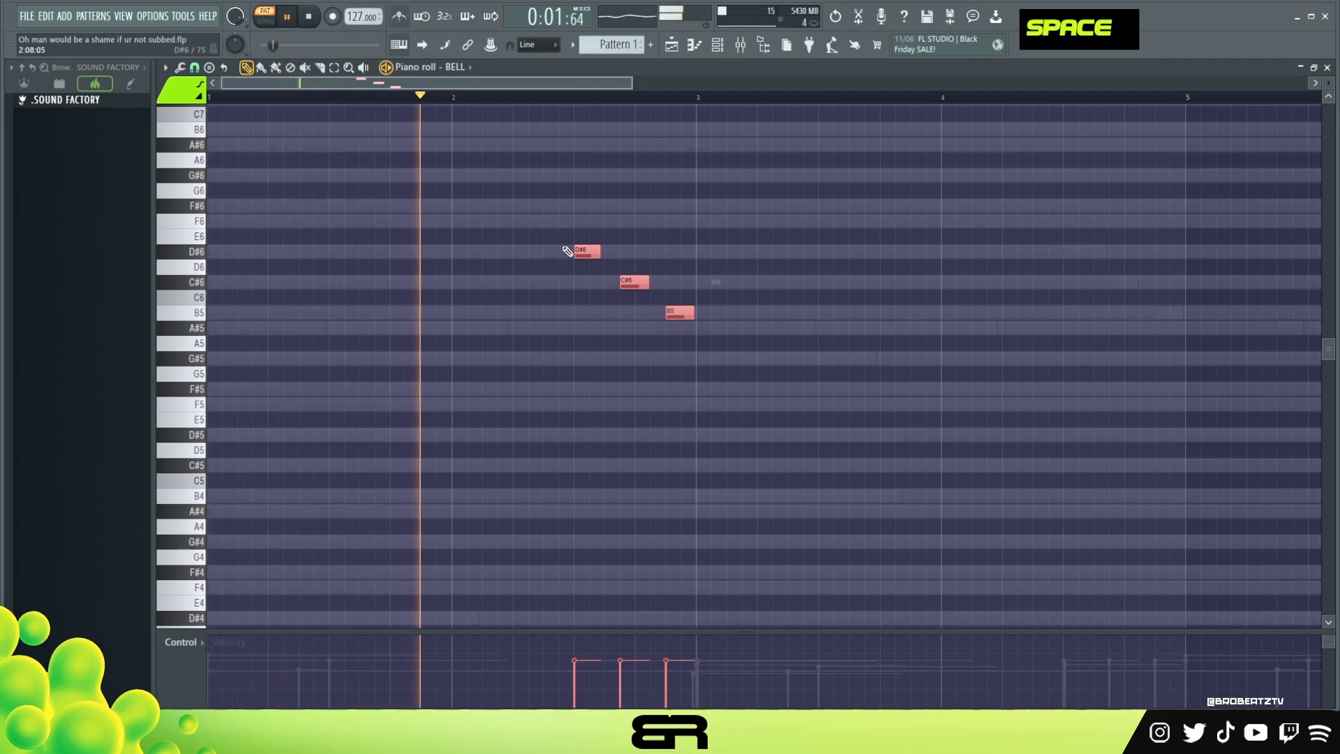
{"action": "key", "text": "space"}
{"action": "left_click_drag", "start_coordinate": [585, 252], "coordinate": [401, 253]}
{"action": "key", "text": "space"}
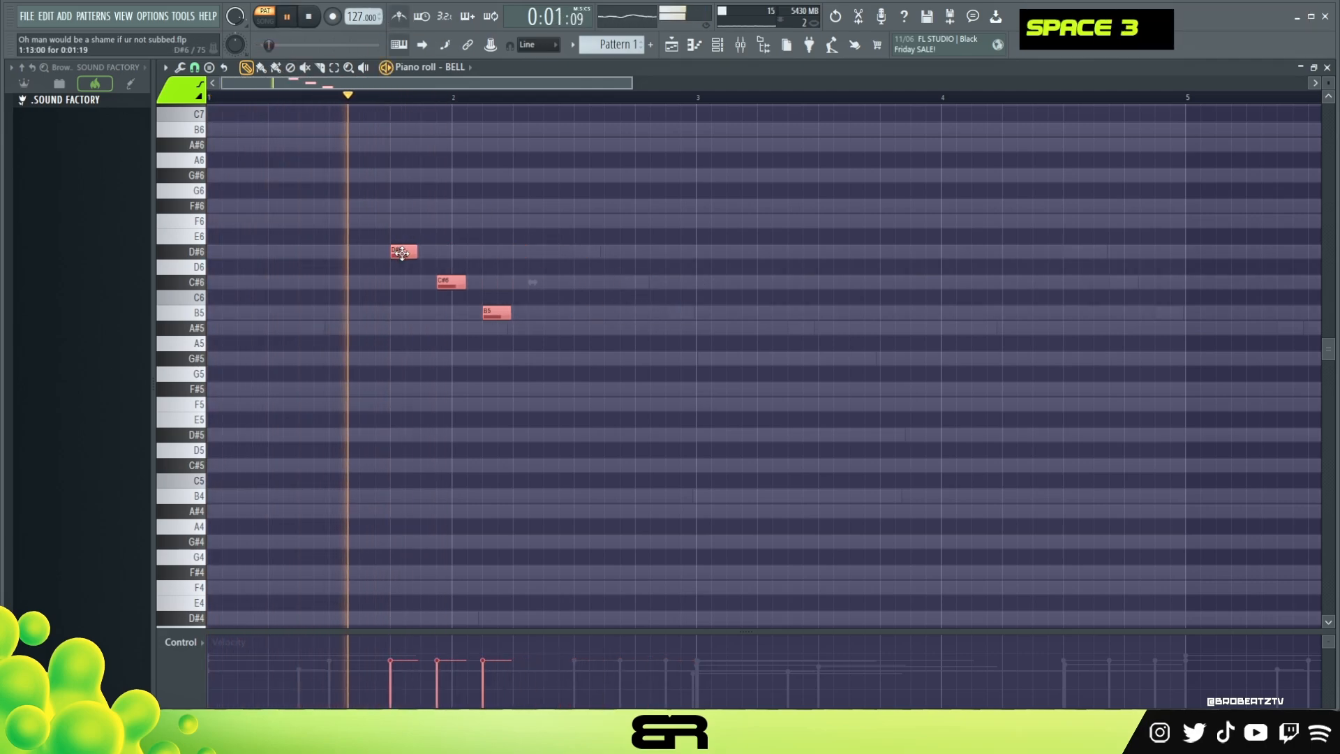
{"action": "key", "text": "space"}
{"action": "left_click_drag", "start_coordinate": [401, 253], "coordinate": [530, 251]}
{"action": "key", "text": "space"}
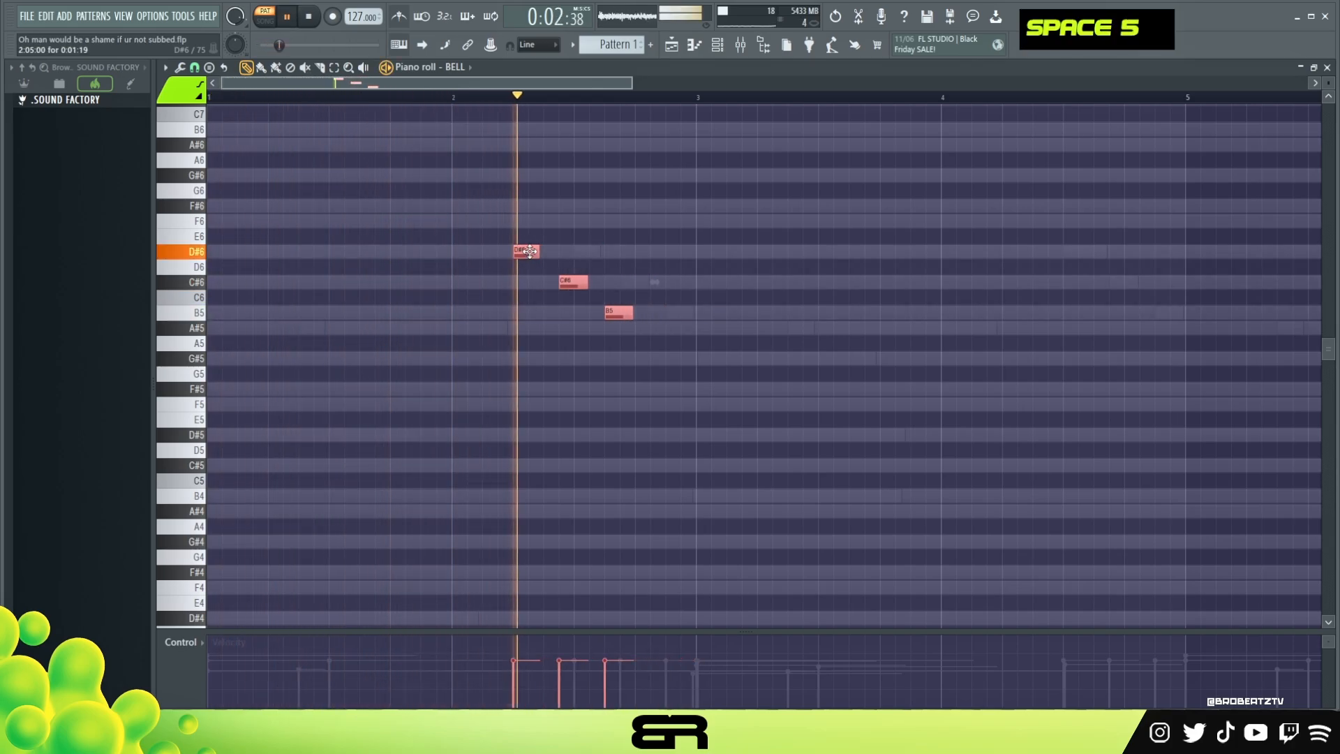
{"action": "key", "text": "space"}
Add a long F#5 note directly after the run's B5 and audition it.
{"action": "left_click", "coordinate": [636, 340]}
{"action": "right_click", "coordinate": [645, 345]}
{"action": "key", "text": "space"}
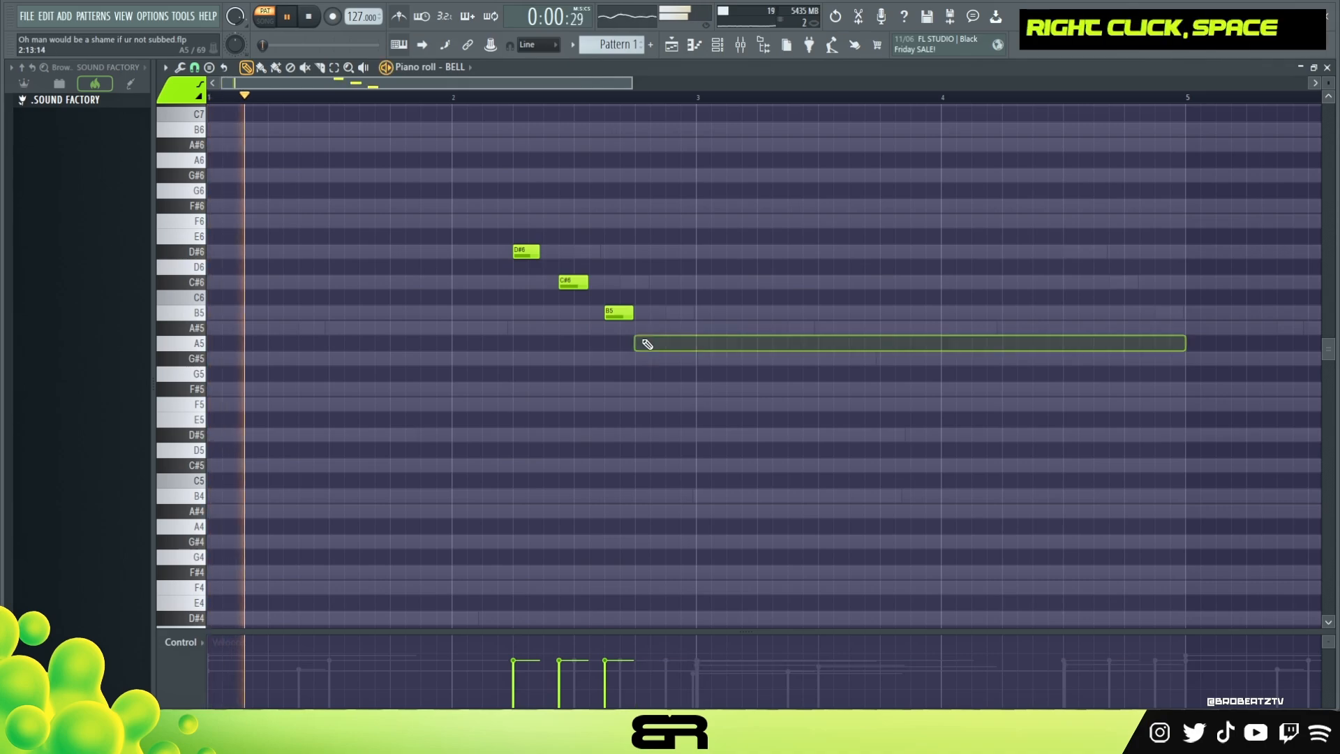
{"action": "left_click", "coordinate": [645, 329]}
{"action": "left_click_drag", "start_coordinate": [658, 328], "coordinate": [656, 391]}
{"action": "key", "text": "space"}
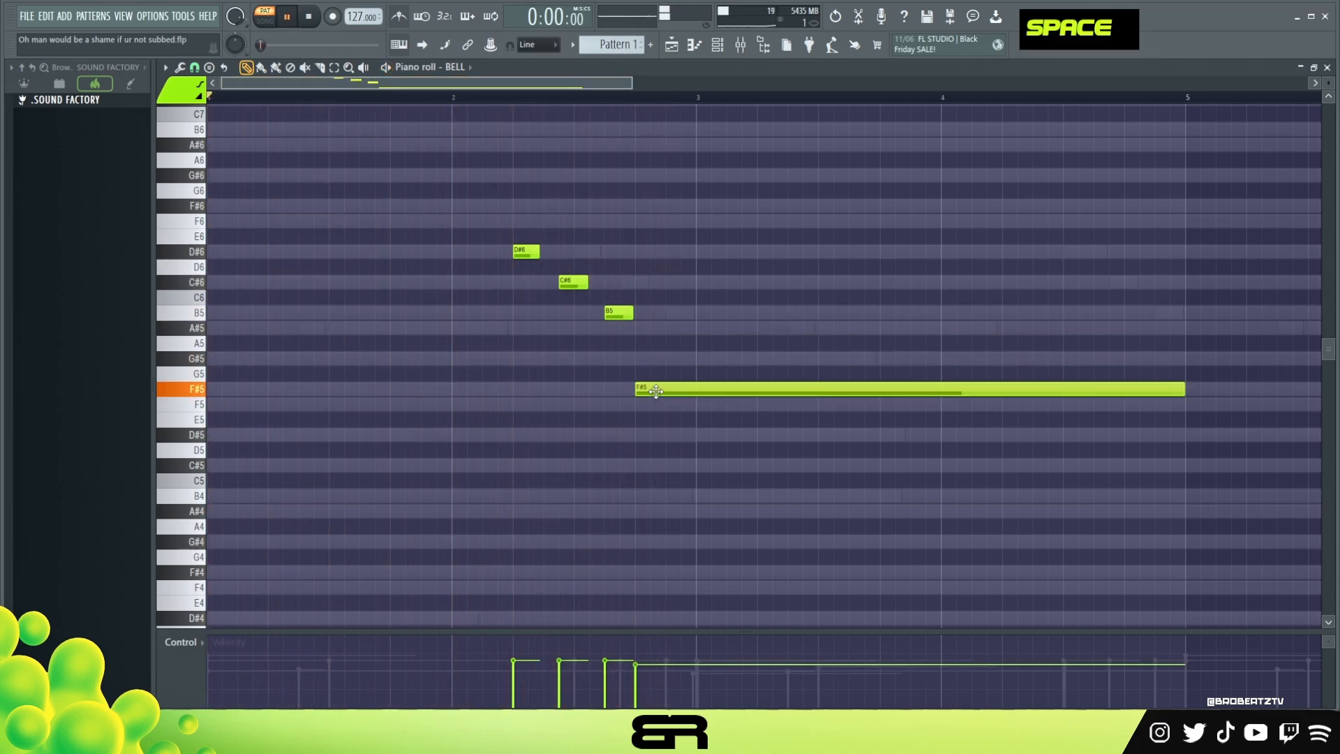
{"action": "key", "text": "space"}
Shorten the F#5 to a very short note and move the four-note phrase so it starts on beat 3 of bar 2.
{"action": "left_click", "coordinate": [1041, 389], "text": "ctrl"}
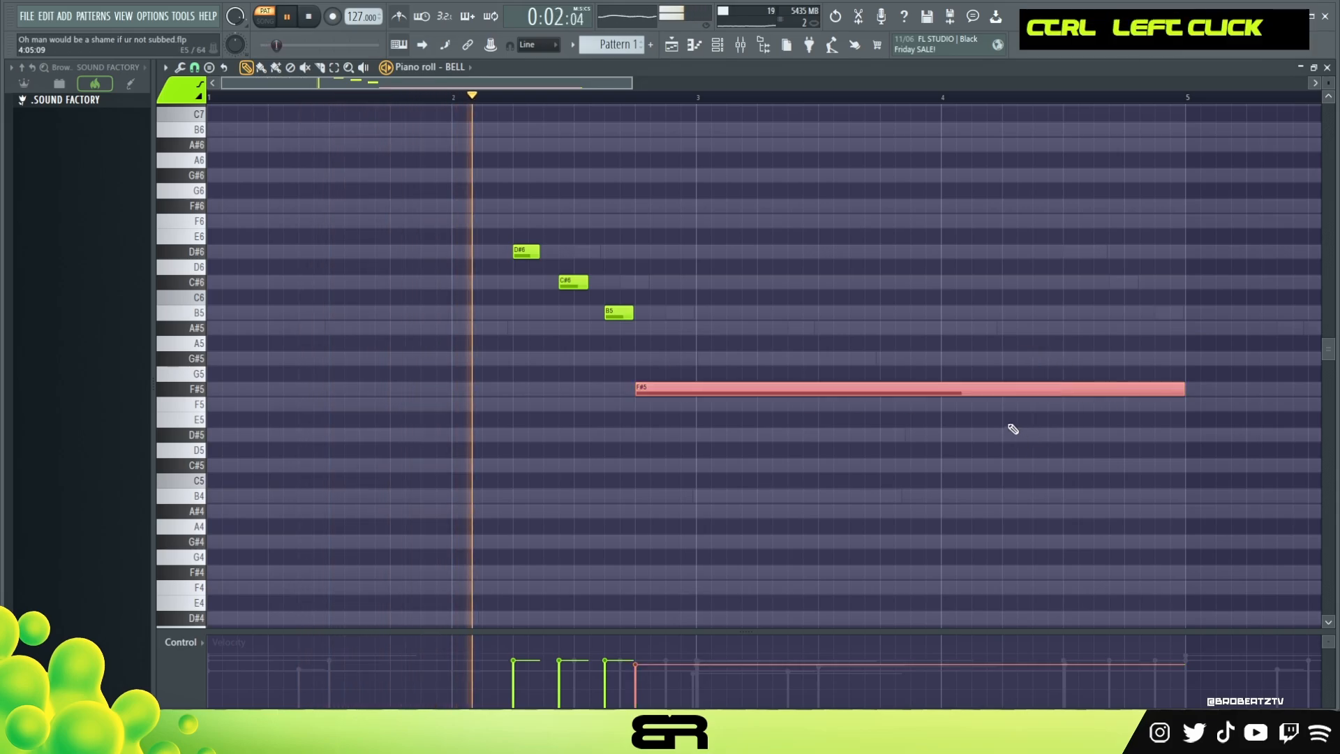
{"action": "key", "text": "shift+d"}
{"action": "right_click", "coordinate": [1005, 422]}
{"action": "key", "text": "space"}
{"action": "left_click_drag", "start_coordinate": [437, 199], "coordinate": [677, 412]}
Shorten the D#6 note by about half, extend C#6 until it meets B5, and audition the phrase.
{"action": "right_click", "coordinate": [586, 273]}
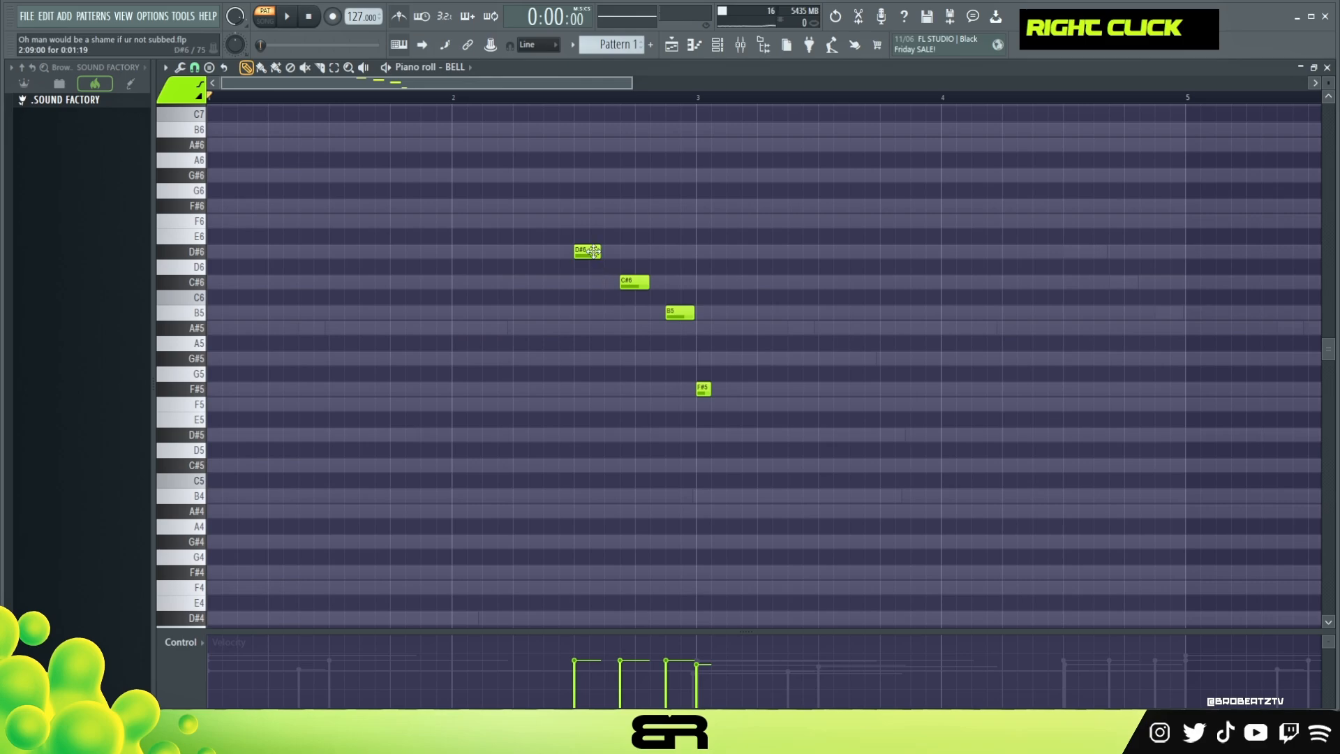
{"action": "left_click_drag", "start_coordinate": [649, 285], "coordinate": [653, 285]}
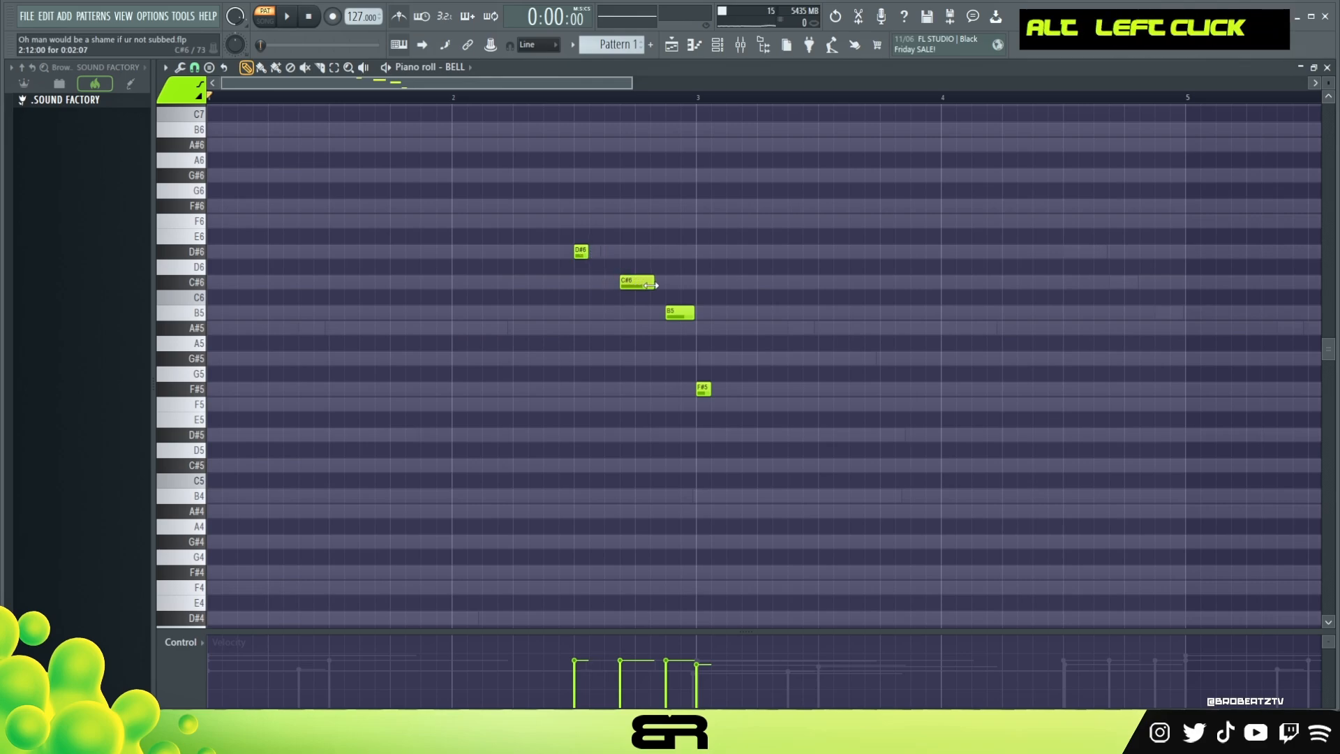
{"action": "key", "text": "space"}
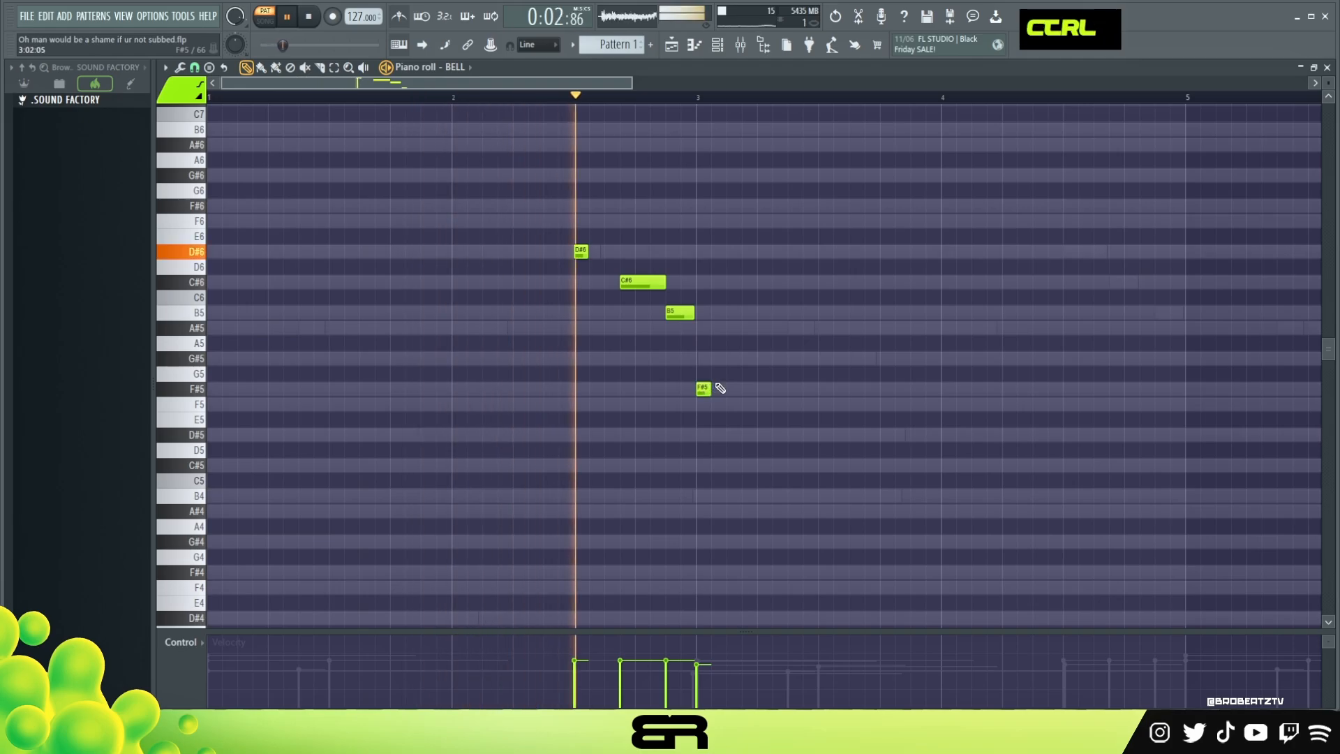
Transpose the whole bell phrase down one octave and audition it from bar 2.
{"action": "key", "text": "ctrl+a"}
{"action": "key", "text": "space"}
{"action": "key", "text": "ctrl+Down"}
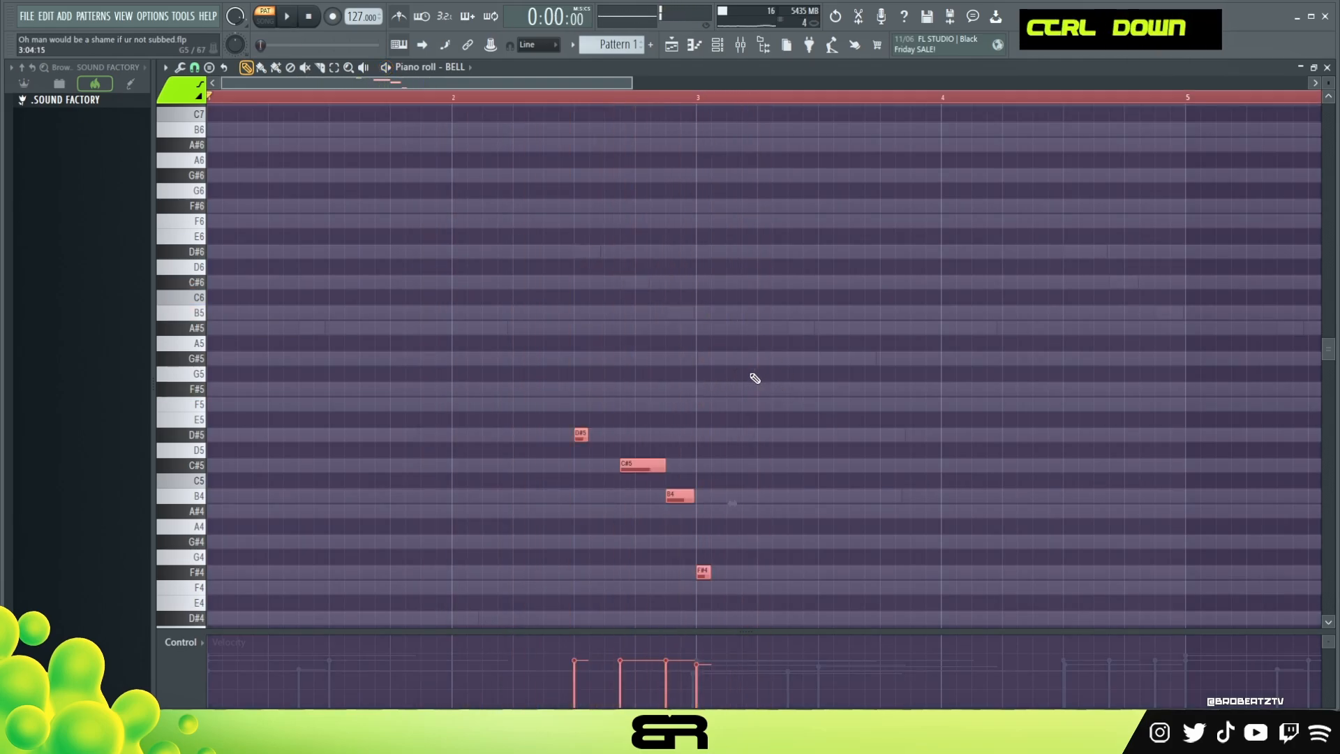
{"action": "scroll", "coordinate": [801, 333], "scroll_direction": "down", "scroll_amount": 3}
{"action": "right_click", "coordinate": [525, 125]}
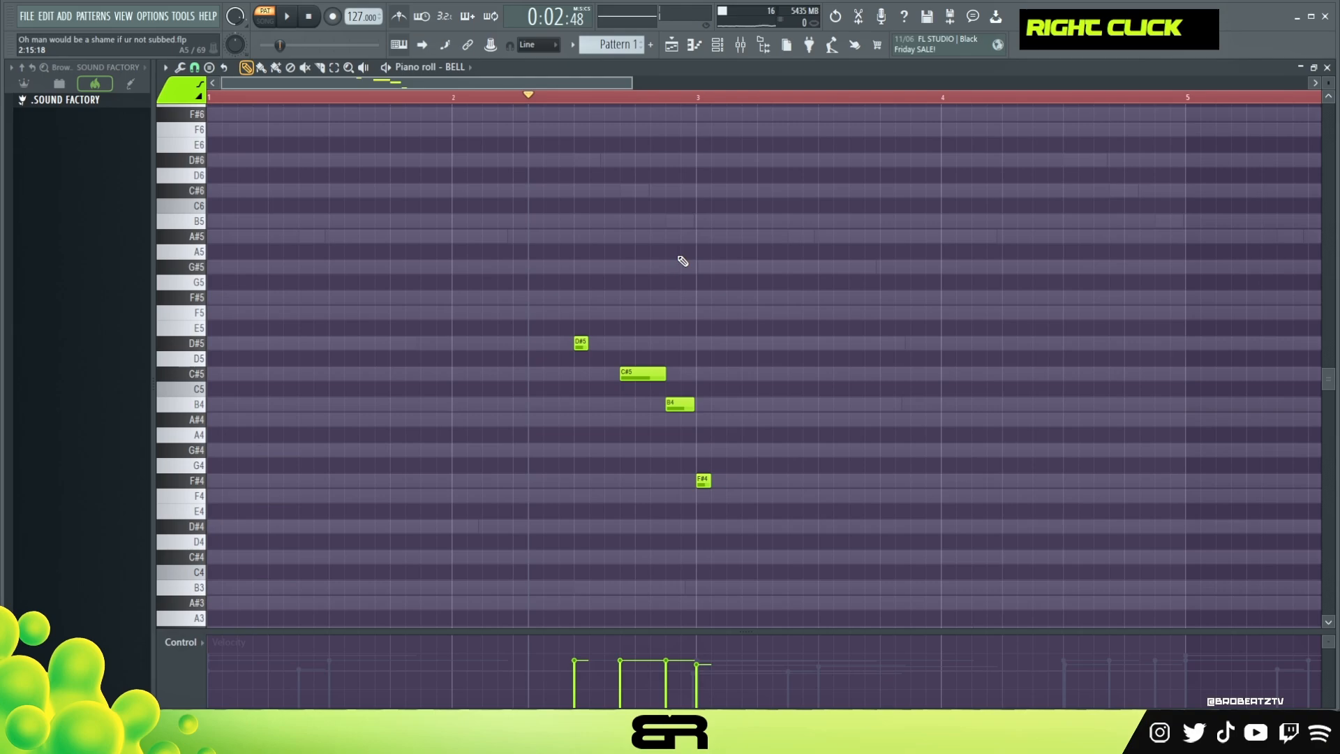
{"action": "key", "text": "space"}
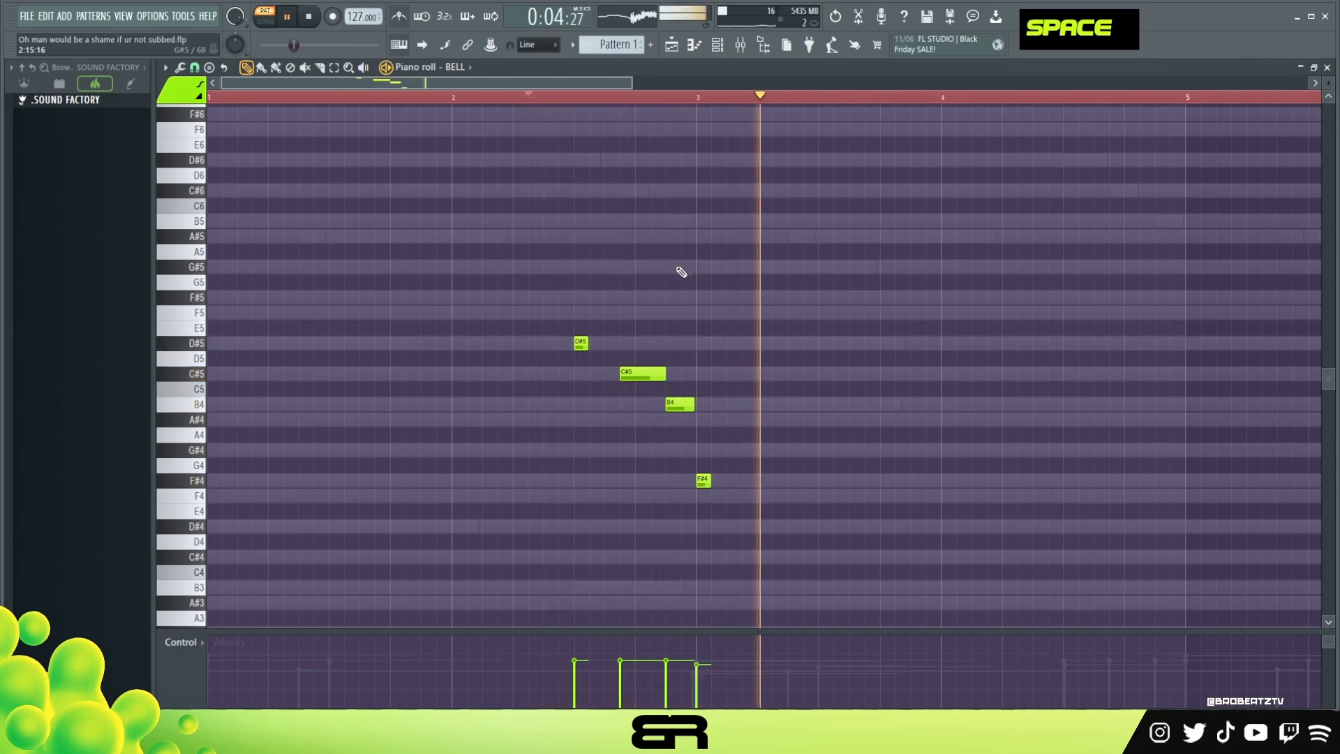
{"action": "key", "text": "space"}
{"action": "key", "text": "space"}
{"action": "right_click", "coordinate": [706, 335]}
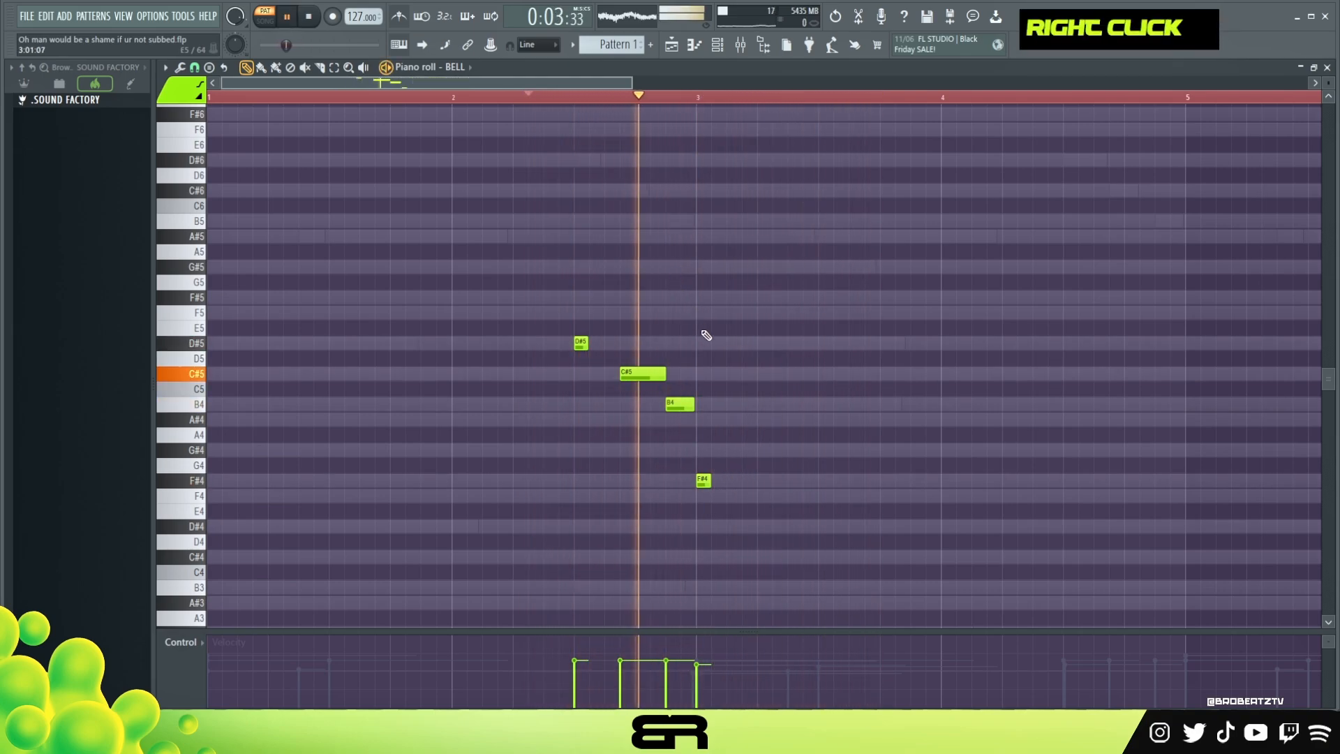
{"action": "key", "text": "space"}
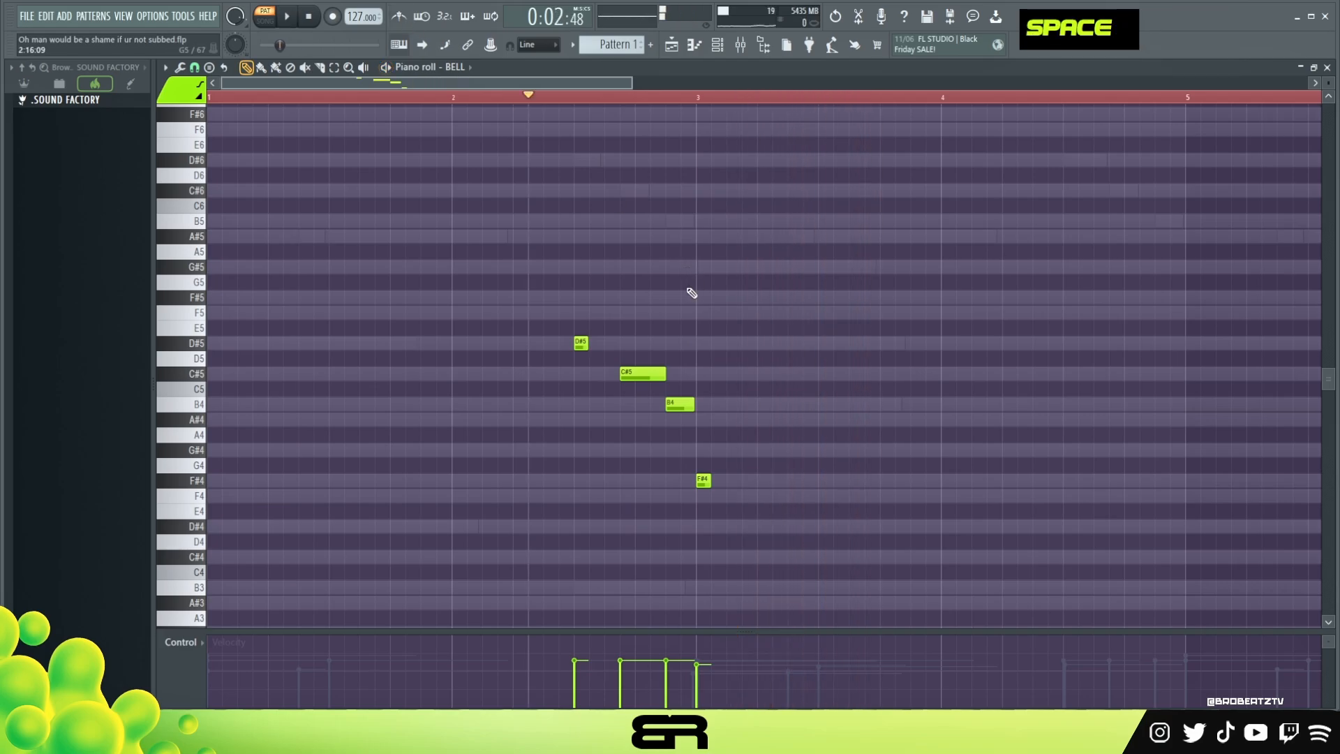
Duplicate the four-note bell phrase four bars on, into bars 6 and 7, and play the pattern from the start.
{"action": "left_click_drag", "start_coordinate": [651, 387], "coordinate": [723, 484]}
{"action": "right_click", "coordinate": [687, 375]}
{"action": "left_click_drag", "start_coordinate": [533, 296], "coordinate": [829, 570]}
{"action": "right_click", "coordinate": [540, 220], "text": "ctrl"}
{"action": "left_click_drag", "start_coordinate": [432, 327], "coordinate": [688, 328], "text": "shift"}
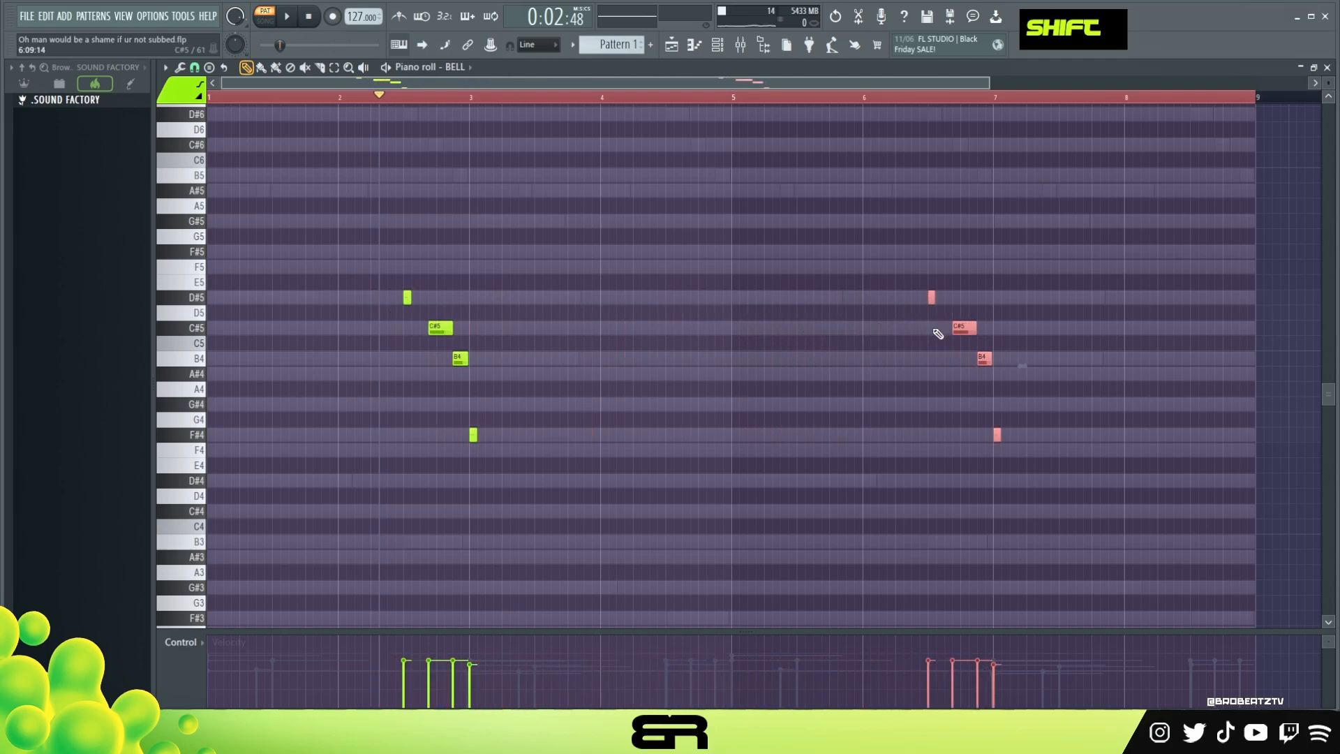
{"action": "right_click", "coordinate": [628, 248]}
{"action": "double_click", "coordinate": [478, 102]}
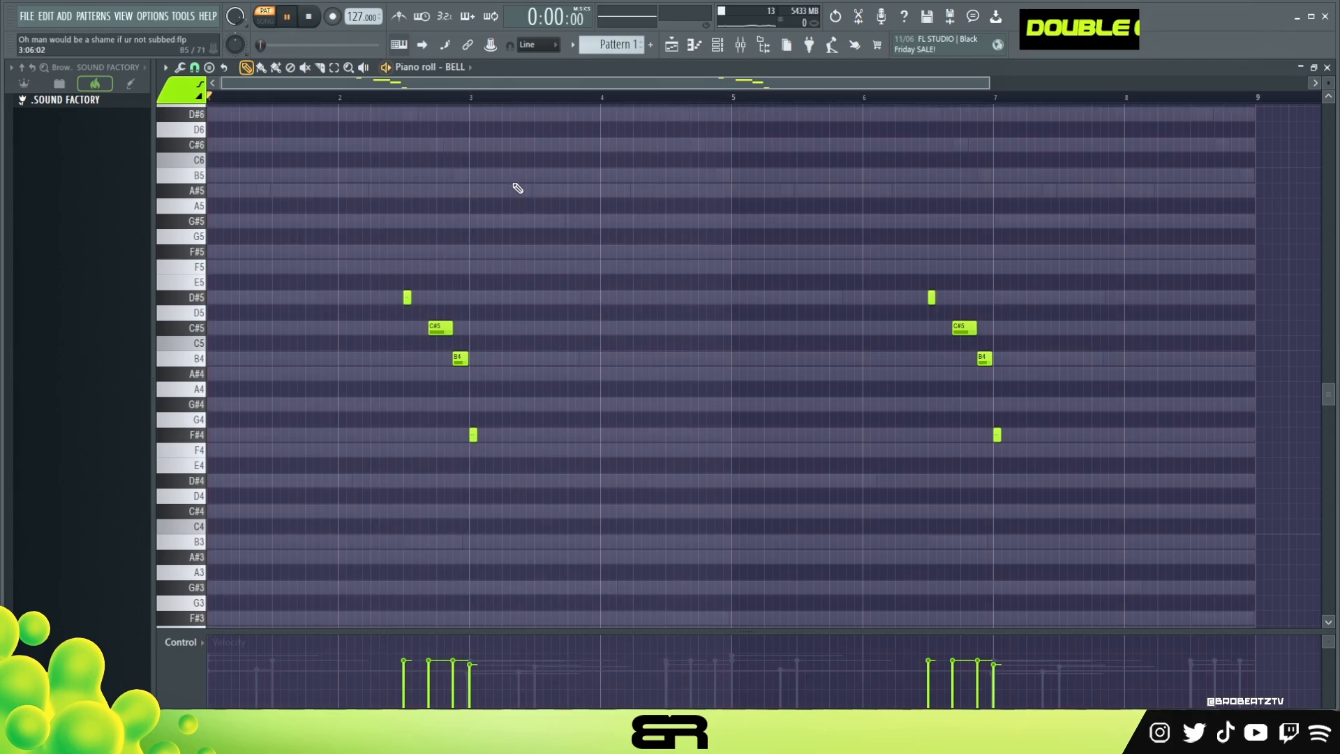
{"action": "key", "text": "space"}
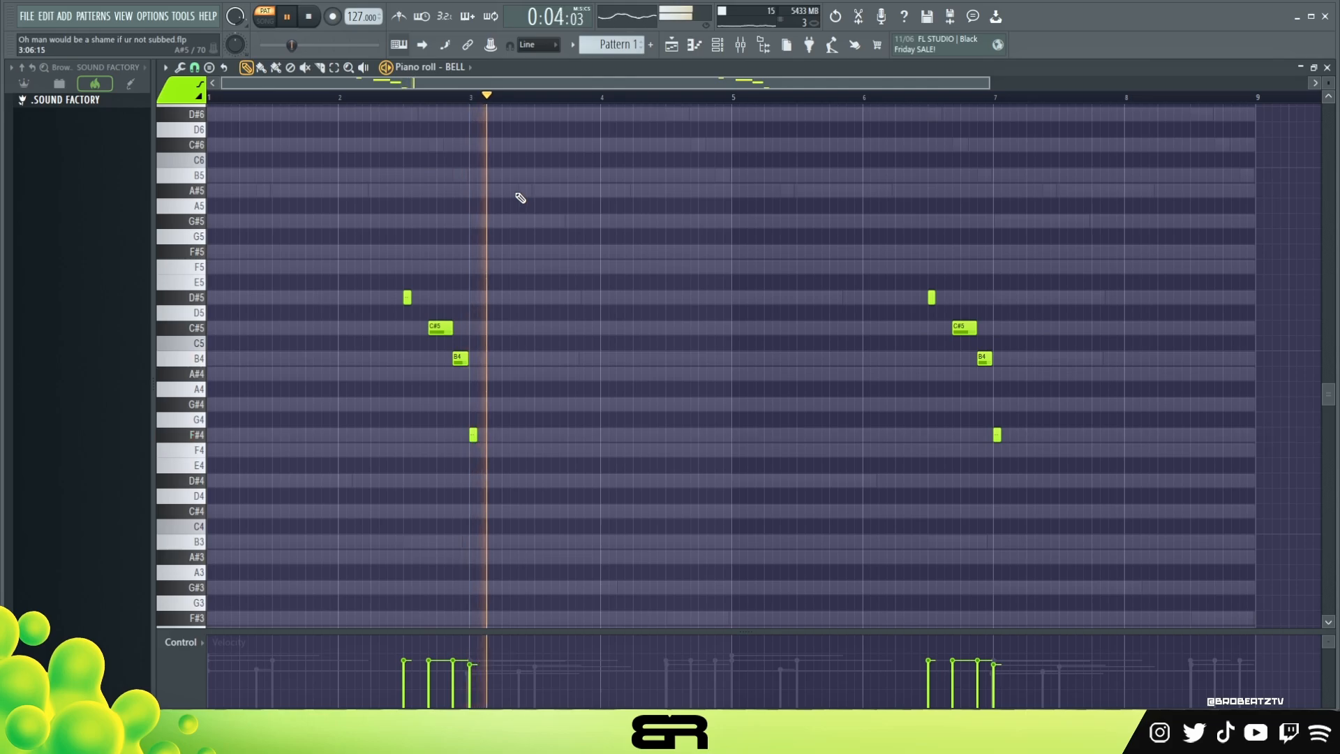
{"action": "key", "text": "space"}
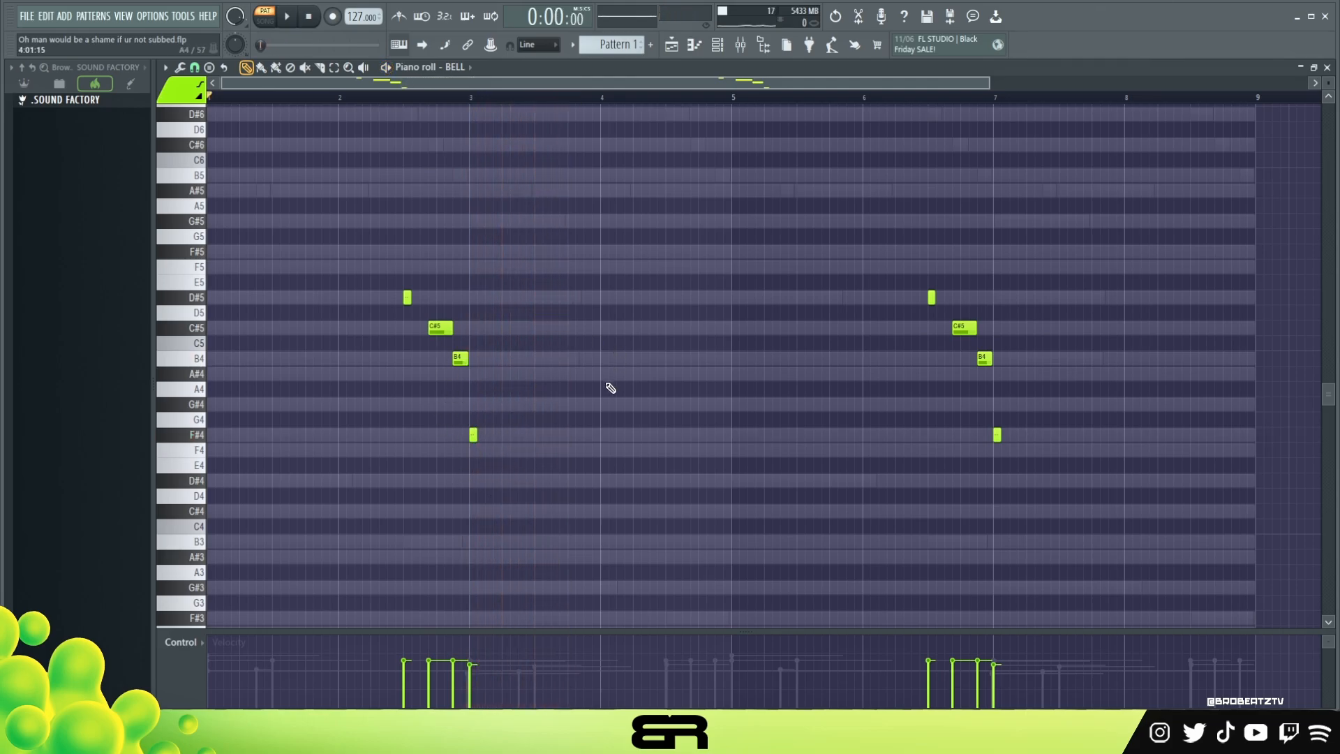
Check the sound of the FLUTE channel's Omnisphere patch and open that channel's empty piano roll.
{"action": "right_click", "coordinate": [592, 299]}
{"action": "left_click", "coordinate": [723, 52]}
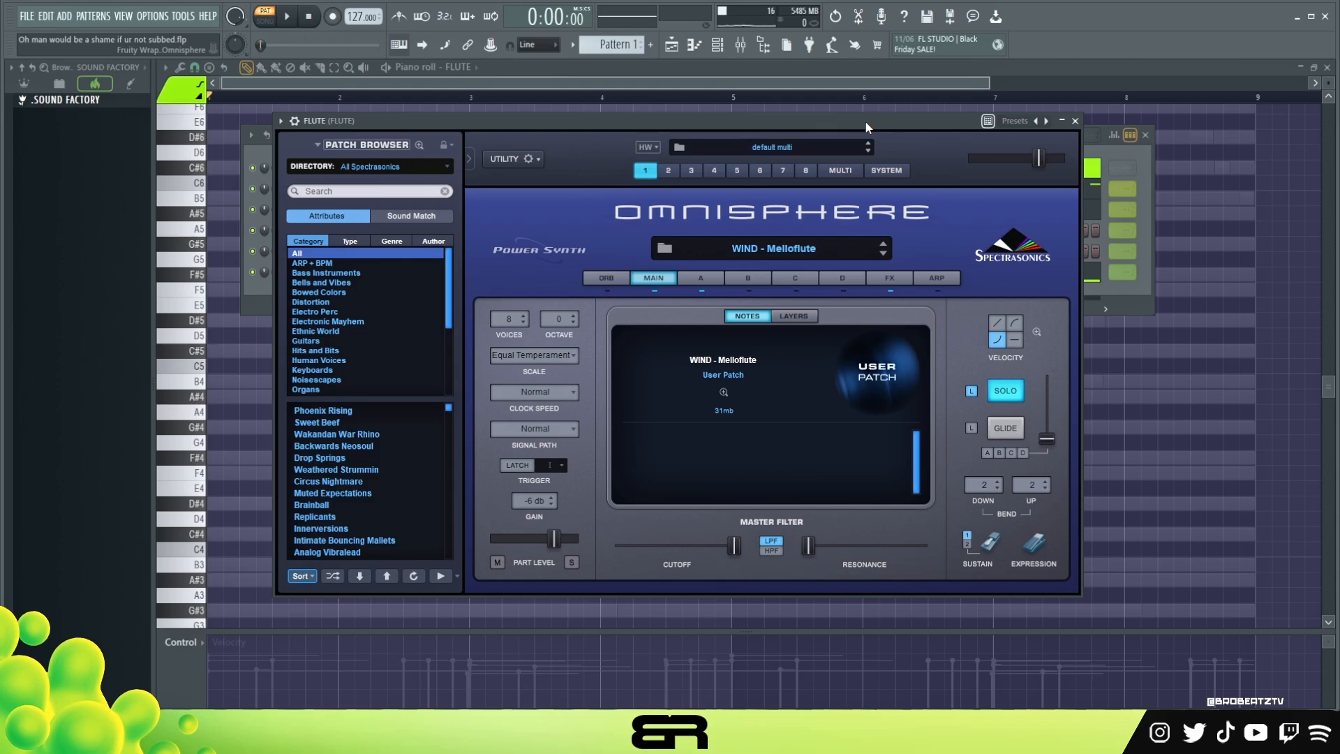
{"action": "key", "text": "x"}
{"action": "key", "text": "b"}
{"action": "key", "text": "e"}
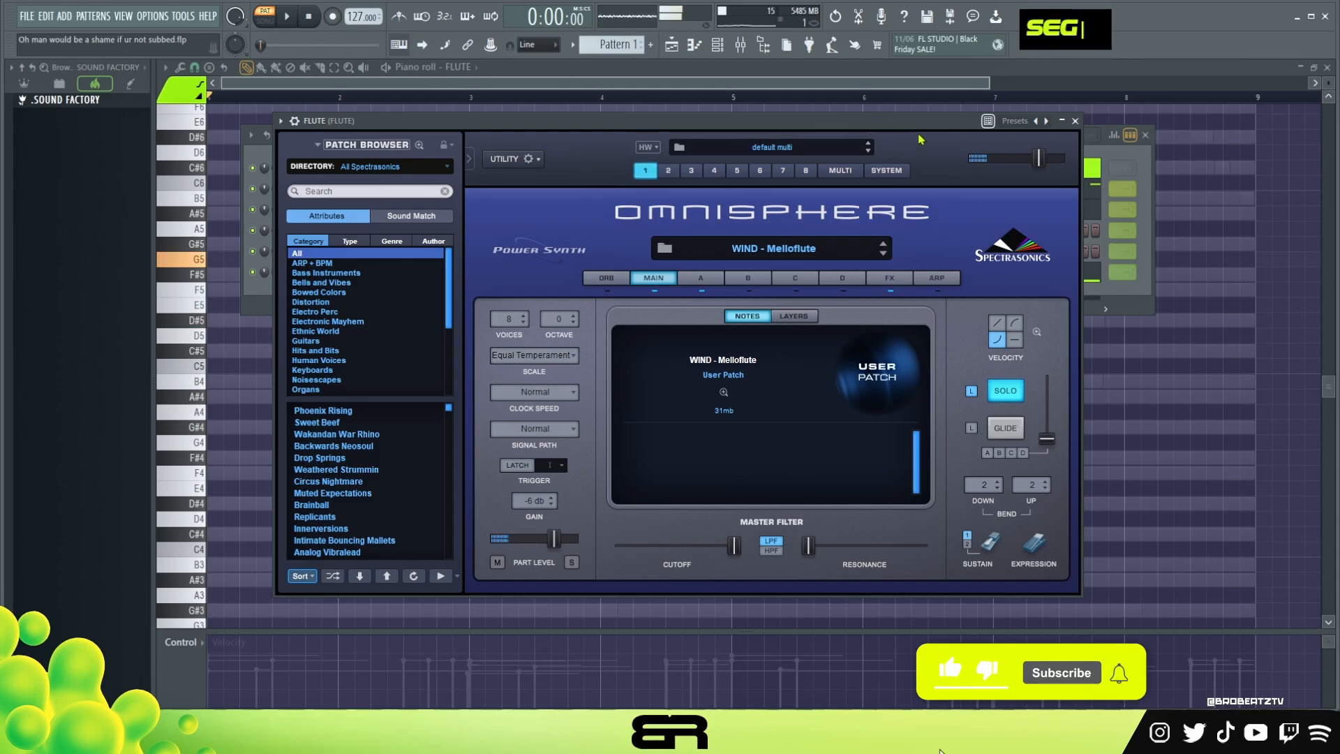
{"action": "left_click", "coordinate": [1075, 121]}
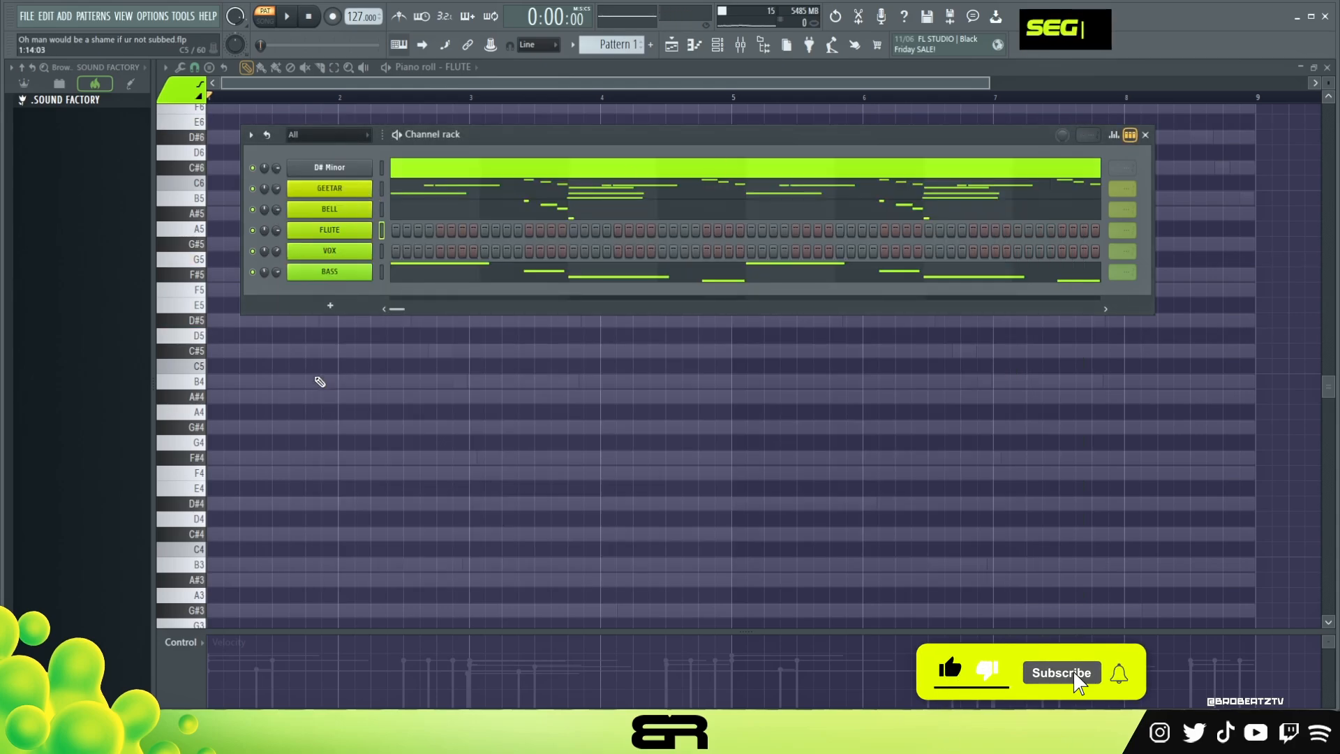
{"action": "right_click", "coordinate": [450, 416]}
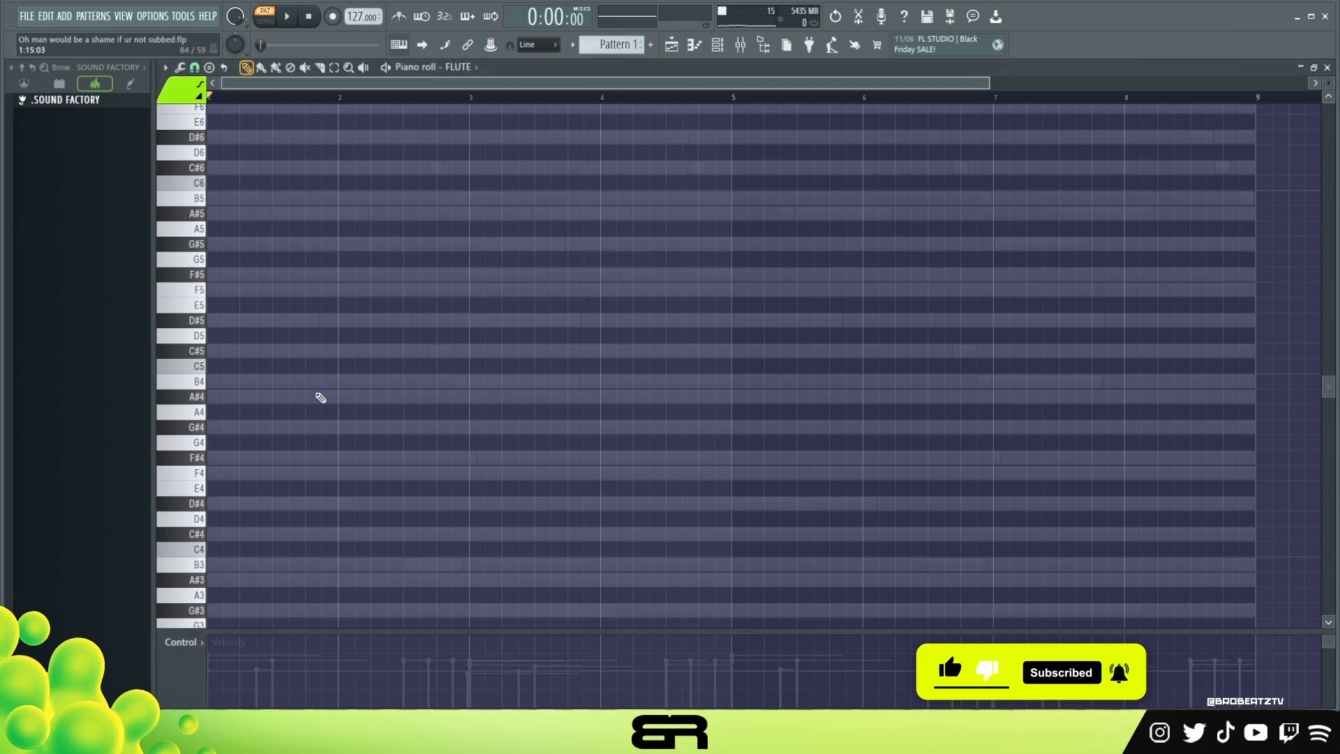
Add a chord of D#5, F#5 and A#5 starting on beat 3 of bar 1 in the flute part.
{"action": "left_click", "coordinate": [240, 323]}
{"action": "left_click_drag", "start_coordinate": [252, 291], "coordinate": [215, 275]}
{"action": "right_click", "coordinate": [215, 289]}
{"action": "left_click", "coordinate": [226, 216]}
{"action": "left_click_drag", "start_coordinate": [261, 162], "coordinate": [330, 314]}
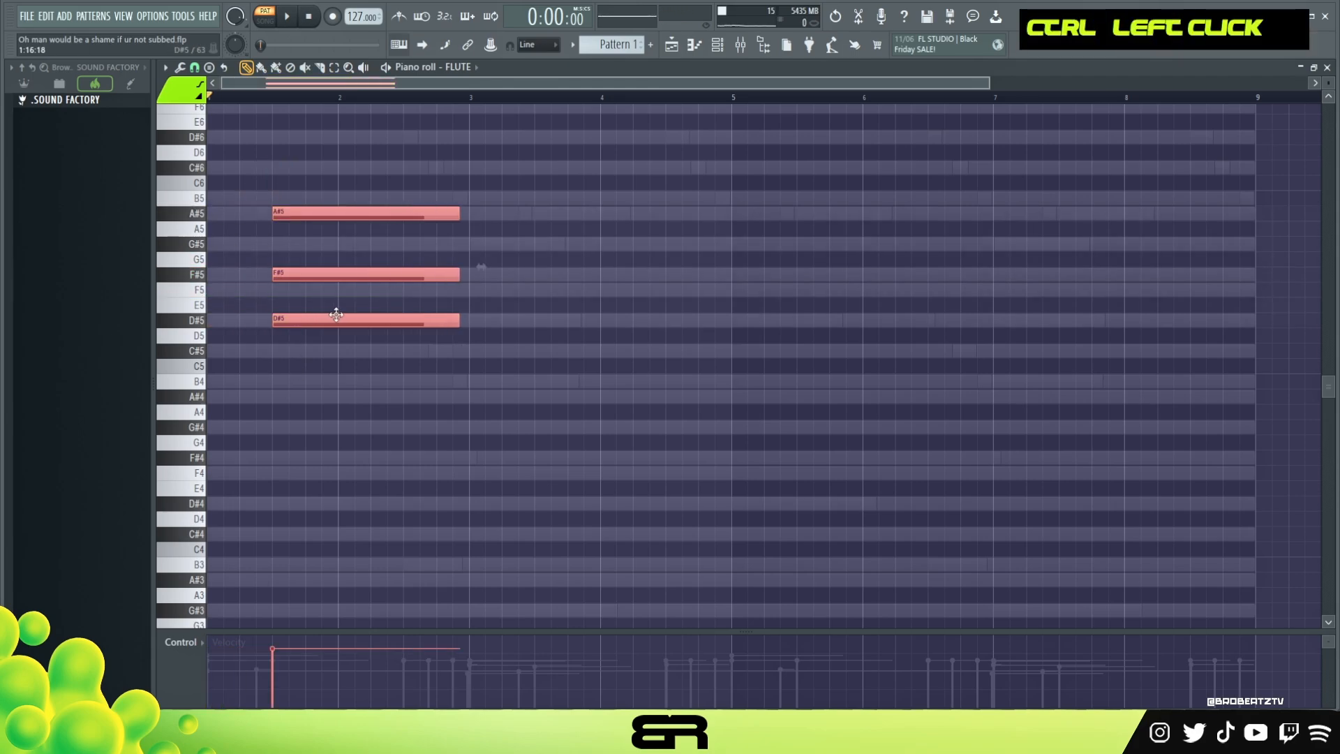
Audition the flute chord and shorten its three notes to about one bar.
{"action": "key", "text": "space"}
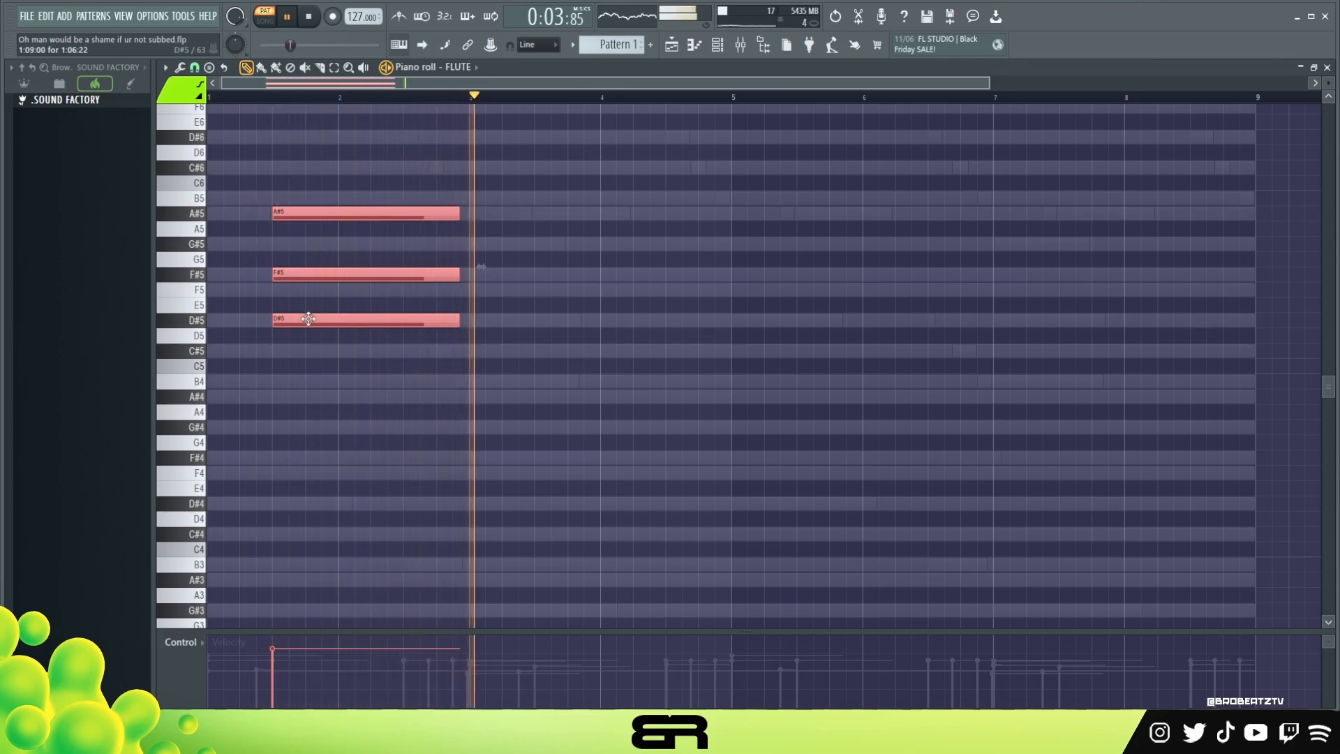
{"action": "key", "text": "space"}
{"action": "key", "text": "space"}
{"action": "left_click_drag", "start_coordinate": [462, 322], "coordinate": [405, 321]}
{"action": "key", "text": "space"}
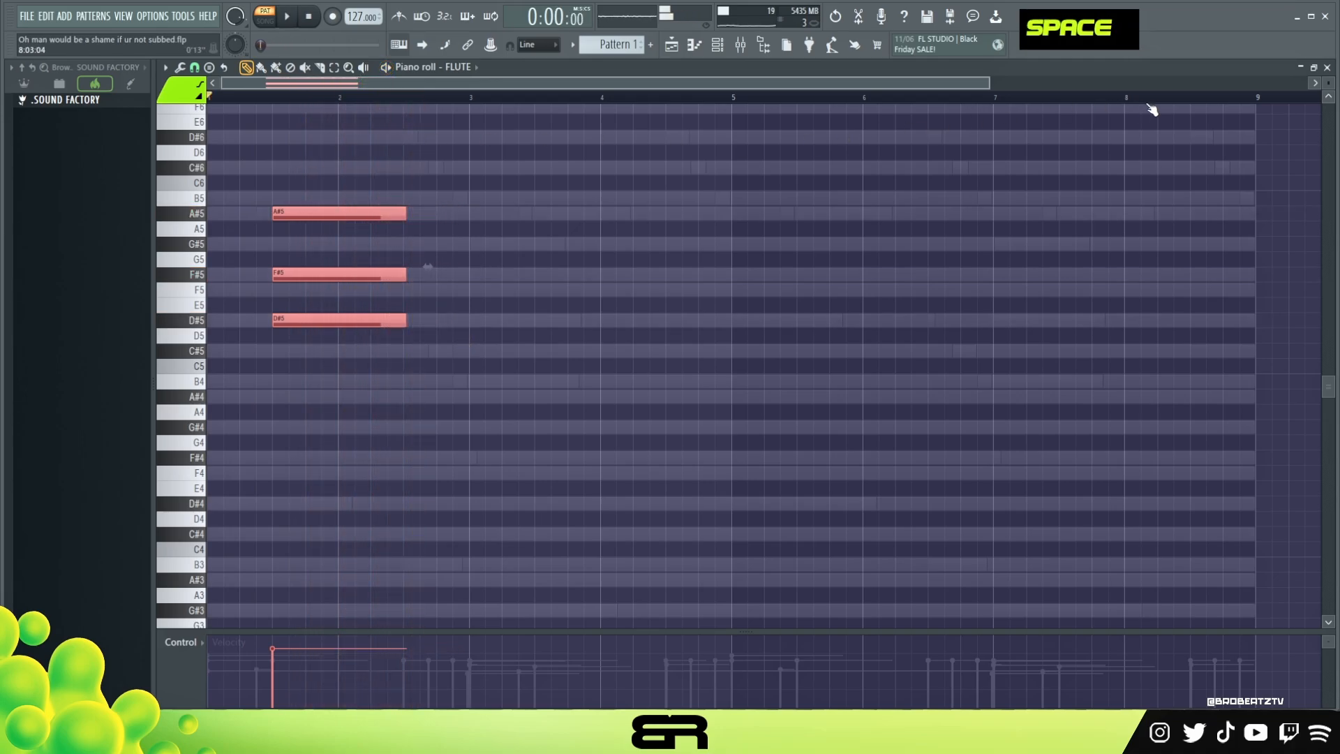
Raise the chord's D#5 note by one octave to D#6 and audition the new voicing.
{"action": "scroll", "coordinate": [1320, 92], "scroll_direction": "up", "scroll_amount": 1}
{"action": "left_click_drag", "start_coordinate": [991, 83], "coordinate": [646, 124]}
{"action": "scroll", "coordinate": [606, 292], "scroll_direction": "up", "scroll_amount": 1}
{"action": "scroll", "coordinate": [611, 296], "scroll_direction": "up", "scroll_amount": 1}
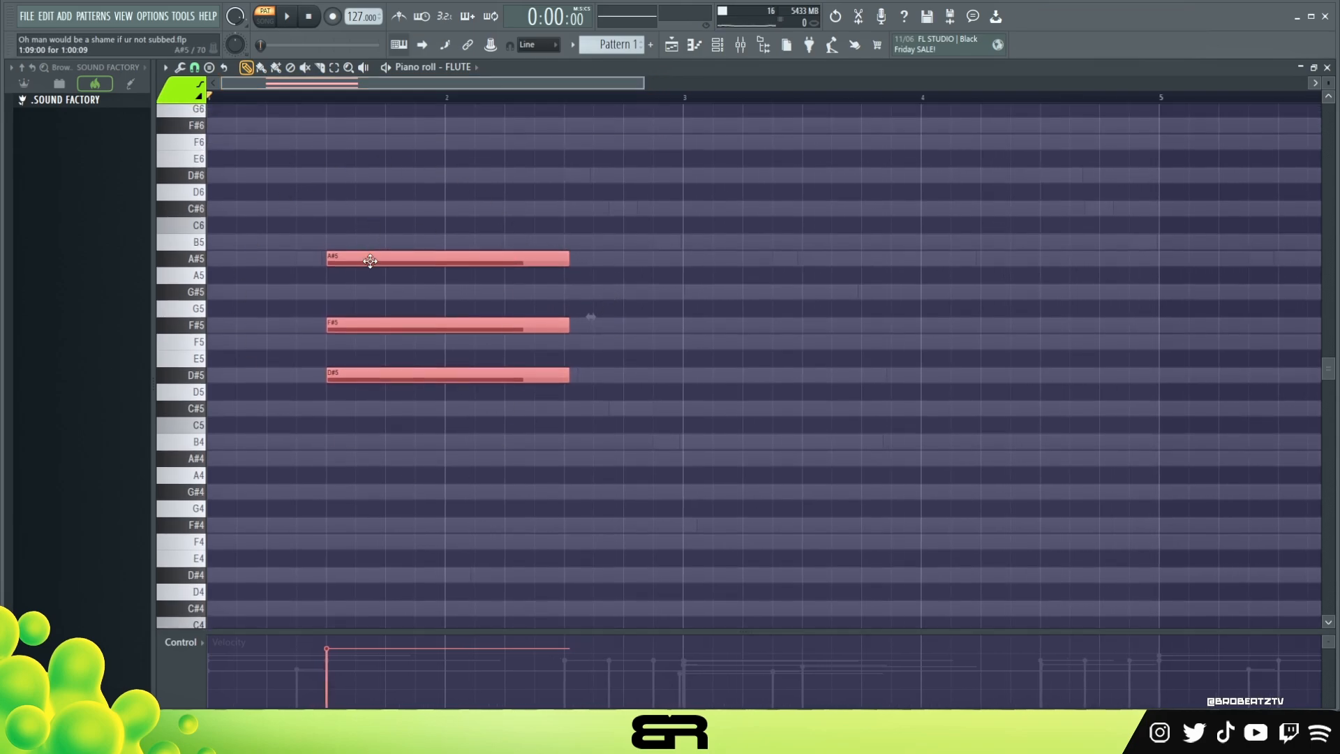
{"action": "right_click", "coordinate": [347, 357]}
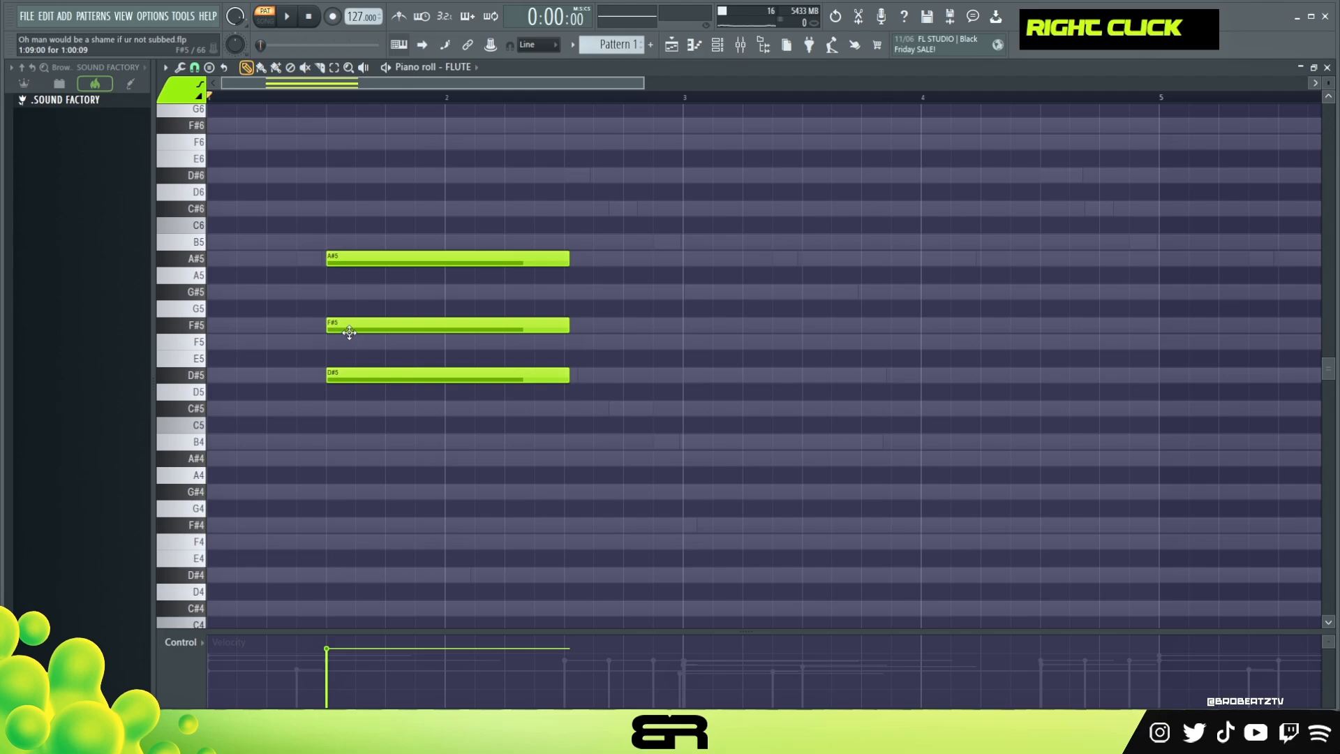
{"action": "left_click", "coordinate": [374, 377], "text": "ctrl"}
{"action": "key", "text": "ctrl+Up"}
{"action": "right_click", "coordinate": [383, 384]}
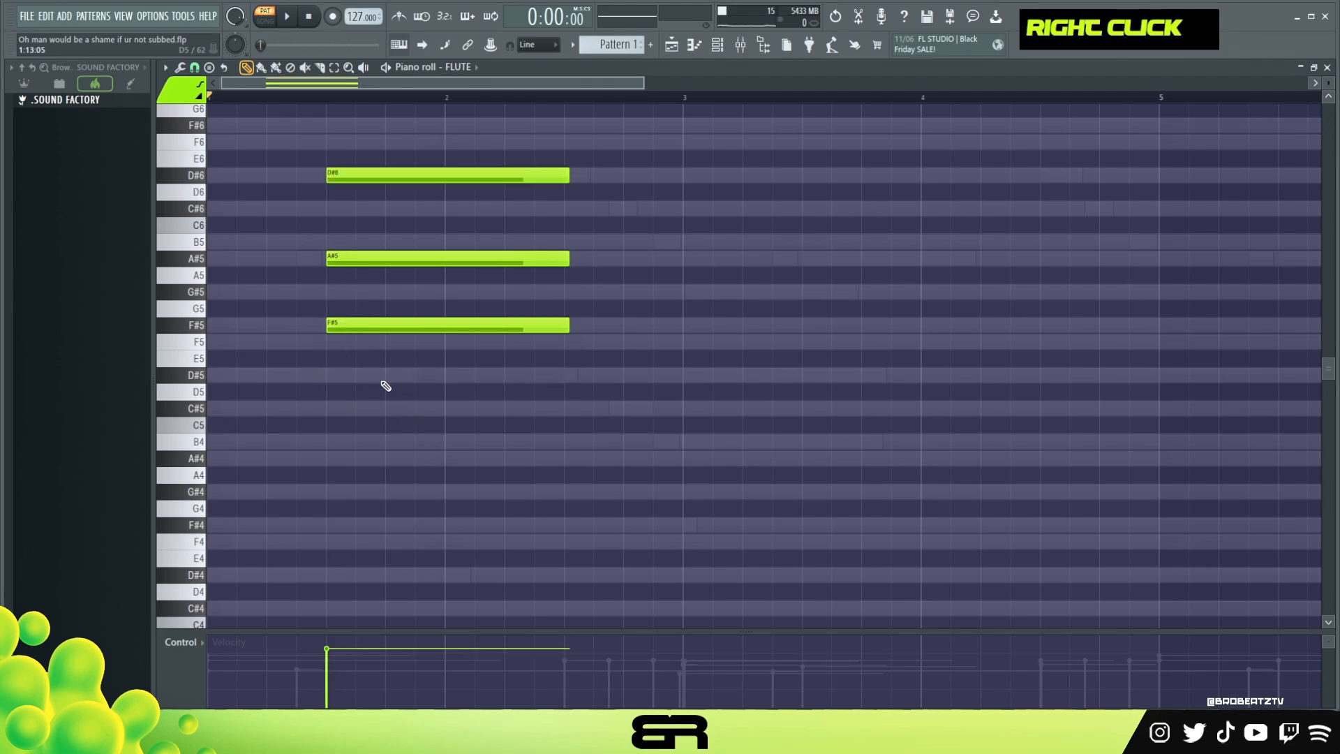
{"action": "key", "text": "space"}
Transpose the whole flute chord down one octave to F#4, A#4 and D#5, and audition it.
{"action": "left_click_drag", "start_coordinate": [369, 149], "coordinate": [468, 362]}
{"action": "key", "text": "ctrl+Down"}
{"action": "key", "text": "space"}
{"action": "key", "text": "space"}
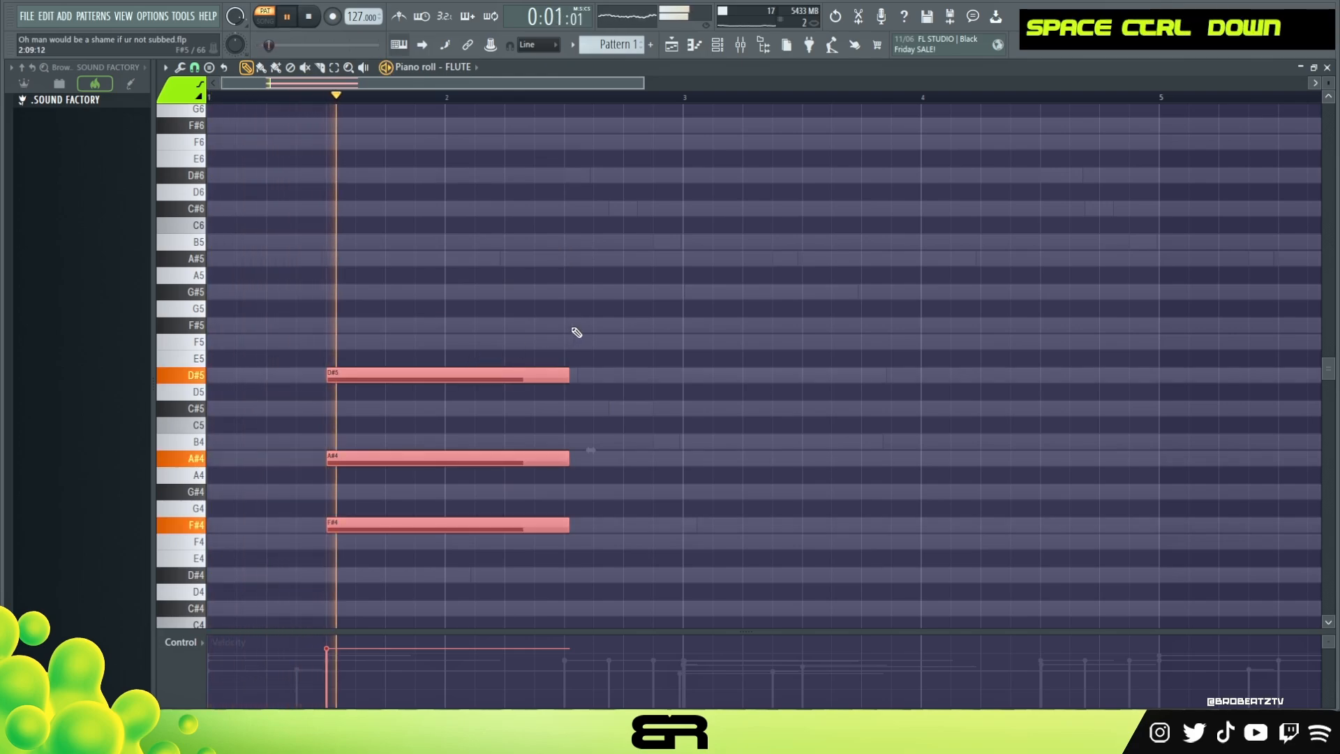
{"action": "scroll", "coordinate": [593, 323], "scroll_direction": "down", "scroll_amount": 1}
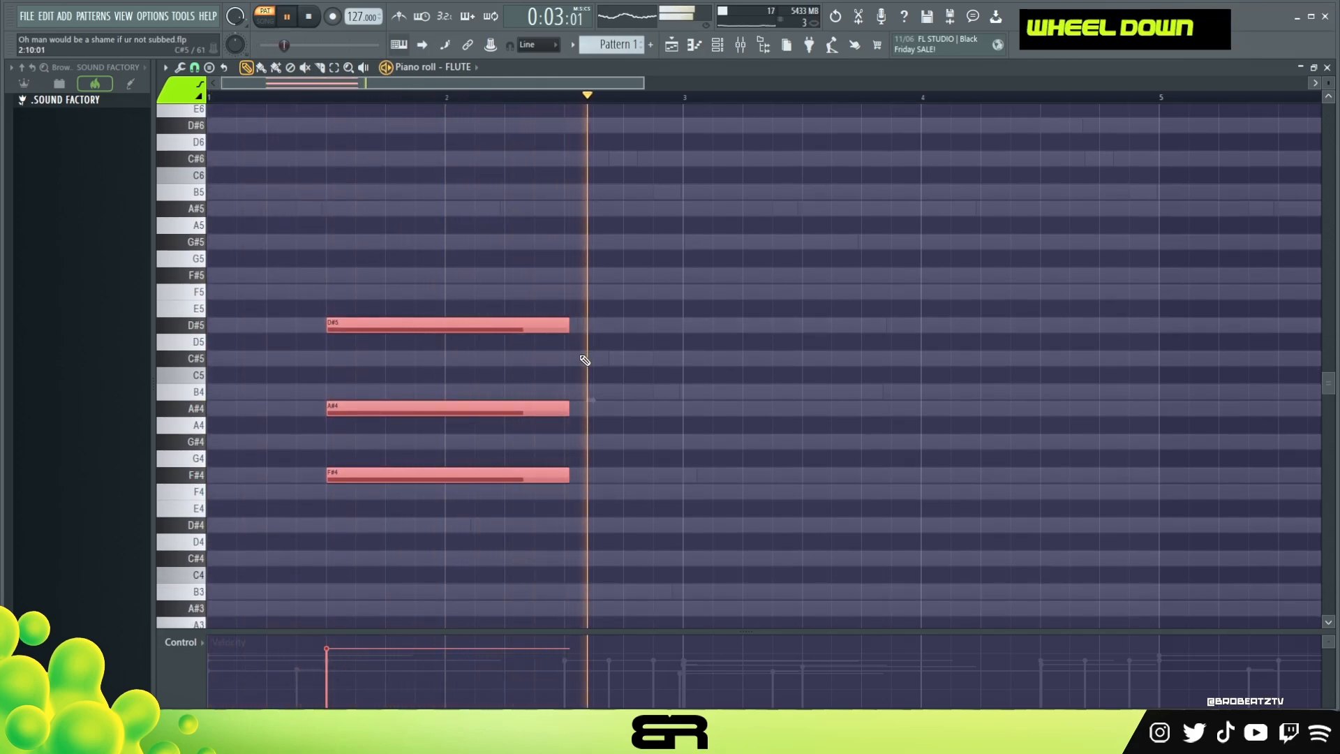
{"action": "key", "text": "space"}
Duplicate the flute chord to beat 2 of bar 3, revoice the copy as D#4, F#4 and A#4, and play it.
{"action": "mouse_move", "coordinate": [446, 284]}
{"action": "left_mouse_down"}
{"action": "mouse_move", "coordinate": [380, 480]}
{"action": "mouse_move", "coordinate": [670, 492]}
{"action": "mouse_move", "coordinate": [734, 510]}
{"action": "mouse_move", "coordinate": [768, 547]}
{"action": "mouse_move", "coordinate": [778, 526]}
{"action": "left_mouse_up"}
{"action": "right_click", "coordinate": [766, 477]}
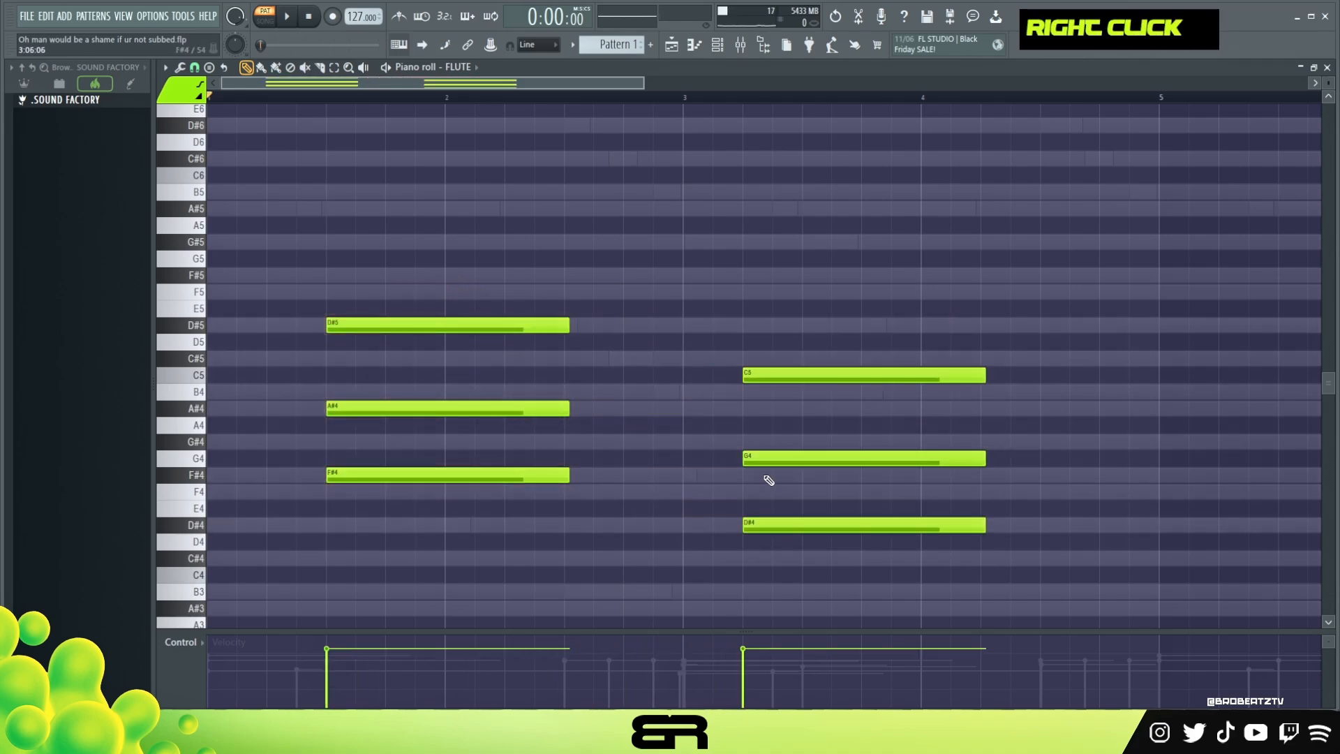
{"action": "left_click_drag", "start_coordinate": [772, 463], "coordinate": [772, 482]}
{"action": "left_click_drag", "start_coordinate": [761, 377], "coordinate": [809, 410]}
{"action": "key", "text": "space"}
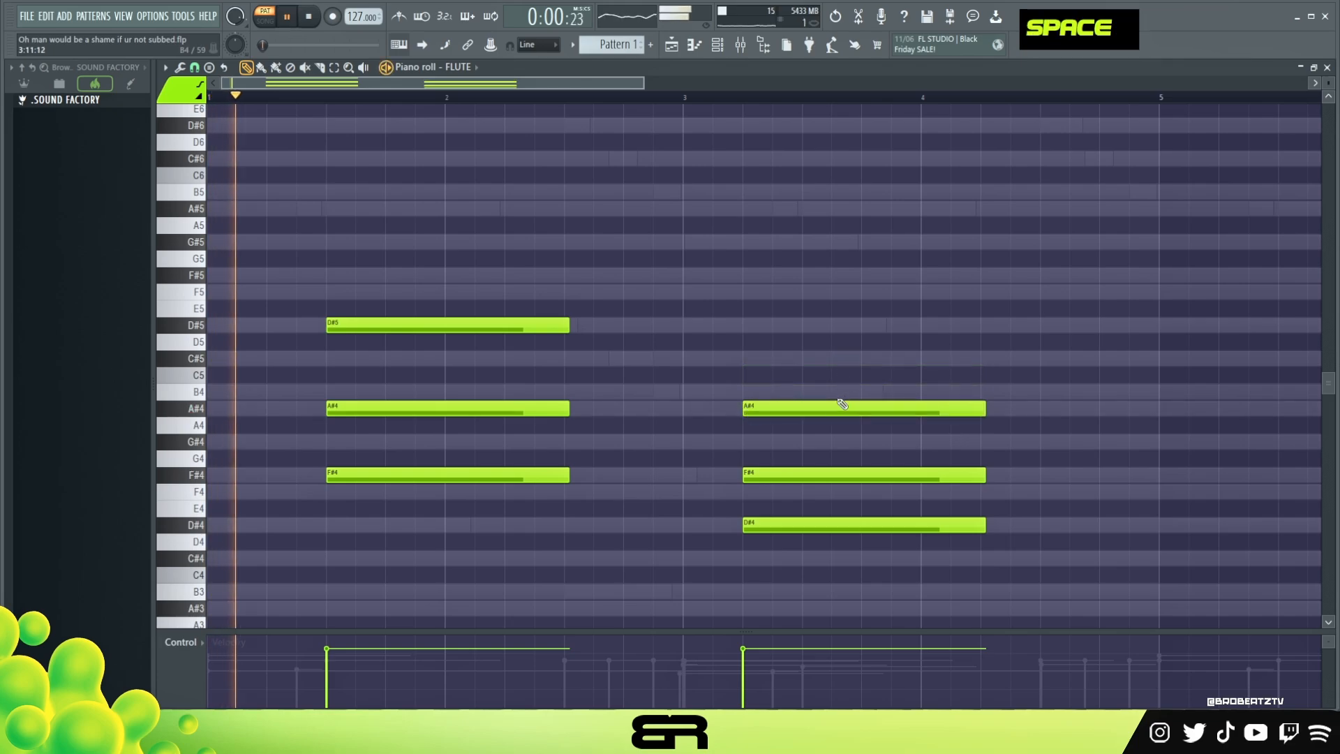
Stagger the first flute chord by moving A#4 to beat 4 of bar 1 and D#5 to the start of bar 2, and audition it.
{"action": "key", "text": "space"}
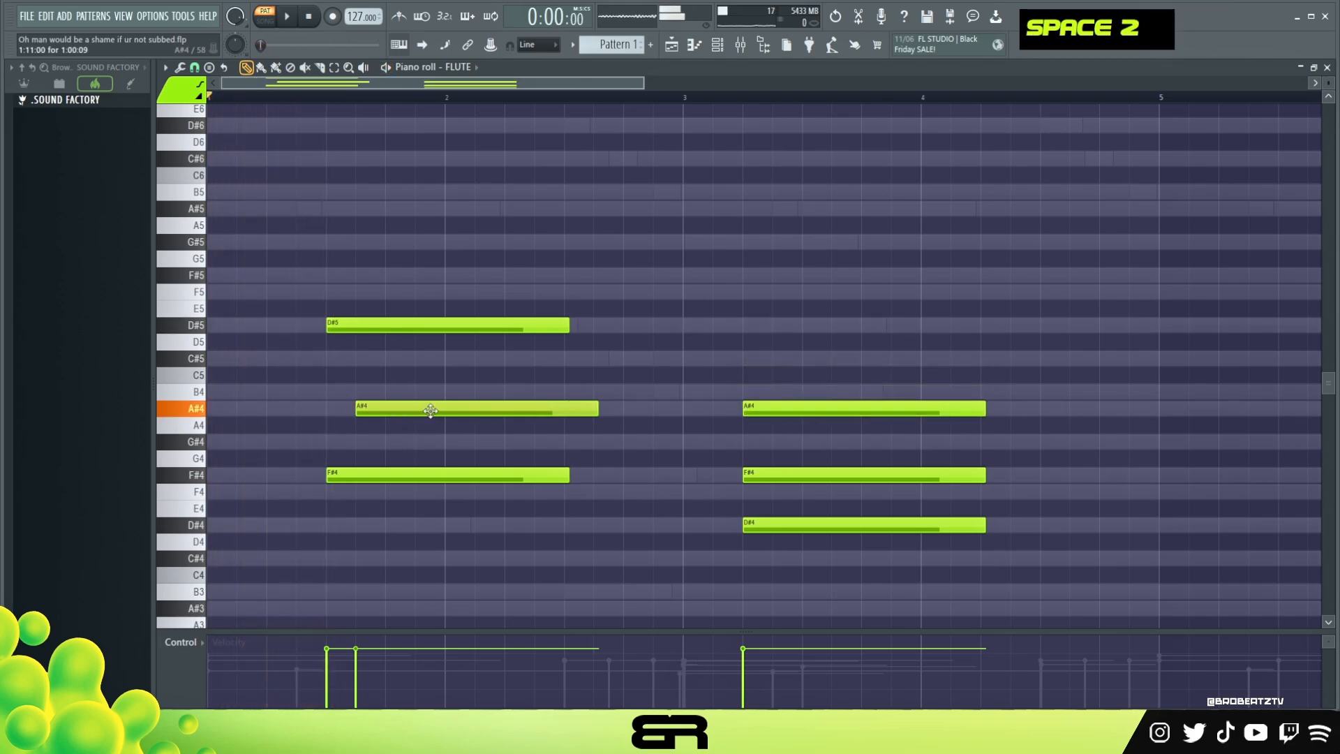
{"action": "left_click", "coordinate": [480, 342]}
{"action": "right_click", "coordinate": [477, 341]}
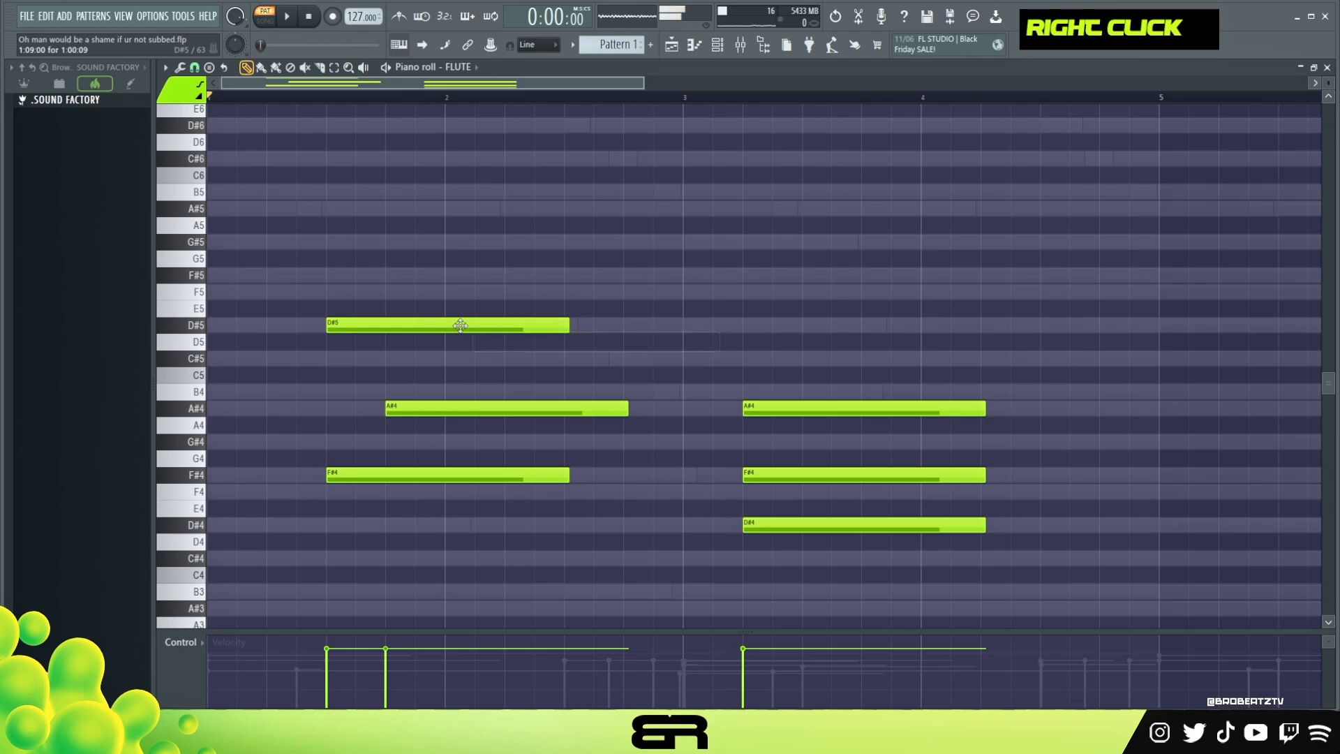
{"action": "left_click_drag", "start_coordinate": [545, 324], "coordinate": [576, 325]}
{"action": "key", "text": "space"}
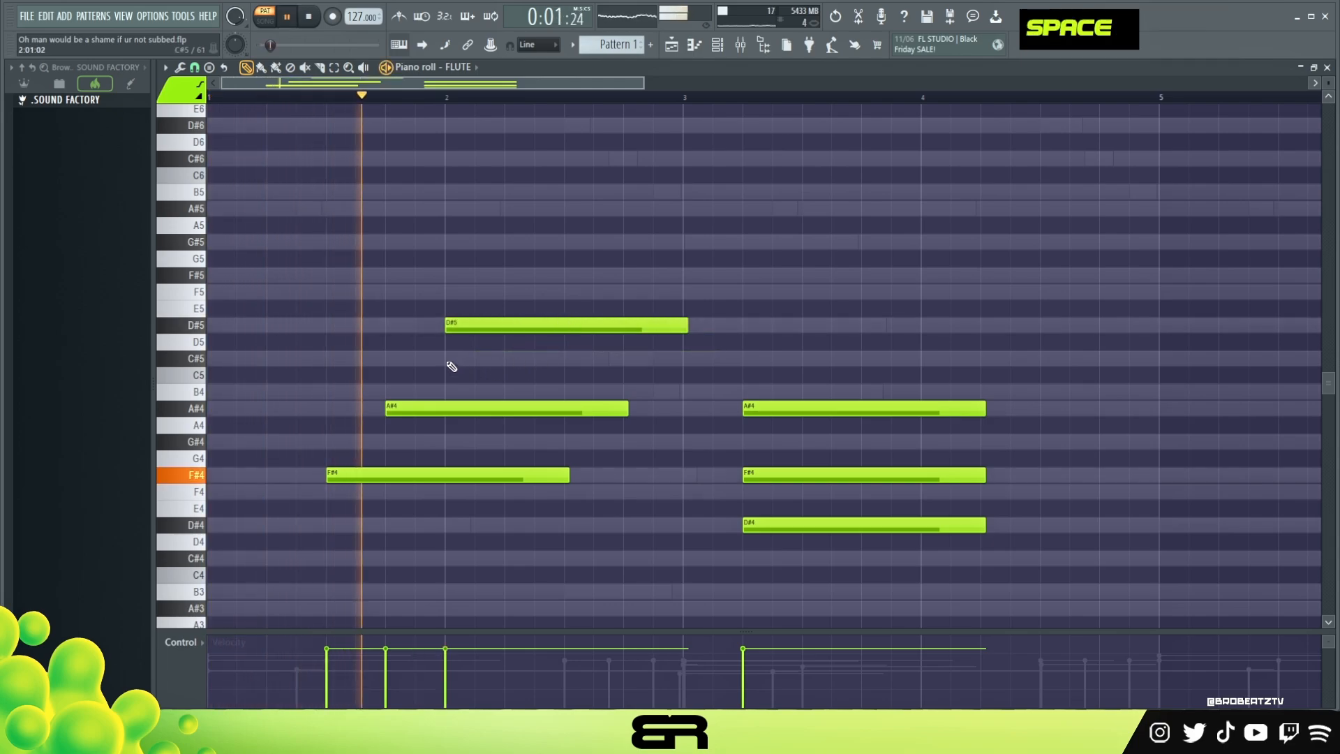
{"action": "left_click", "coordinate": [568, 342]}
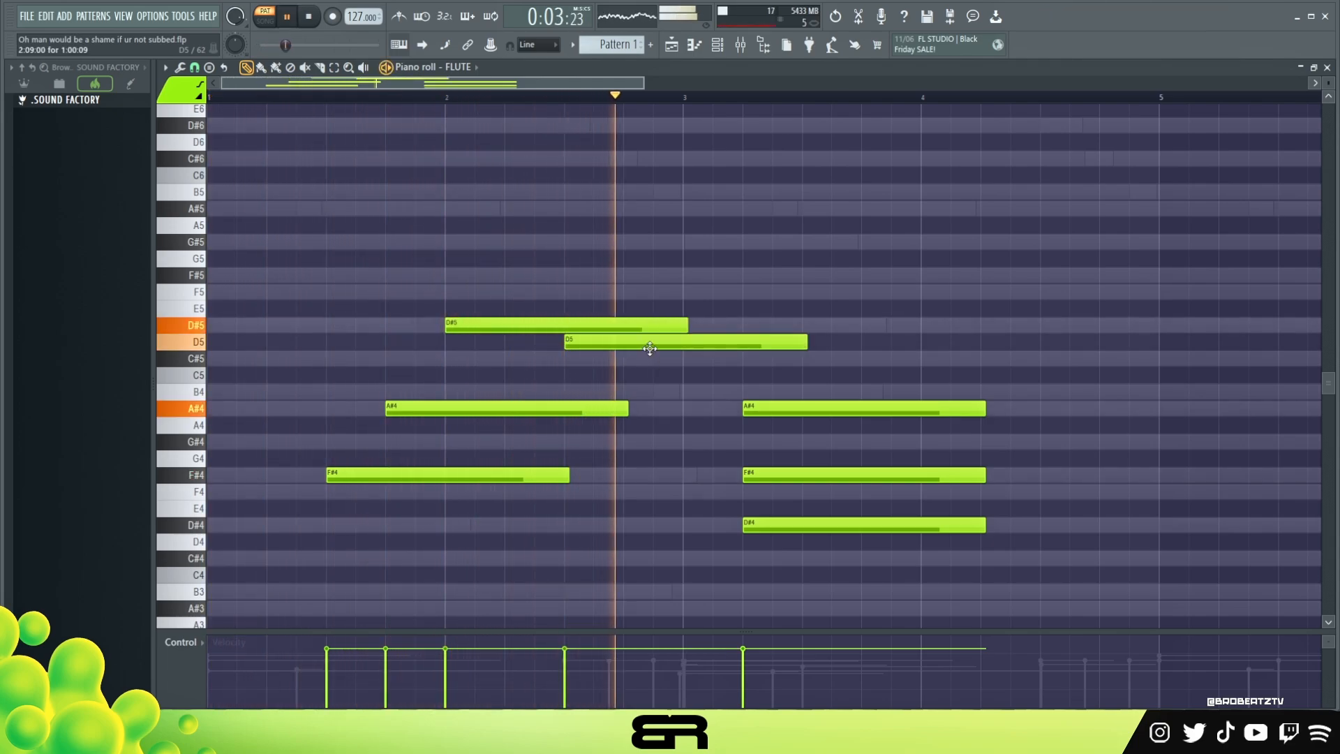
{"action": "right_click", "coordinate": [652, 347]}
{"action": "key", "text": "space"}
{"action": "key", "text": "space"}
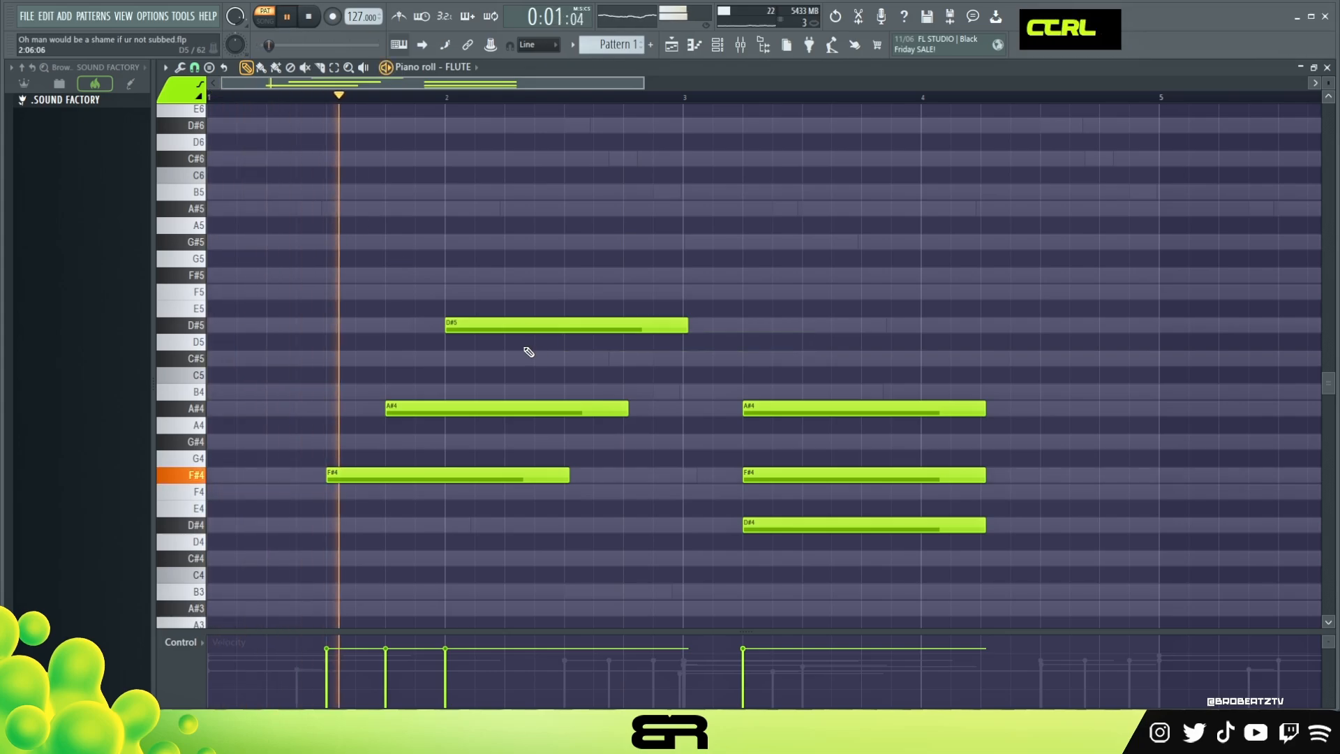
Lower the velocity of all the flute notes and play the pattern.
{"action": "key", "text": "ctrl+a"}
{"action": "scroll", "coordinate": [531, 352], "scroll_direction": "down", "scroll_amount": 8, "text": "alt"}
{"action": "key", "text": "space"}
{"action": "key", "text": "space"}
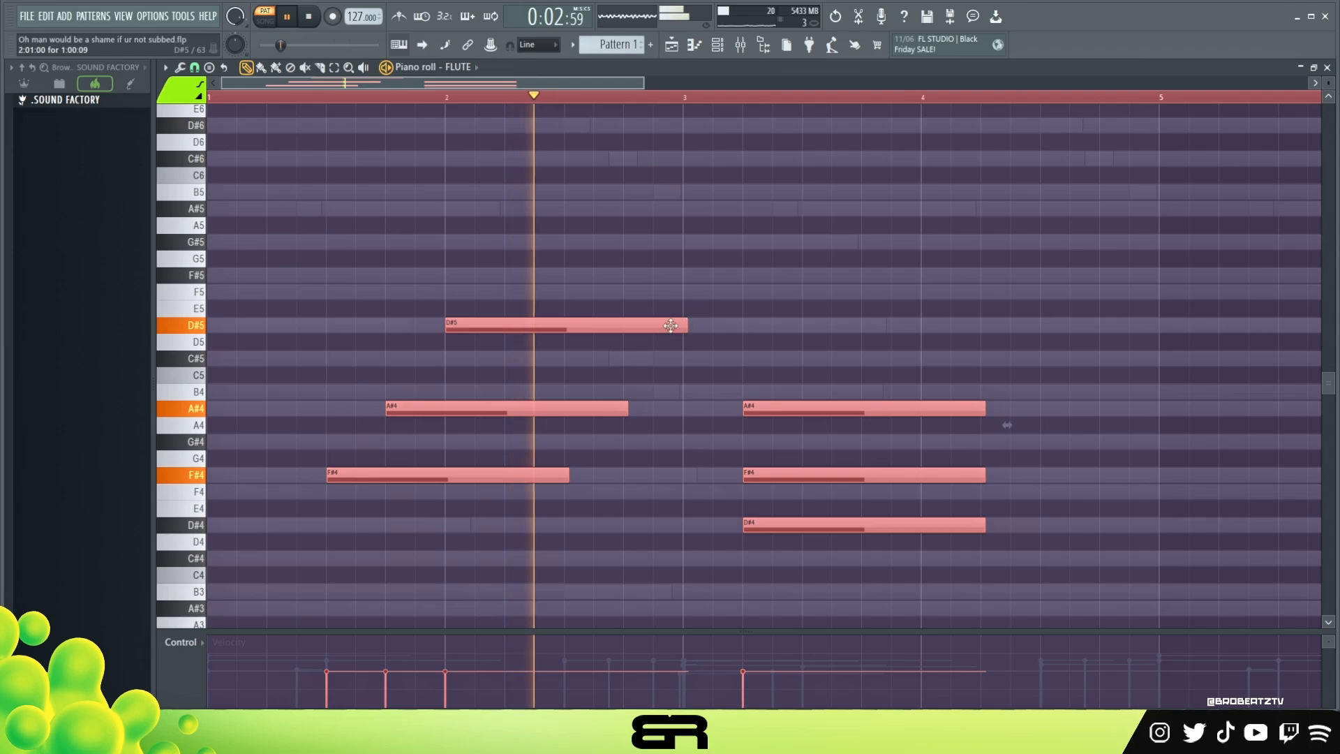
Stagger the second flute chord with D#4 on beat 3 and F#4 on beat 4 of bar 3, and A#4 starting bar 4.
{"action": "key", "text": "space"}
{"action": "left_click_drag", "start_coordinate": [799, 359], "coordinate": [844, 530], "text": "ctrl"}
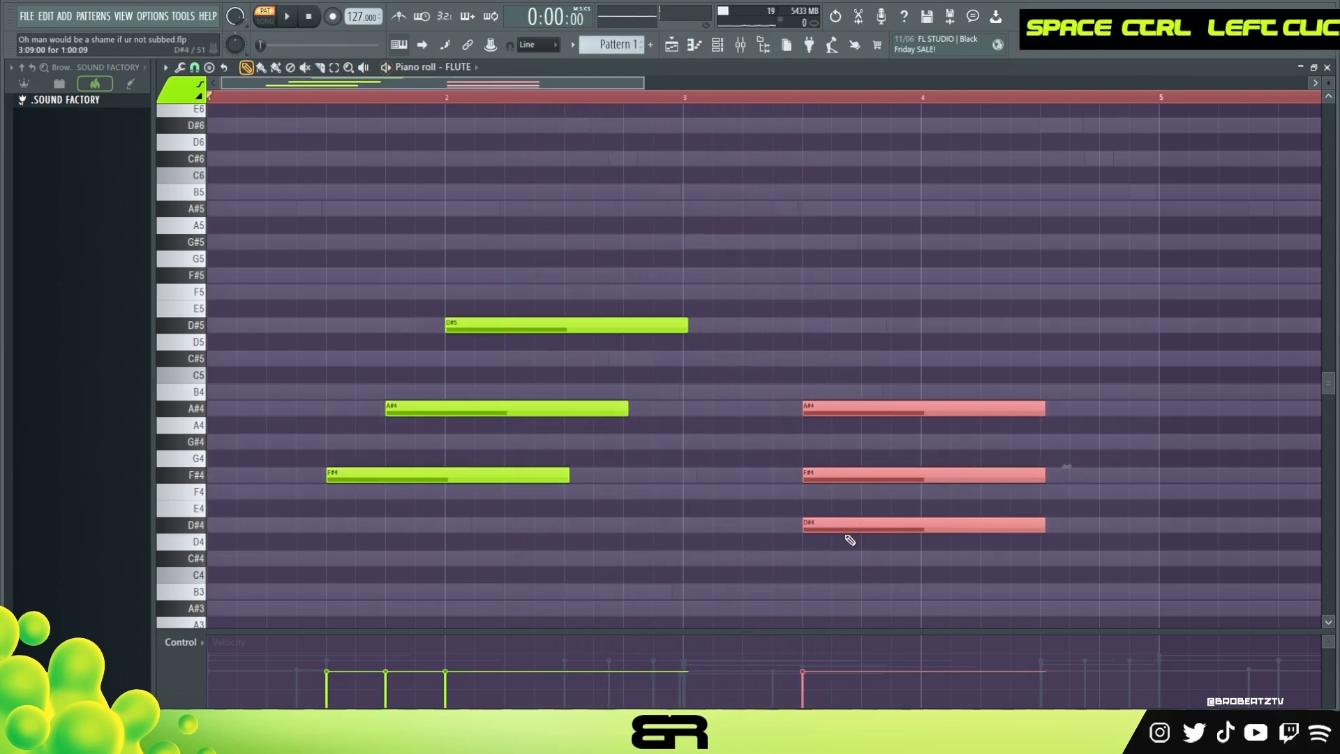
{"action": "right_click", "coordinate": [836, 503]}
{"action": "left_click_drag", "start_coordinate": [838, 476], "coordinate": [867, 476]}
{"action": "left_click_drag", "start_coordinate": [841, 410], "coordinate": [960, 412]}
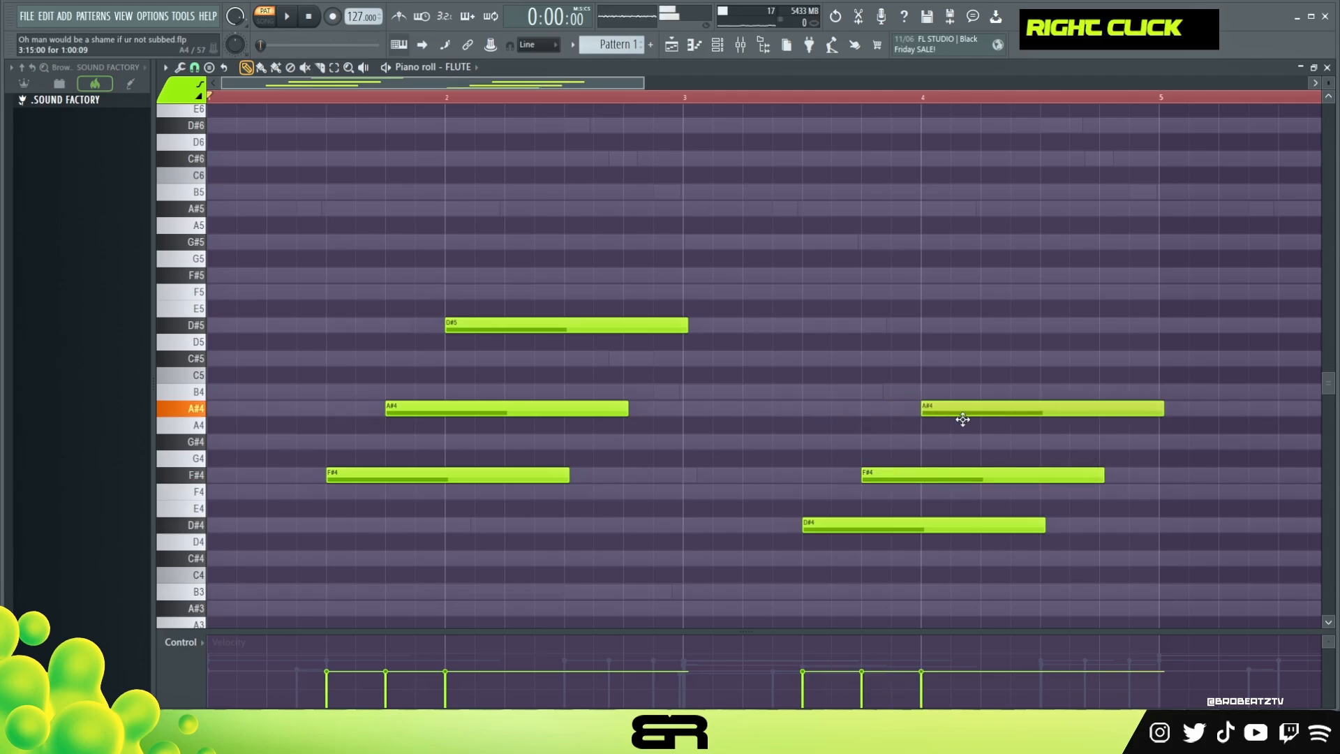
{"action": "key", "text": "space"}
Duplicate the four-bar flute phrase into bars 5 to 8 and clear the note selection.
{"action": "right_click", "coordinate": [769, 394], "text": "ctrl"}
{"action": "key", "text": "ctrl+a"}
{"action": "left_click_drag", "start_coordinate": [328, 413], "coordinate": [852, 416]}
{"action": "right_click", "coordinate": [837, 488]}
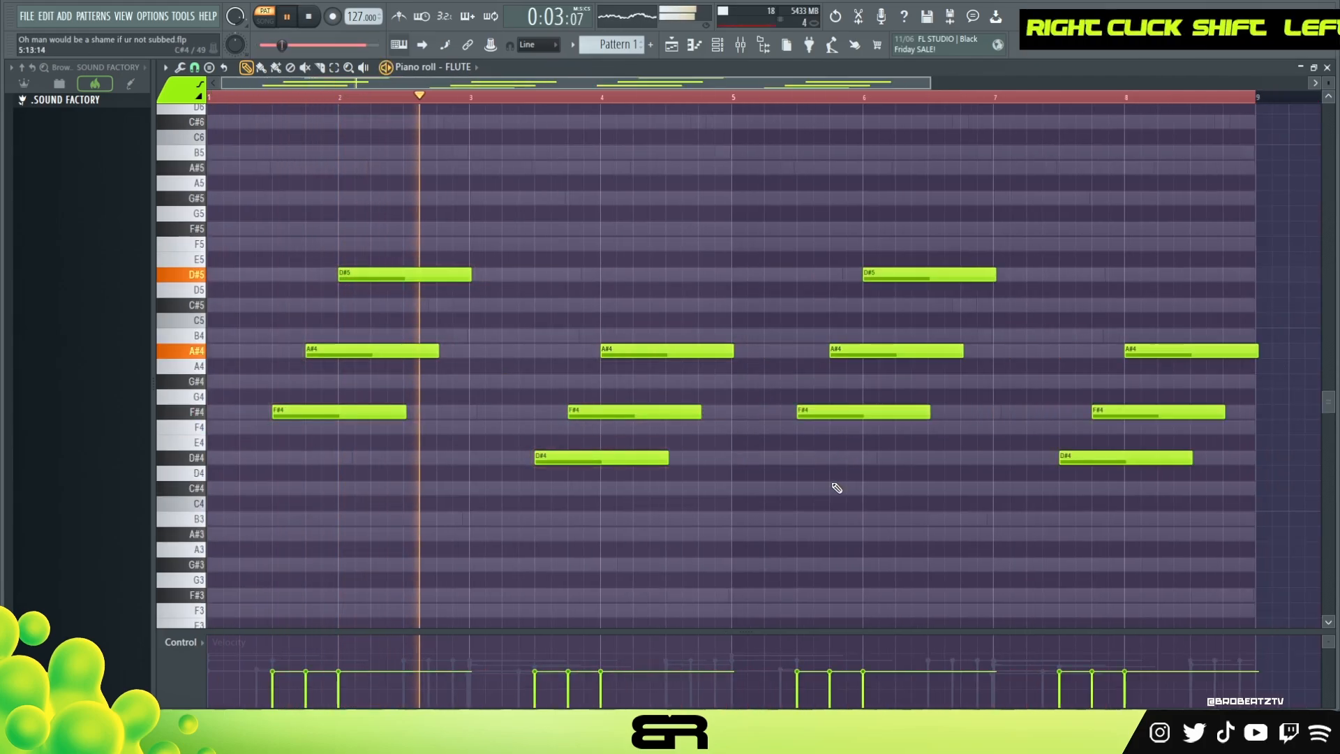
Lower the velocity of every flute note a little further and listen to the full phrase.
{"action": "key", "text": "ctrl+a"}
{"action": "scroll", "coordinate": [742, 473], "scroll_direction": "down", "scroll_amount": 2, "text": "alt"}
{"action": "right_click", "coordinate": [743, 475]}
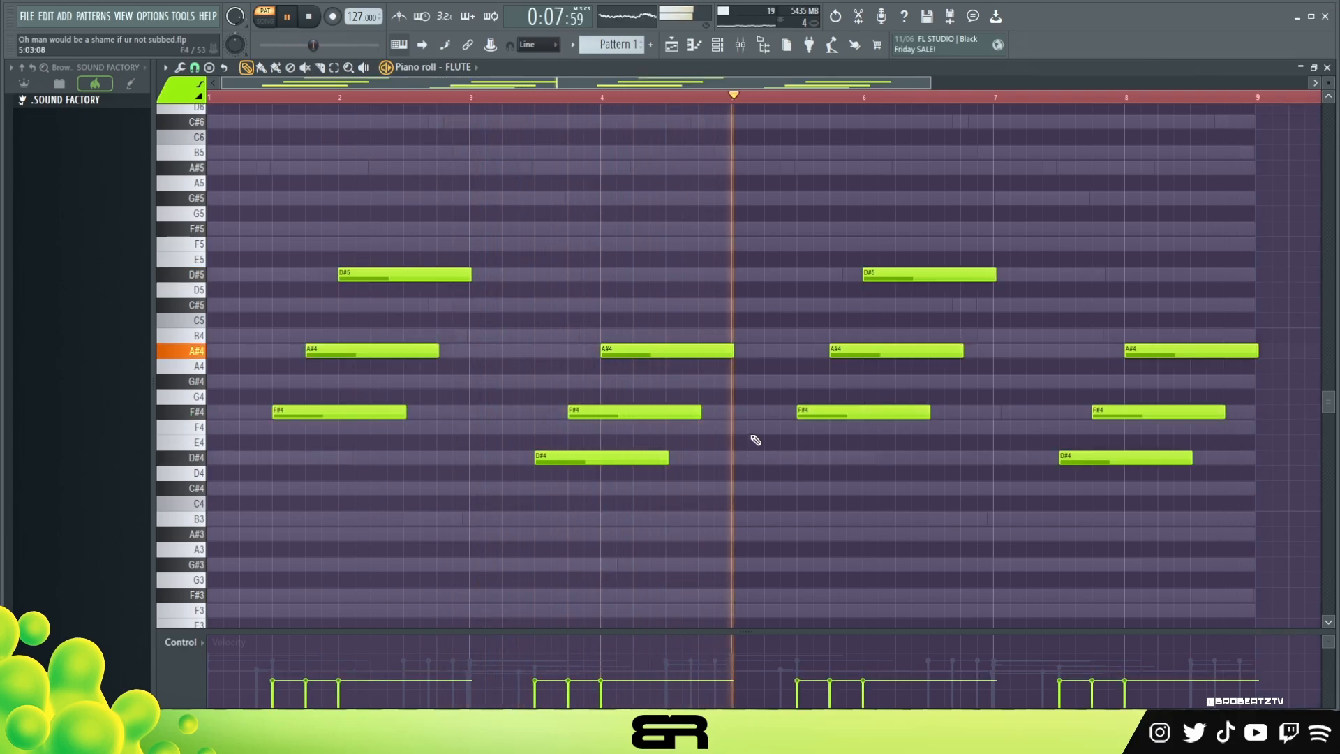
{"action": "key", "text": "space"}
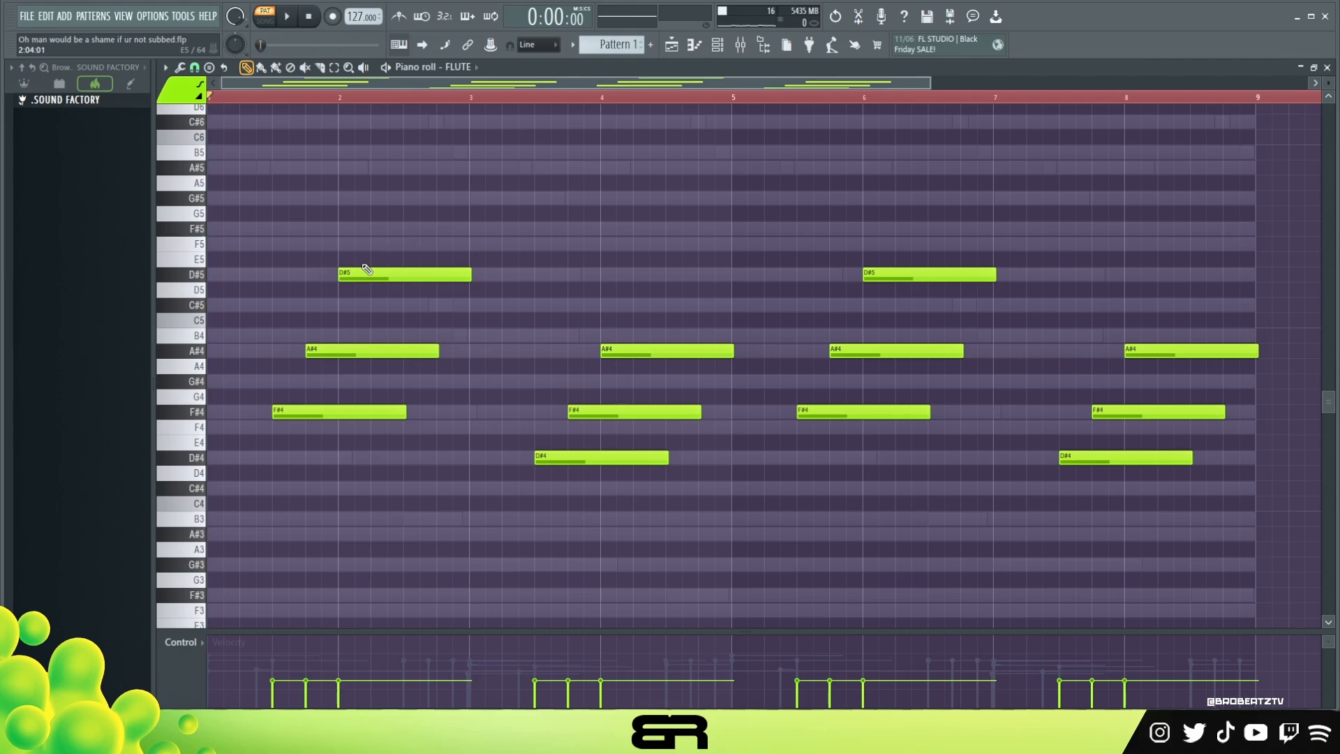
Clear the timeline selection and open the VOX channel's piano roll, closing its instrument window first.
{"action": "left_click_drag", "start_coordinate": [380, 197], "coordinate": [320, 366], "text": "ctrl"}
{"action": "right_click", "coordinate": [679, 277]}
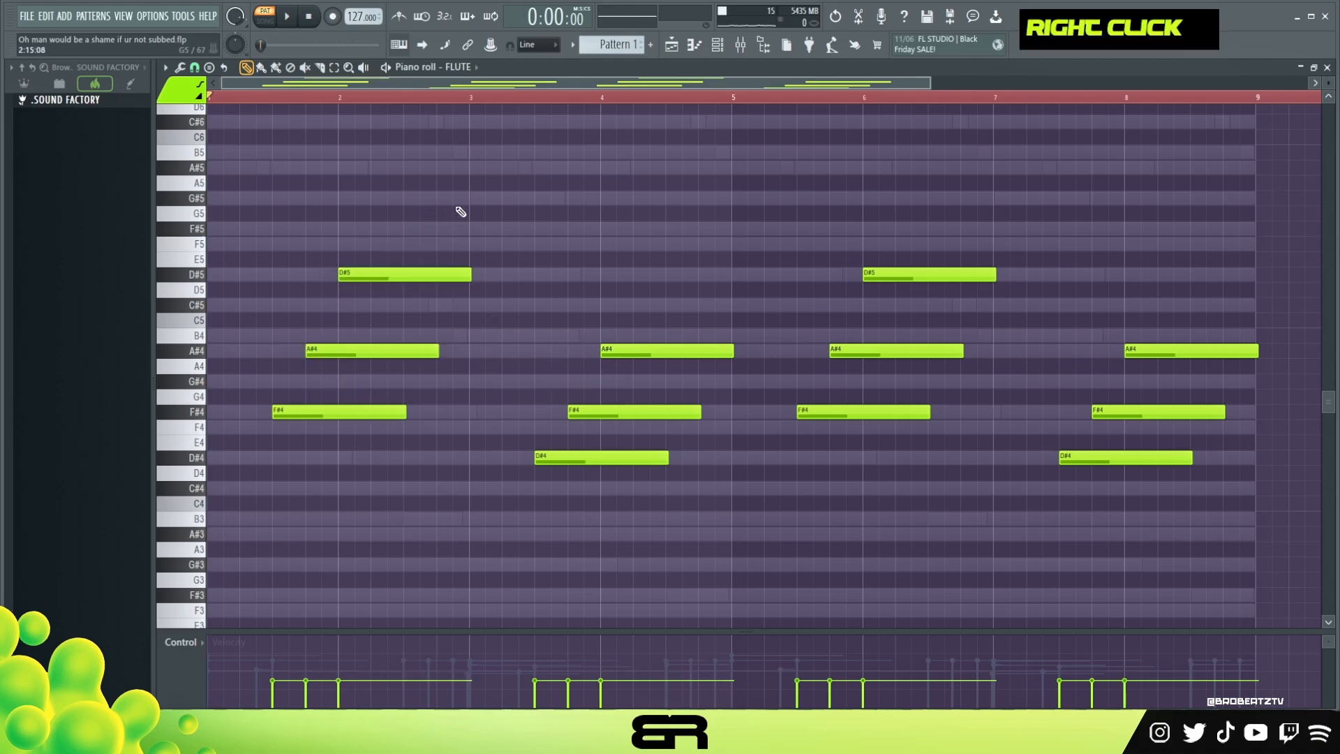
{"action": "double_click", "coordinate": [583, 99]}
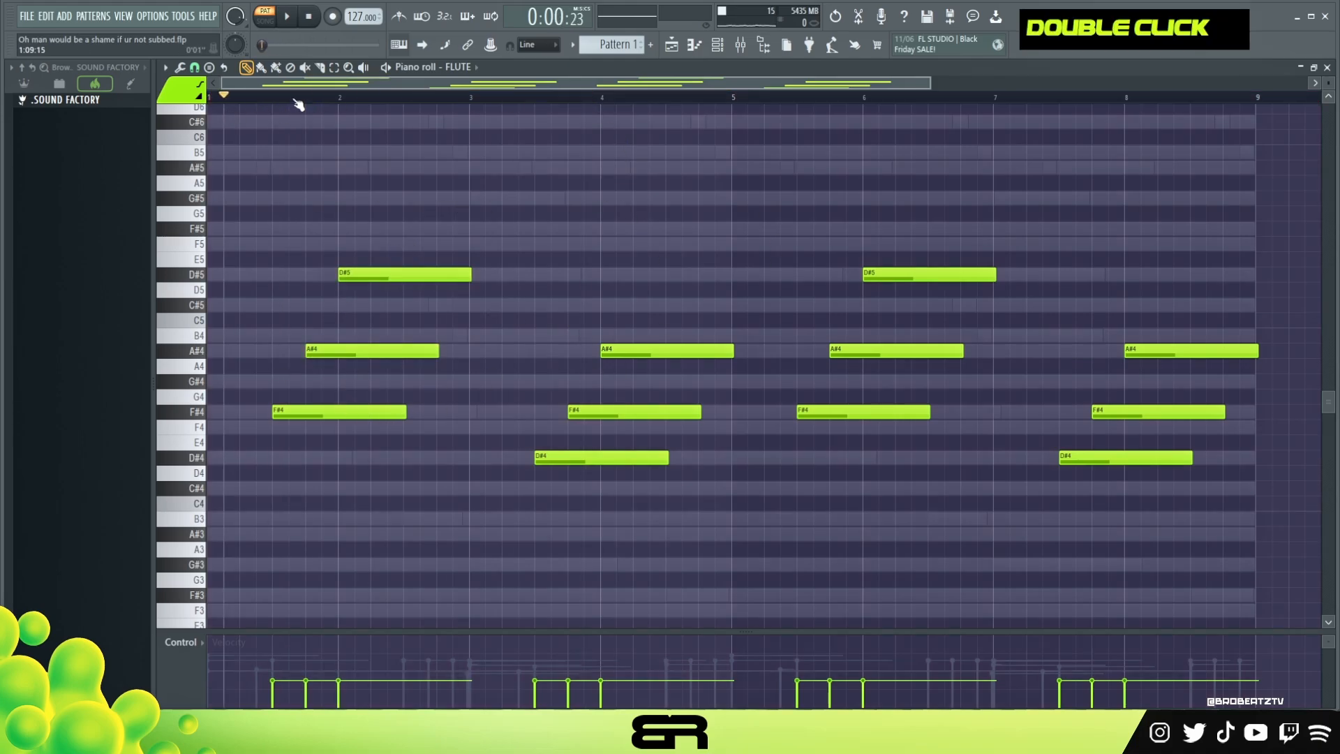
{"action": "left_click", "coordinate": [738, 47]}
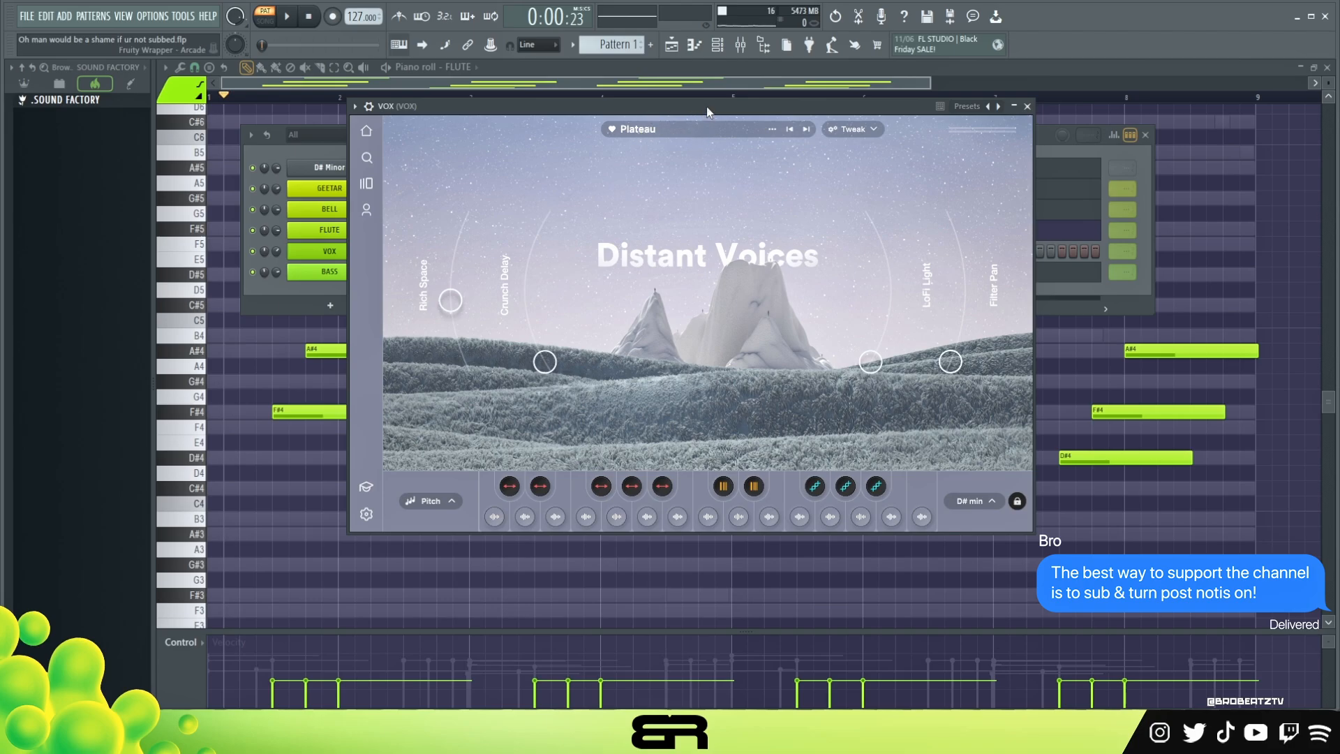
{"action": "left_click", "coordinate": [1029, 106]}
{"action": "right_click", "coordinate": [357, 259]}
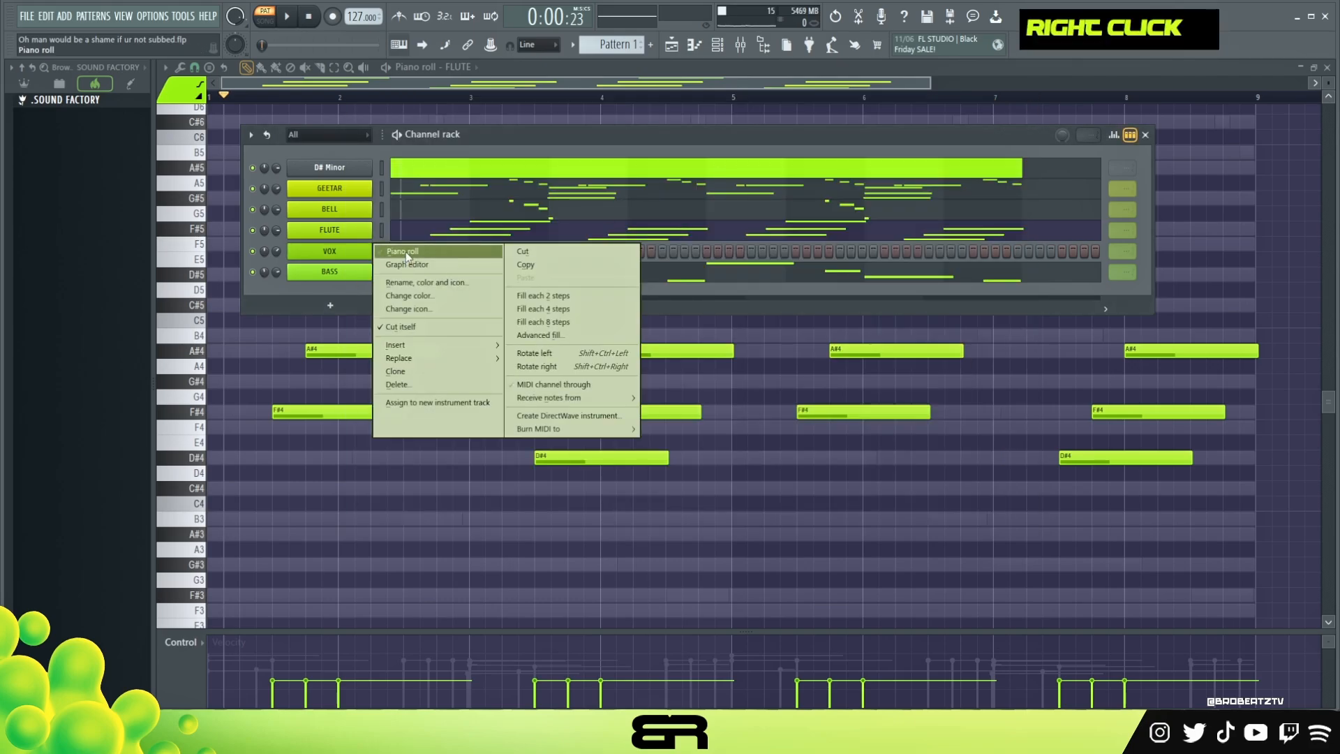
{"action": "left_click", "coordinate": [408, 253]}
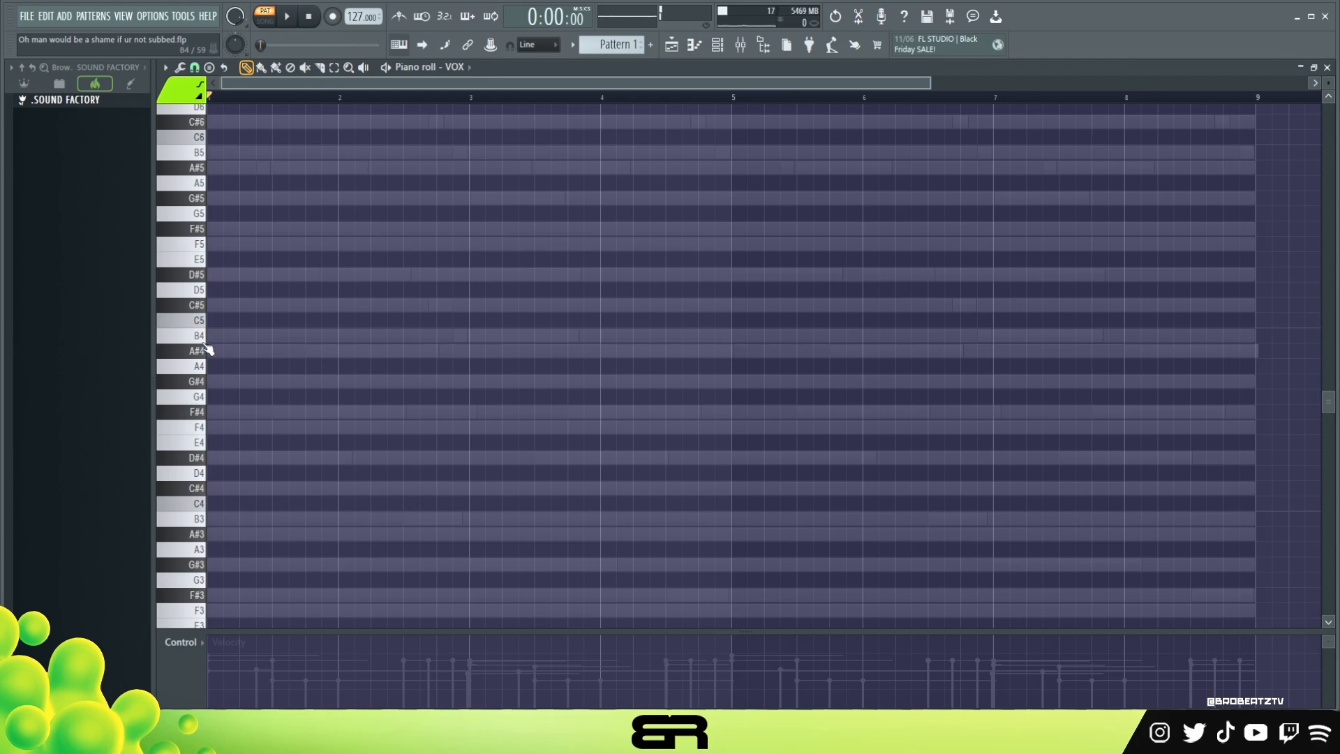
Audition vocal samples over the pattern, placing E5 late in bar 4 and B4 on beat 3 of bar 1.
{"action": "key", "text": "space"}
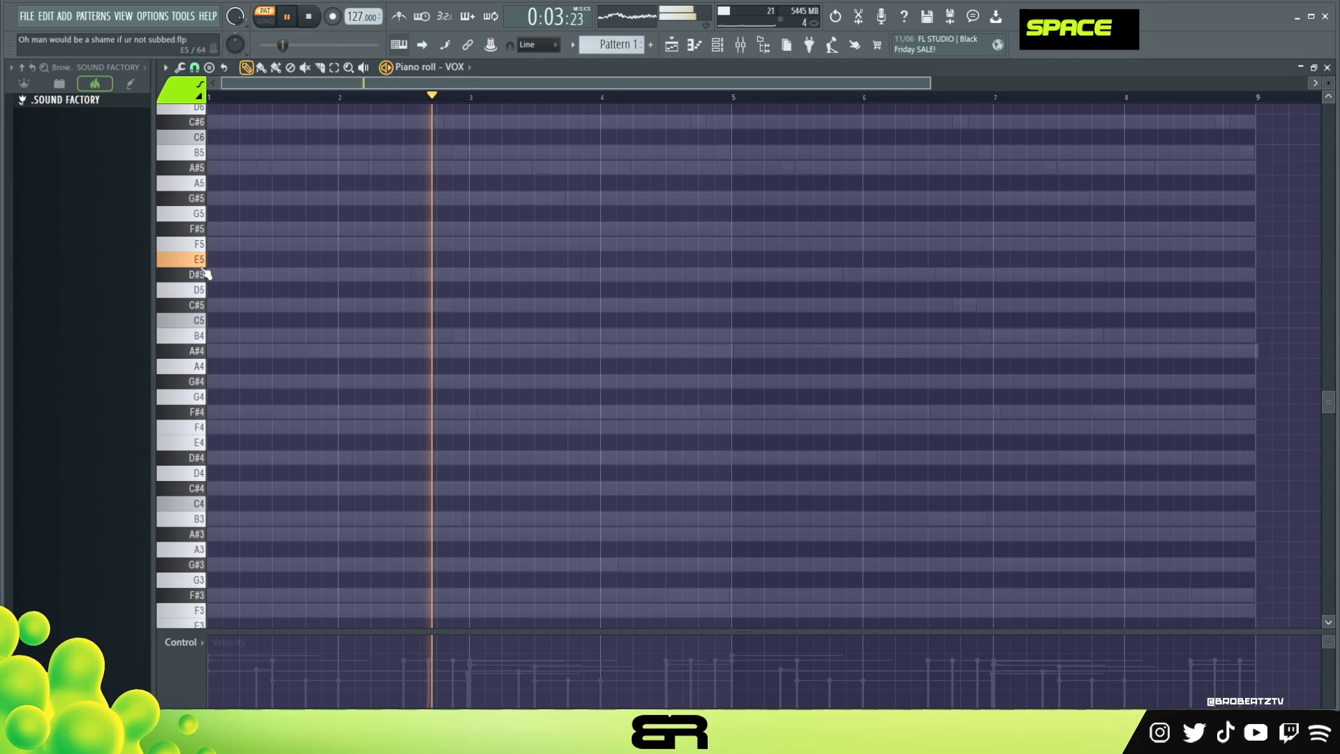
{"action": "key", "text": "space"}
{"action": "key", "text": "space"}
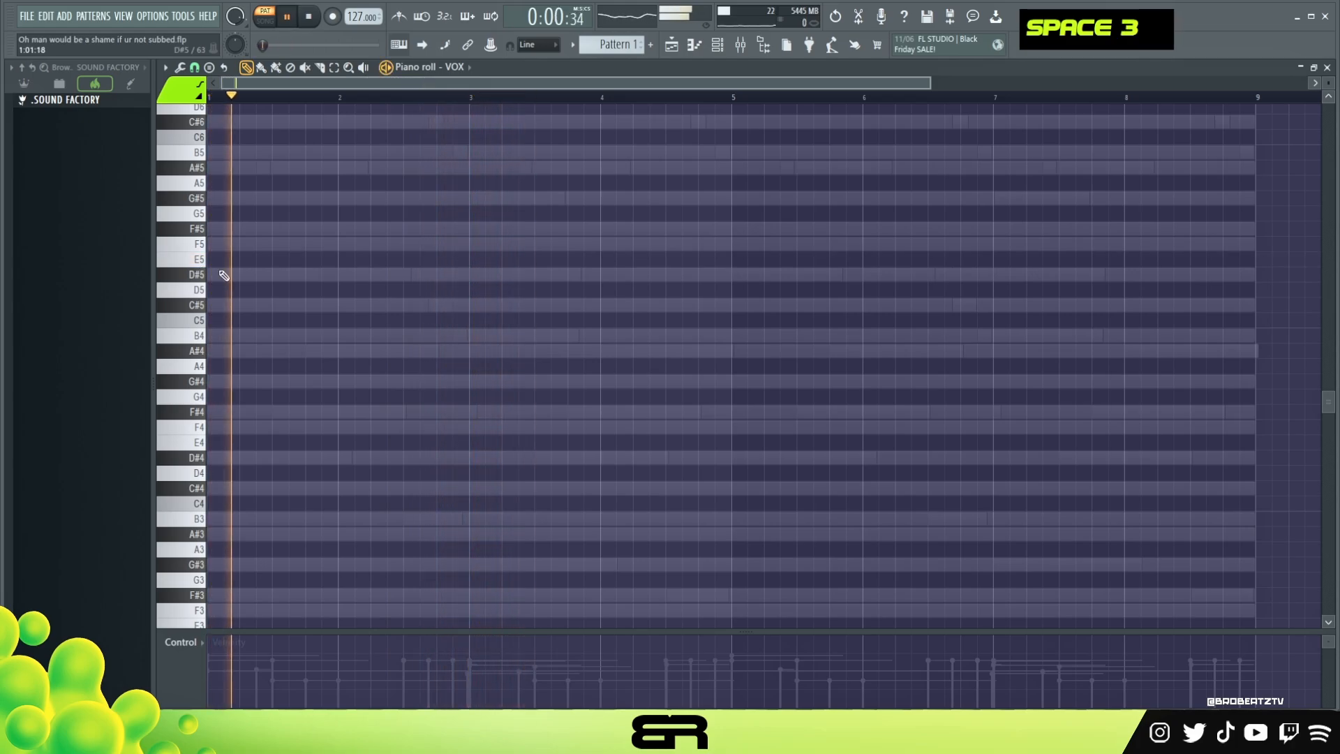
{"action": "left_click_drag", "start_coordinate": [239, 268], "coordinate": [698, 268]}
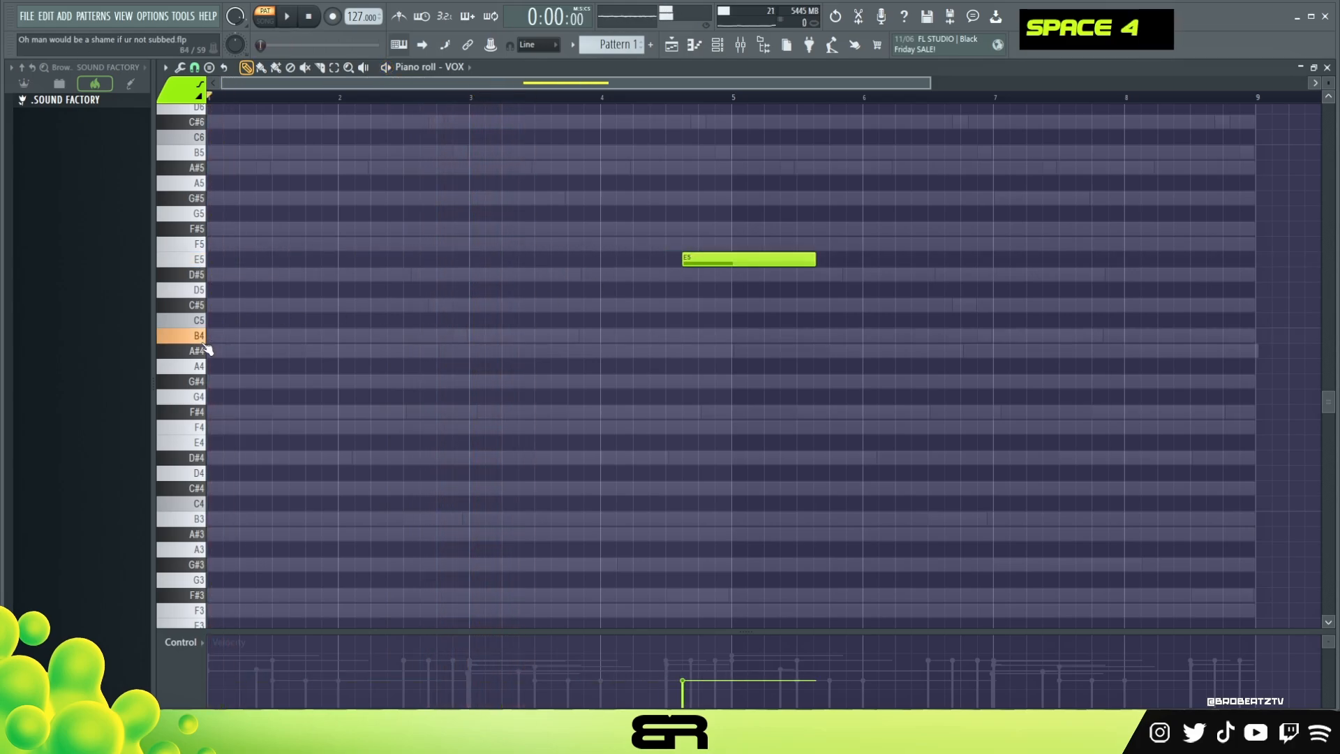
{"action": "key", "text": "space"}
{"action": "key", "text": "space"}
{"action": "key", "text": "space"}
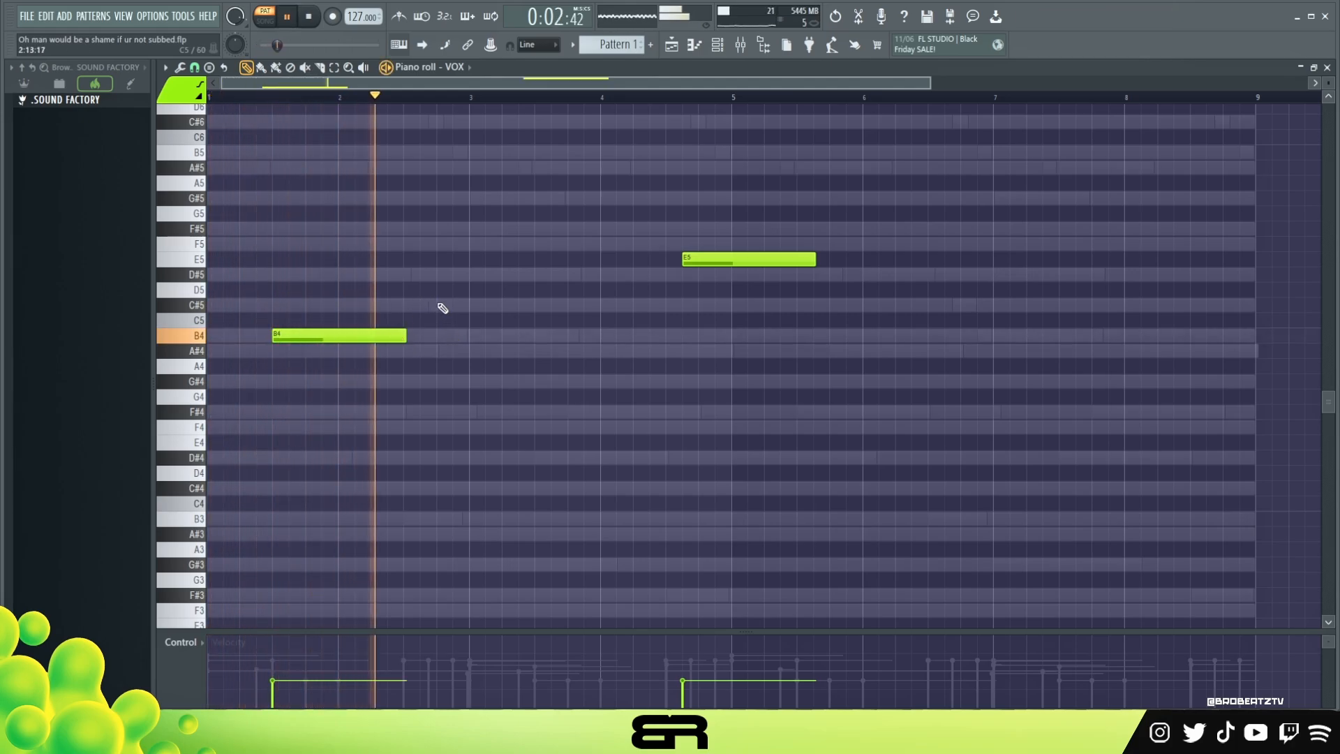
Lengthen the B4 vocal note to just past the start of bar 3 and listen to it.
{"action": "key", "text": "space"}
{"action": "key", "text": "space"}
{"action": "left_click_drag", "start_coordinate": [405, 341], "coordinate": [480, 346]}
{"action": "key", "text": "space"}
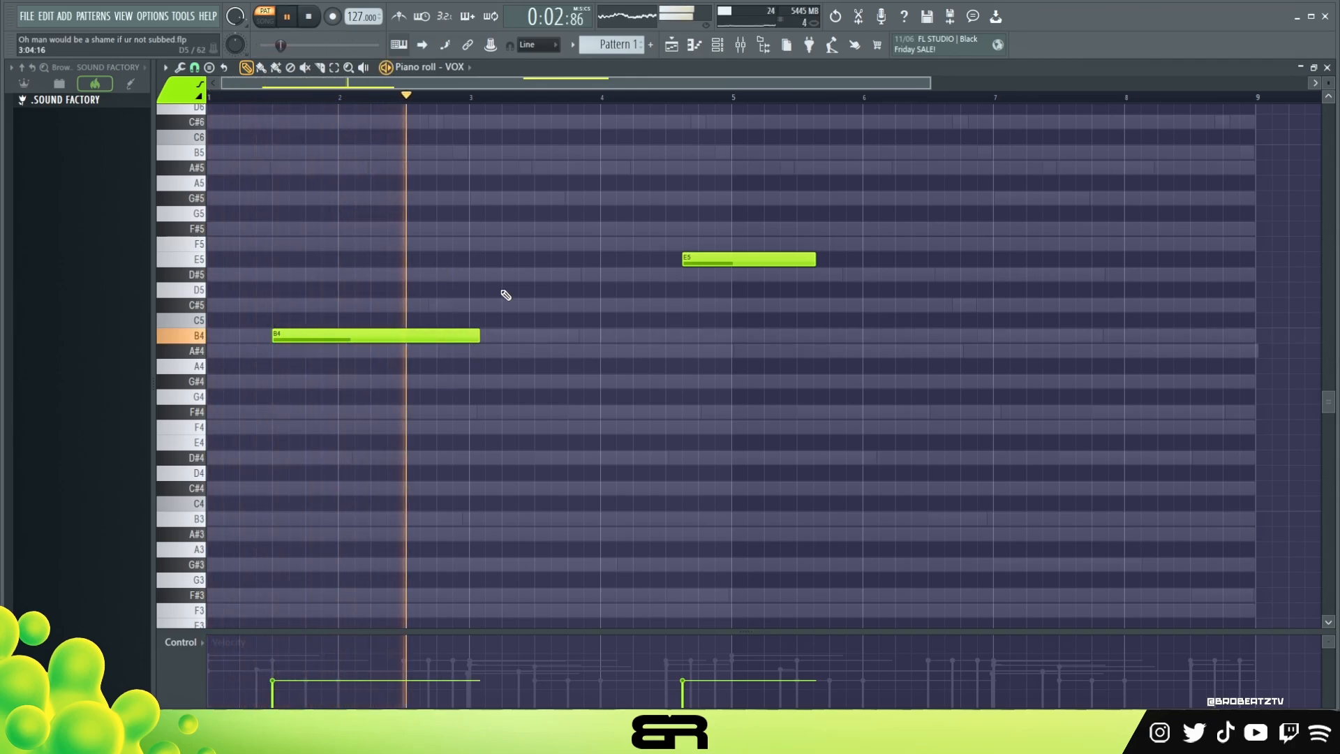
{"action": "key", "text": "space"}
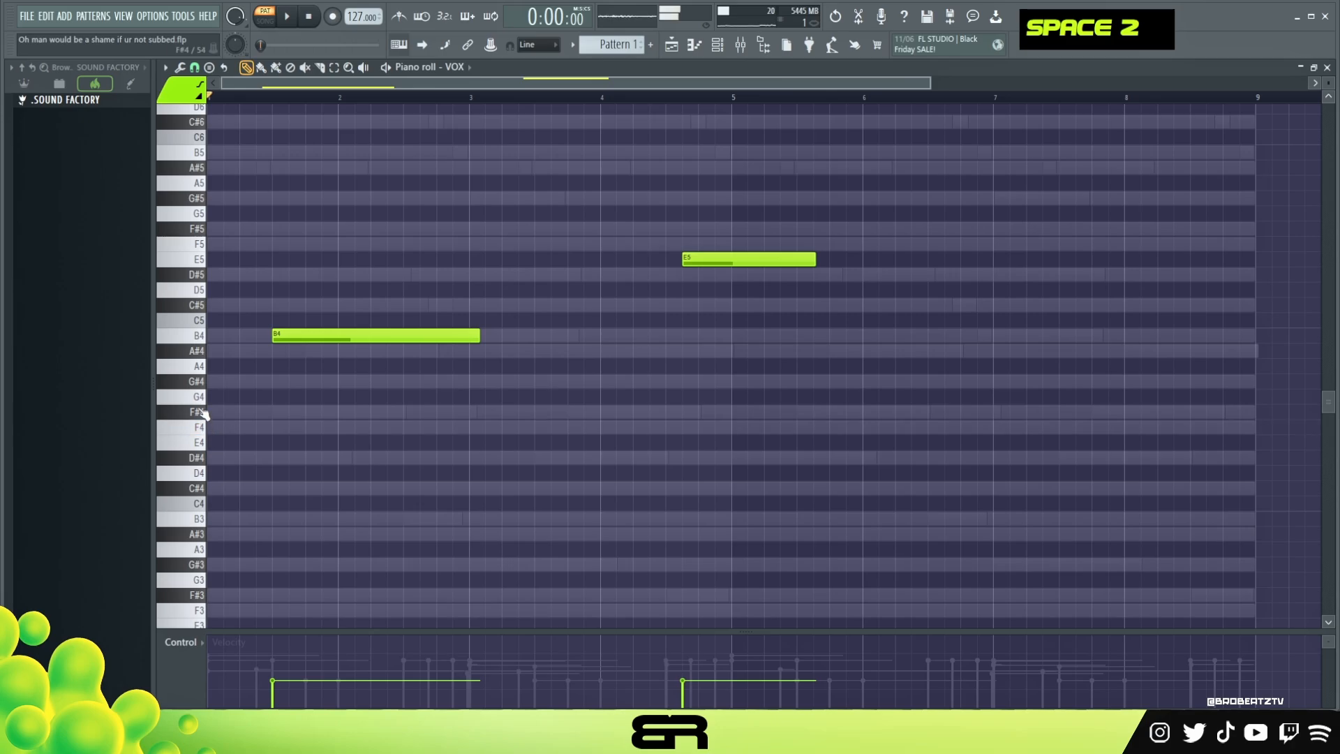
Add an A4 vocal note at the start of bar 3, shorten it to about one bar and play it.
{"action": "left_click", "coordinate": [500, 368]}
{"action": "key", "text": "space"}
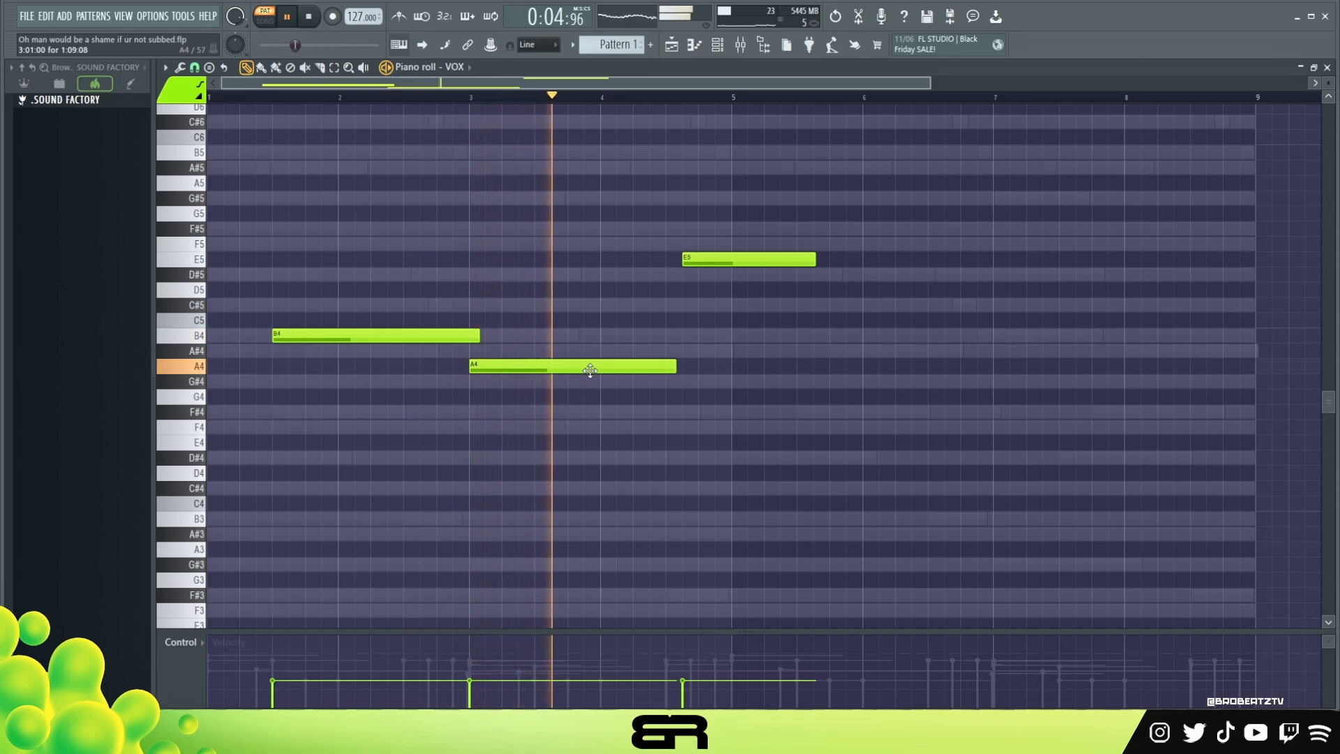
{"action": "scroll", "coordinate": [584, 372], "scroll_direction": "up", "scroll_amount": 1, "text": "shift"}
{"action": "scroll", "coordinate": [585, 371], "scroll_direction": "down", "scroll_amount": 1, "text": "shift"}
{"action": "key", "text": "space"}
{"action": "left_click_drag", "start_coordinate": [675, 367], "coordinate": [604, 379], "text": "alt"}
{"action": "key", "text": "space"}
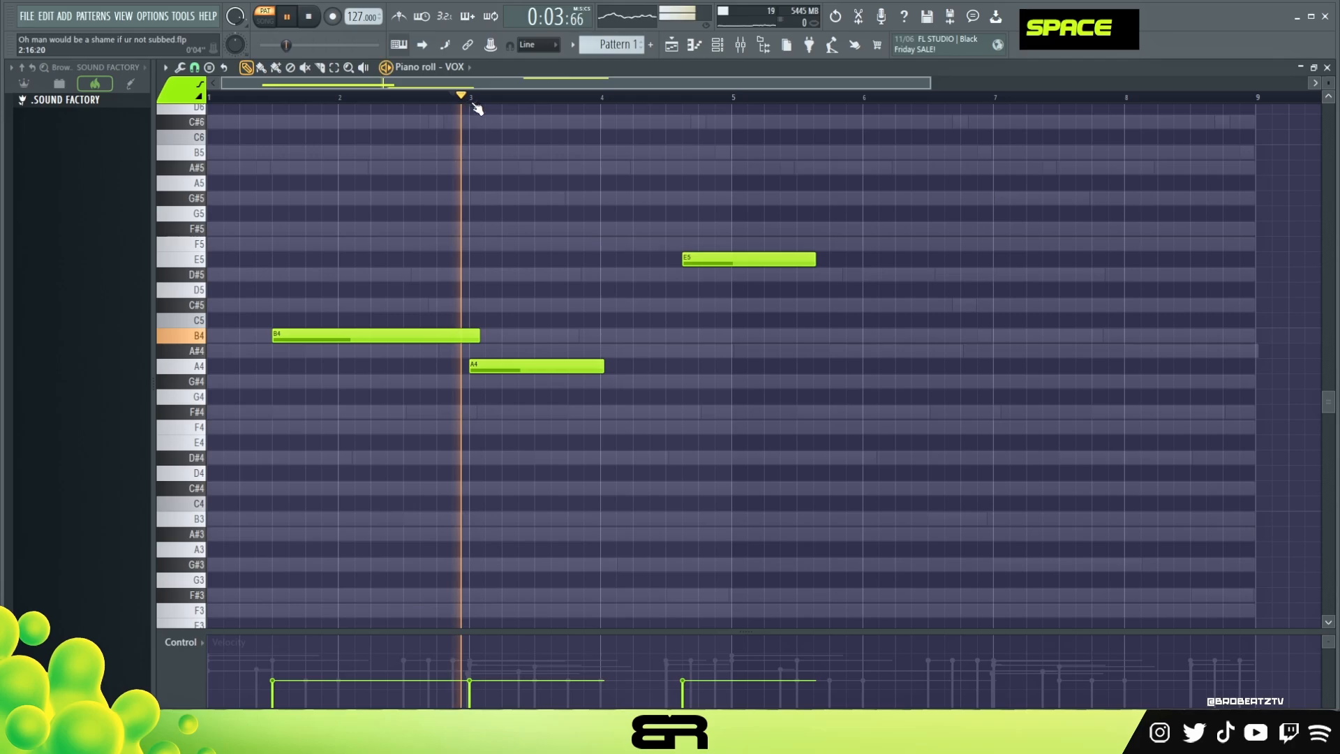
Trim the end of the B4 vocal note slightly, extend the end of A4 slightly, and check both in playback.
{"action": "left_click_drag", "start_coordinate": [488, 335], "coordinate": [485, 337], "text": "alt"}
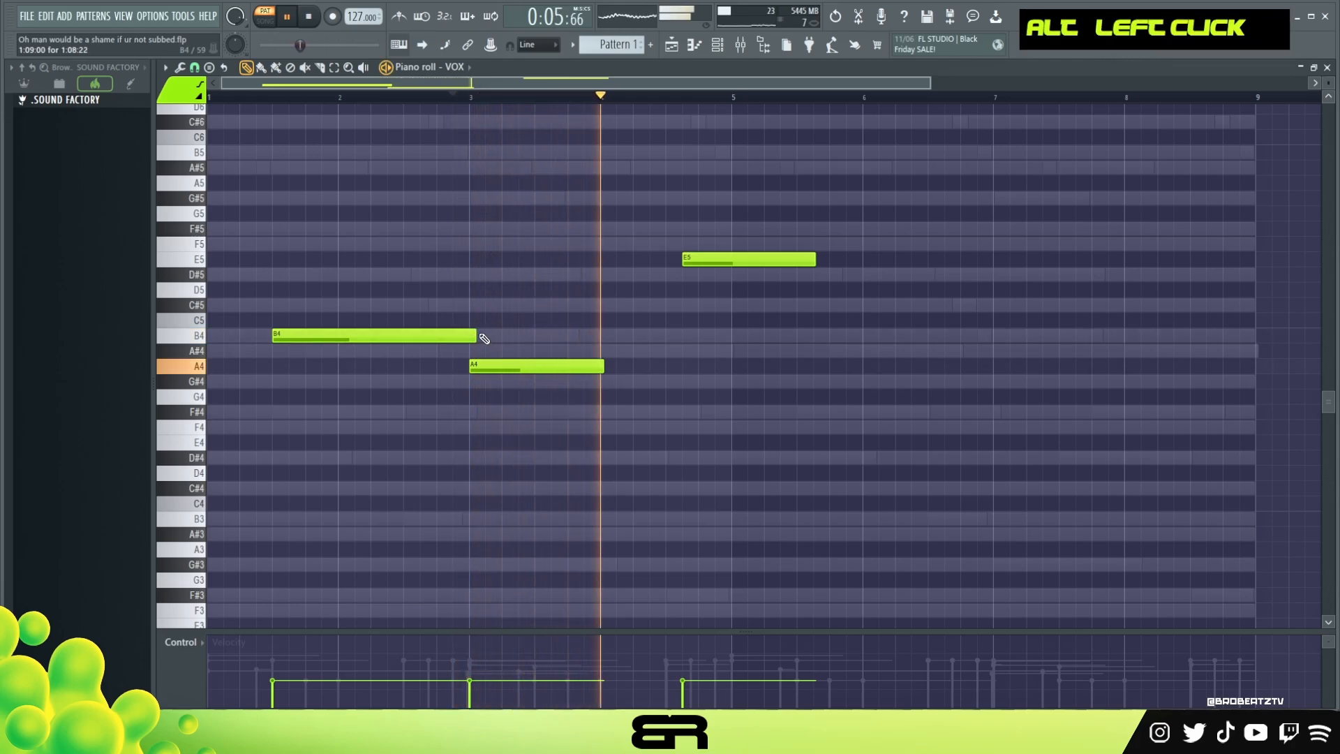
{"action": "key", "text": "space"}
{"action": "key", "text": "space"}
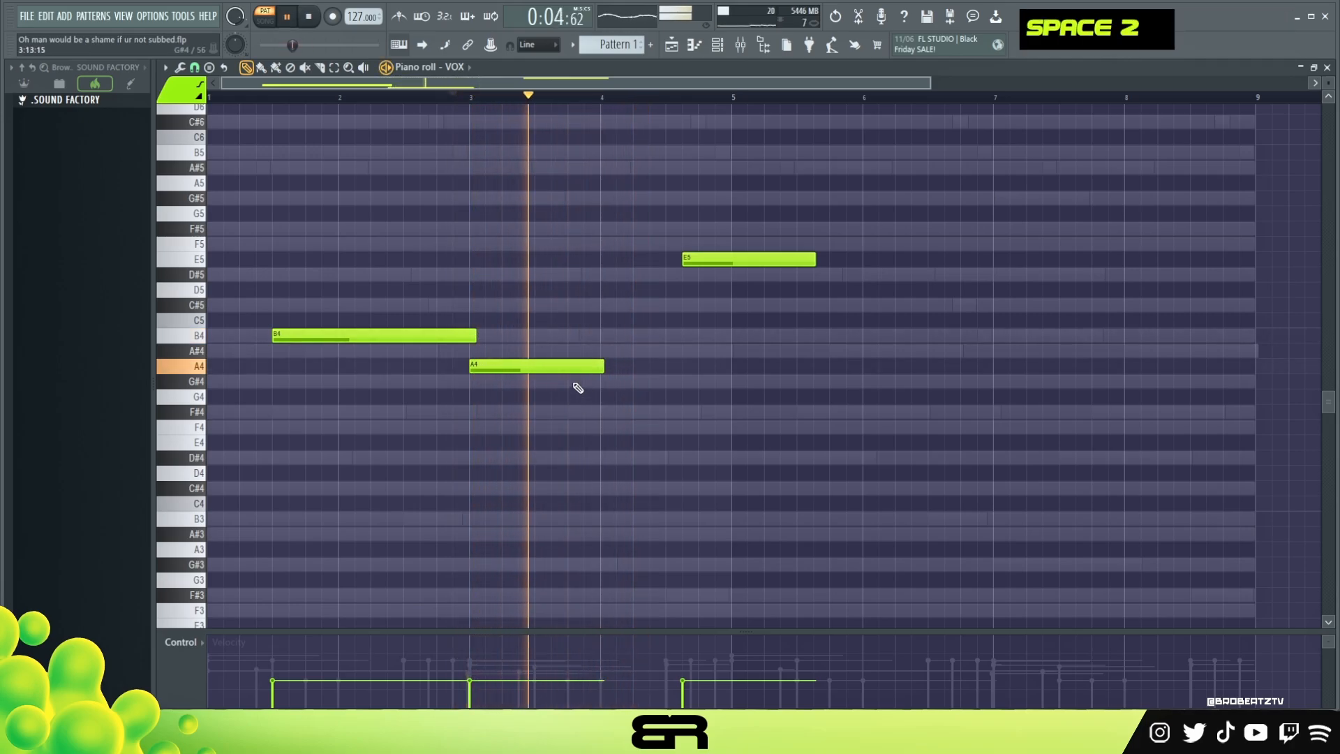
{"action": "left_click_drag", "start_coordinate": [603, 373], "coordinate": [610, 373], "text": "alt"}
{"action": "key", "text": "space"}
{"action": "key", "text": "space"}
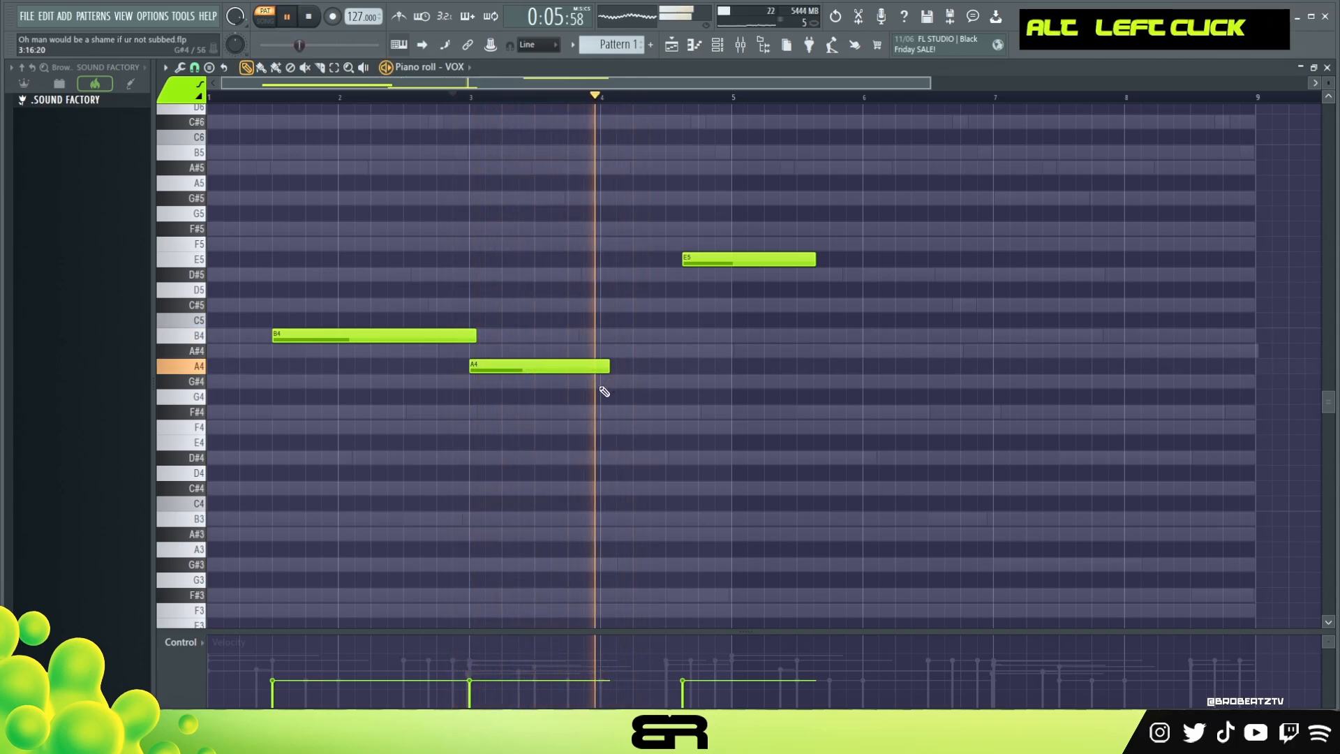
Move the E5 vocal note to the start of bar 5 and add an F5 note on beat 4 of that bar.
{"action": "key", "text": "space"}
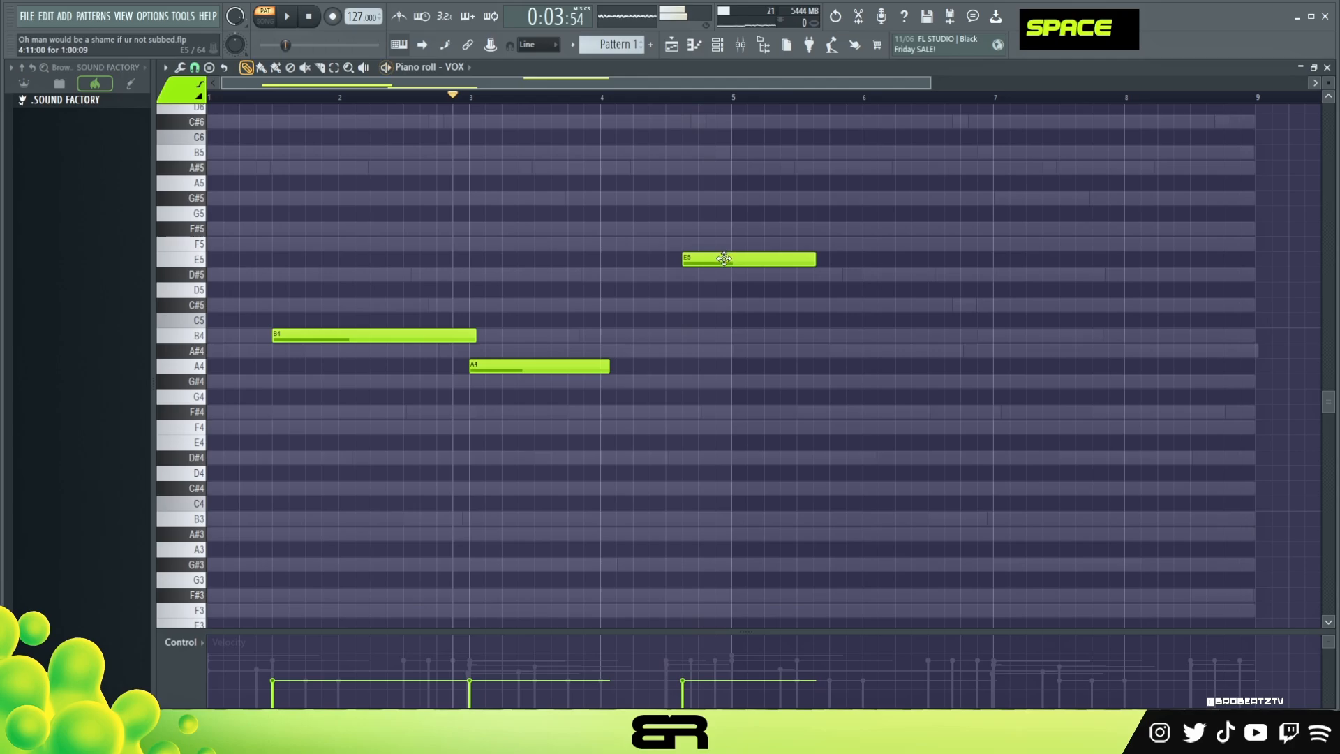
{"action": "key", "text": "space"}
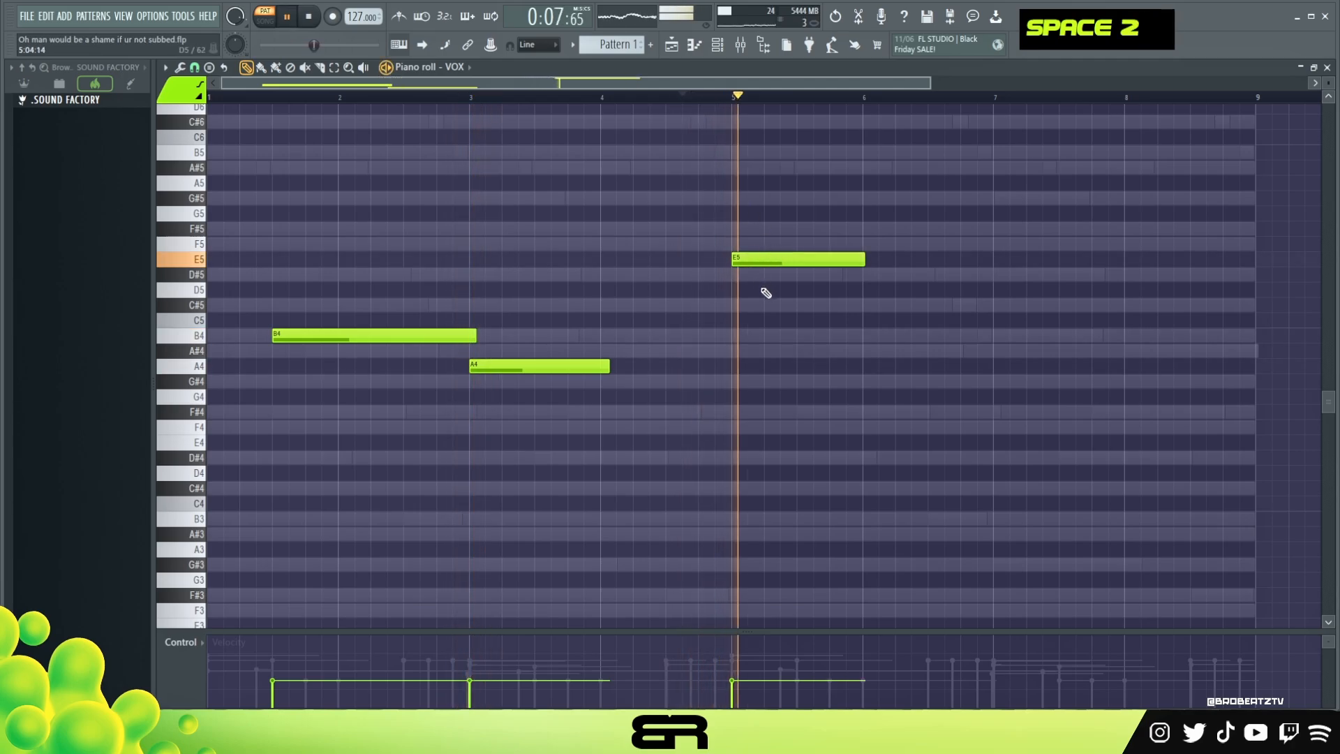
{"action": "key", "text": "space"}
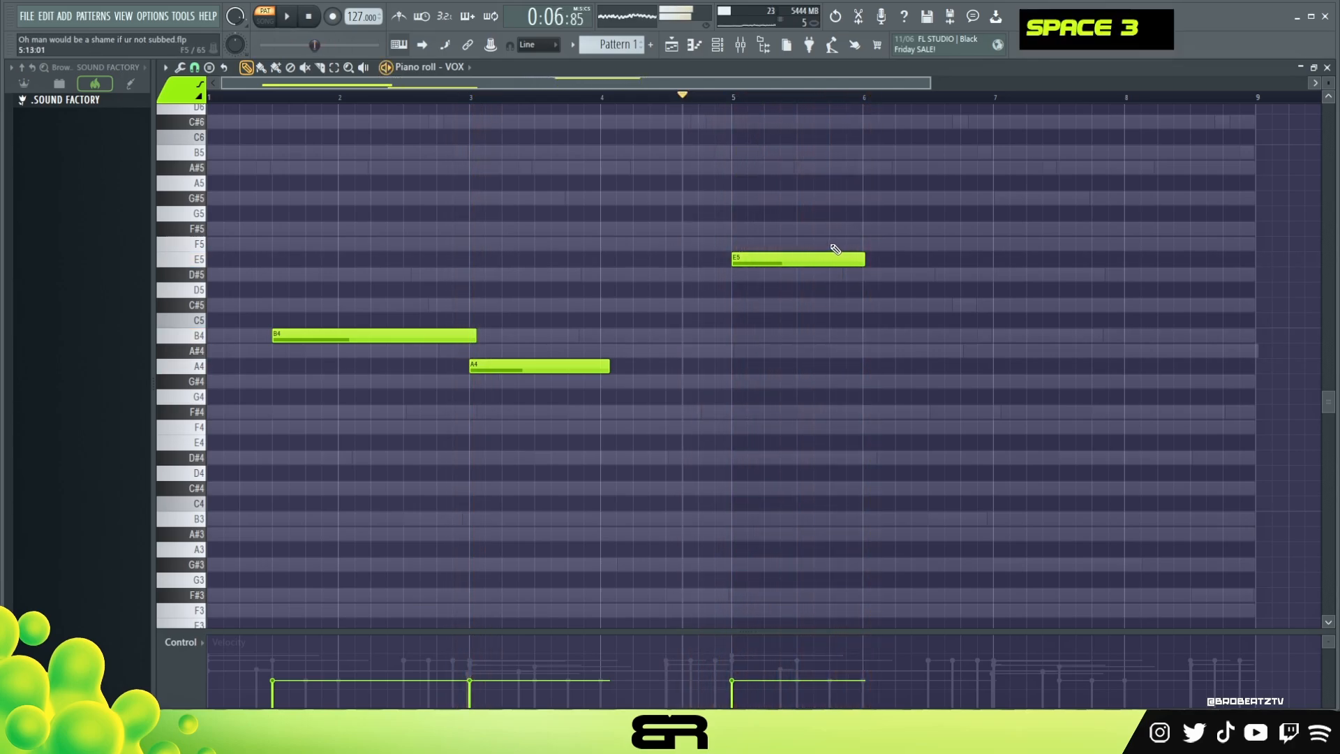
{"action": "key", "text": "space"}
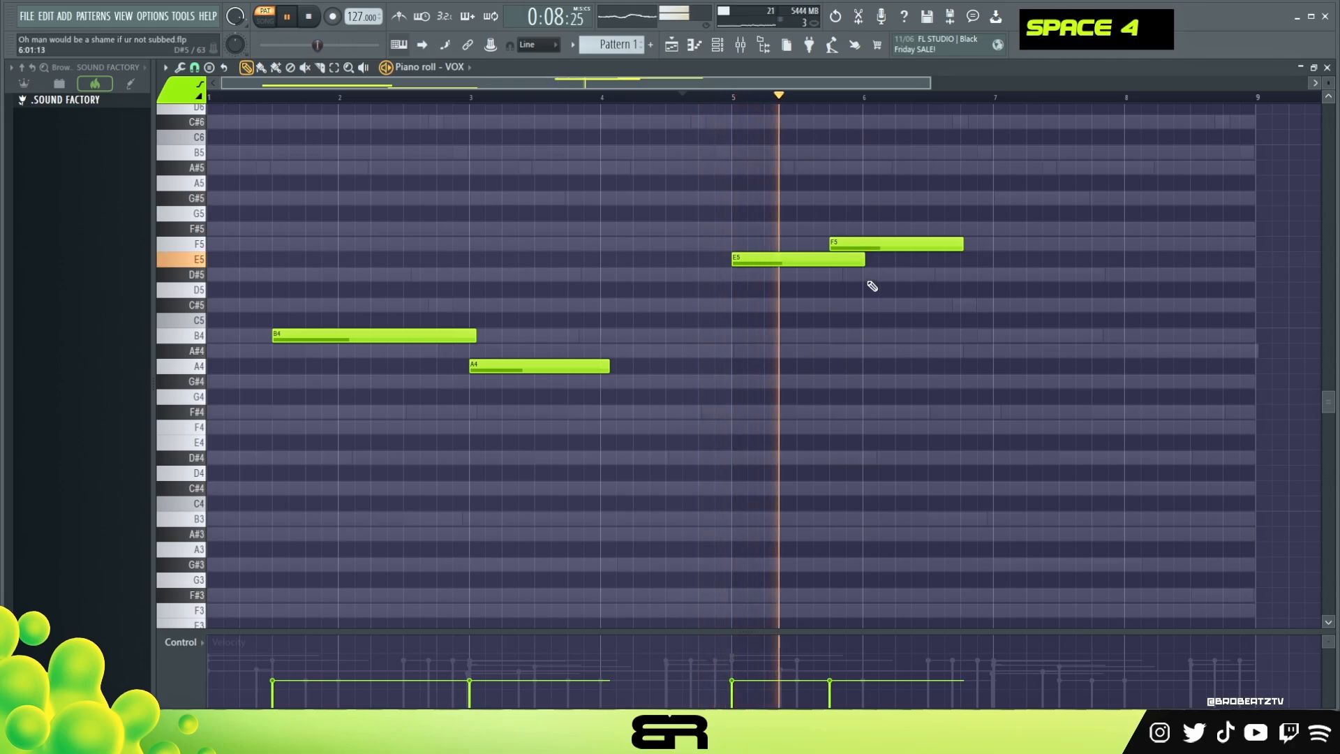
{"action": "key", "text": "space"}
Try the F5 vocal note at G5 and audition the change.
{"action": "left_click_drag", "start_coordinate": [880, 237], "coordinate": [877, 209]}
{"action": "key", "text": "space"}
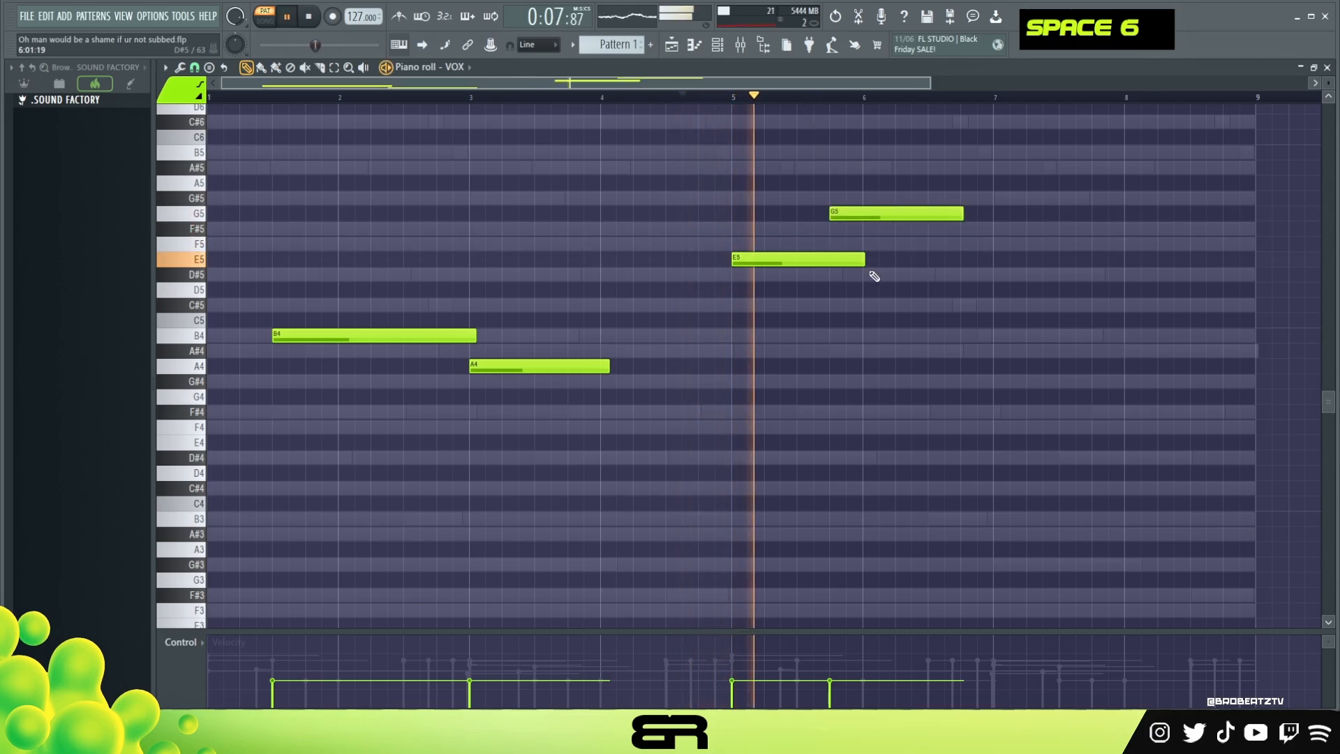
{"action": "key", "text": "space"}
Set the G5 vocal note to F5 at about three quarters of a bar, and audition with a D5 note at the start of bar 7.
{"action": "left_click_drag", "start_coordinate": [892, 213], "coordinate": [930, 246]}
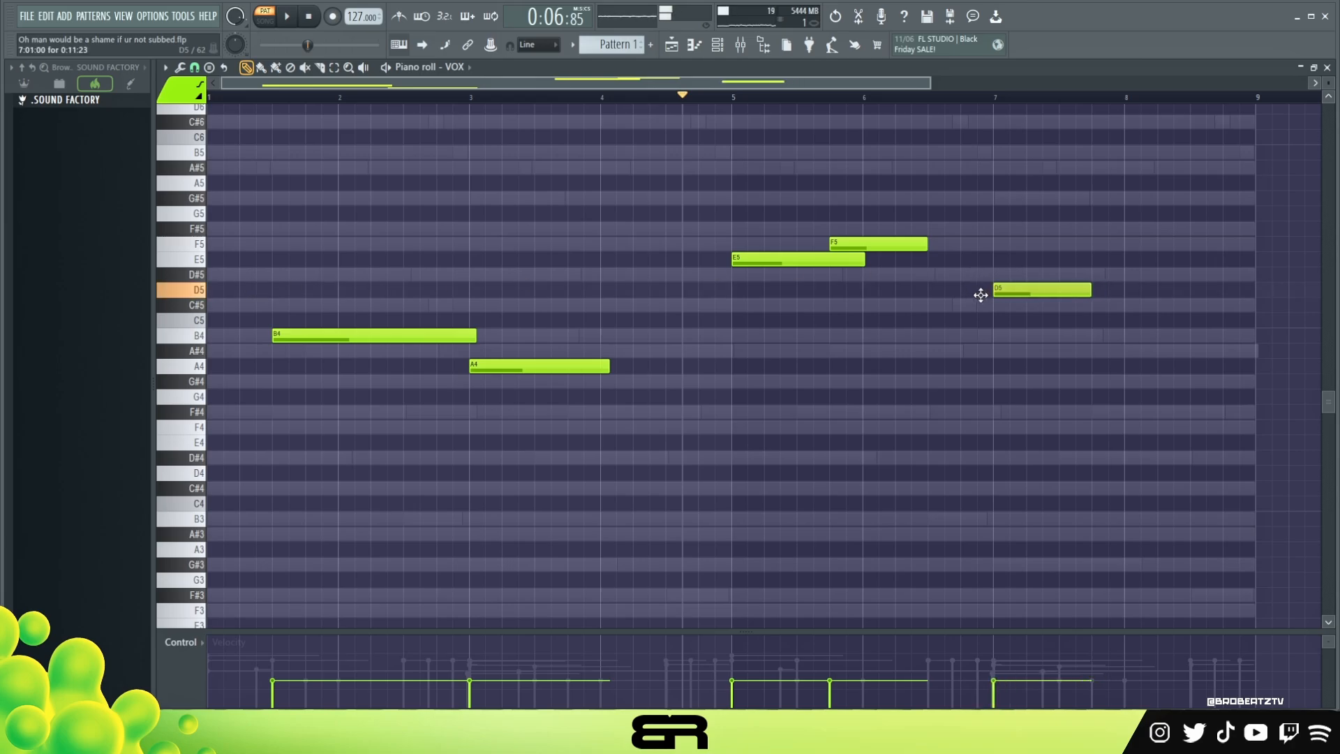
{"action": "key", "text": "space"}
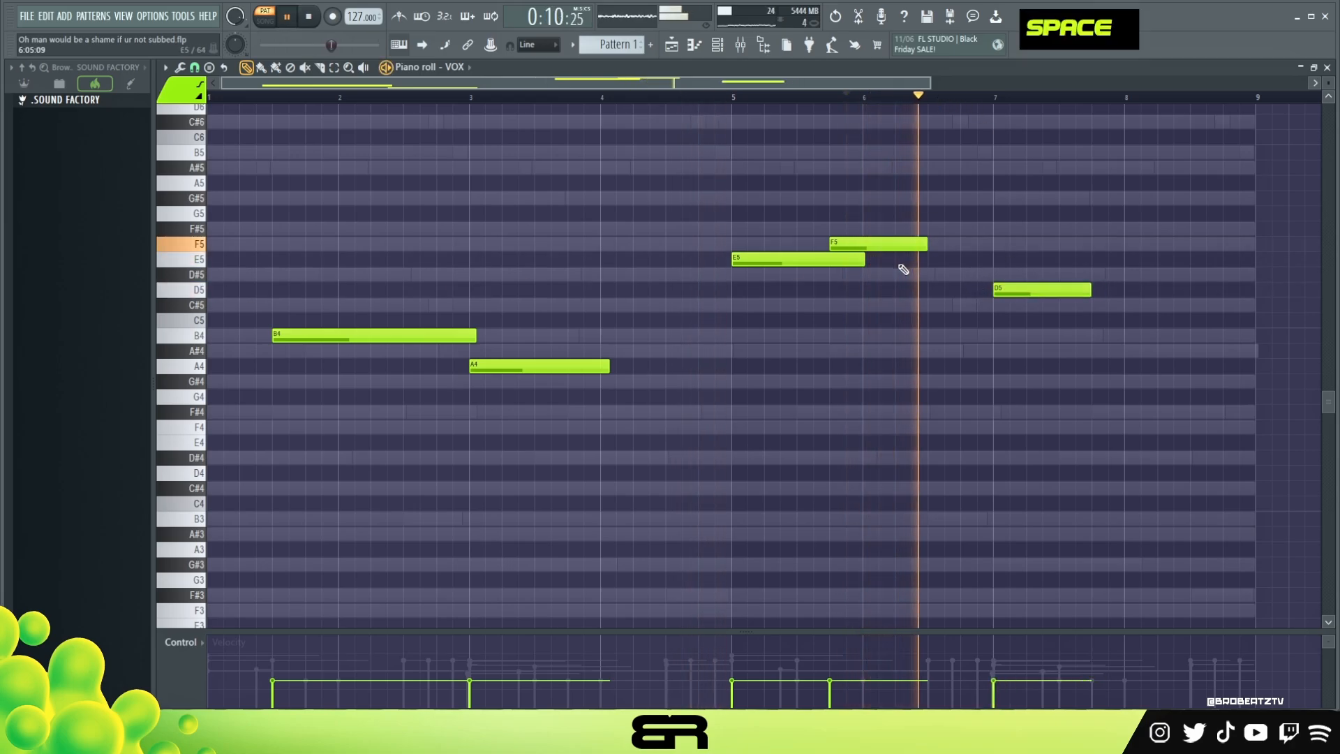
{"action": "key", "text": "space"}
Add an F#5 vocal note at the start of bar 6 while playing the second half of the pattern.
{"action": "key", "text": "space"}
{"action": "left_click", "coordinate": [879, 229]}
{"action": "key", "text": "space"}
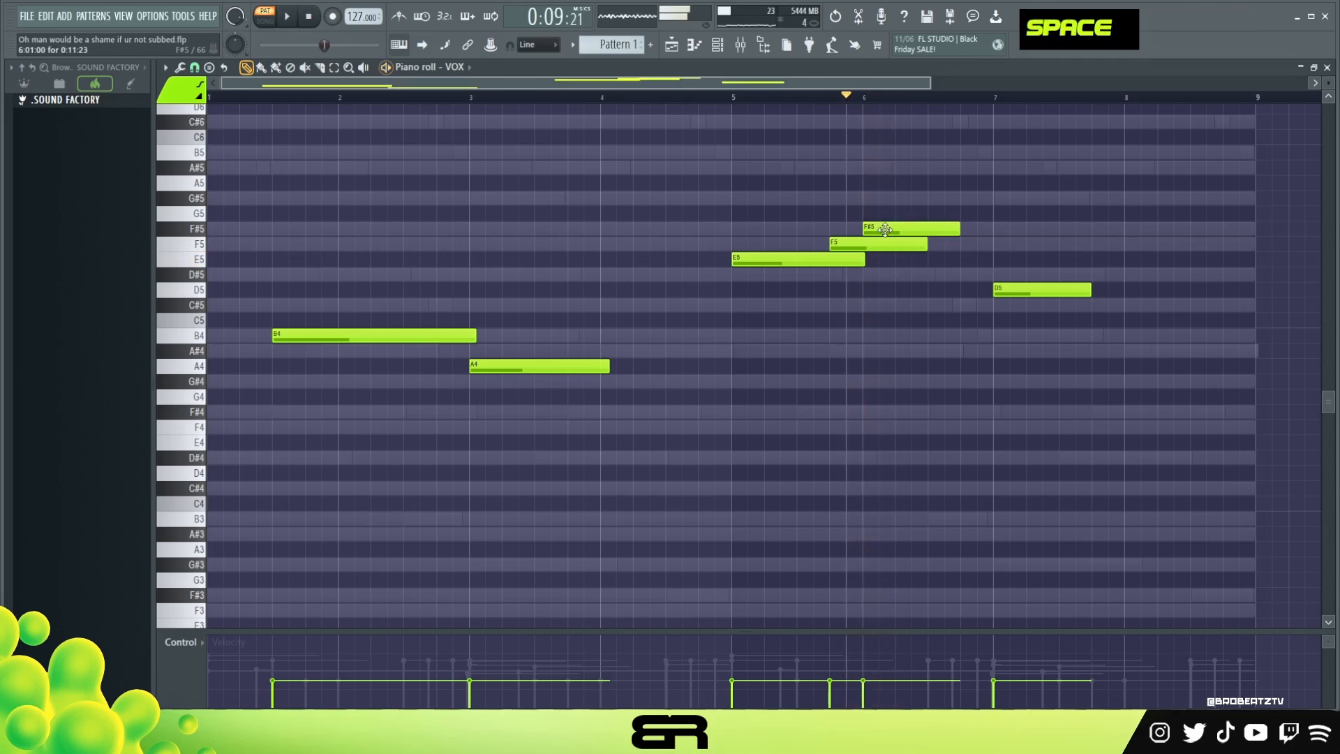
Move the F#5 vocal note to beat 2 of bar 6, and end it and the F5 note together shortly before beat 4.
{"action": "key", "text": "space"}
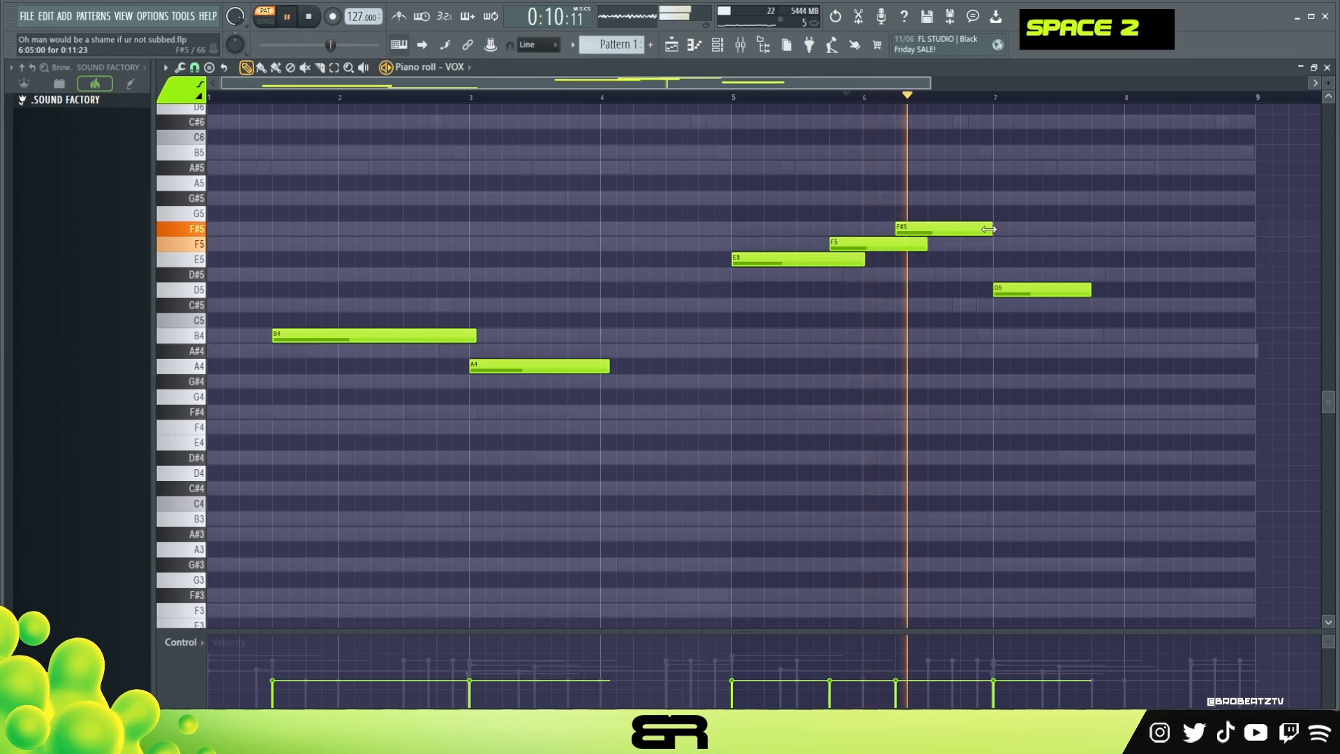
{"action": "key", "text": "space"}
{"action": "key", "text": "space"}
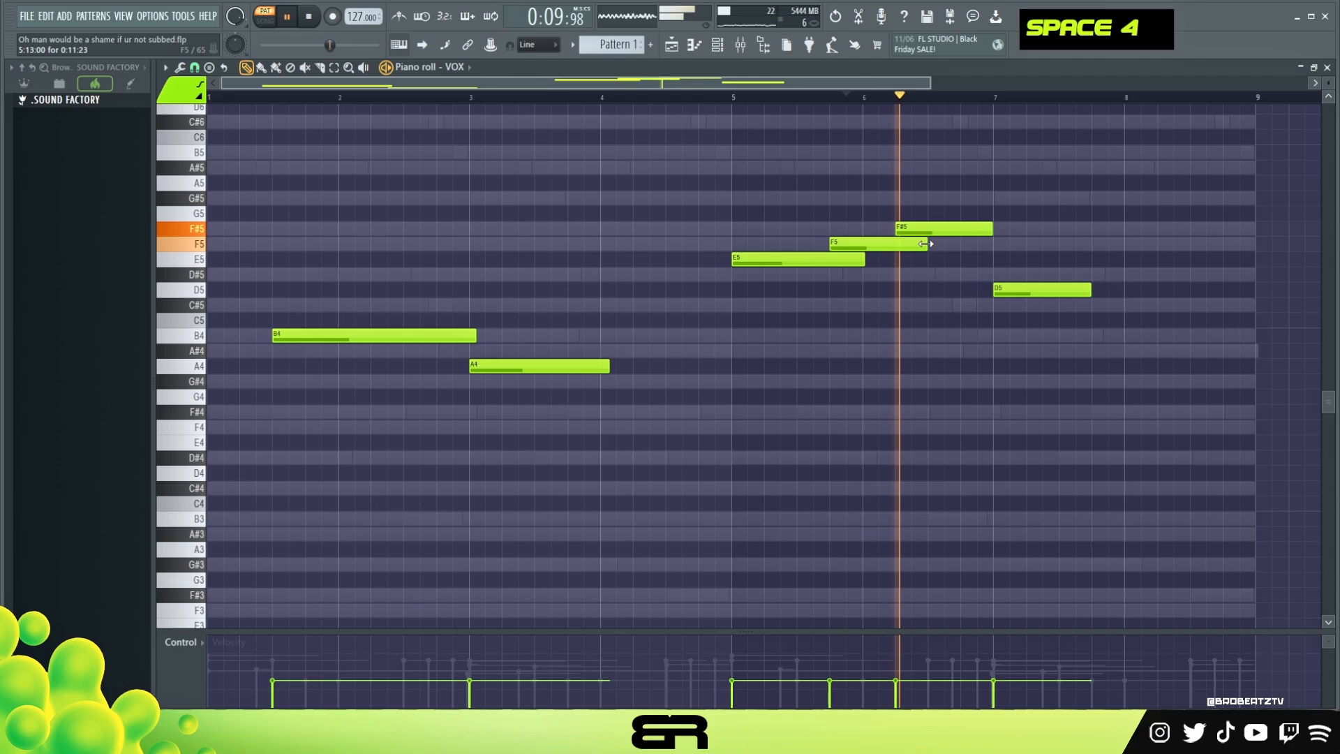
{"action": "mouse_move", "coordinate": [928, 245]}
{"action": "left_mouse_down"}
{"action": "mouse_move", "coordinate": [947, 255]}
{"action": "mouse_move", "coordinate": [963, 229]}
{"action": "mouse_move", "coordinate": [945, 229]}
{"action": "left_mouse_up"}
Add a short A4 vocal note on beat 3 of bar 6 and audition it.
{"action": "key", "text": "space"}
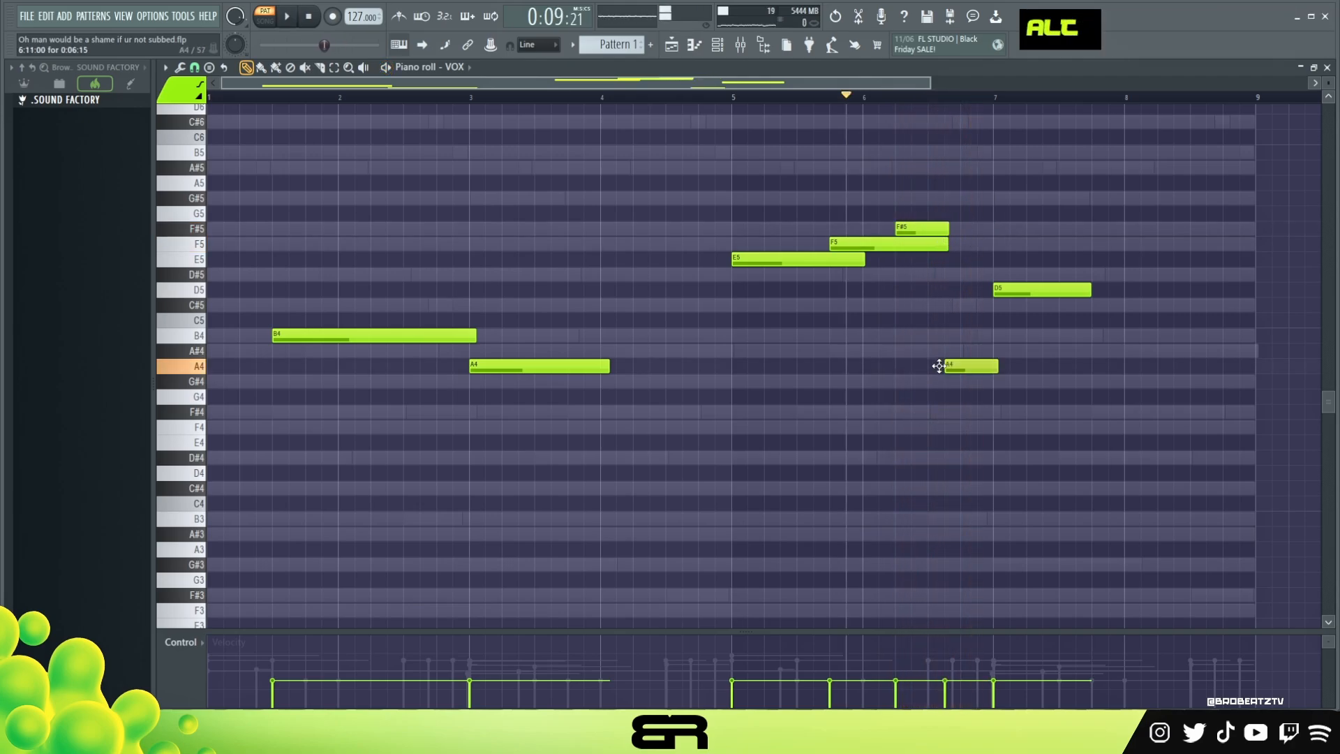
{"action": "key", "text": "space"}
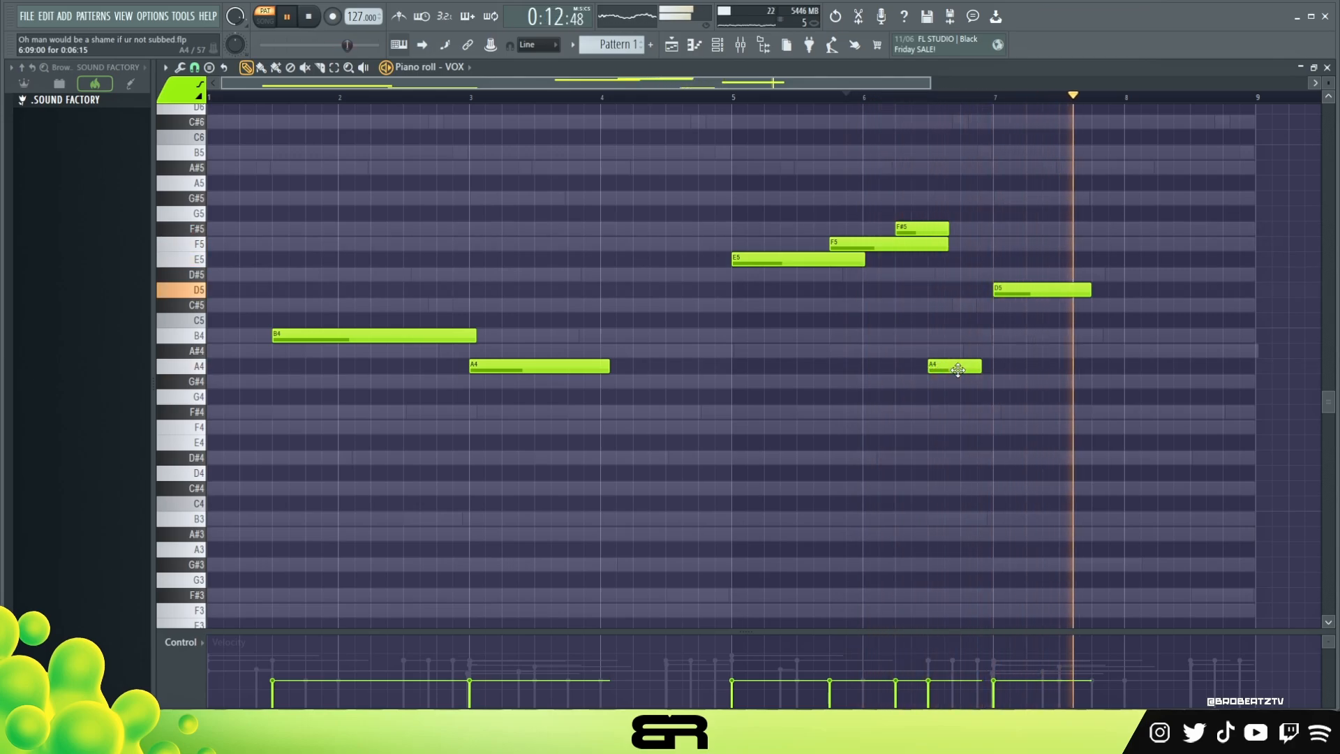
{"action": "key", "text": "space"}
{"action": "key", "text": "space"}
Move the D5 vocal note down to C5 on beat 4 of bar 6 and audition the change.
{"action": "mouse_move", "coordinate": [989, 296]}
{"action": "left_mouse_down"}
{"action": "mouse_move", "coordinate": [1003, 291]}
{"action": "mouse_move", "coordinate": [1007, 325]}
{"action": "left_mouse_up"}
{"action": "key", "text": "space"}
{"action": "key", "text": "space"}
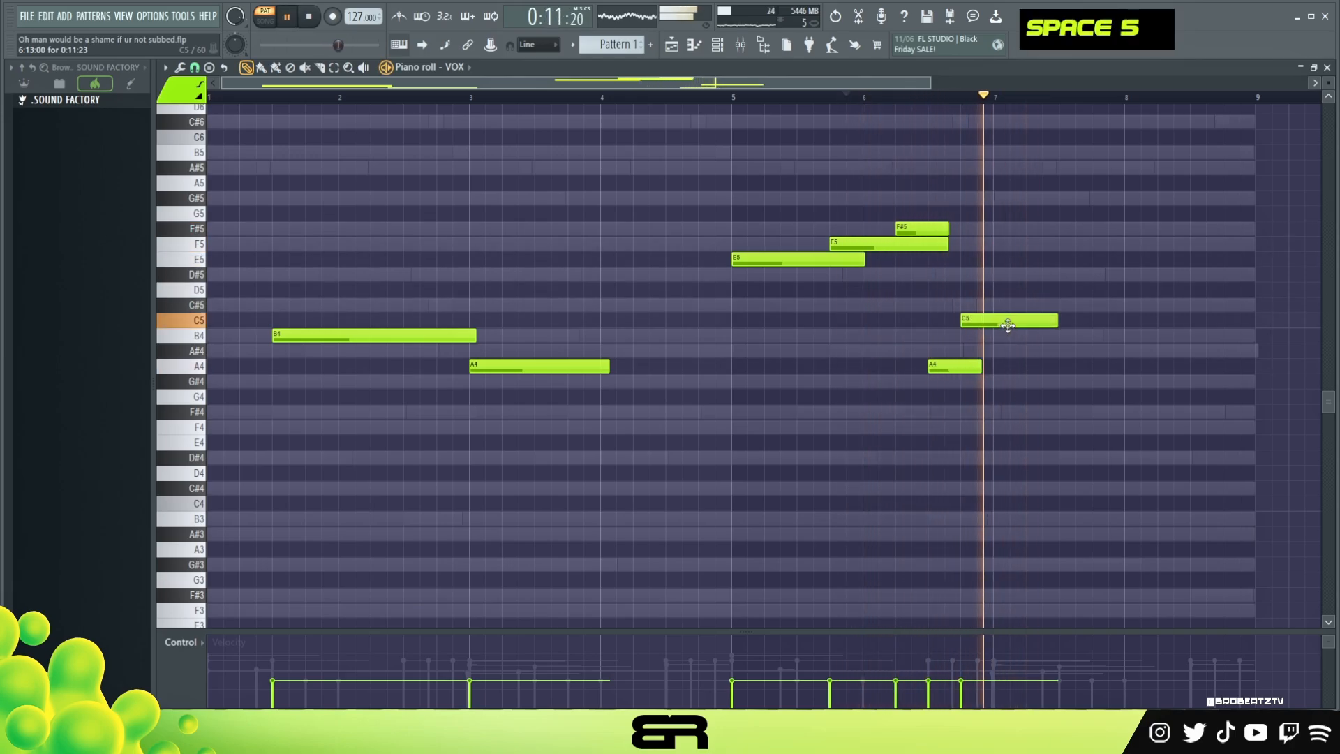
{"action": "key", "text": "space"}
Lengthen the C5 vocal note to almost the end of bar 8, and fine-tune the ends of the short A4, F5 and F#5 notes while auditioning.
{"action": "left_click_drag", "start_coordinate": [1052, 323], "coordinate": [1247, 342]}
{"action": "left_click_drag", "start_coordinate": [979, 368], "coordinate": [956, 384]}
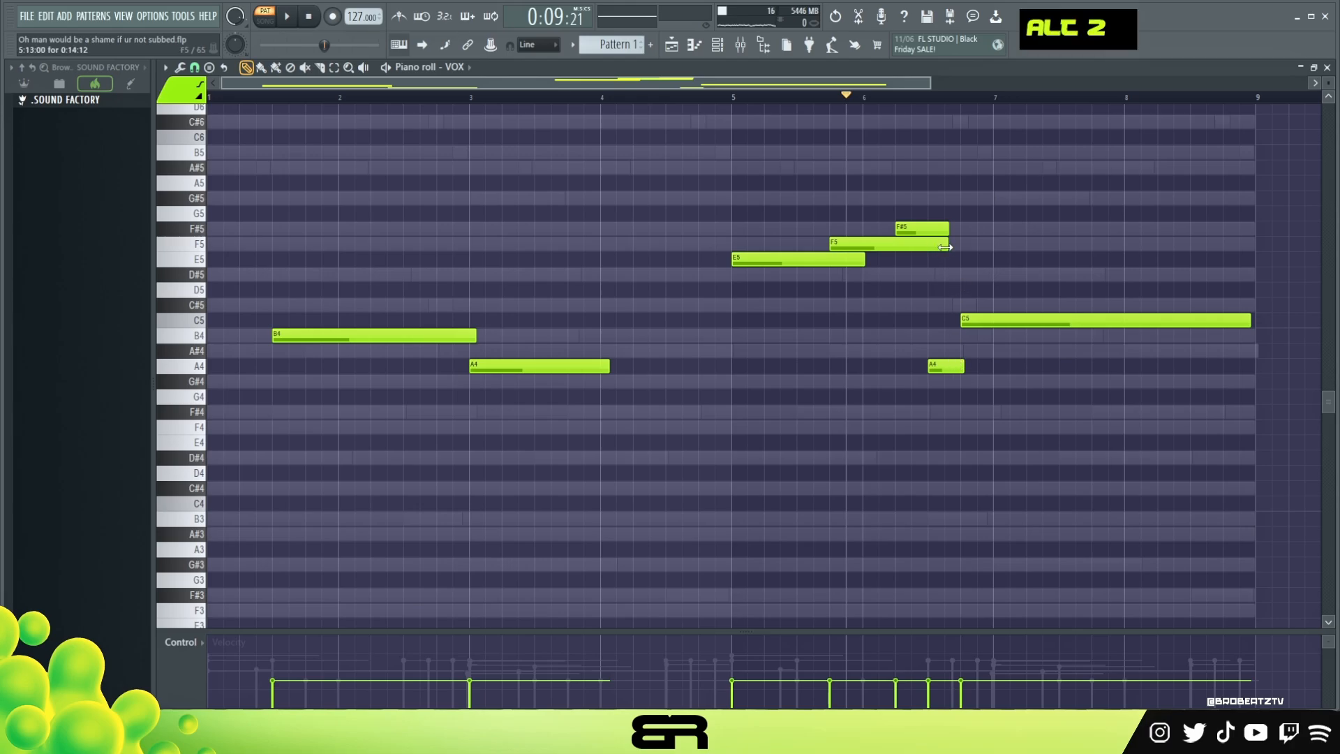
{"action": "left_click_drag", "start_coordinate": [946, 247], "coordinate": [946, 235]}
{"action": "key", "text": "space"}
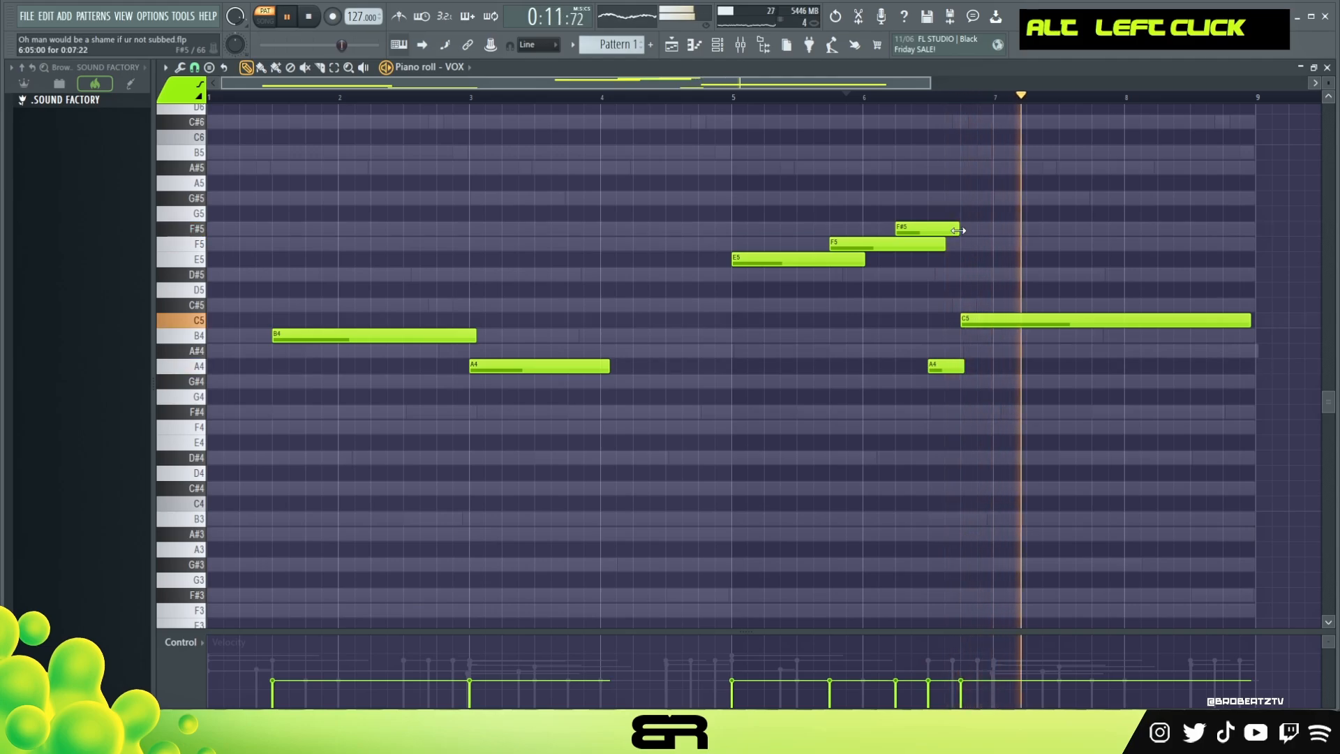
{"action": "left_click_drag", "start_coordinate": [959, 229], "coordinate": [940, 245]}
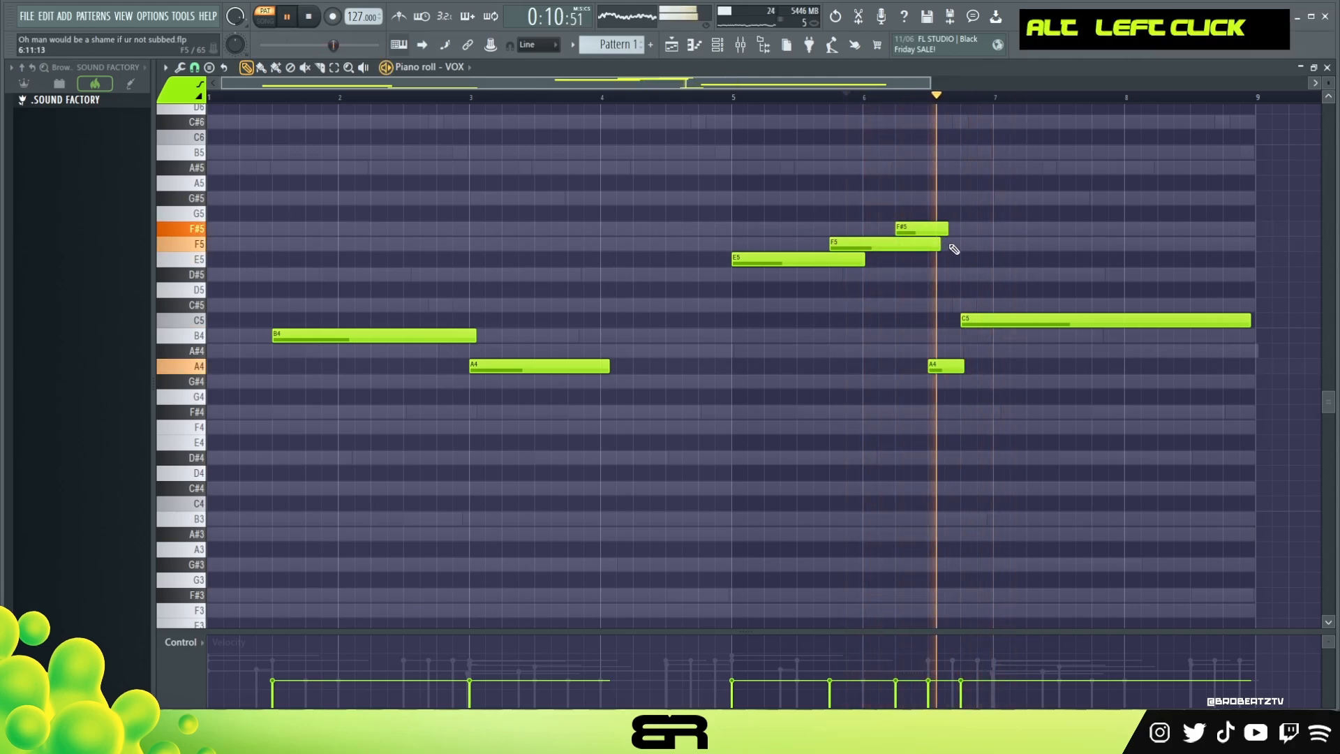
{"action": "key", "text": "space"}
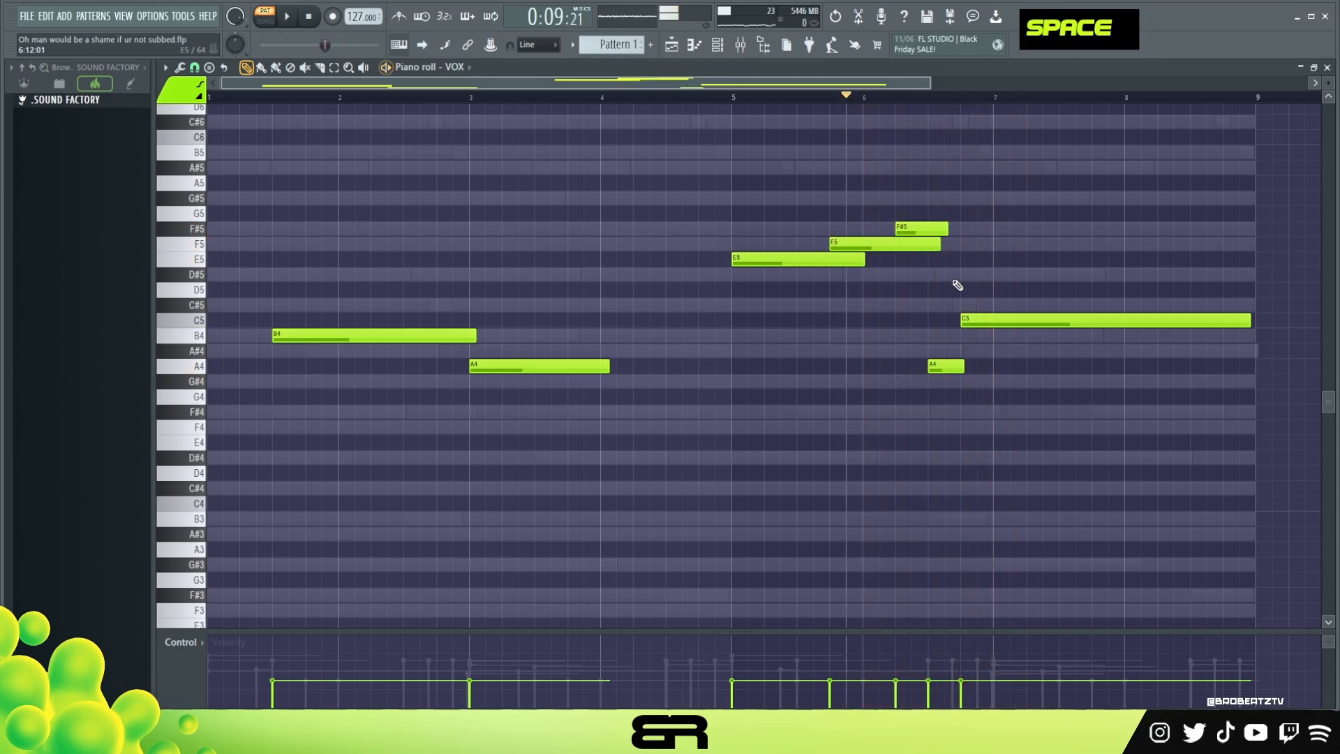
{"action": "left_click", "coordinate": [966, 366], "text": "alt"}
{"action": "right_click", "coordinate": [964, 365]}
{"action": "left_click_drag", "start_coordinate": [912, 320], "coordinate": [950, 395]}
{"action": "left_click_drag", "start_coordinate": [979, 334], "coordinate": [978, 318]}
{"action": "left_click", "coordinate": [968, 285], "text": "ctrl"}
Shorten the F5 vocal note to end on beat 3 of bar 6 and audition the phrase.
{"action": "key", "text": "space"}
{"action": "left_click_drag", "start_coordinate": [939, 244], "coordinate": [927, 246]}
{"action": "key", "text": "space"}
{"action": "key", "text": "space"}
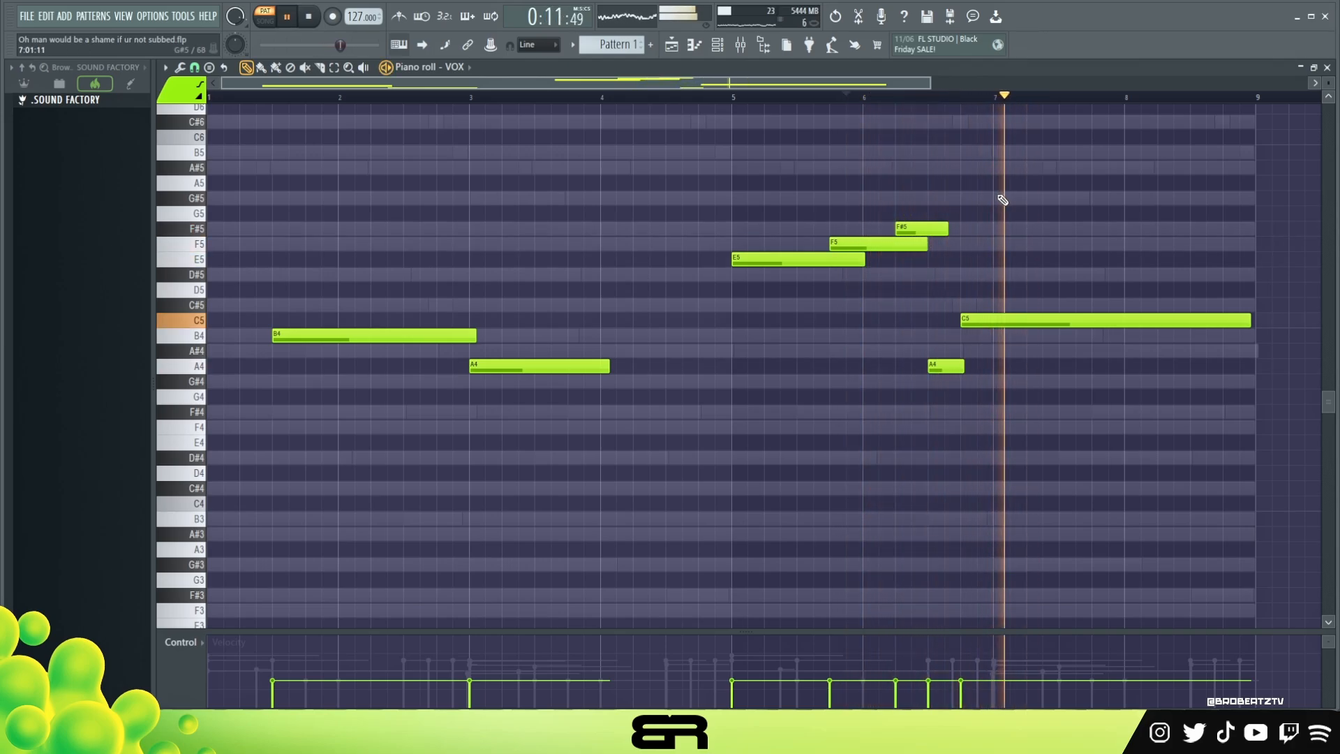
Snap the end of the long C5 vocal note to the end of bar 8.
{"action": "left_click", "coordinate": [1041, 325], "text": "ctrl"}
{"action": "key", "text": "ctrl+q"}
{"action": "right_click", "coordinate": [1030, 258]}
{"action": "key", "text": "space"}
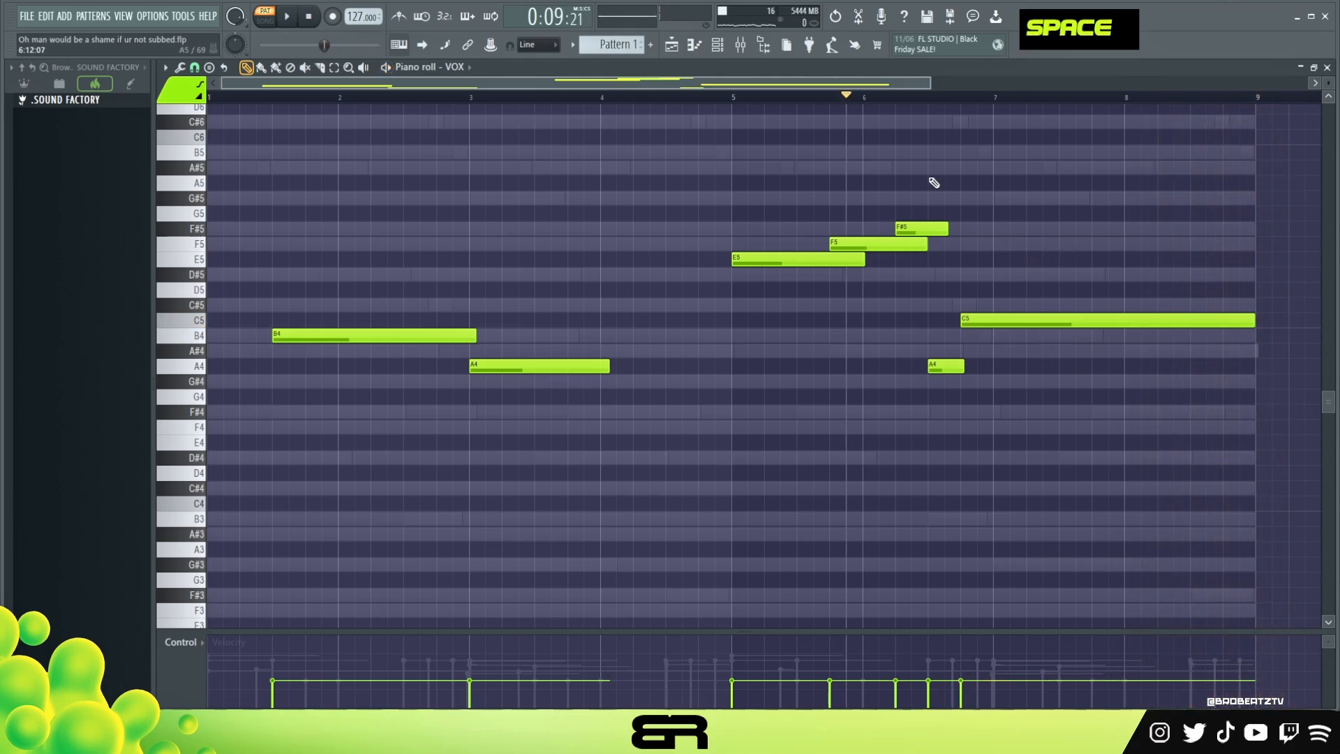
Play the pattern with the completed vocal line and review all instruments in the channel rack.
{"action": "key", "text": "space"}
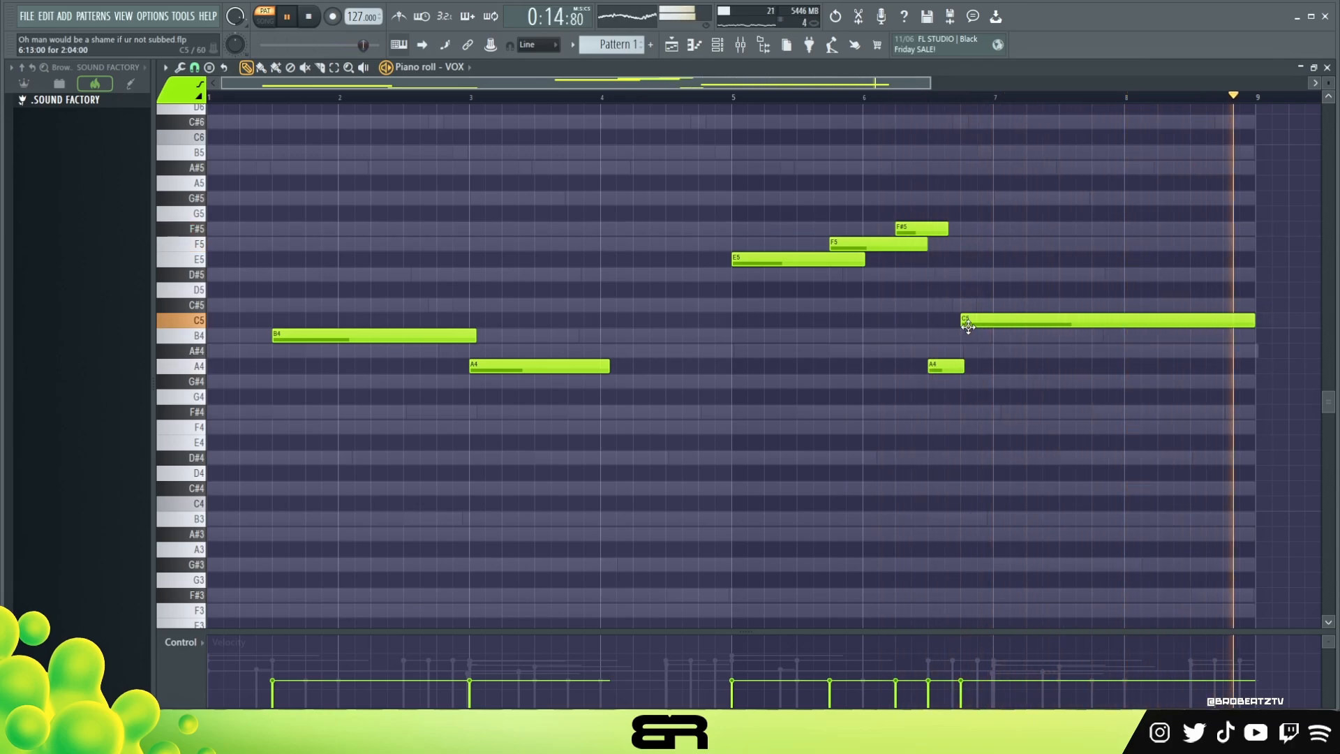
{"action": "key", "text": "space"}
{"action": "key", "text": "space"}
{"action": "key", "text": "space"}
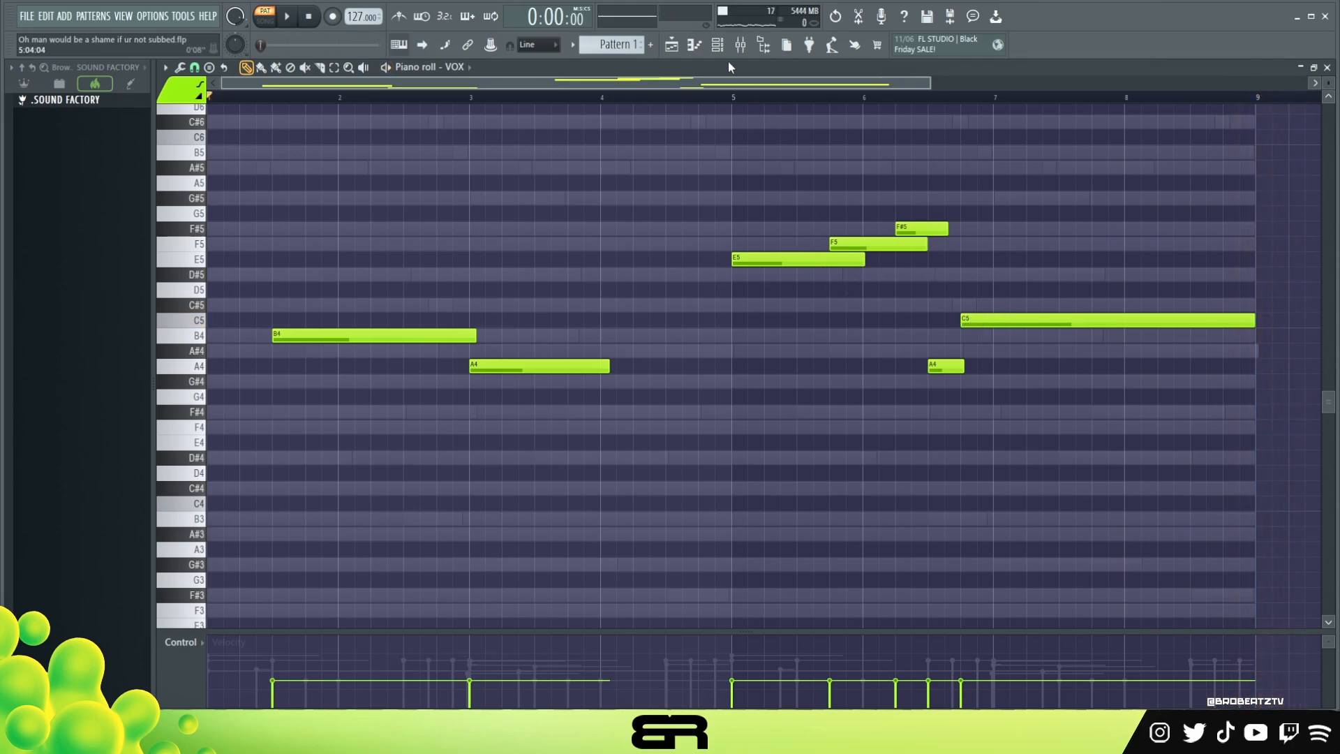
{"action": "key", "text": "F6"}
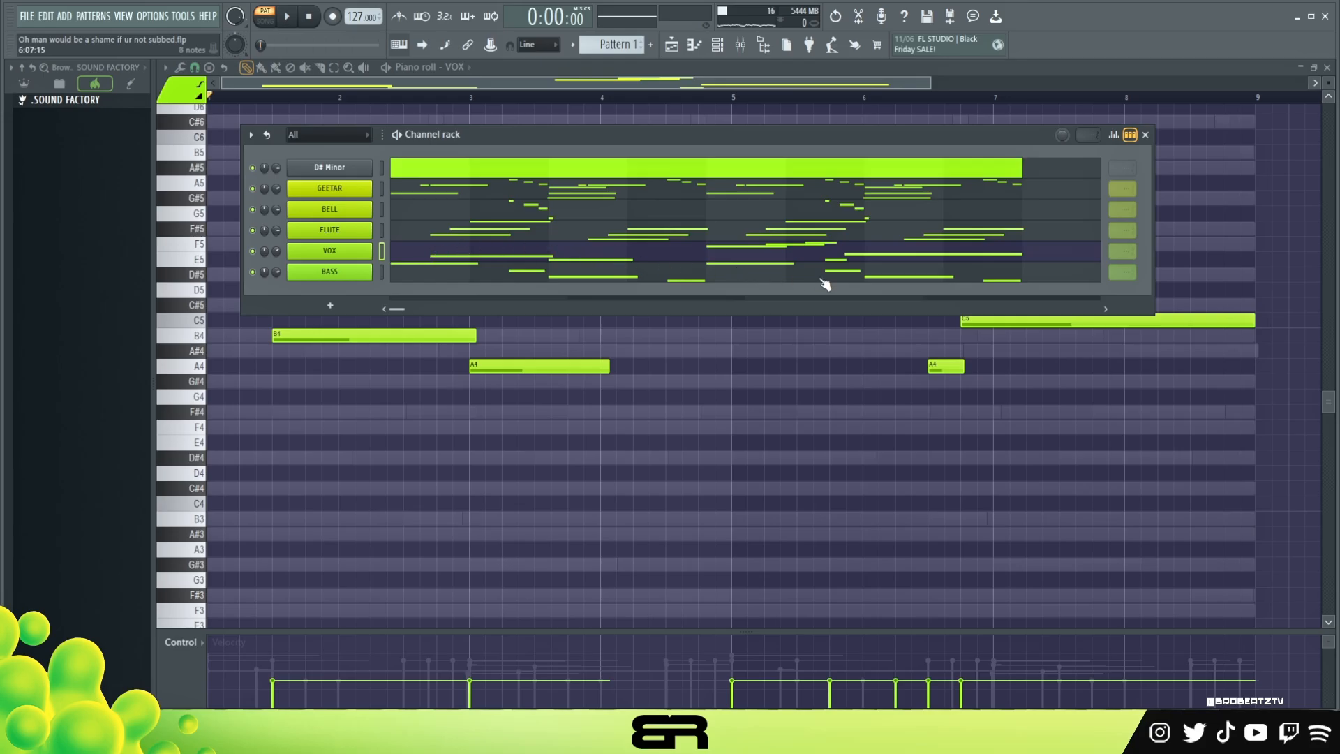
{"action": "left_click_drag", "start_coordinate": [848, 142], "coordinate": [877, 135]}
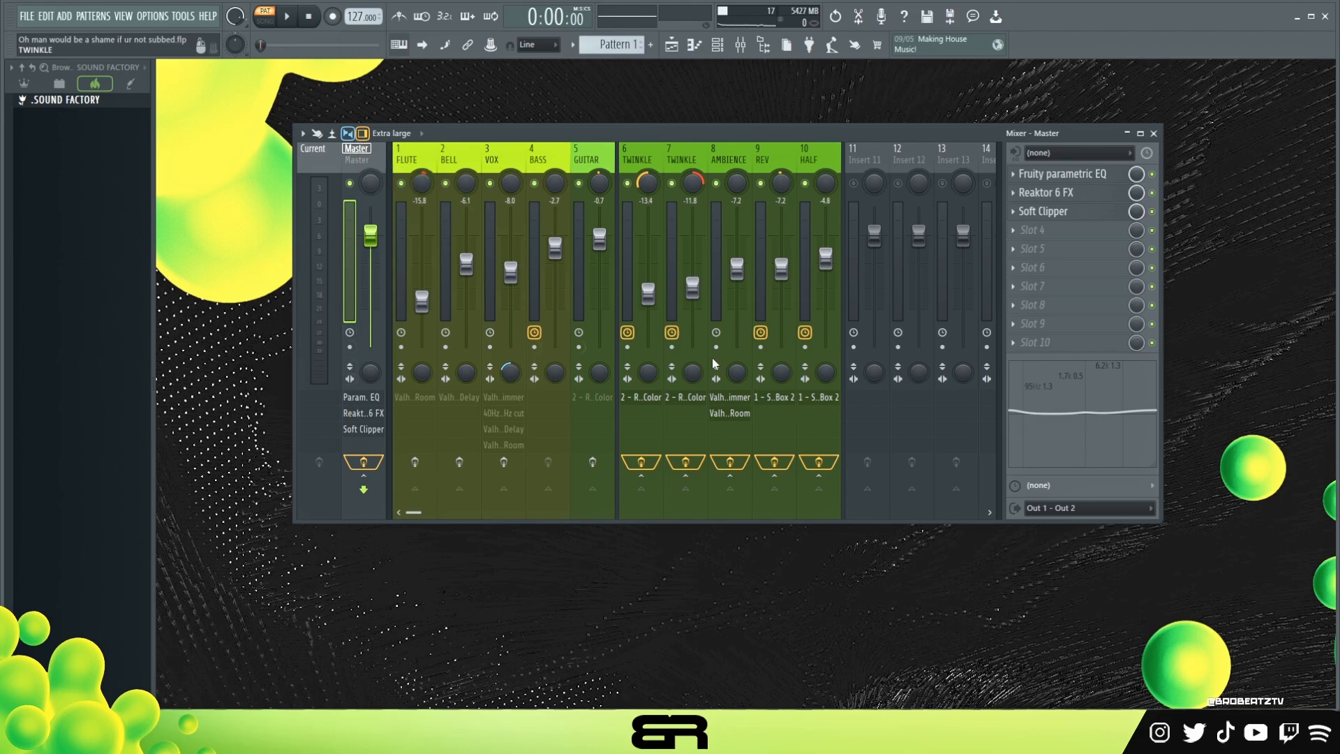
Inspect the Fruity parametric EQ and the Reaktor 6 FX VHS effect on the Master track, and play the pattern through the master chain.
{"action": "left_click", "coordinate": [1062, 175]}
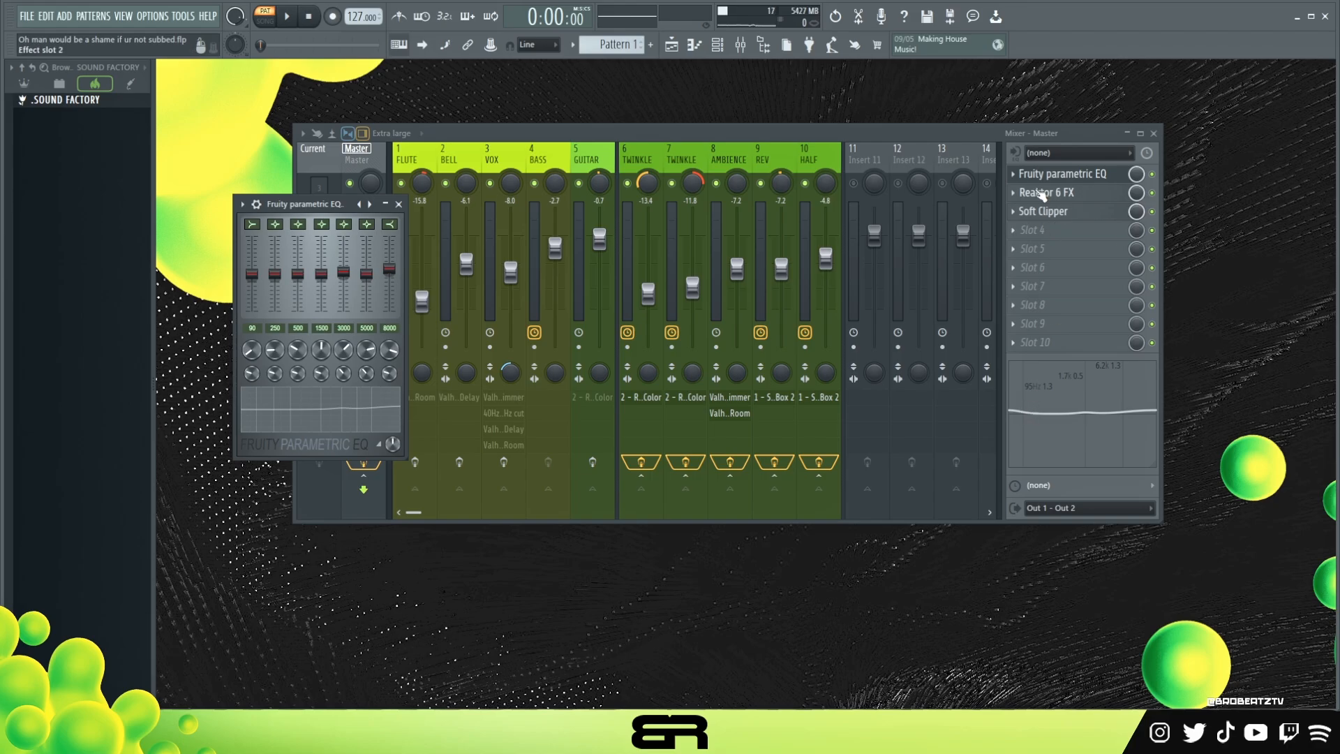
{"action": "left_click", "coordinate": [1046, 194]}
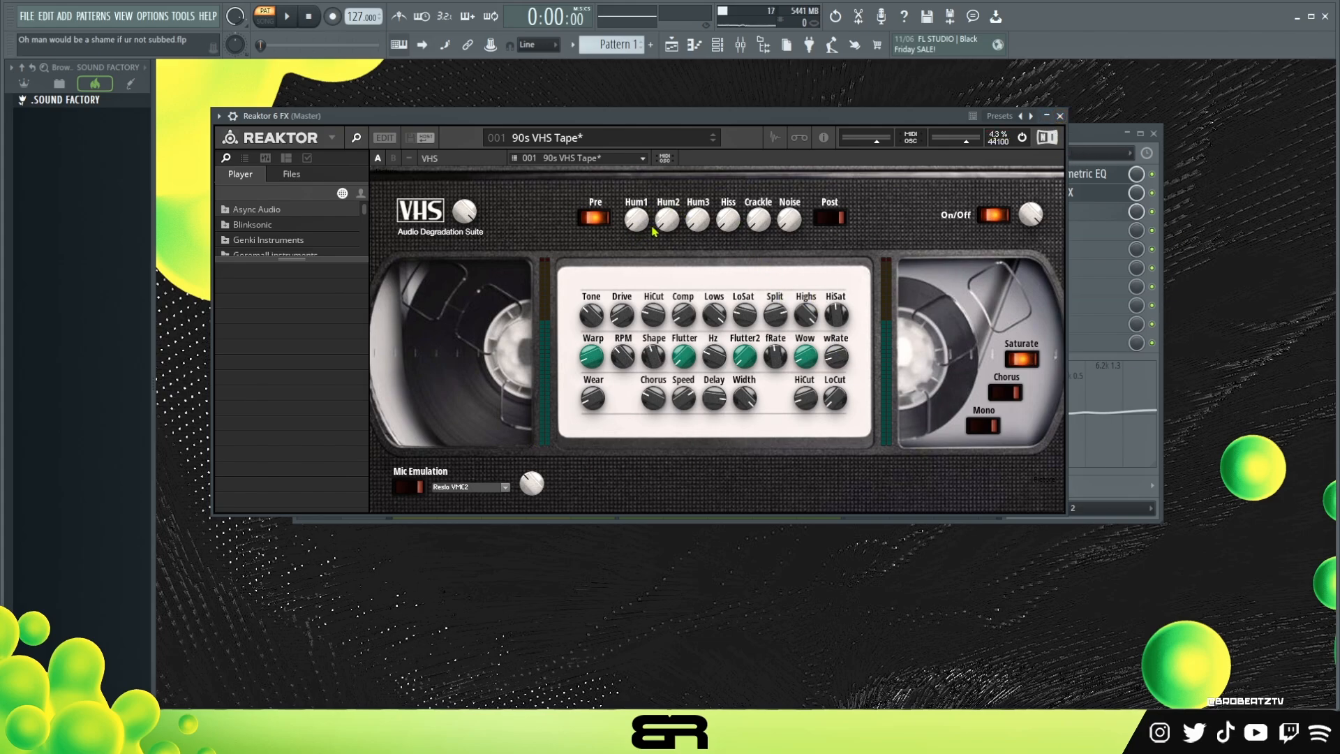
{"action": "left_click_drag", "start_coordinate": [654, 230], "coordinate": [711, 329]}
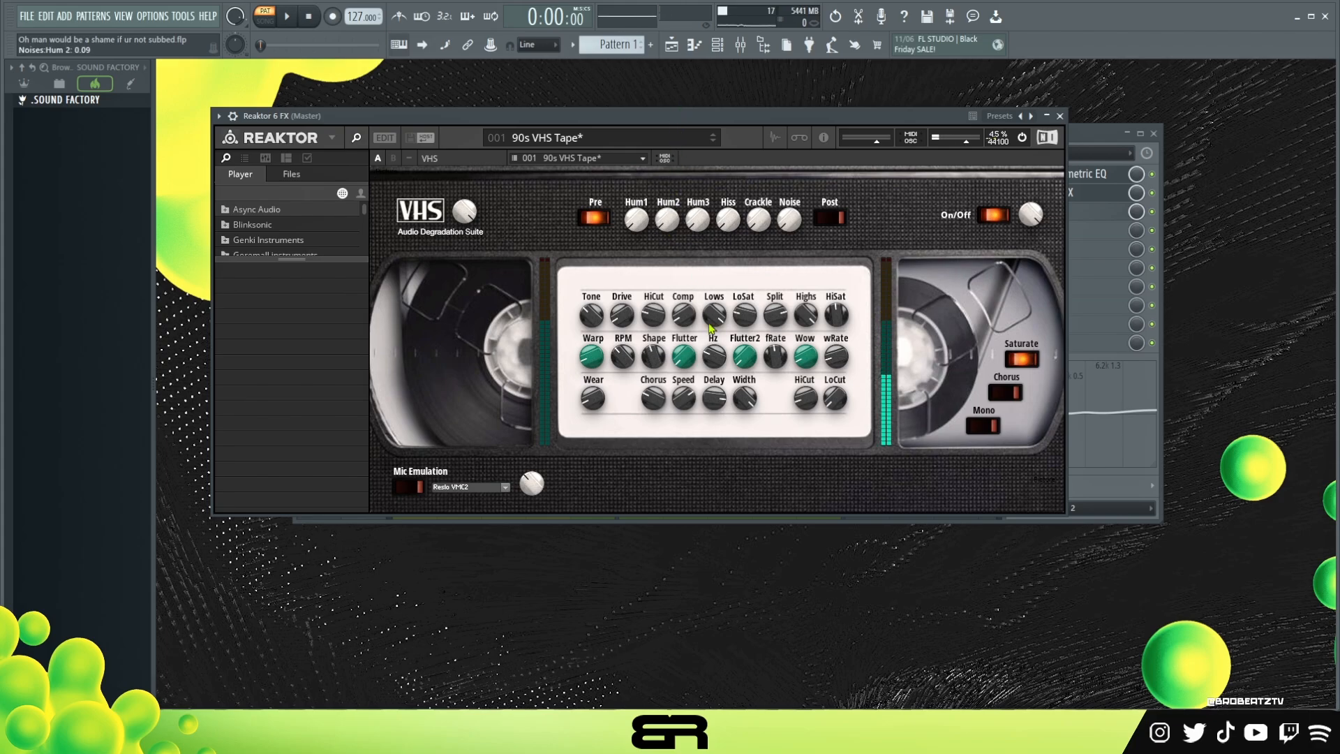
{"action": "left_click", "coordinate": [1059, 116]}
{"action": "key", "text": "space"}
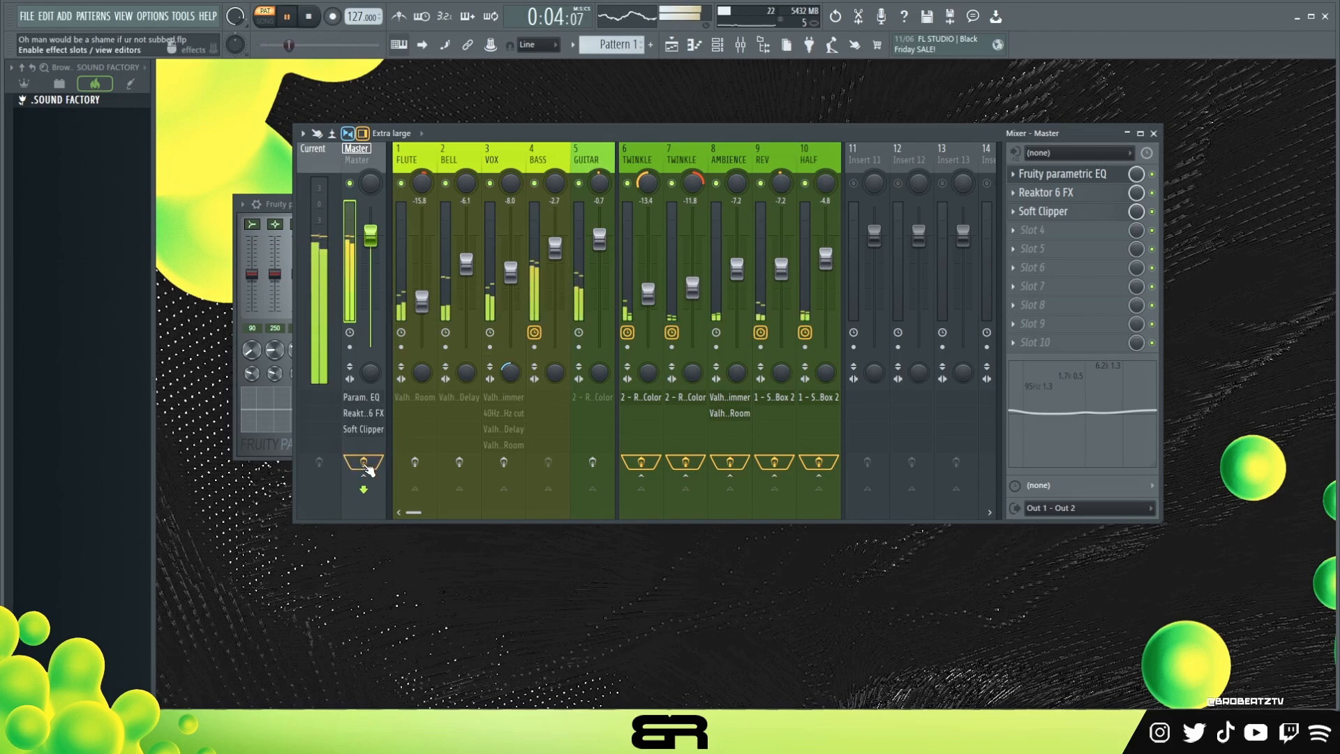
{"action": "key", "text": "space"}
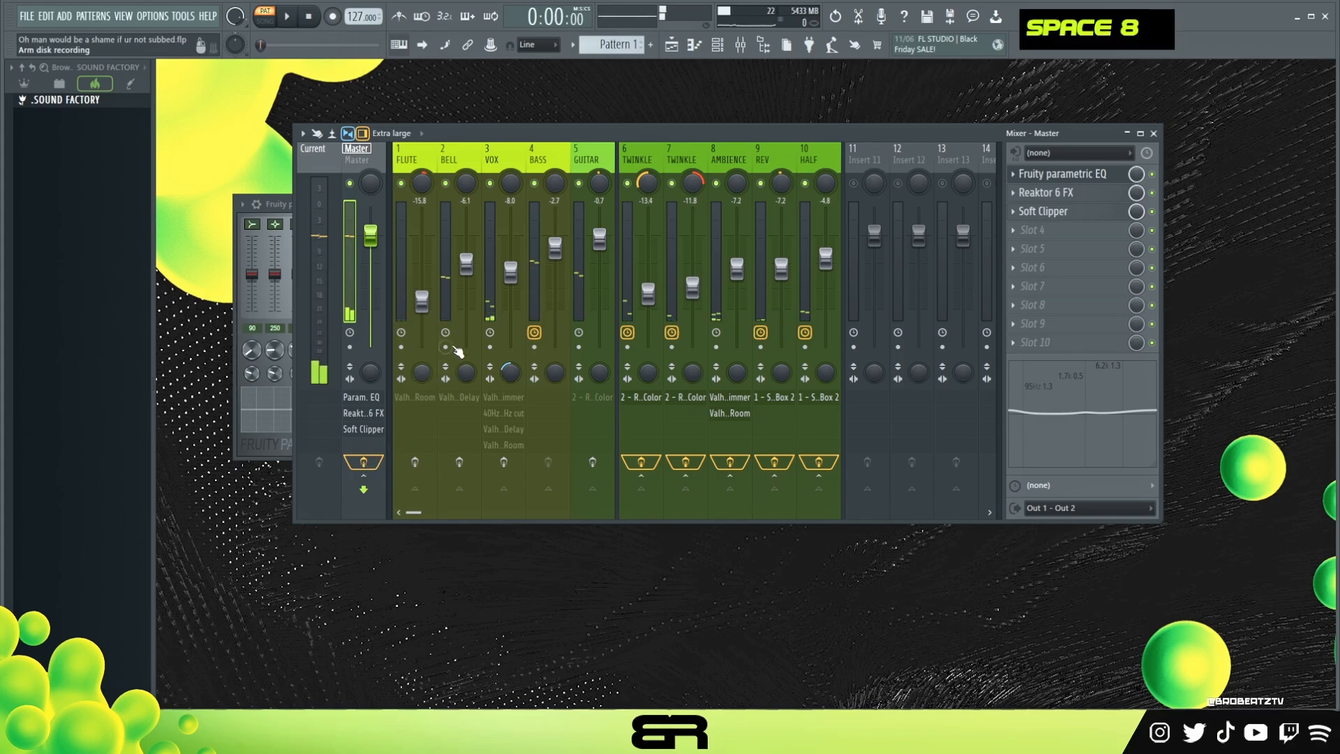
Mute the FLUTE, BELL, VOX and BASS mixer tracks and close the parametric EQ.
{"action": "left_click", "coordinate": [428, 159]}
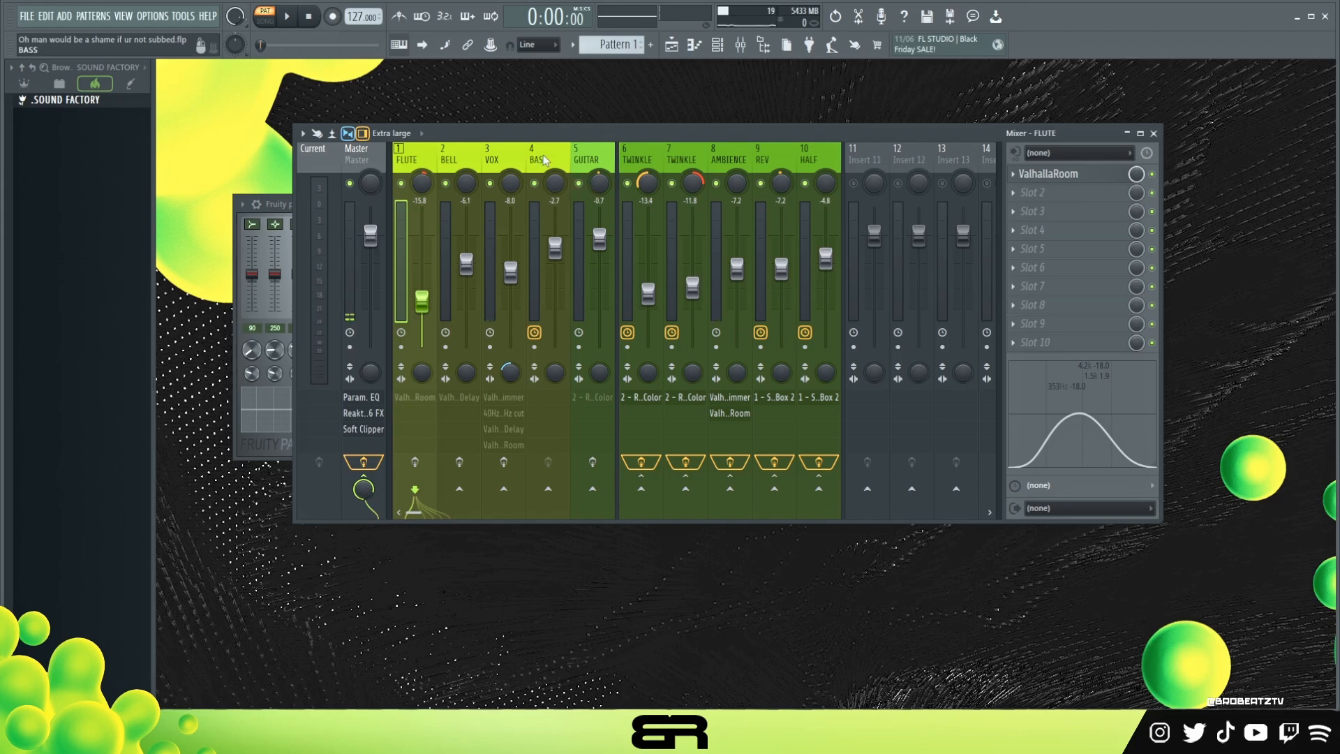
{"action": "left_click", "coordinate": [586, 159]}
{"action": "left_click", "coordinate": [534, 183]}
{"action": "left_click", "coordinate": [490, 183]}
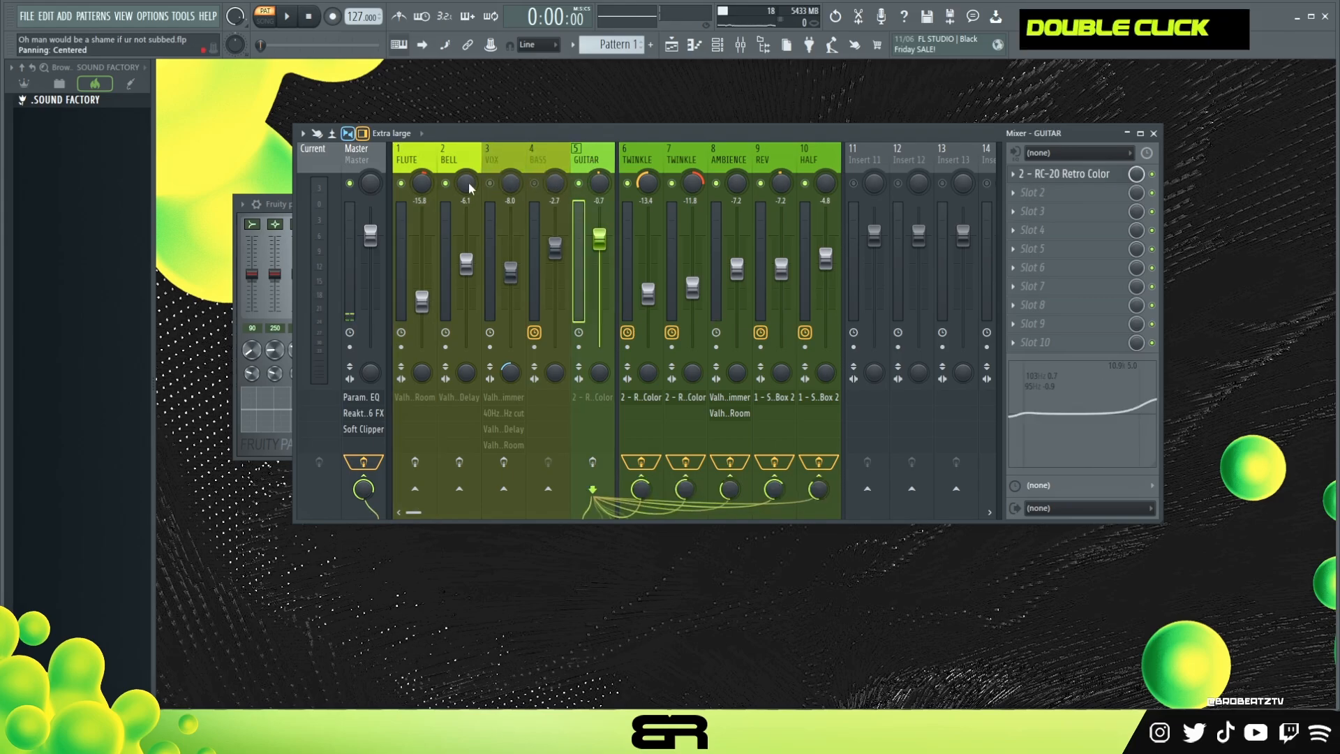
{"action": "left_click", "coordinate": [445, 183]}
{"action": "scroll", "coordinate": [408, 176], "scroll_direction": "down", "scroll_amount": 2}
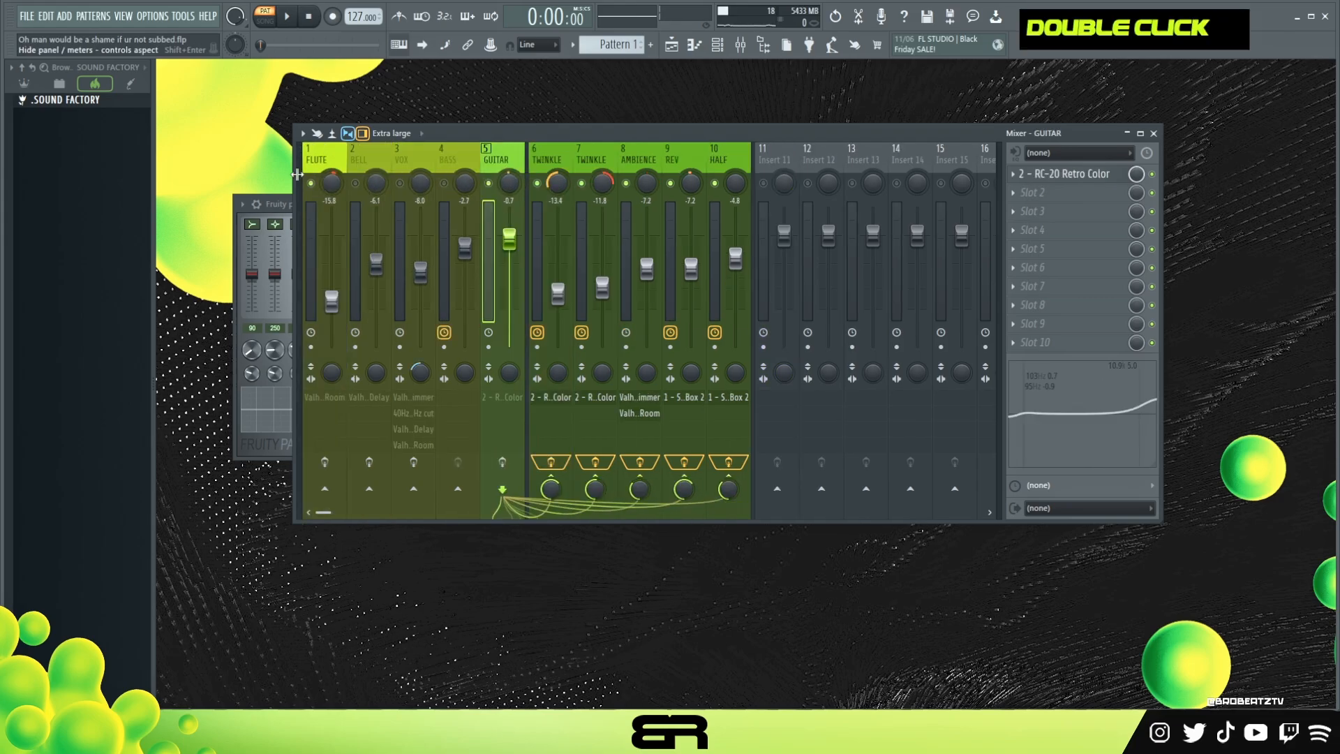
{"action": "left_click", "coordinate": [297, 175]}
{"action": "left_click", "coordinate": [275, 204]}
{"action": "left_click", "coordinate": [404, 204]}
{"action": "left_click", "coordinate": [402, 183]}
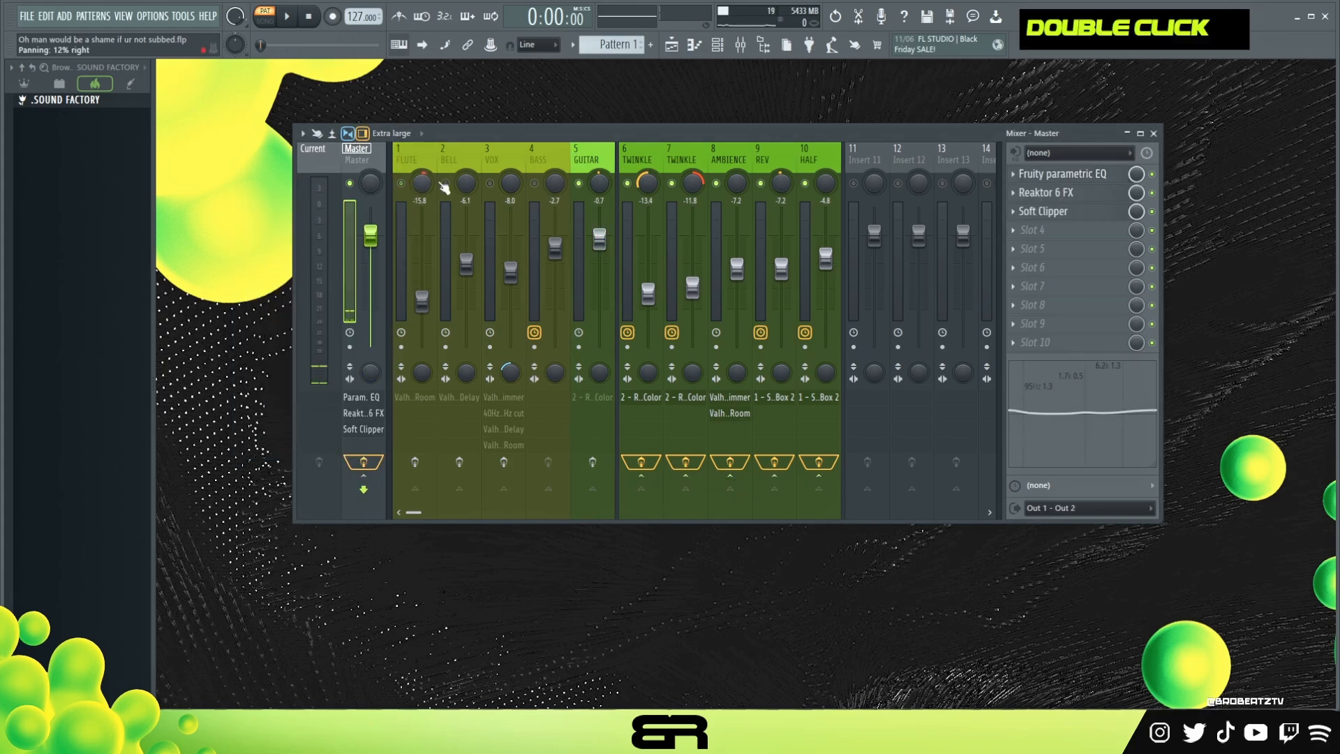
Examine the GUITAR track's sends and the effects on the TWINKLE, AMBIENCE, REV and HALF mixer tracks.
{"action": "left_click", "coordinate": [587, 162]}
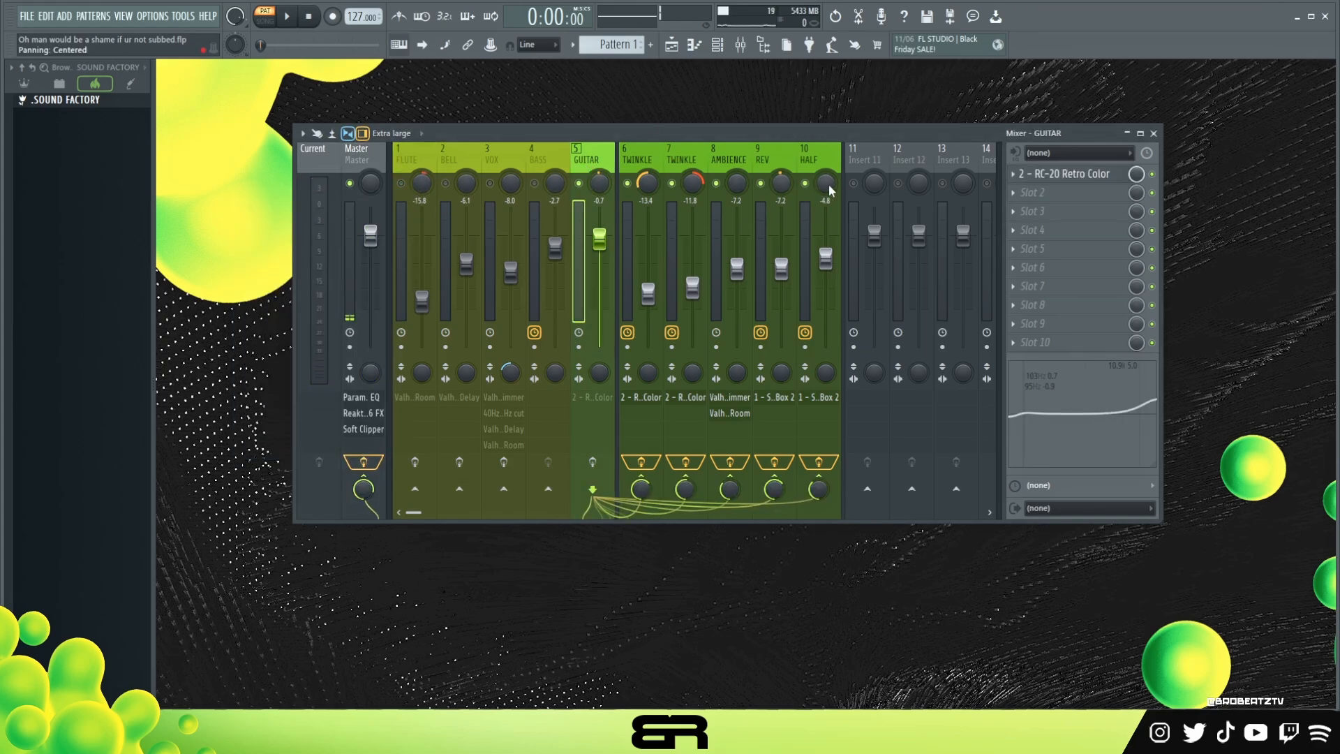
{"action": "left_click", "coordinate": [659, 165]}
{"action": "left_click", "coordinate": [666, 165]}
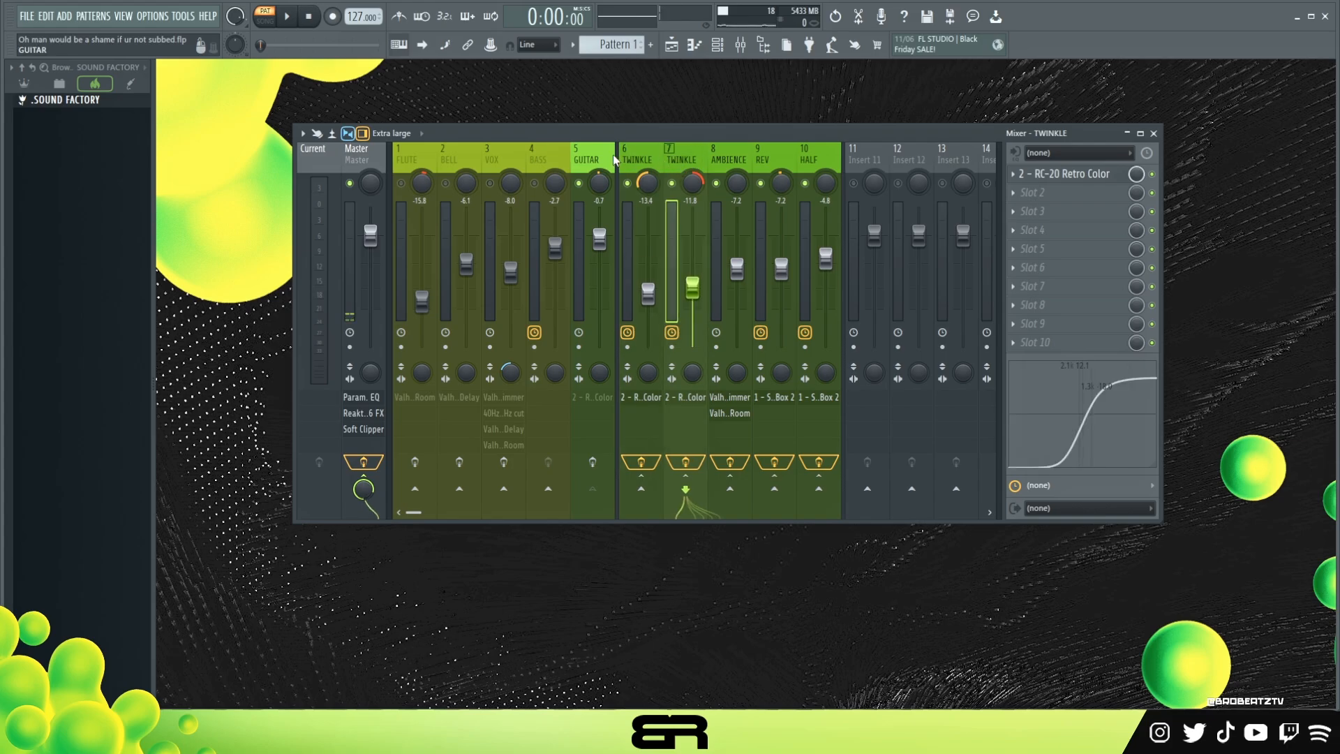
{"action": "left_click", "coordinate": [589, 159]}
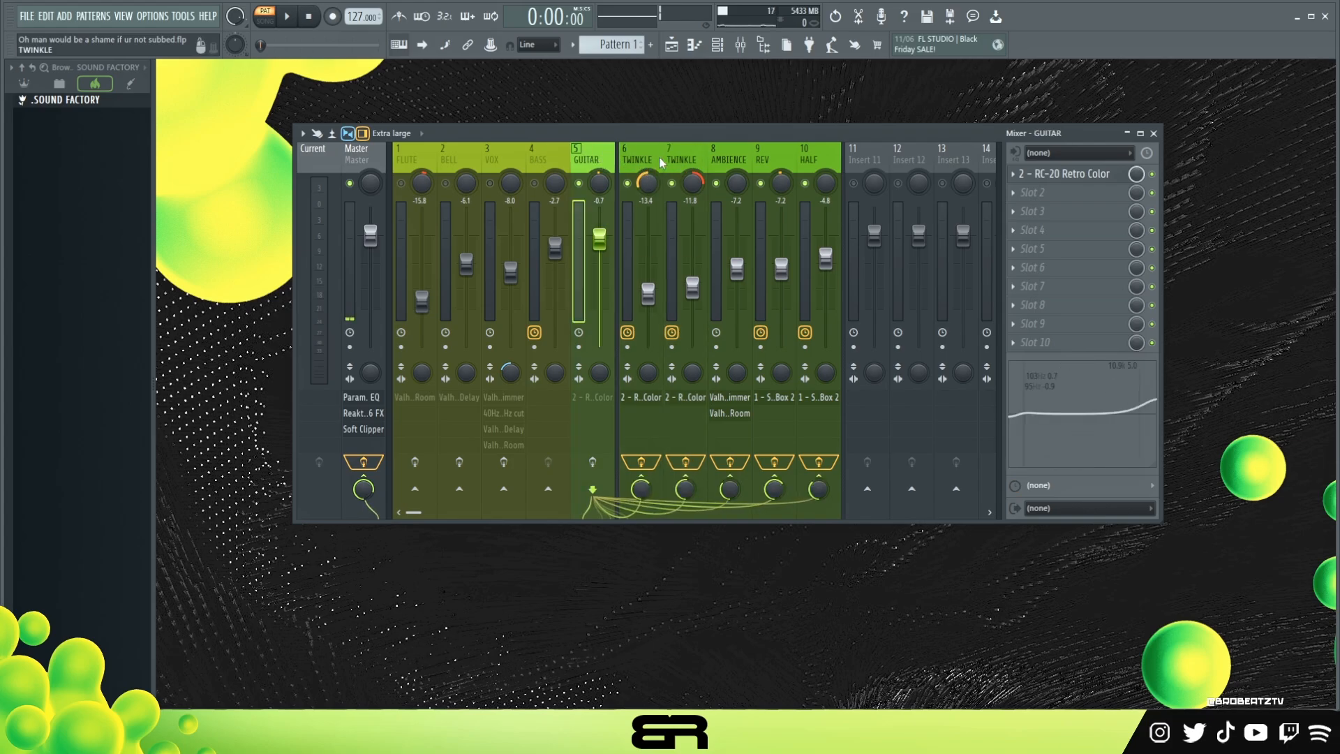
{"action": "left_click", "coordinate": [763, 160]}
{"action": "left_click", "coordinate": [808, 159]}
{"action": "left_click", "coordinate": [591, 160]}
{"action": "left_click", "coordinate": [635, 155]}
{"action": "left_click", "coordinate": [662, 162]}
{"action": "left_click", "coordinate": [662, 161]}
{"action": "left_click", "coordinate": [670, 159]}
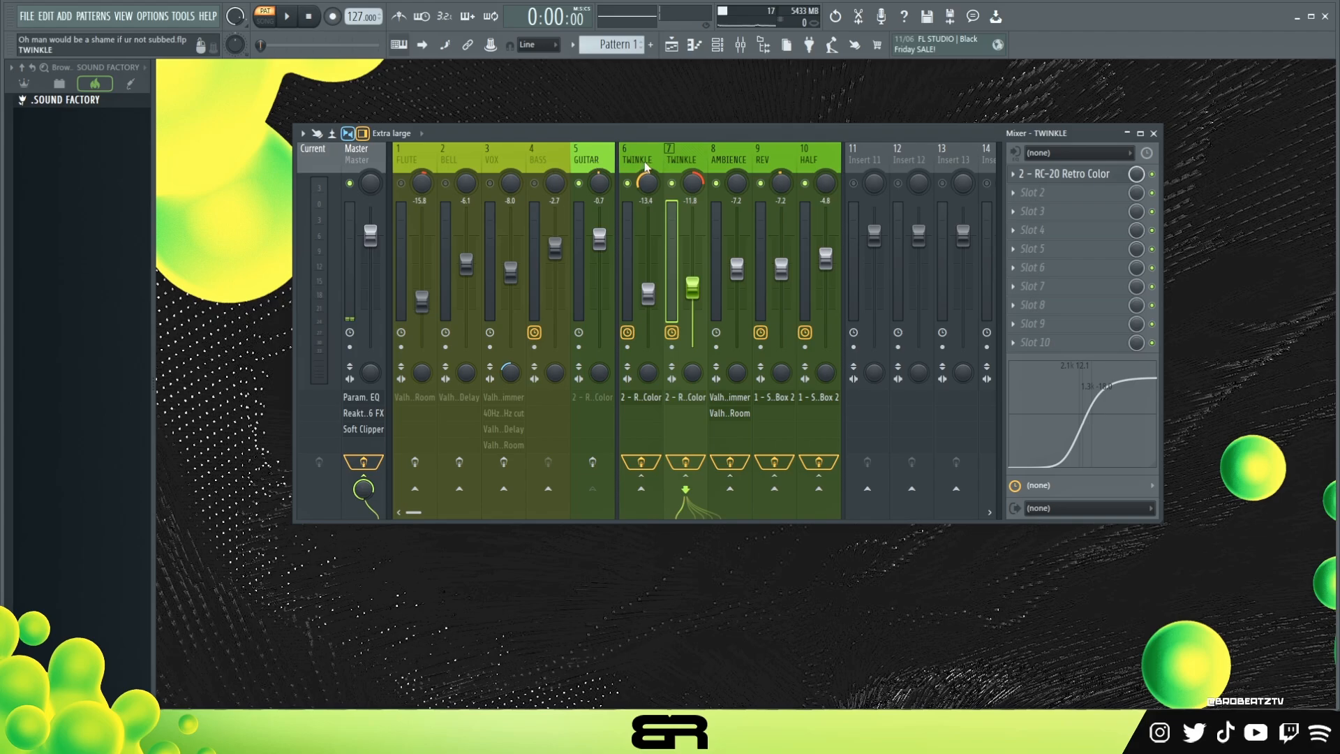
{"action": "left_click", "coordinate": [738, 158]}
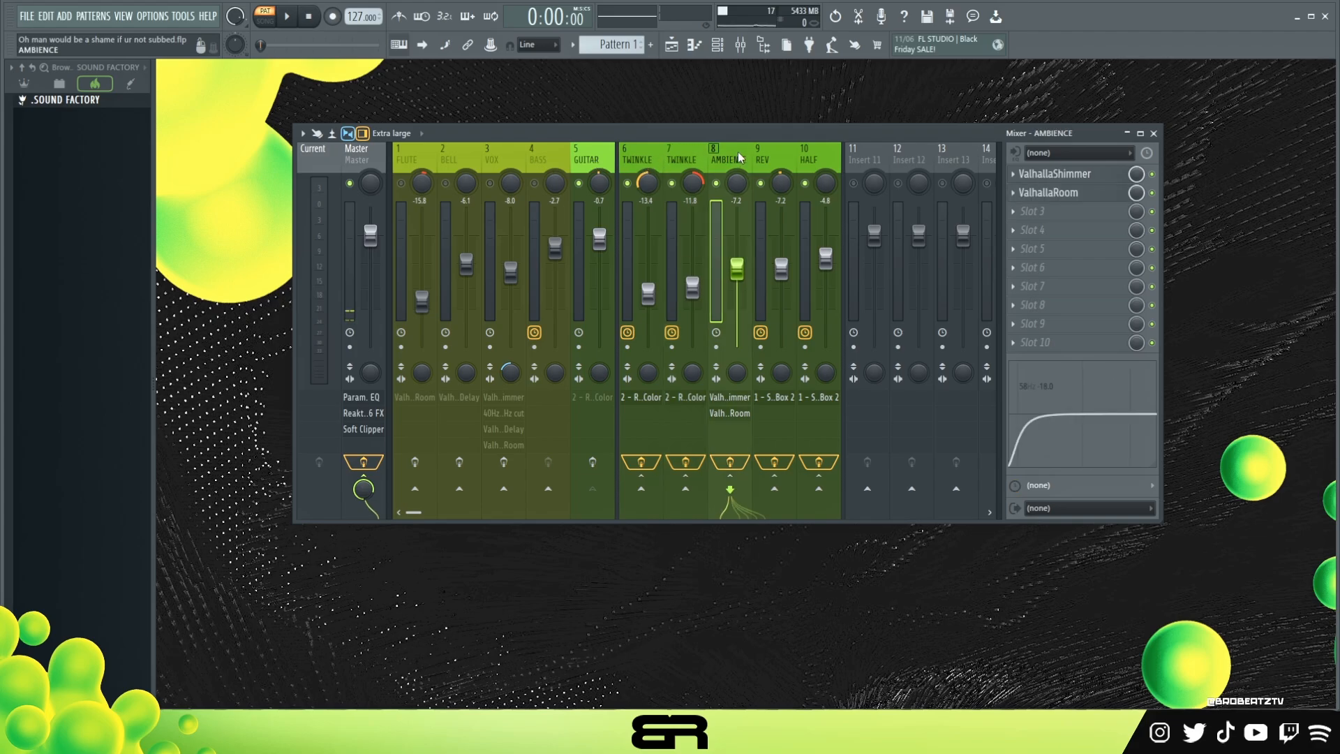
{"action": "left_click", "coordinate": [780, 159]}
{"action": "left_click", "coordinate": [816, 161]}
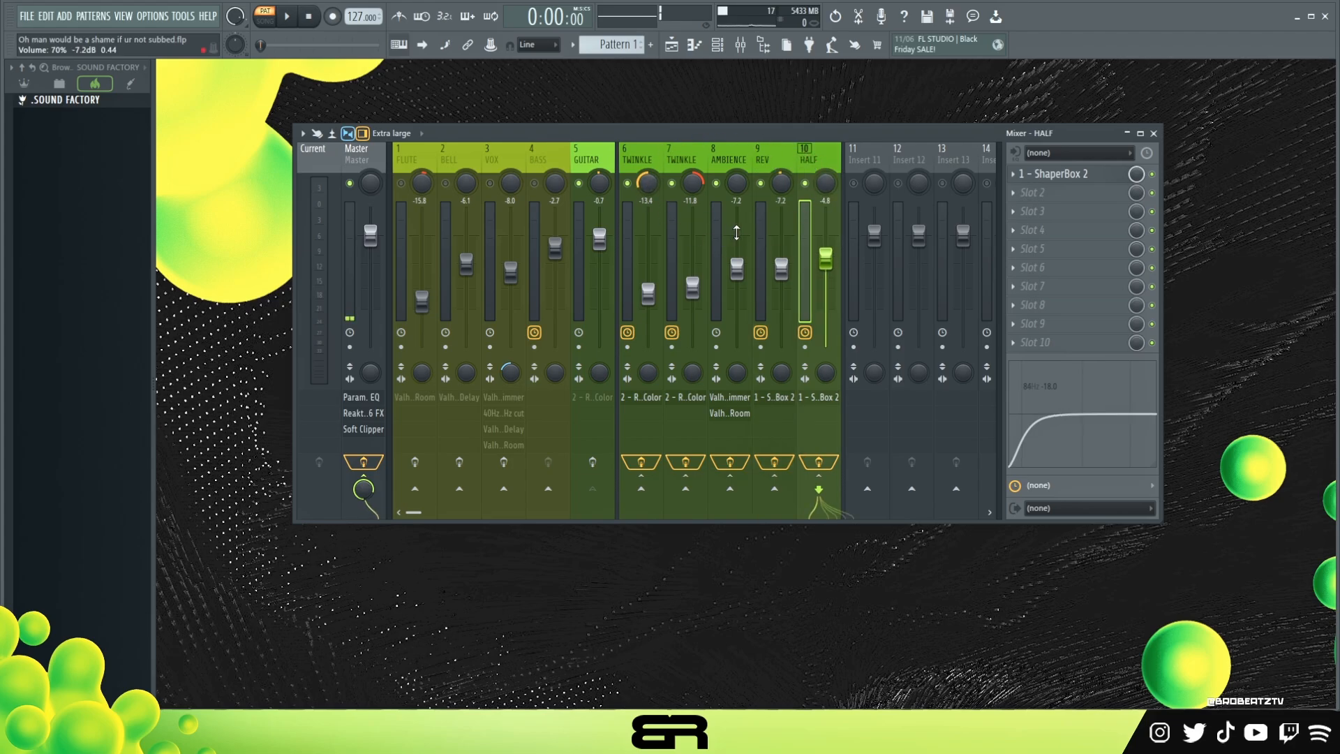
Audition the EQ tone of the GUITAR track's RC-20 Retro Color at 12.0 dB and -12.0 dB, and set it to -5.2 dB.
{"action": "left_click", "coordinate": [589, 157]}
{"action": "left_click", "coordinate": [1073, 175]}
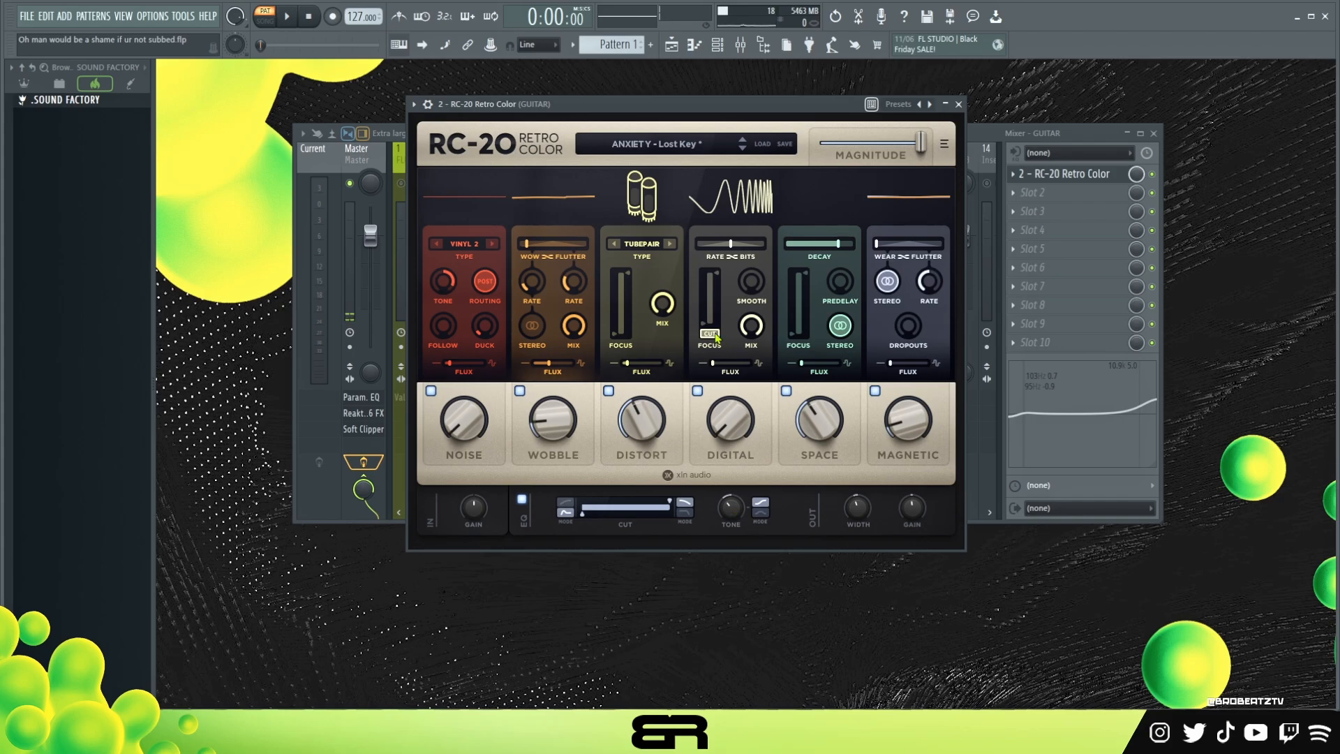
{"action": "key", "text": "space"}
{"action": "left_click", "coordinate": [733, 513]}
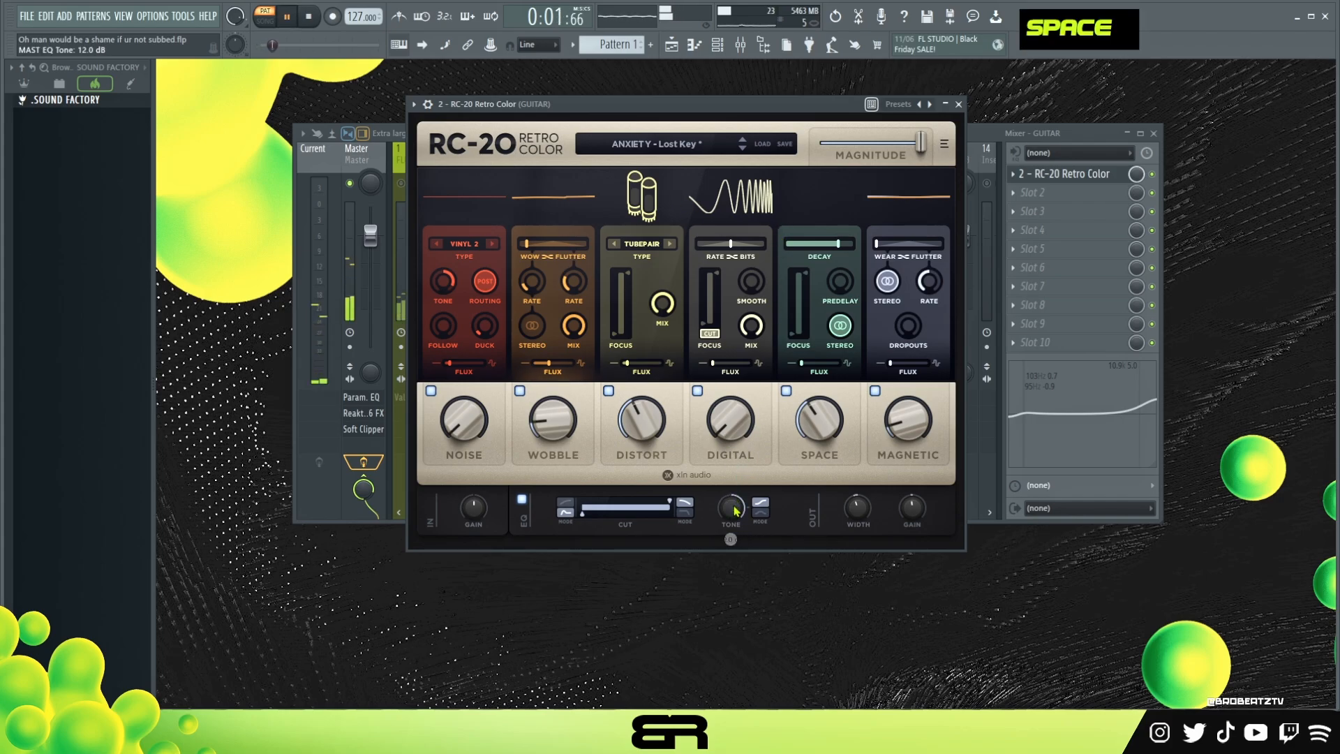
{"action": "left_click_drag", "start_coordinate": [734, 515], "coordinate": [732, 518]}
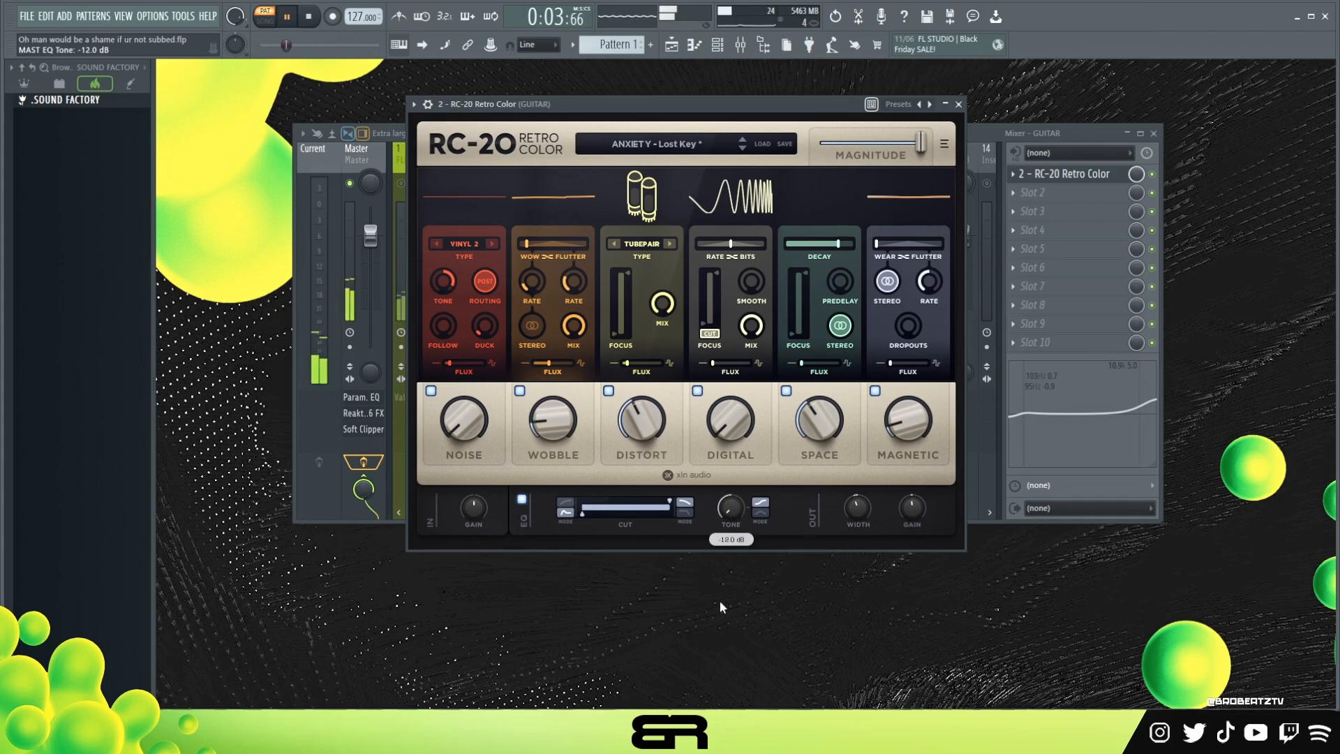
{"action": "key", "text": "space"}
{"action": "left_click_drag", "start_coordinate": [732, 517], "coordinate": [746, 462]}
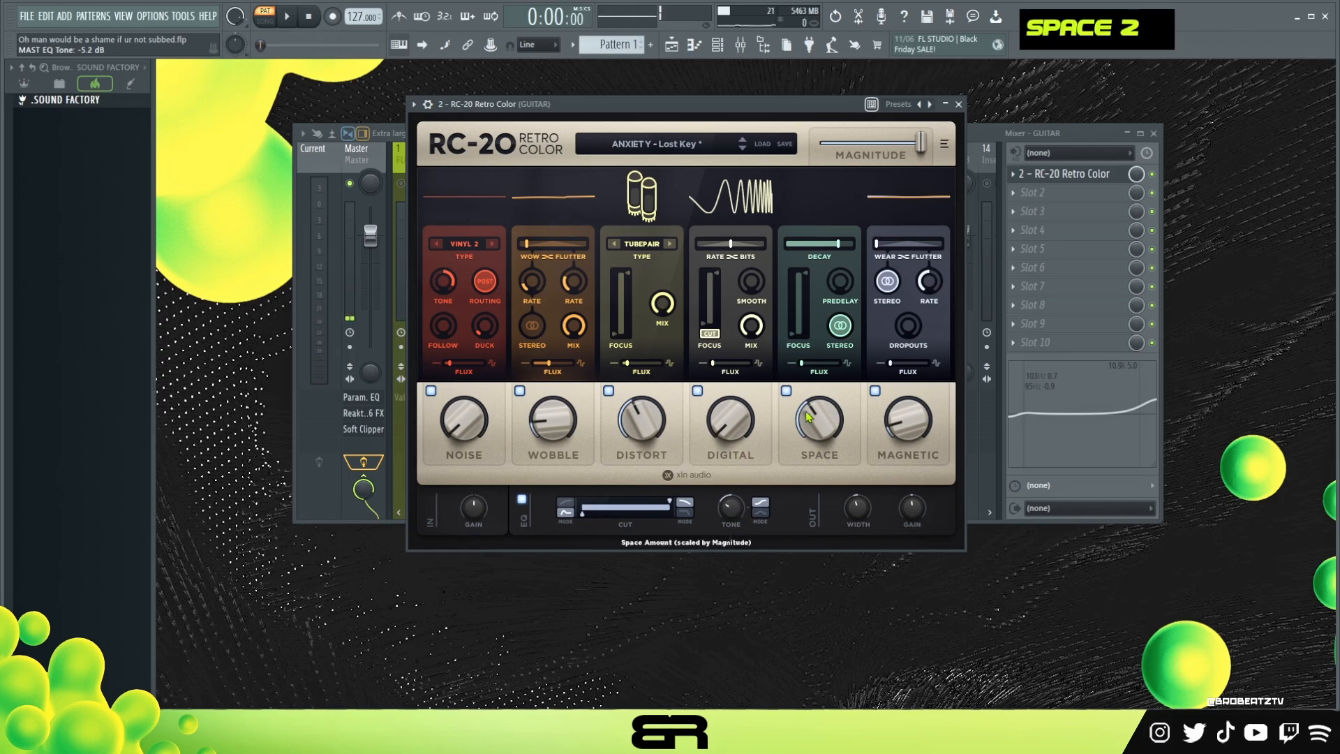
{"action": "left_click", "coordinate": [958, 104]}
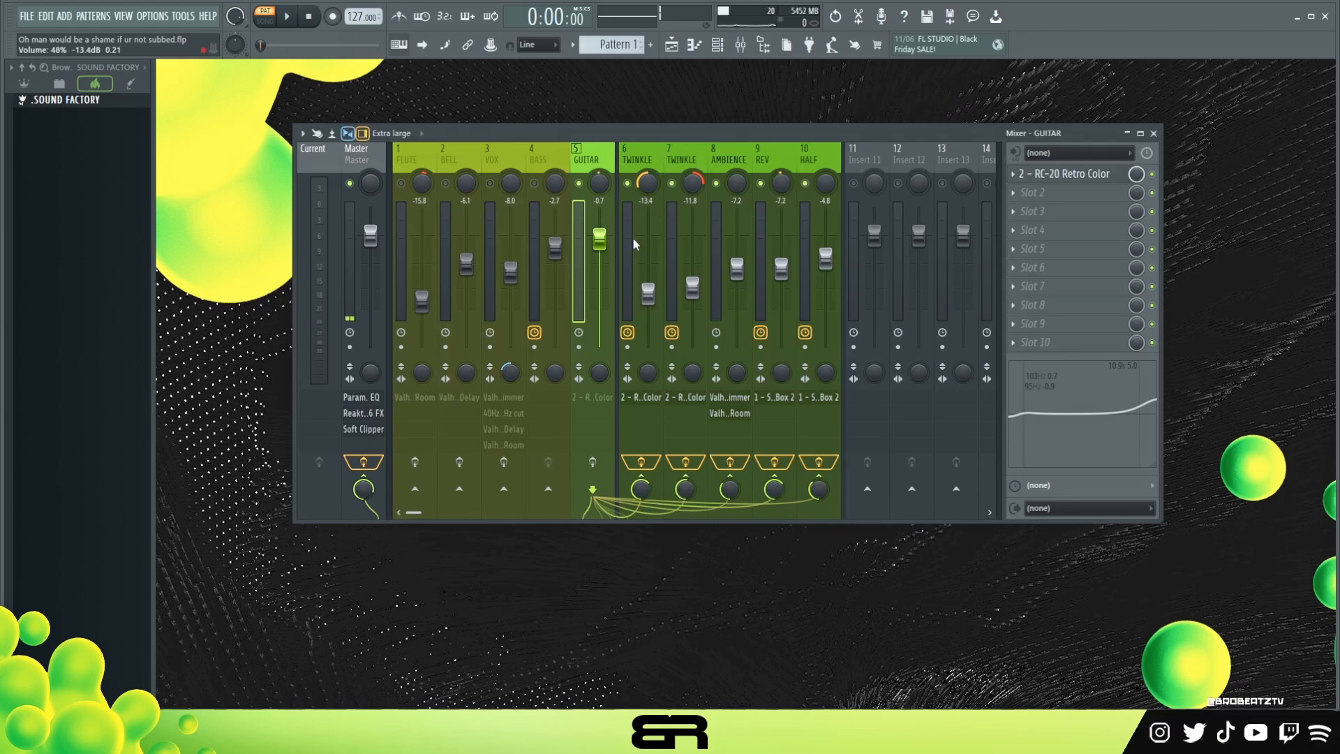
Unmute the BASS and VOX mixer tracks, play the pattern and enable the VOX track's effects.
{"action": "double_click", "coordinate": [548, 157]}
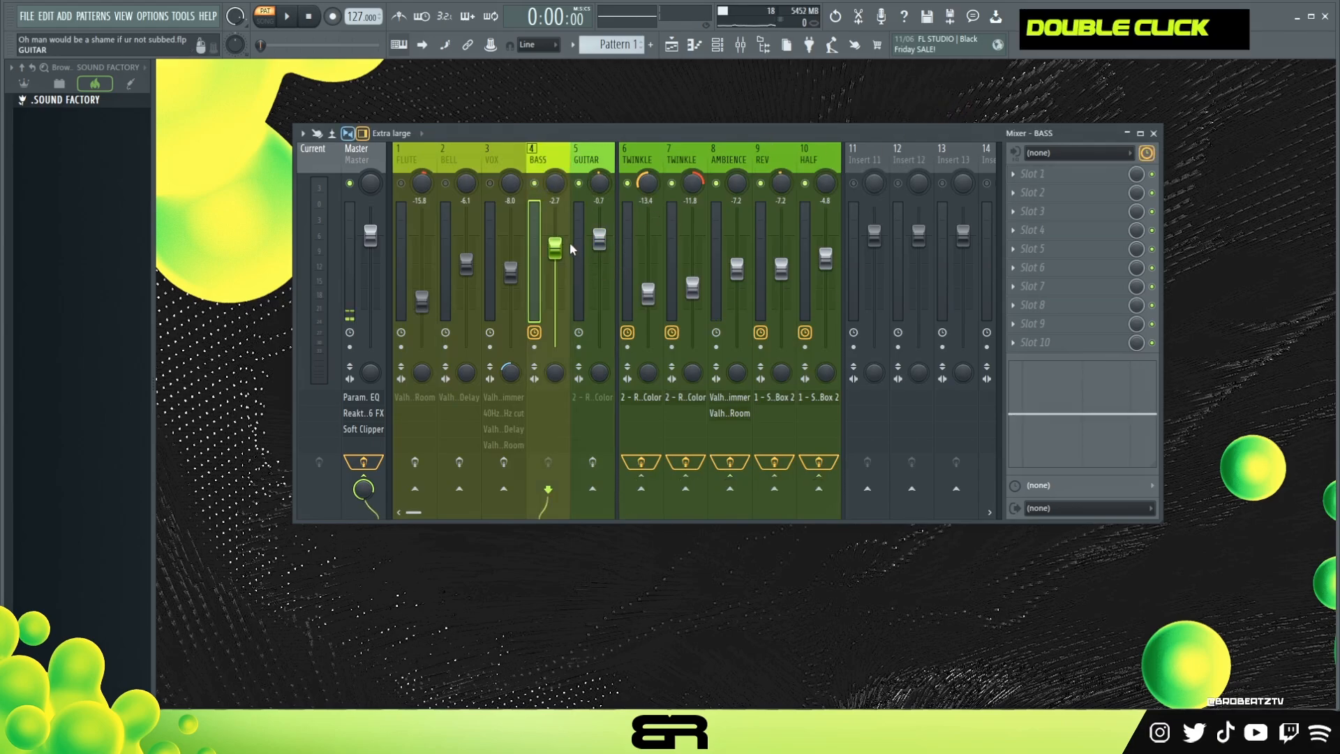
{"action": "double_click", "coordinate": [507, 167]}
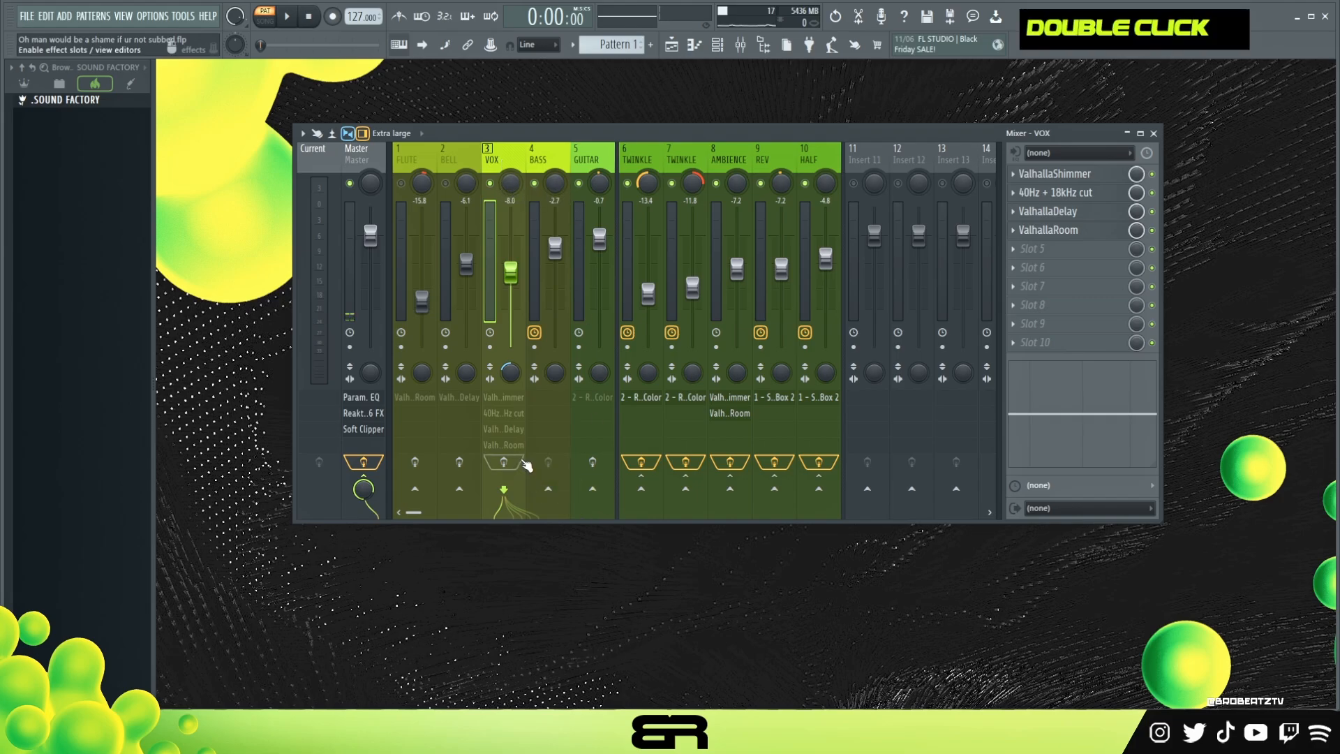
{"action": "key", "text": "space"}
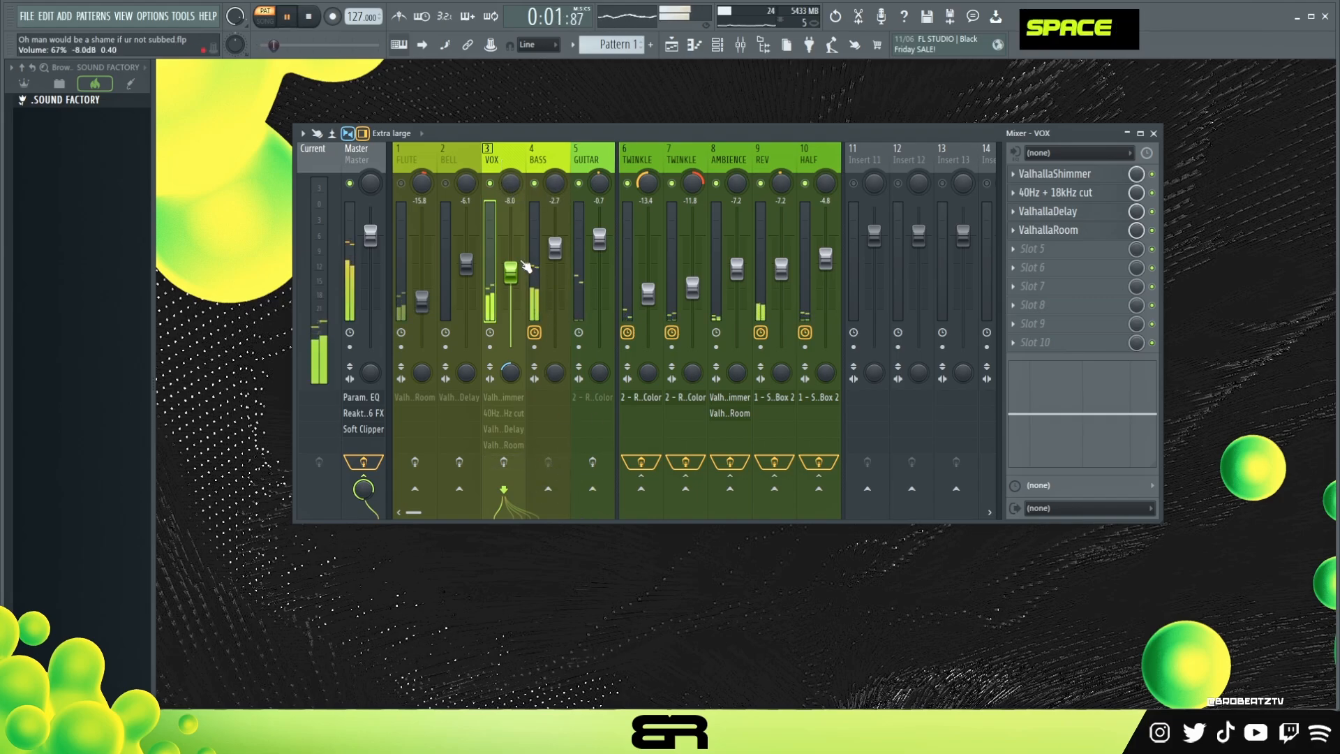
{"action": "key", "text": "space"}
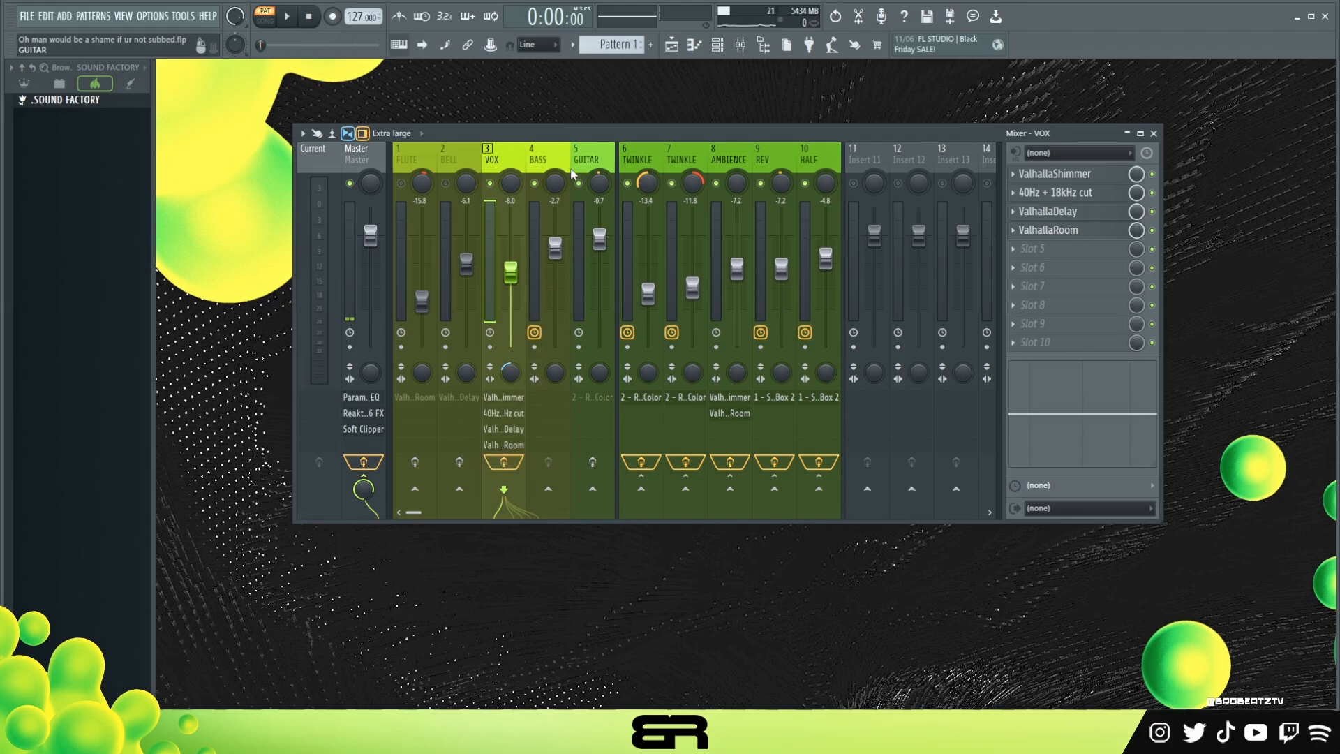
Examine the VOX track's ValhallaShimmer, 40Hz + 18kHz cut EQ, ValhallaDelay and ValhallaRoom settings.
{"action": "left_click", "coordinate": [1058, 173]}
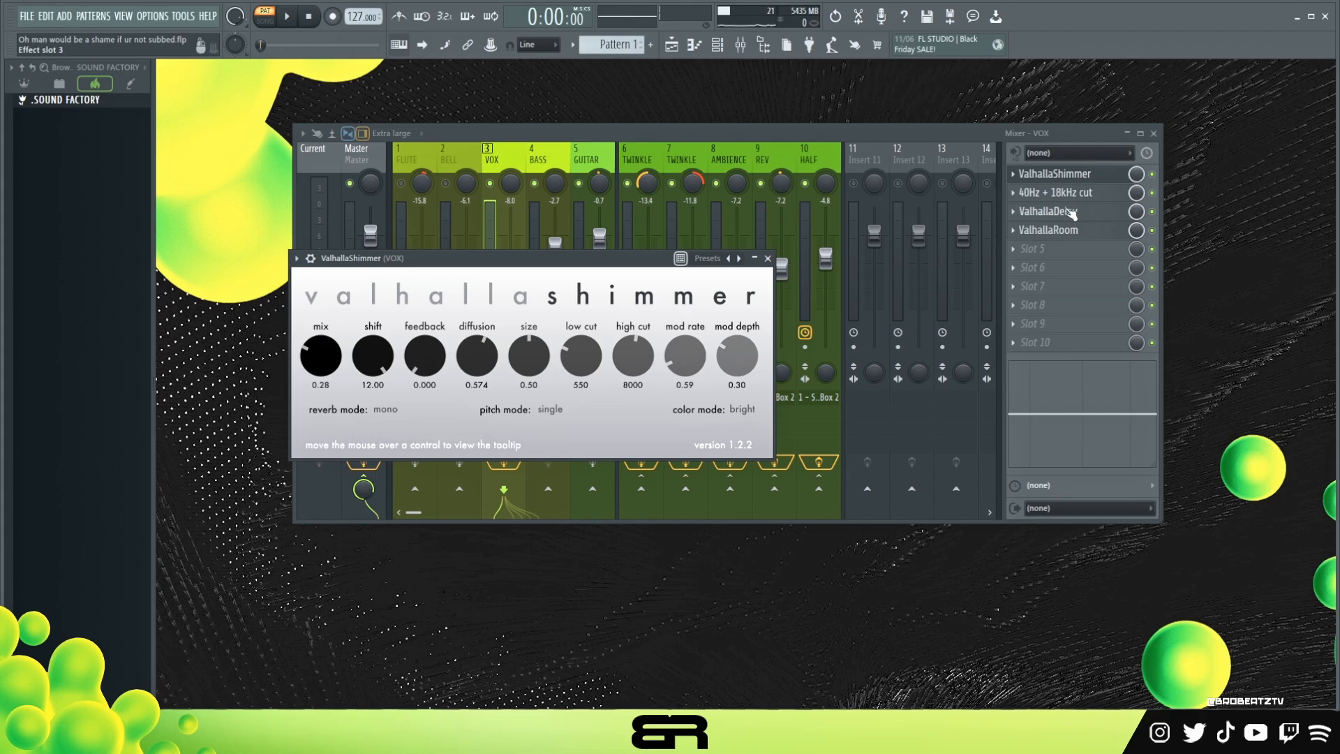
{"action": "left_click", "coordinate": [1084, 195]}
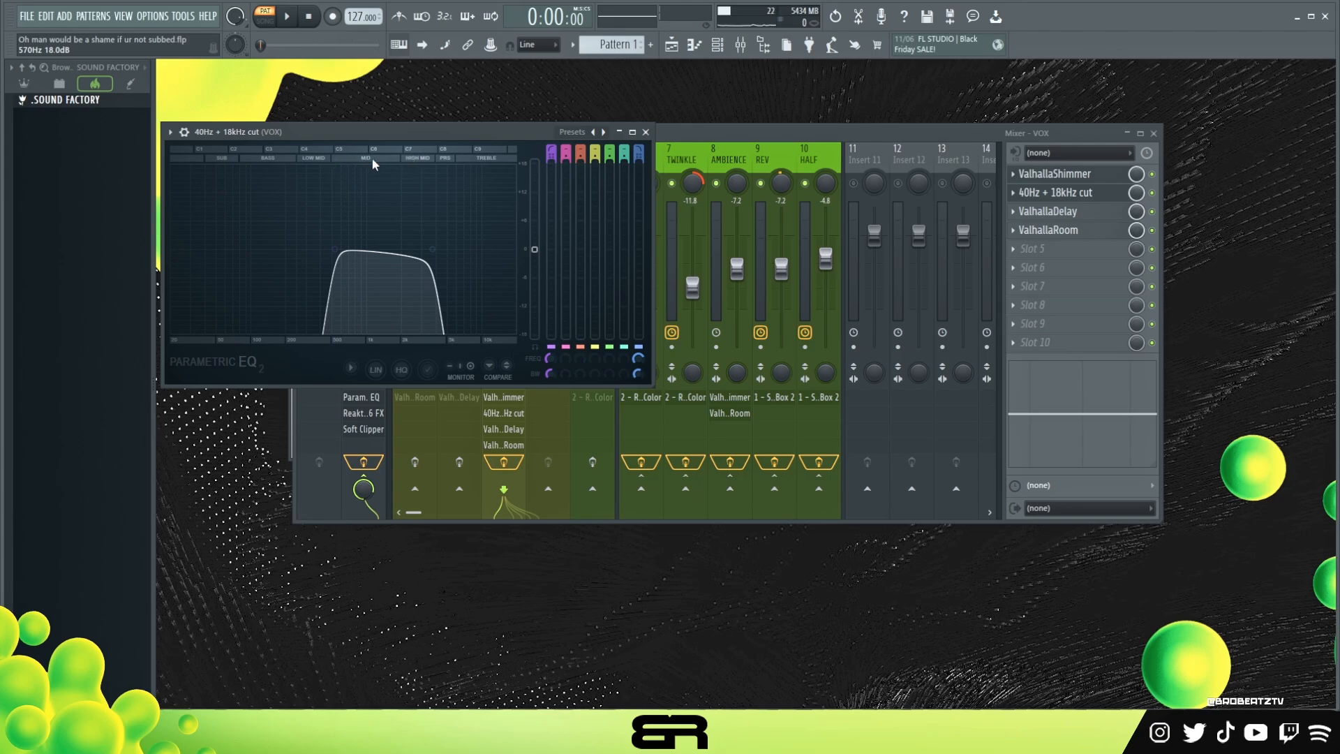
{"action": "left_click_drag", "start_coordinate": [378, 136], "coordinate": [447, 150]}
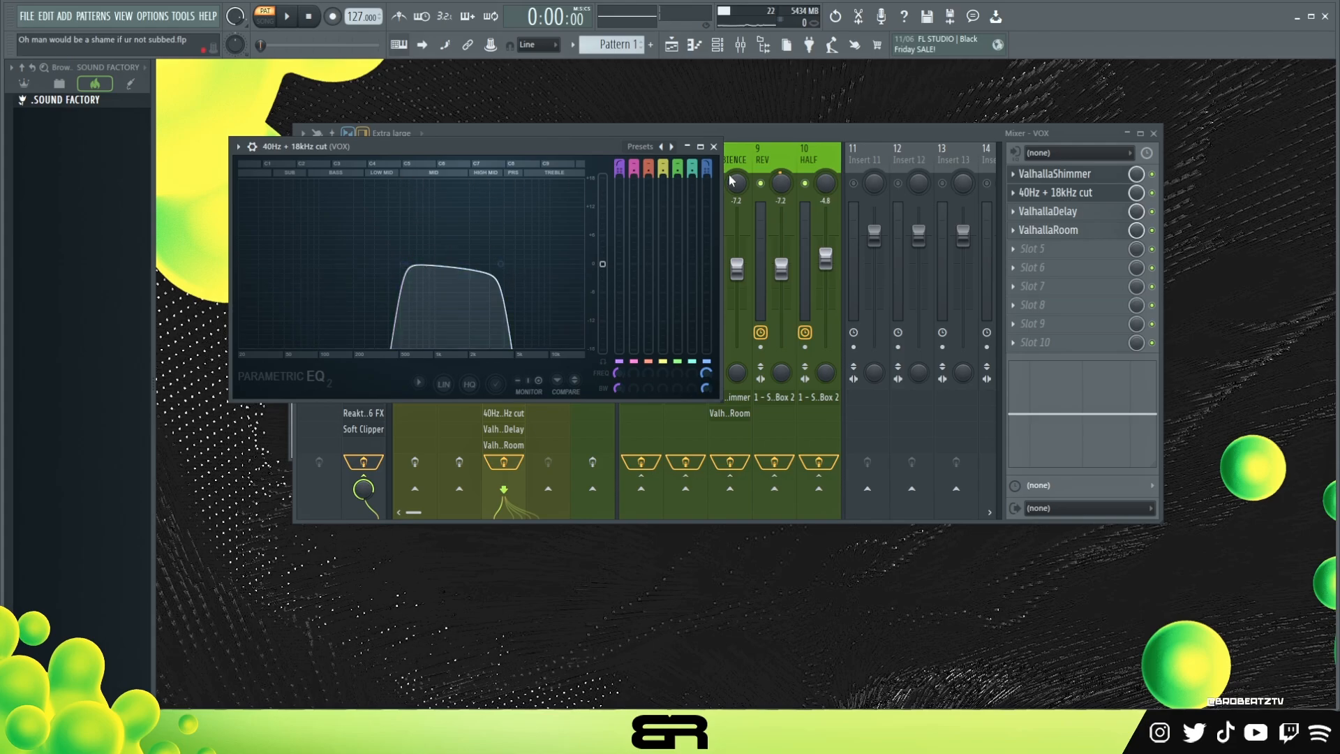
{"action": "left_click", "coordinate": [713, 148]}
{"action": "left_click", "coordinate": [1105, 213]}
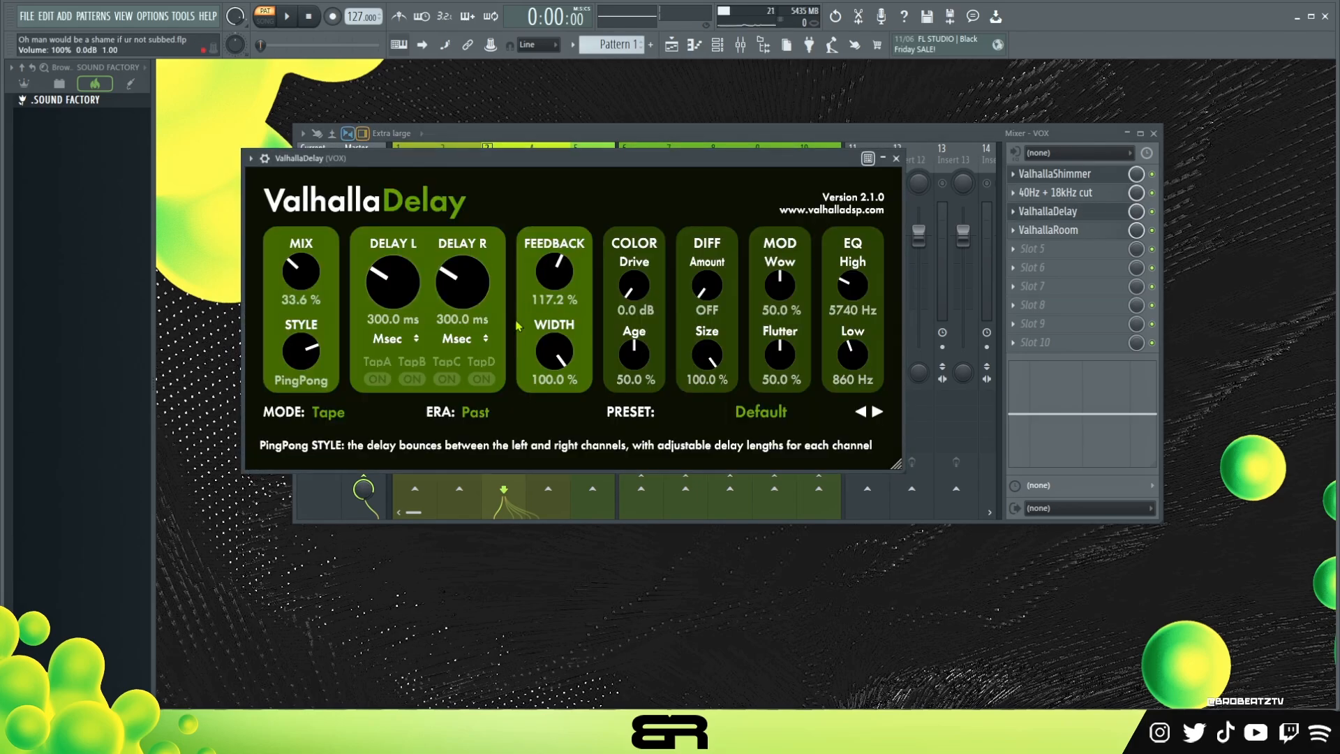
{"action": "left_click", "coordinate": [1065, 232]}
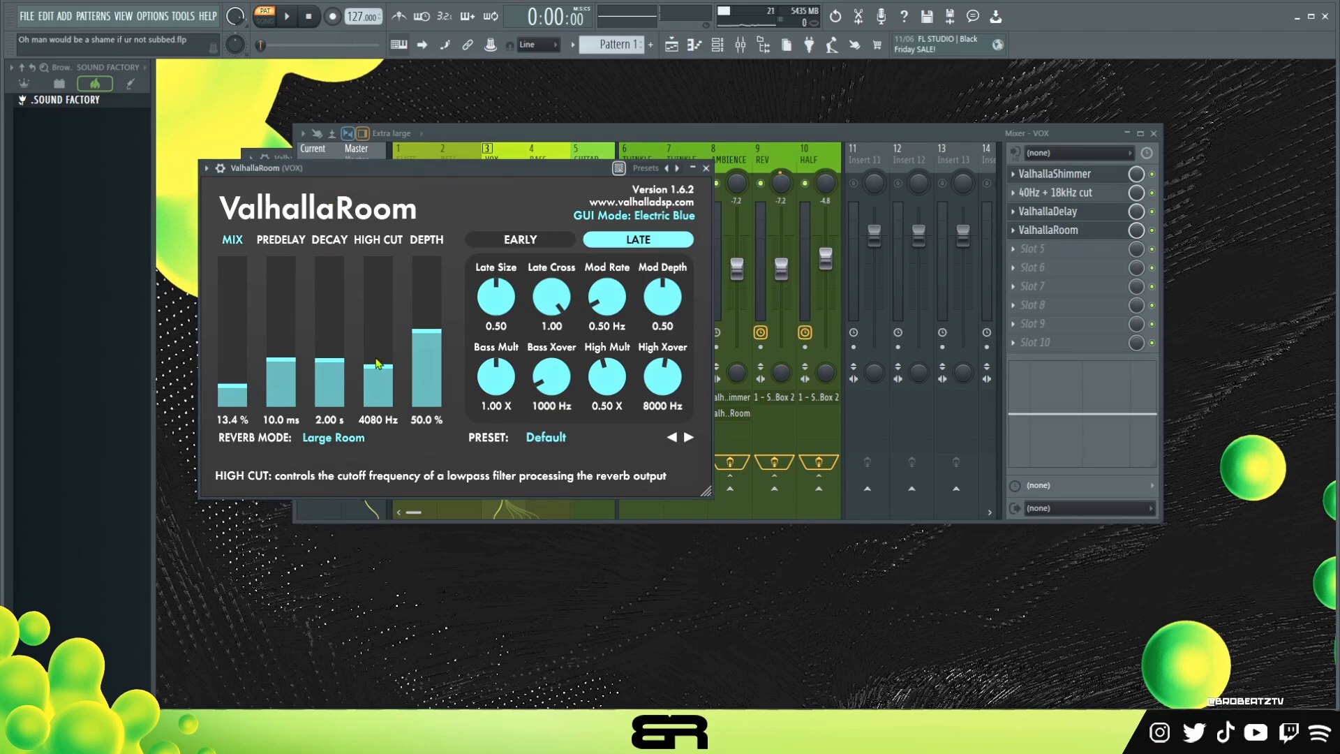
{"action": "left_click", "coordinate": [706, 168]}
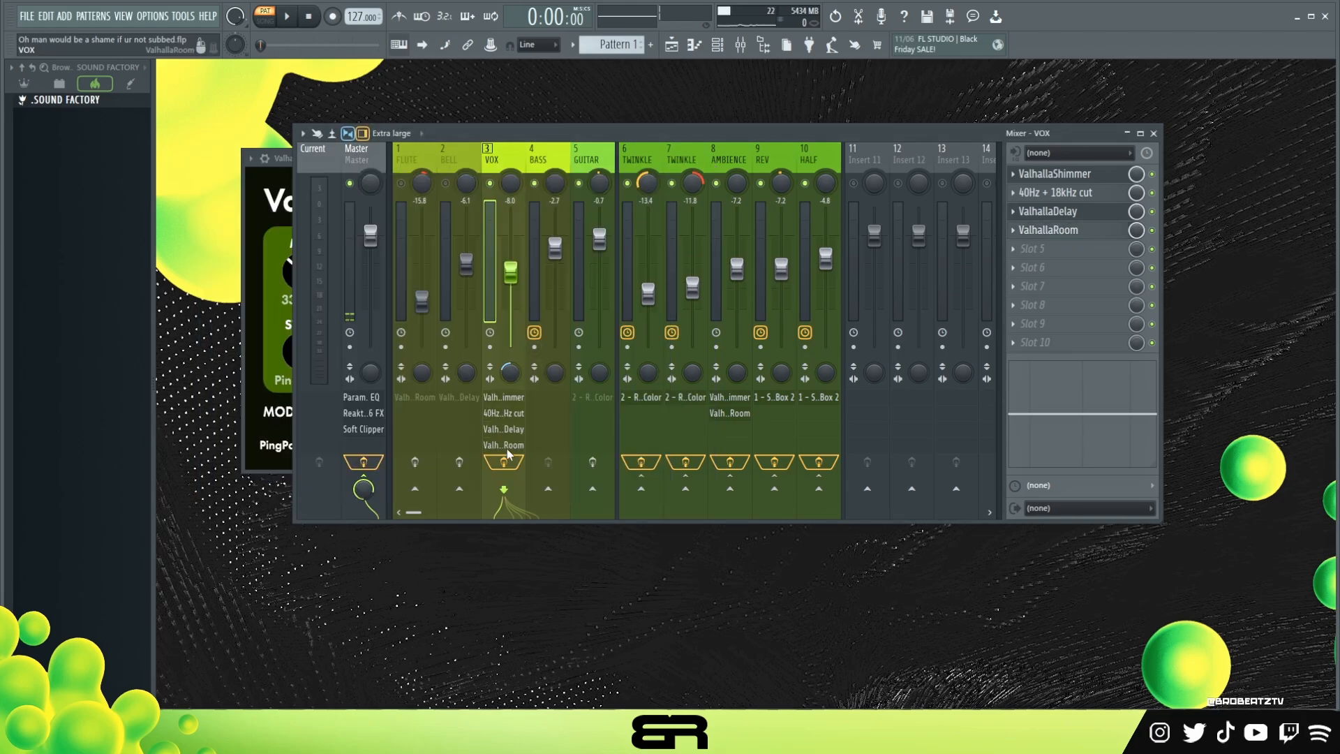
Play the pattern with the VOX effects active and check the 40Hz + 18kHz cut EQ.
{"action": "key", "text": "space"}
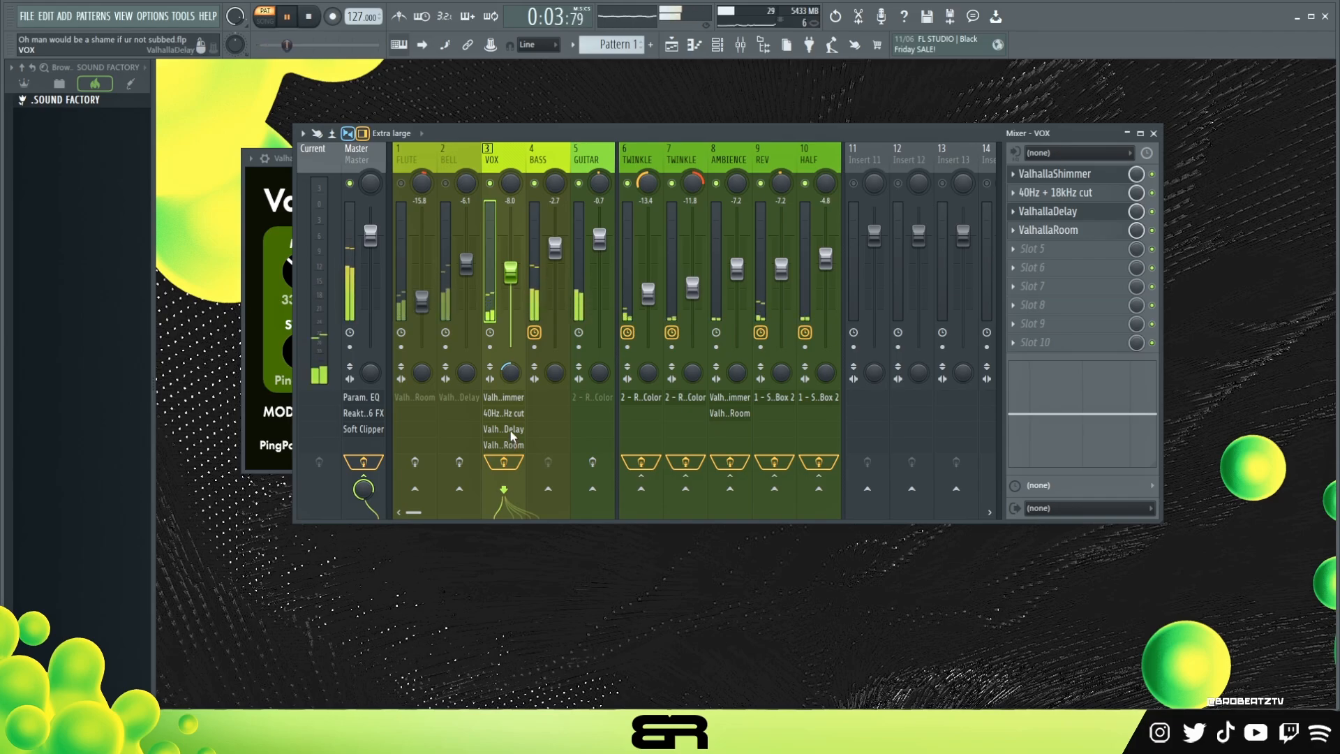
{"action": "key", "text": "space"}
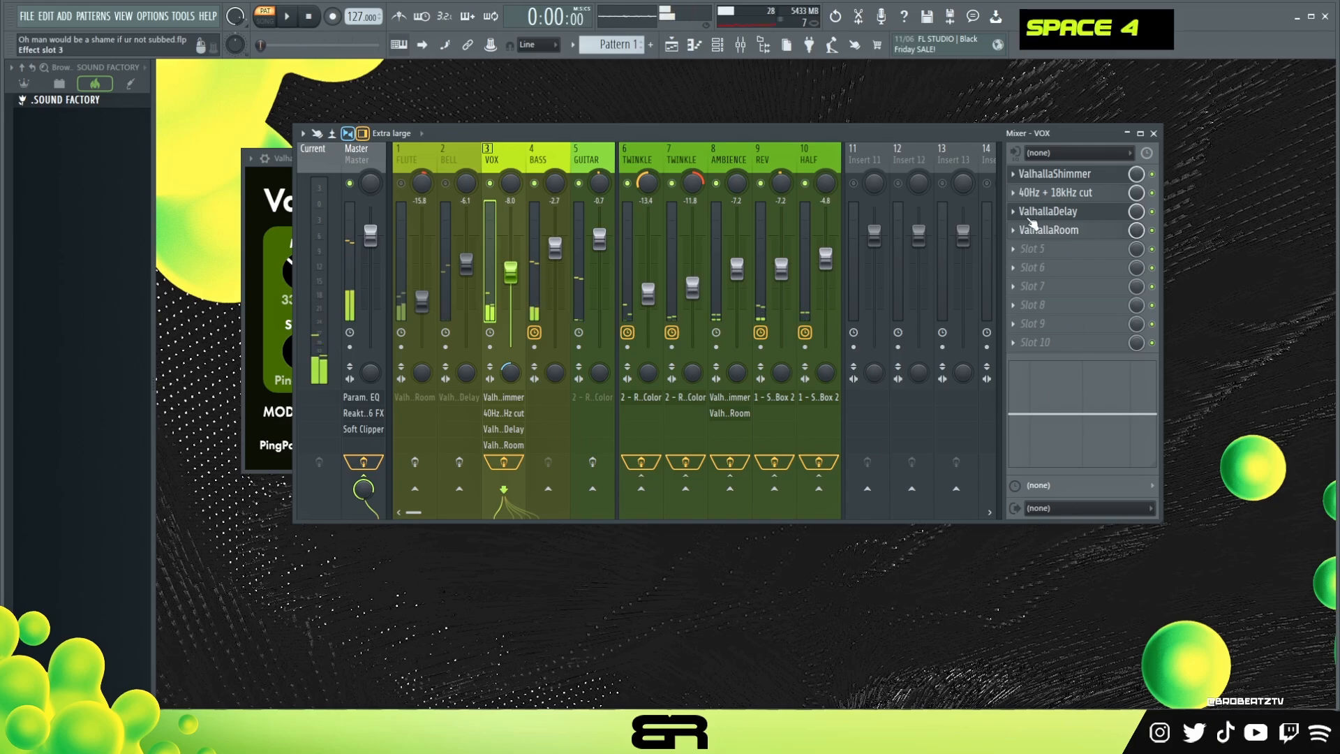
{"action": "left_click", "coordinate": [1046, 193]}
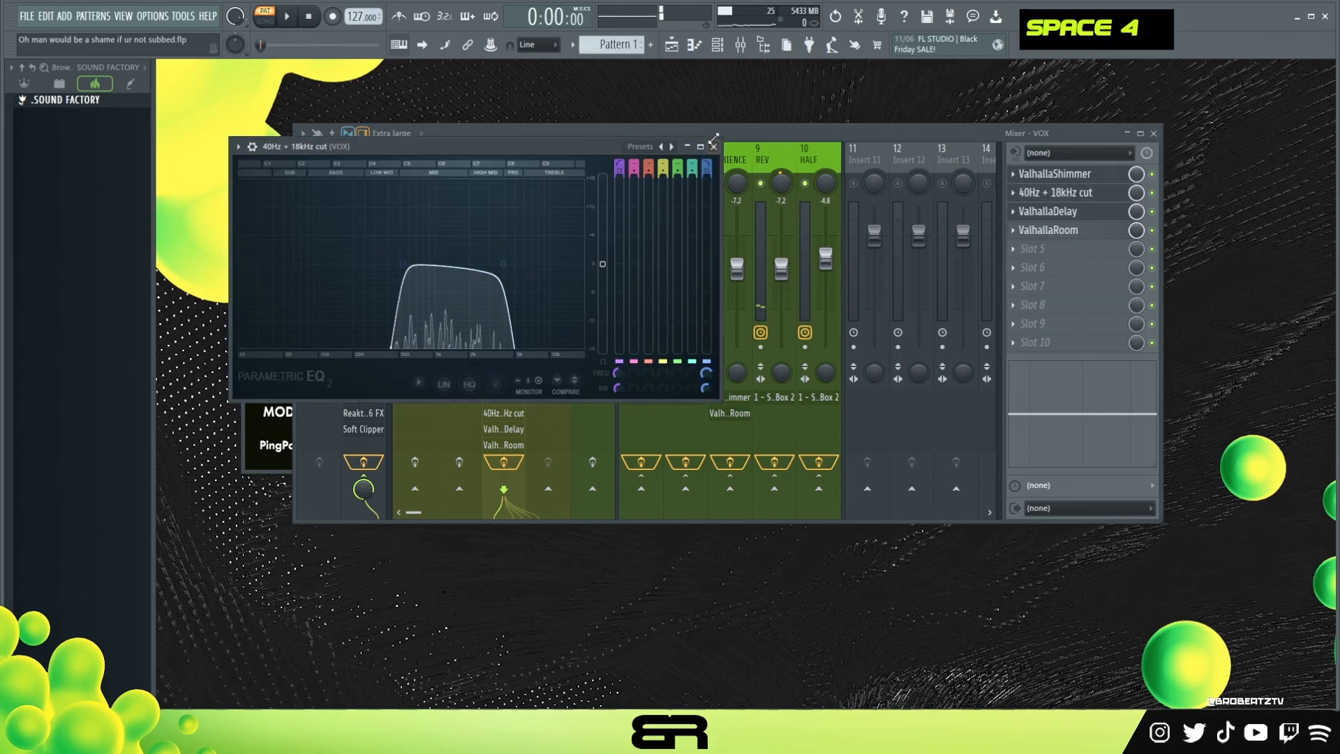
Unmute the BELL track, enable its effects and audition its ValhallaDelay with the pattern playing.
{"action": "left_click", "coordinate": [452, 174]}
{"action": "double_click", "coordinate": [454, 160]}
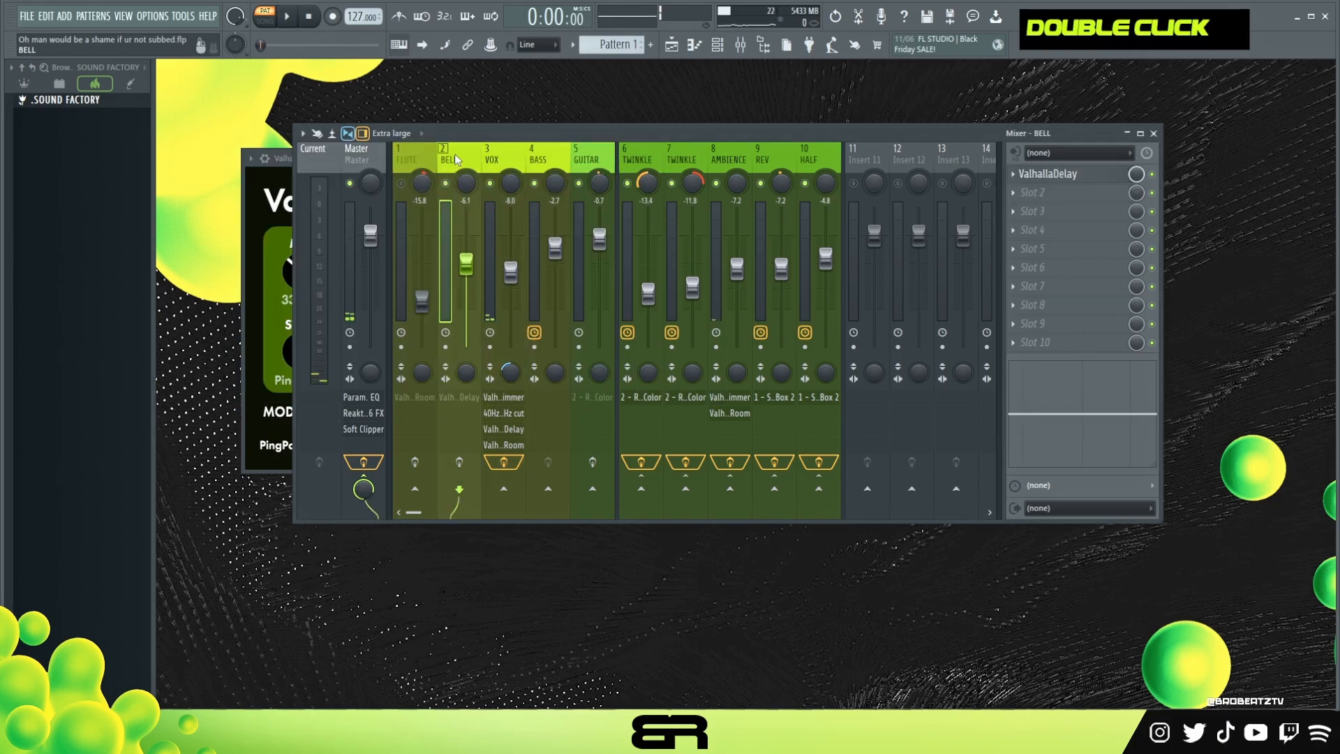
{"action": "left_click", "coordinate": [1060, 174]}
{"action": "key", "text": "space"}
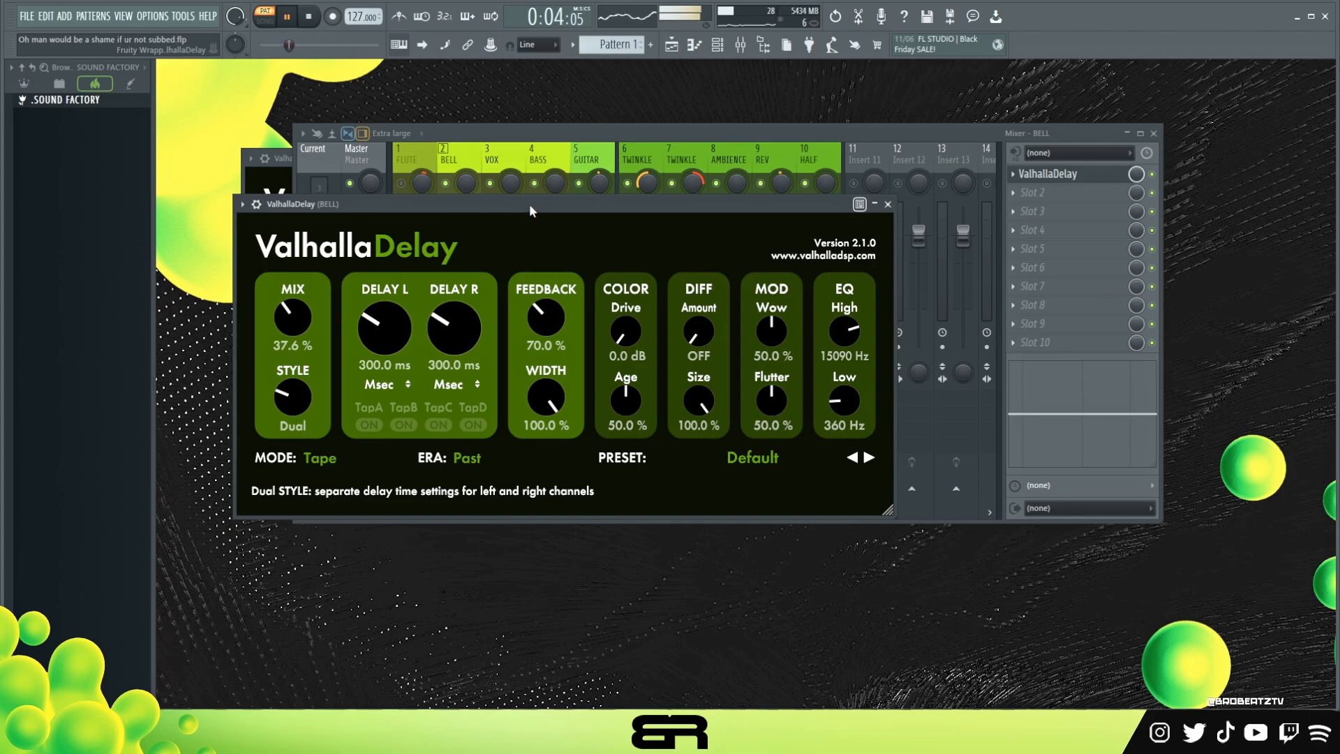
{"action": "left_click_drag", "start_coordinate": [530, 204], "coordinate": [872, 251]}
{"action": "key", "text": "space"}
{"action": "key", "text": "space"}
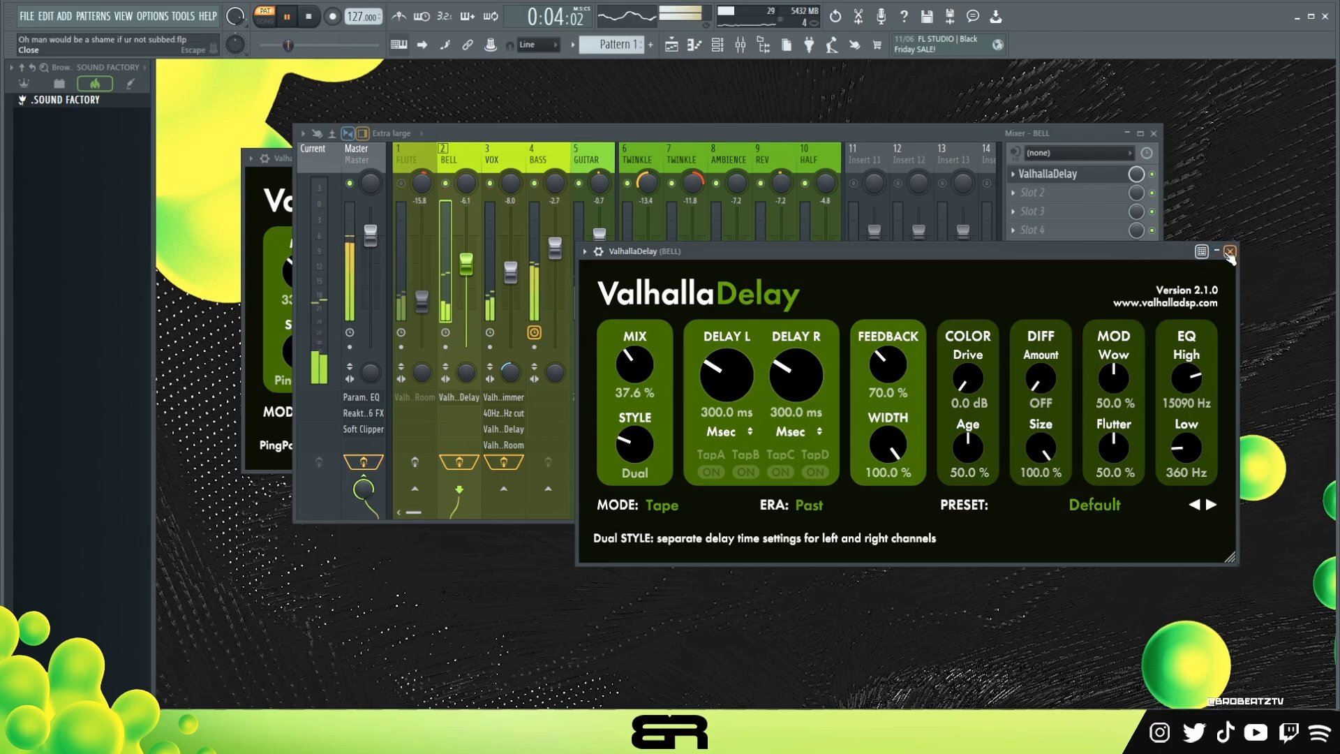
{"action": "key", "text": "space"}
{"action": "left_click", "coordinate": [1230, 251]}
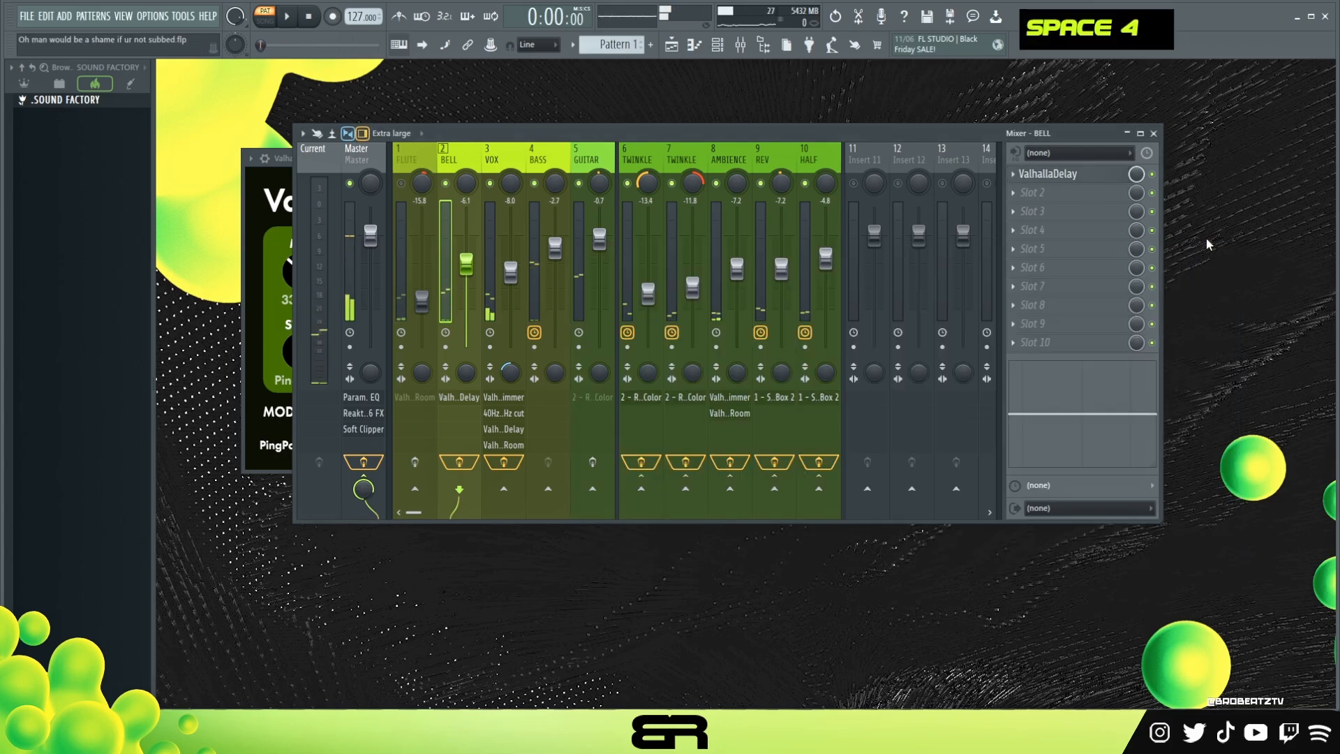
Unmute the FLUTE track and inspect its ValhallaRoom reverb settings.
{"action": "double_click", "coordinate": [409, 163]}
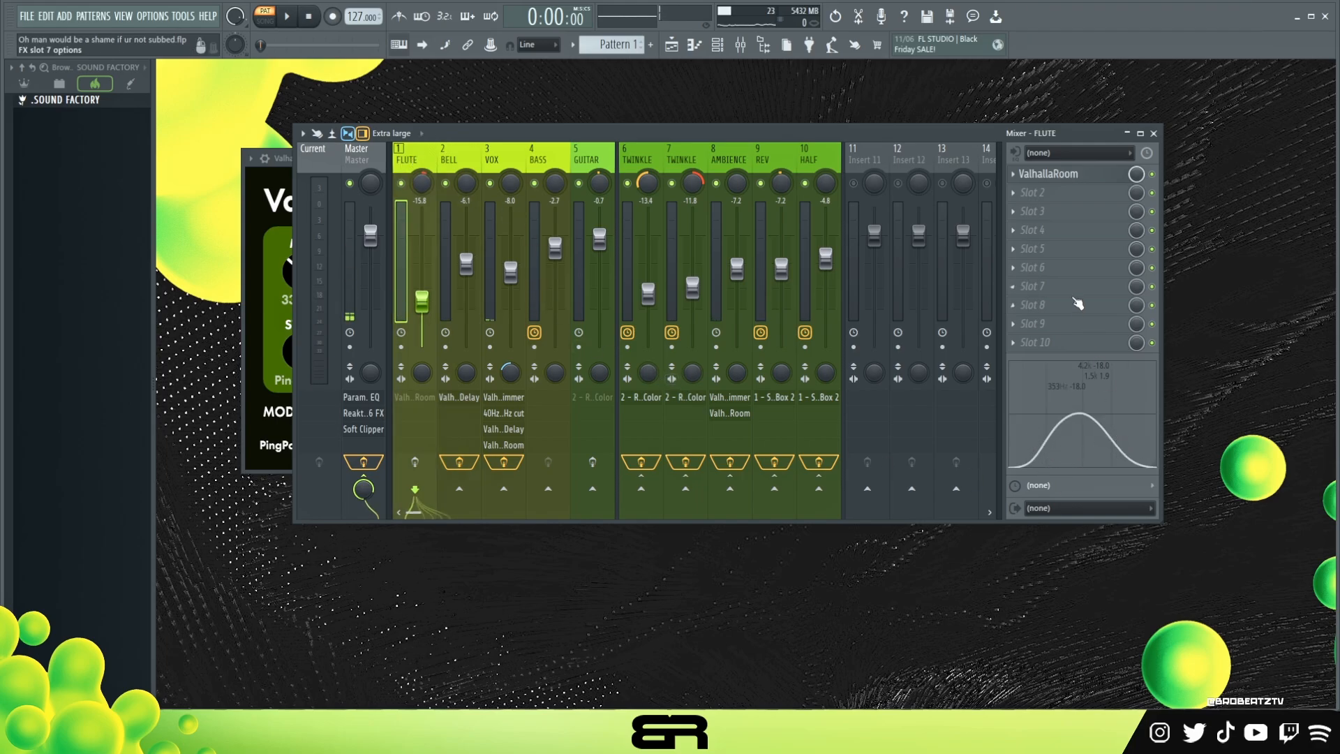
{"action": "left_click", "coordinate": [1057, 175]}
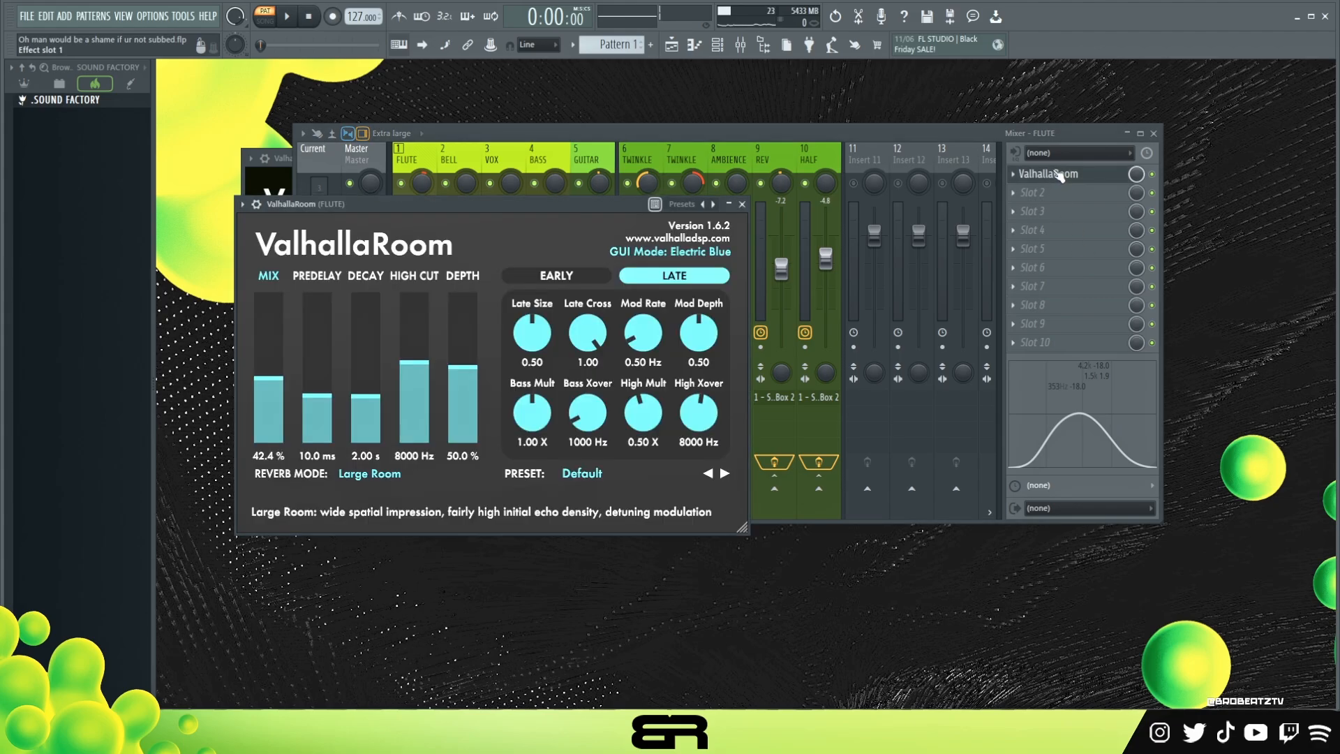
{"action": "left_click_drag", "start_coordinate": [450, 204], "coordinate": [597, 156]}
{"action": "left_click", "coordinate": [888, 156]}
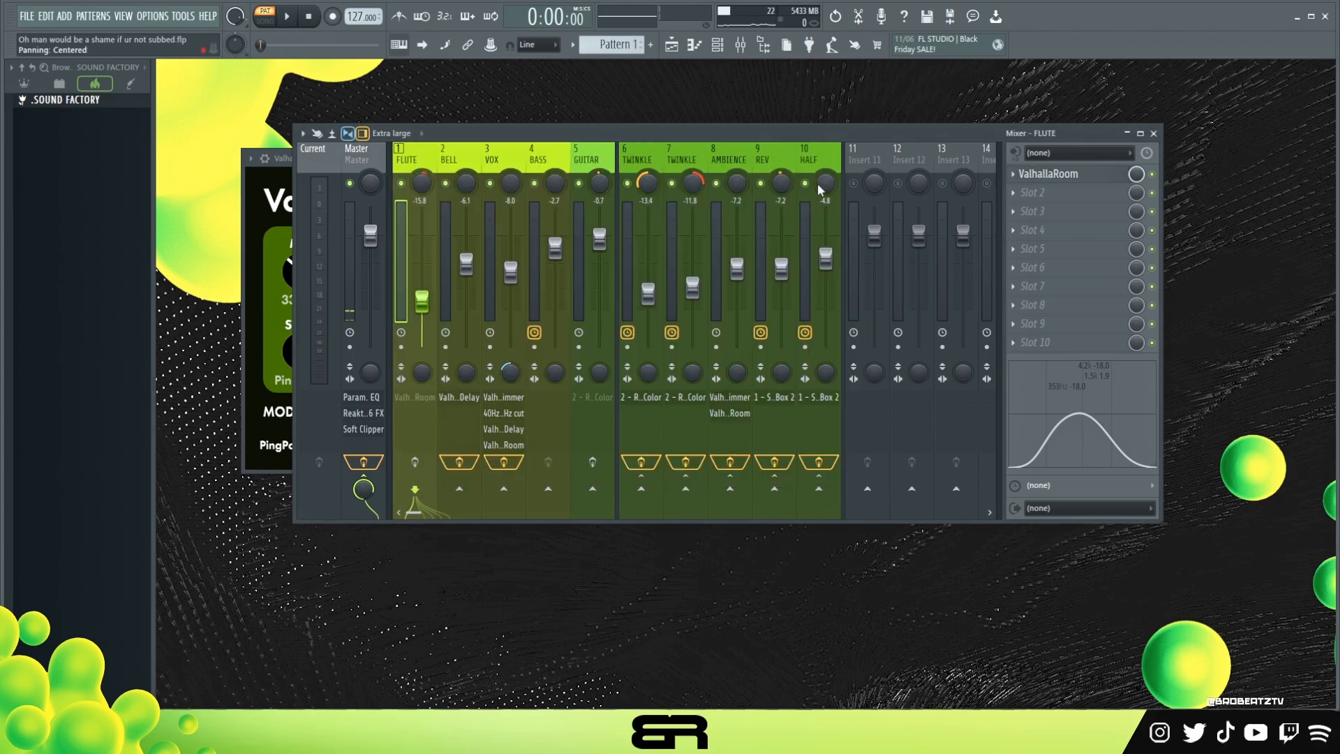
Enable the FLUTE track's effects and compare its sound while playing the pattern.
{"action": "key", "text": "space"}
{"action": "double_click", "coordinate": [431, 464]}
{"action": "key", "text": "space"}
Set the VOX track's volume to -7.0 dB and its panning to 11% right during playback.
{"action": "key", "text": "space"}
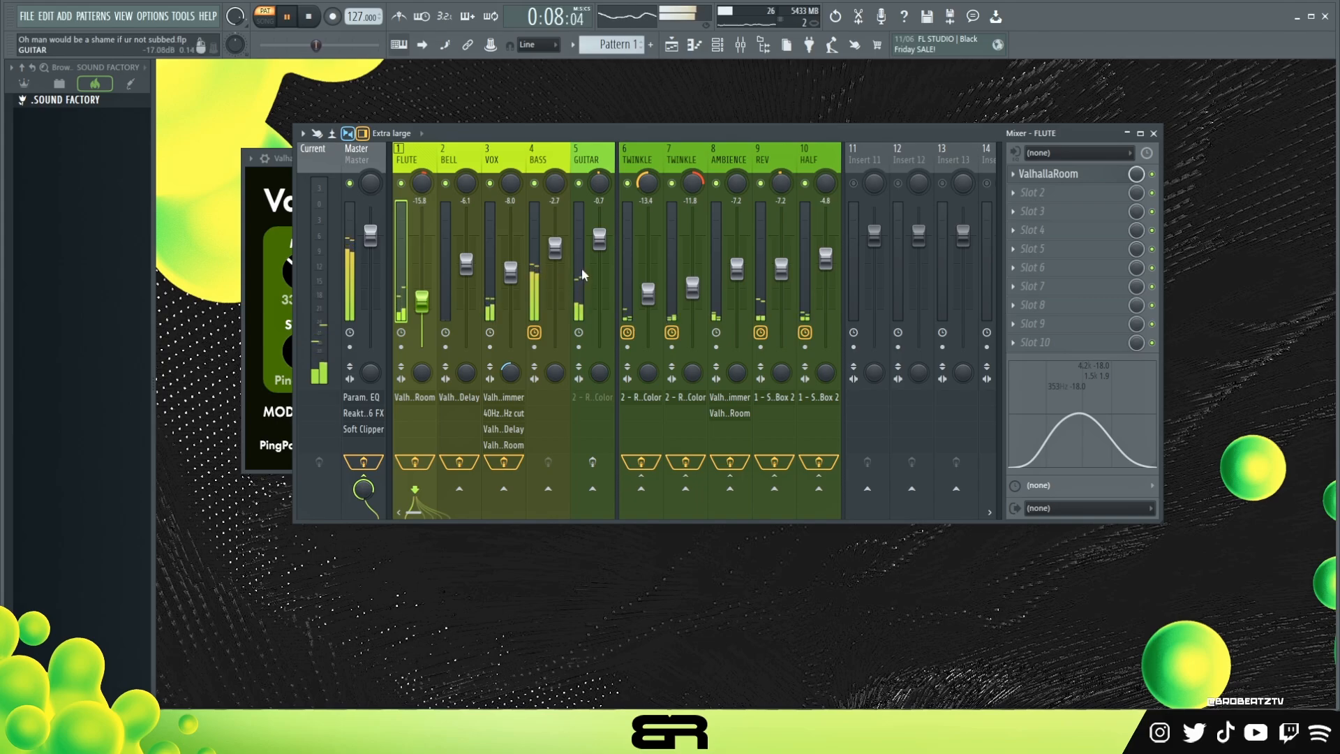
{"action": "left_click_drag", "start_coordinate": [510, 272], "coordinate": [510, 267]}
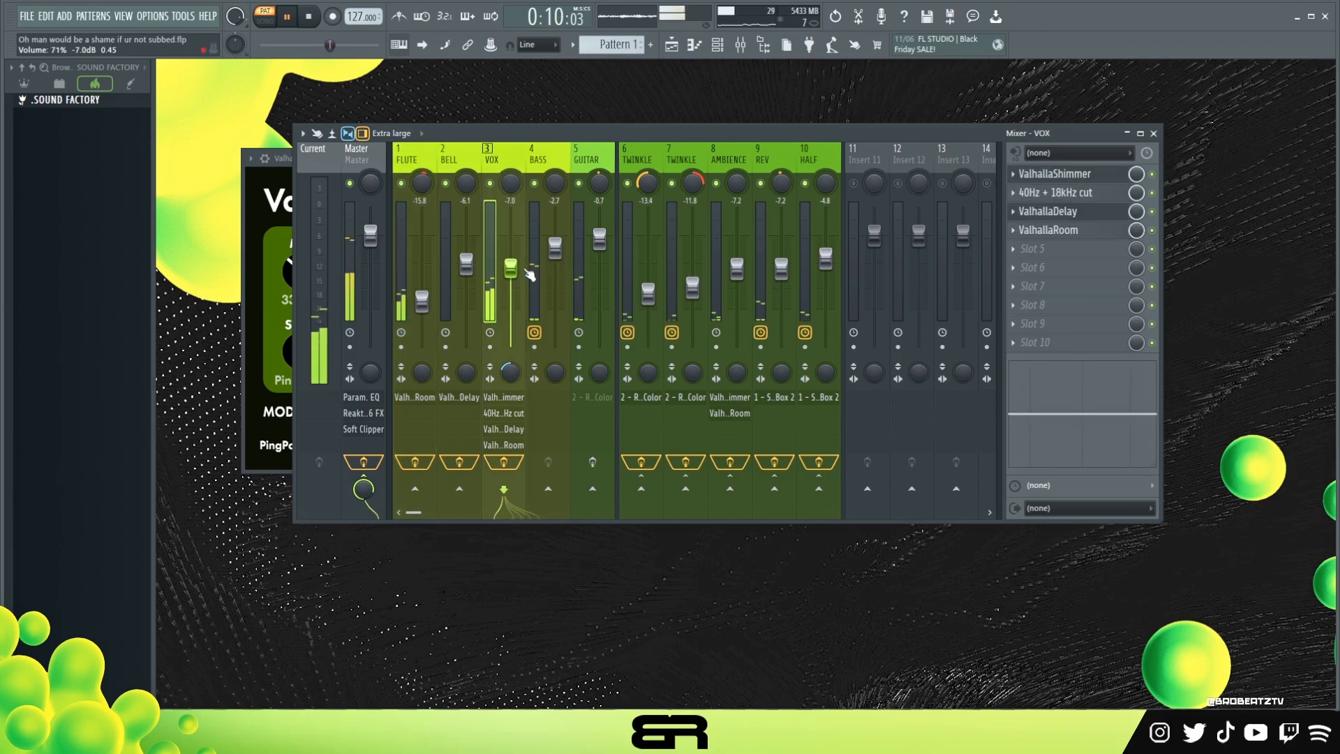
{"action": "left_click_drag", "start_coordinate": [510, 183], "coordinate": [466, 187]}
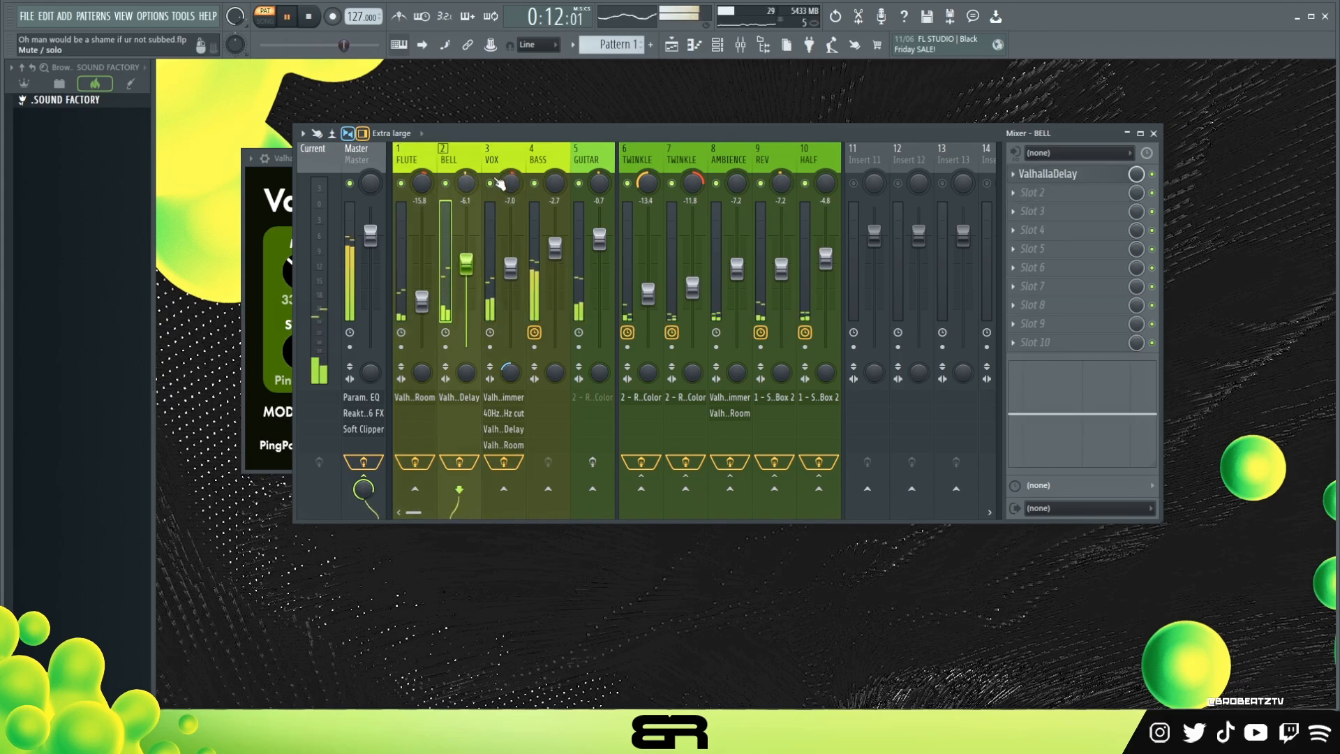
{"action": "key", "text": "space"}
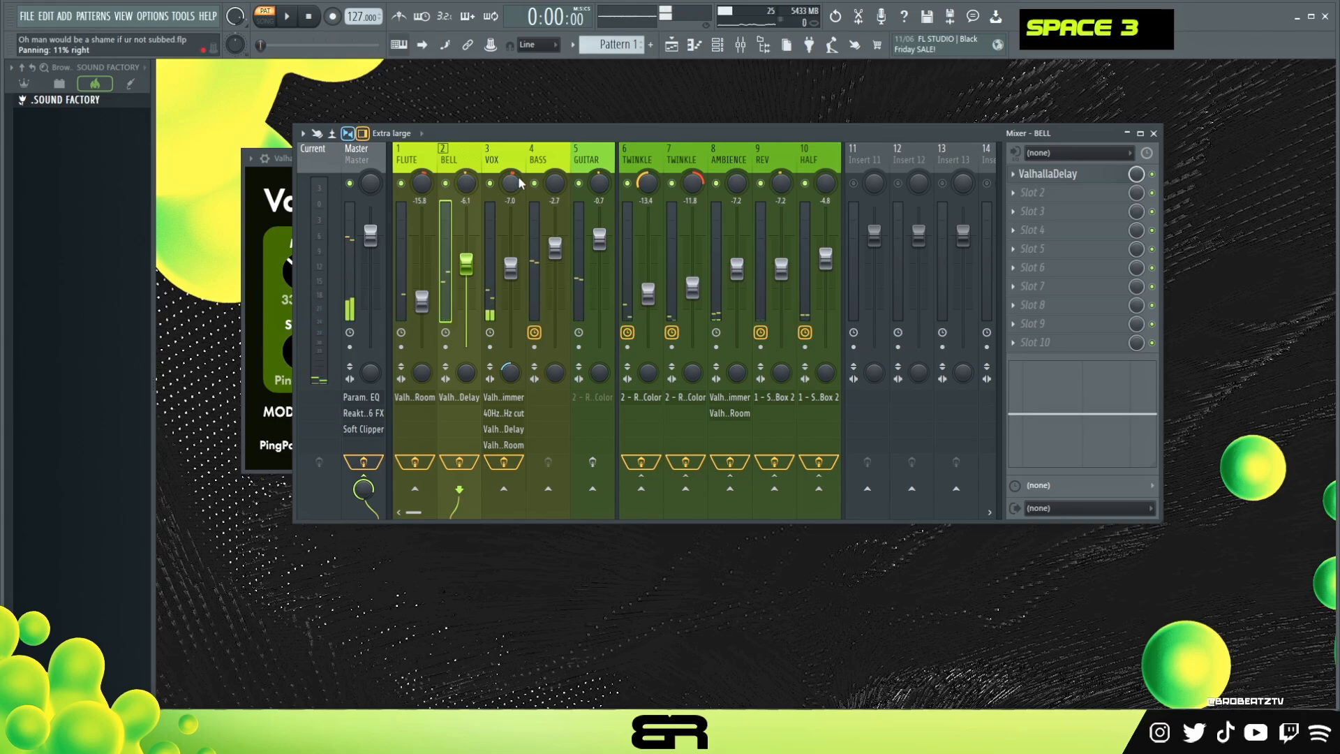